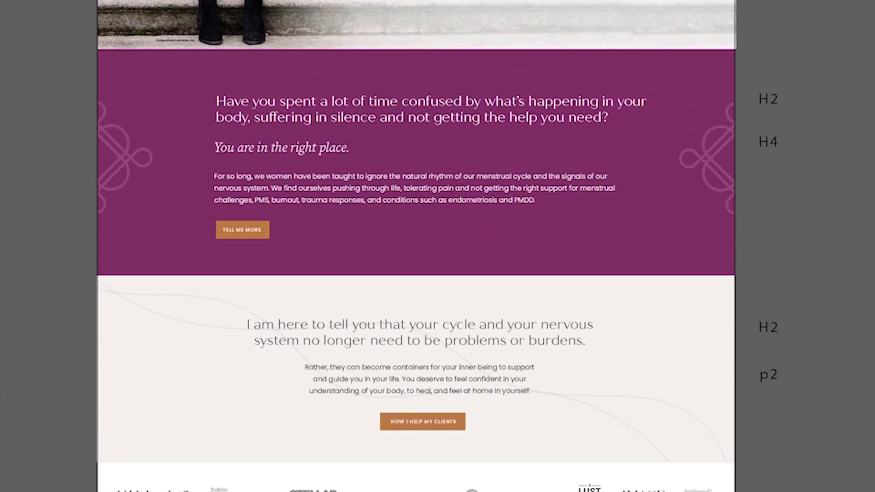
Look over the approved homepage mockup's sections, heading labels, color swatches and font notes.
scroll(1, 395, down, 8)
scroll(1, 332, down, 16)
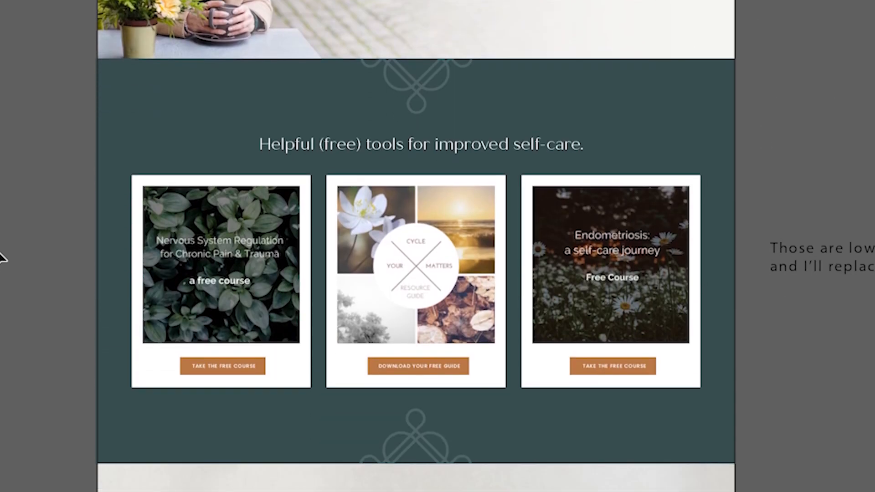
scroll(1, 258, down, 15)
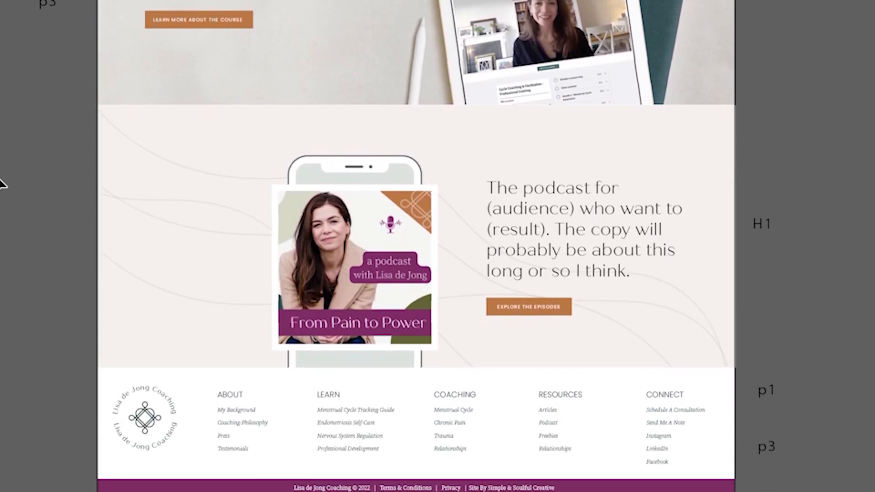
scroll(1, 177, up, 12)
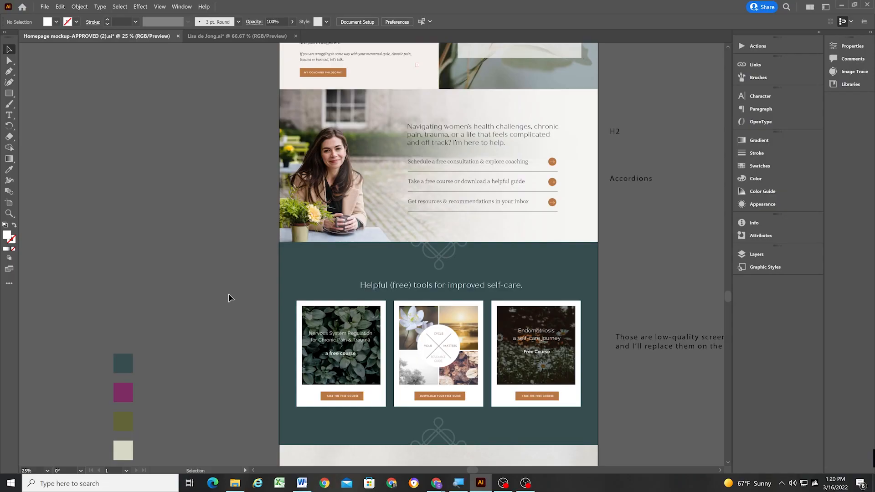
scroll(2, 169, up, 5)
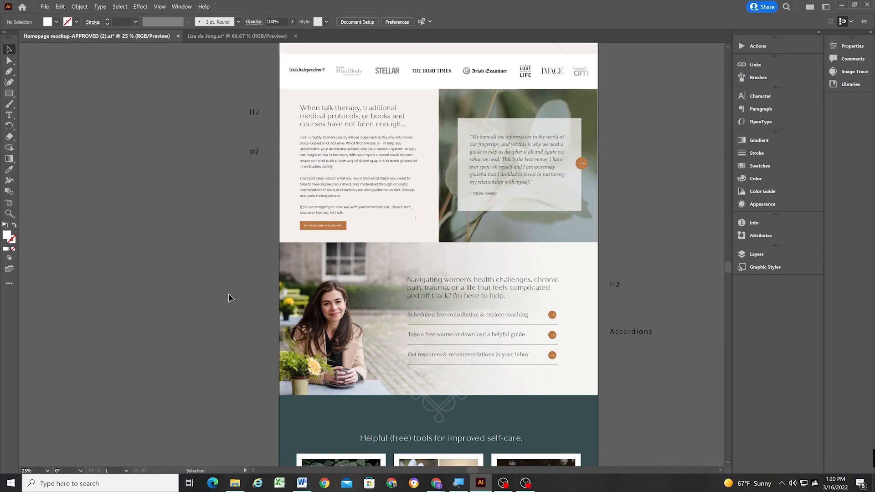
scroll(228, 293, up, 7)
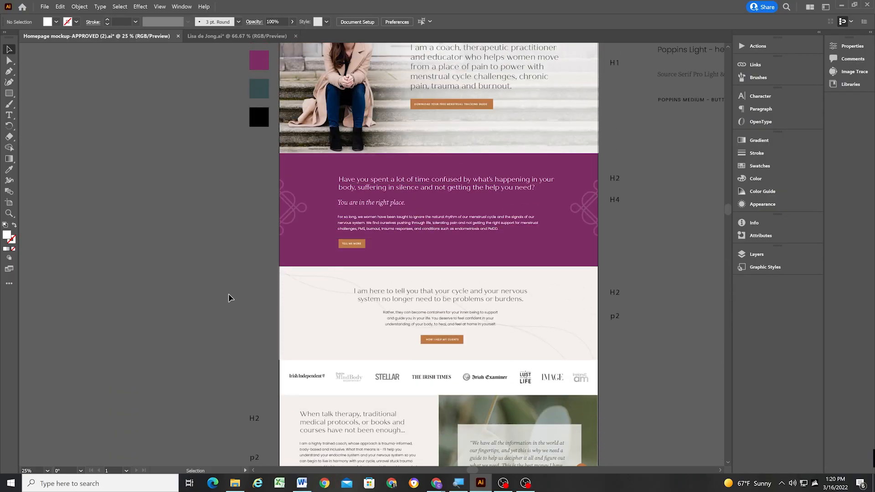
scroll(228, 293, up, 2)
scroll(210, 236, down, 1)
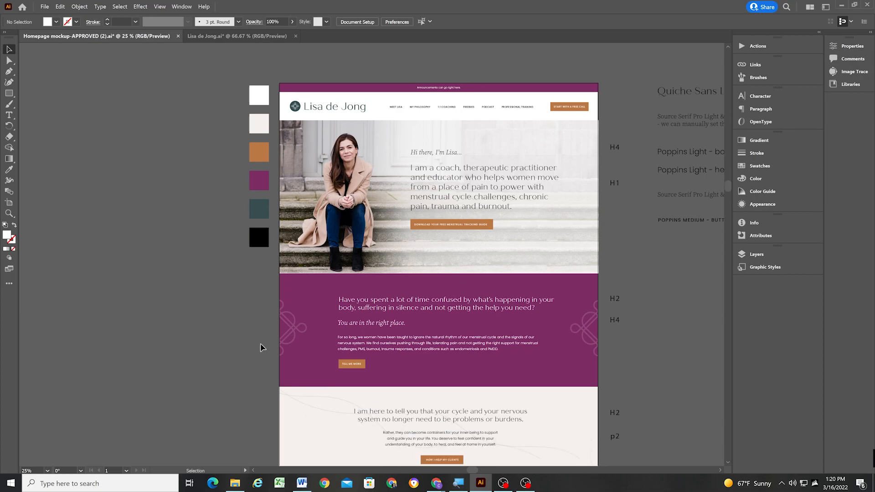
scroll(195, 260, down, 1)
scroll(195, 261, up, 1)
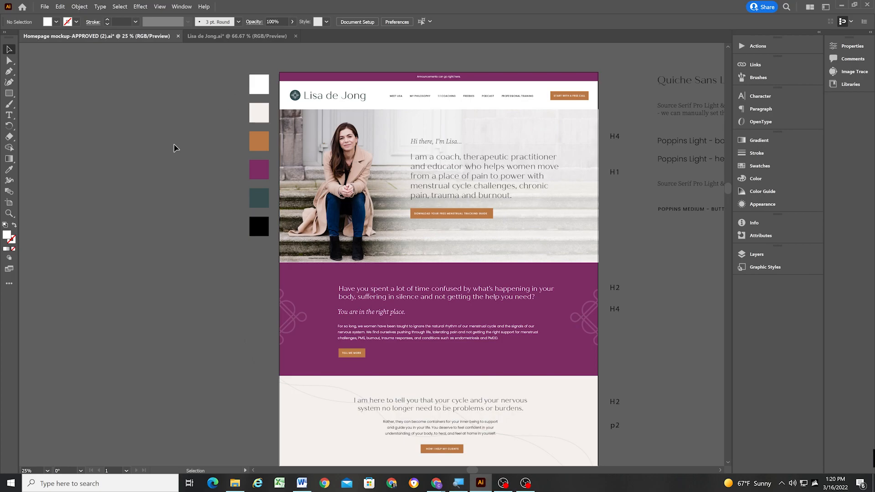
drag(471, 471, 502, 471)
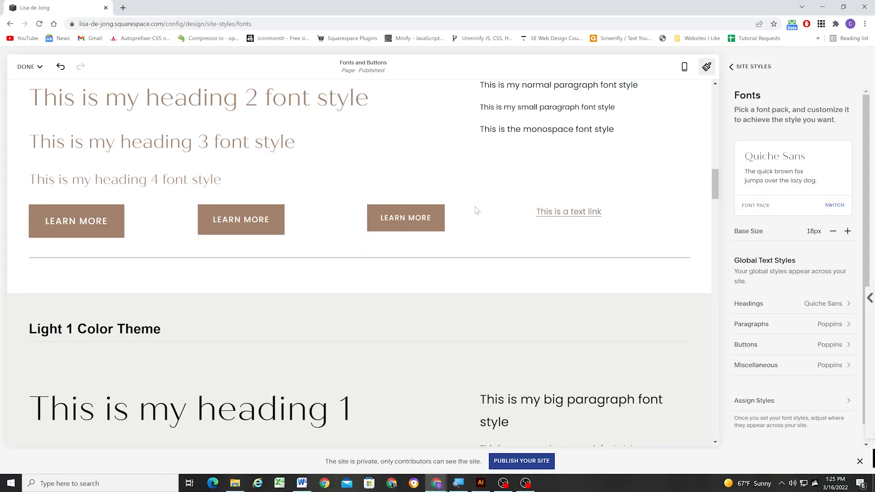
Set the site's Miscellaneous font family to Source Serif Pro, searching all fonts for "source ser".
scroll(474, 209, up, 15)
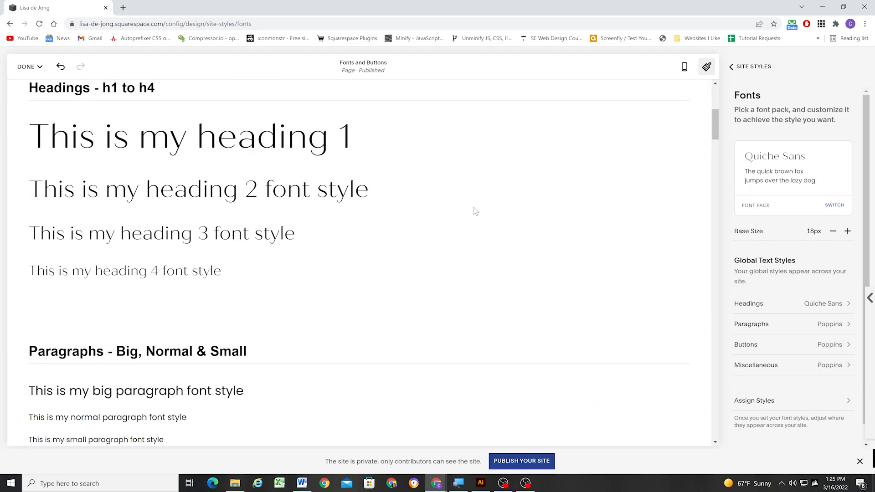
click(777, 365)
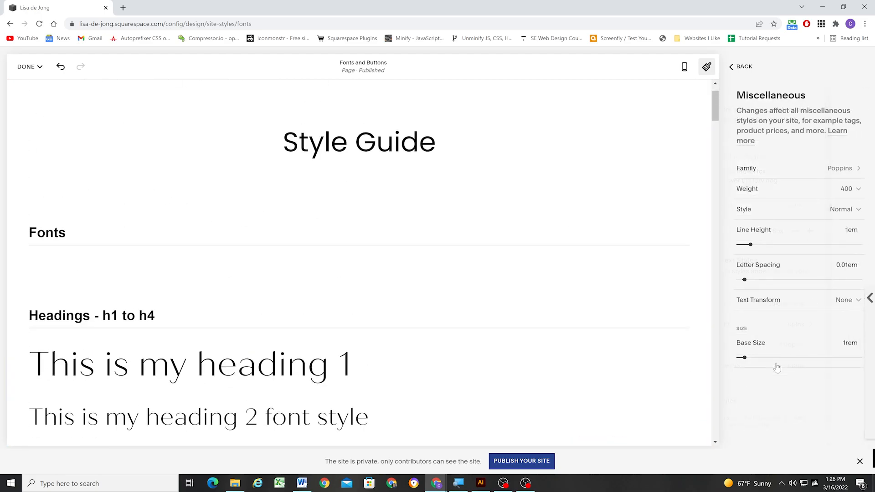
click(821, 172)
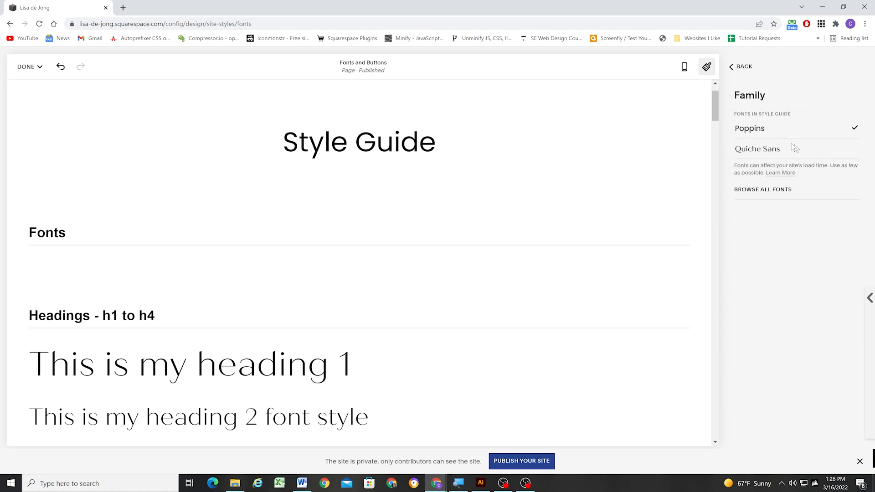
click(765, 191)
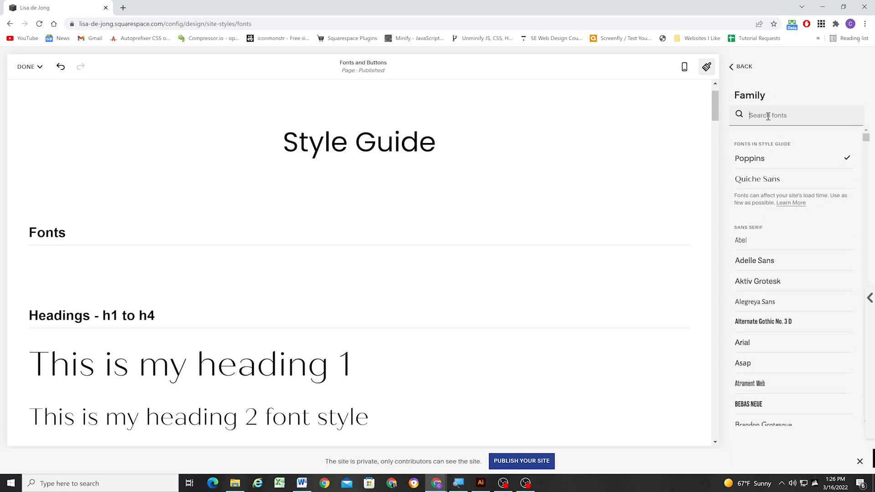
text(source)
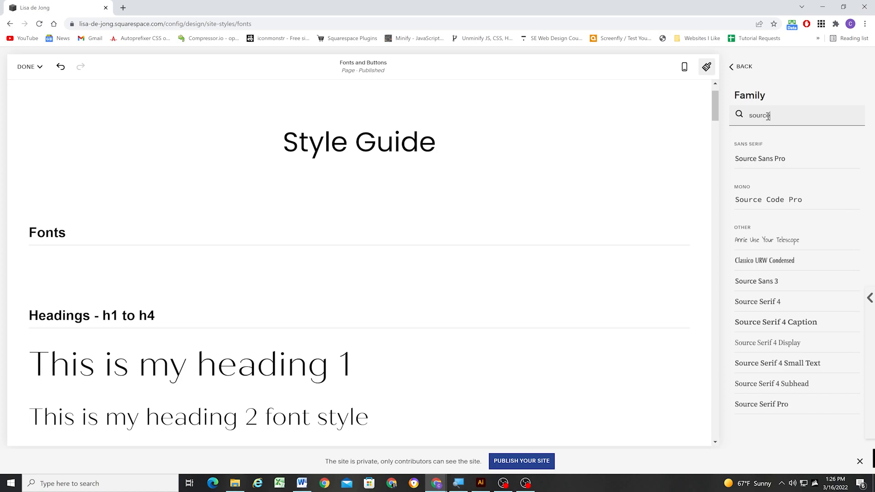
text( ser)
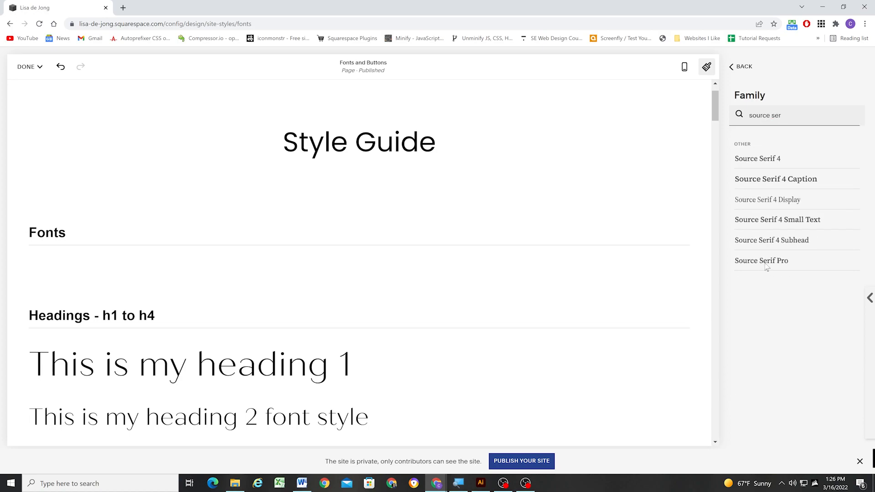
click(766, 264)
click(741, 67)
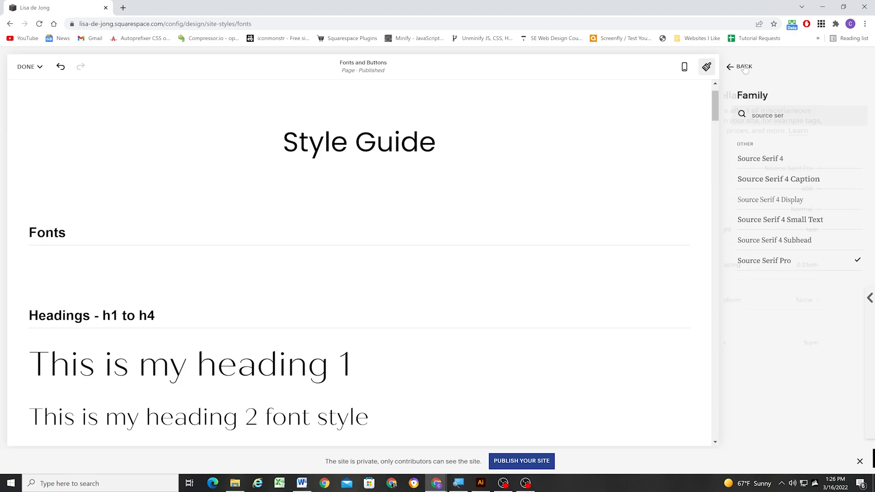
scroll(248, 277, down, 6)
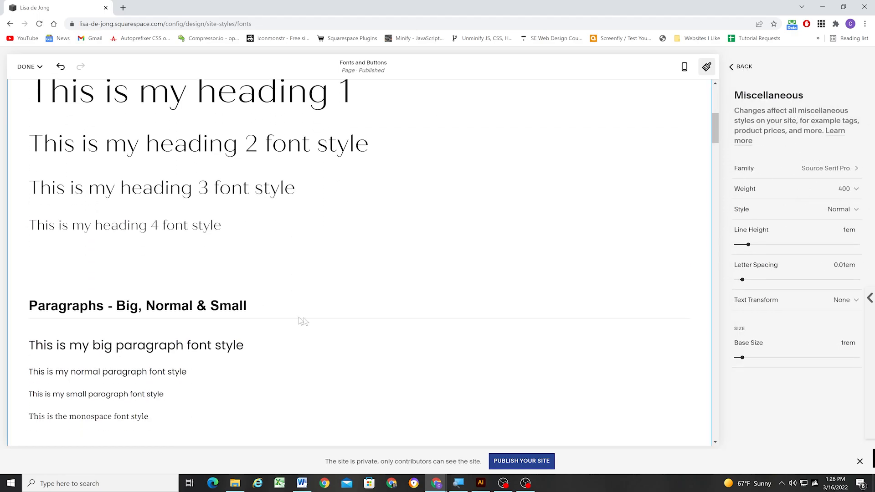
scroll(348, 299, down, 3)
Save the site style changes and open the Custom CSS editor.
click(740, 67)
click(752, 67)
mouse_move(30, 67)
click(28, 83)
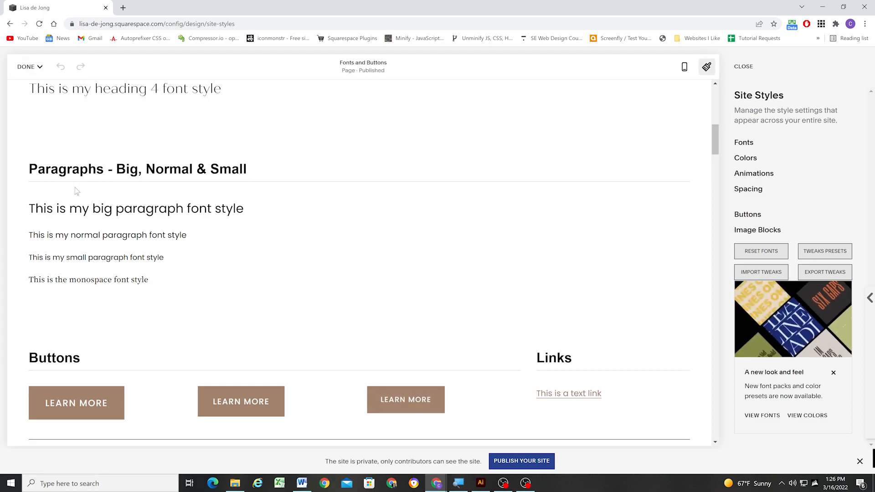
click(48, 259)
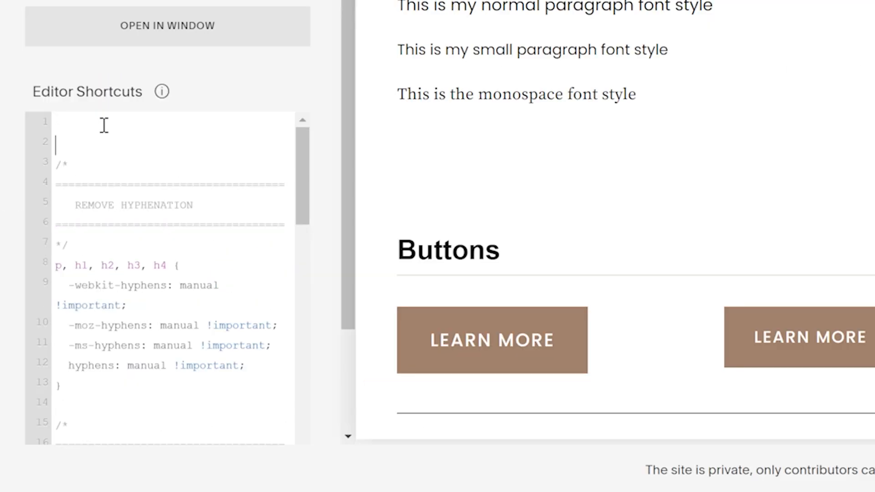
Copy the REMOVE HYPHENATION comment block to the top of the stylesheet and retitle the copy TYPOGRAPHY STYLES.
drag(86, 245, 28, 160)
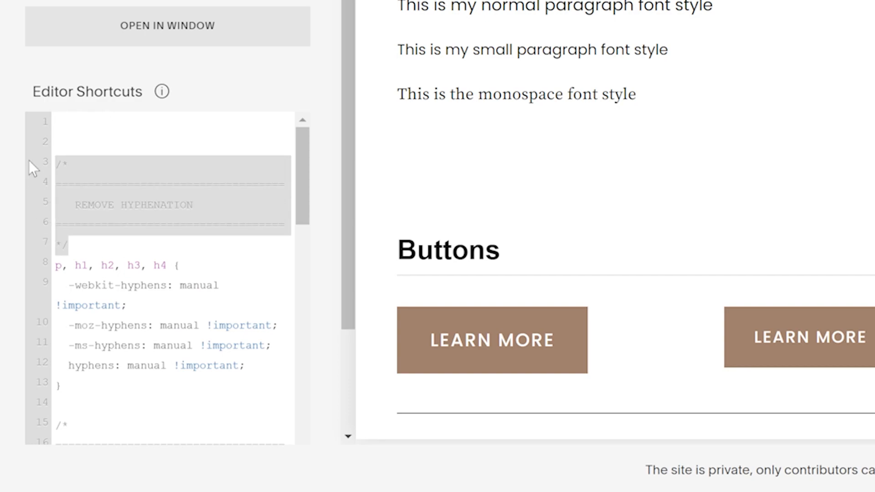
key(ctrl+c)
click(63, 125)
key(ctrl+v)
drag(209, 162, 71, 161)
text(TYPOGR)
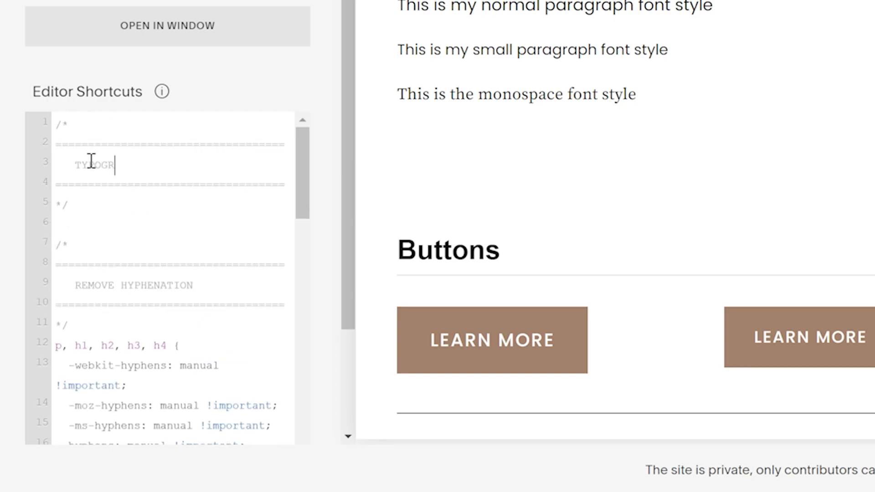
text(APHY STYLES)
Below the typography comment, start a CSS rule for h4,p.sqsrte-large with a font-family property.
click(101, 208)
key(Return)
text(h4,p.sqs-rte=;)
key(BackSpace)
key(BackSpace)
key(BackSpace)
key(BackSpace)
key(BackSpace)
key(BackSpace)
text(rte-large)
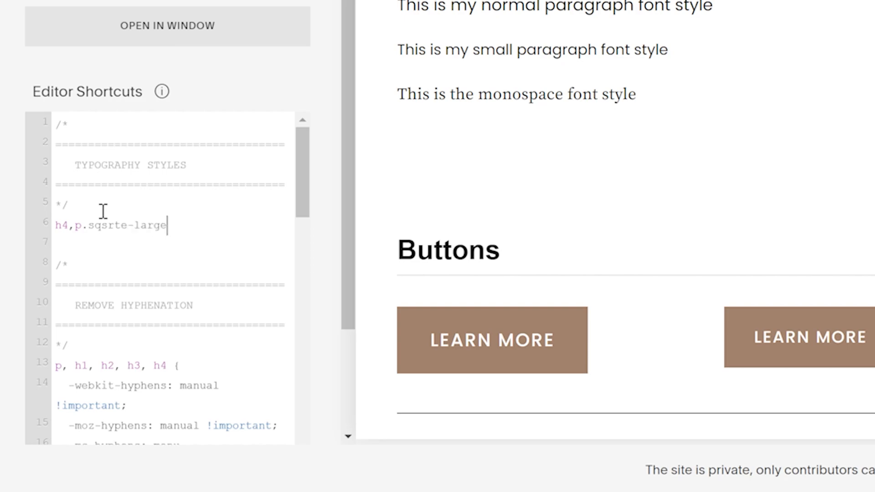
text( {)
key(Return)
text(font-family:)
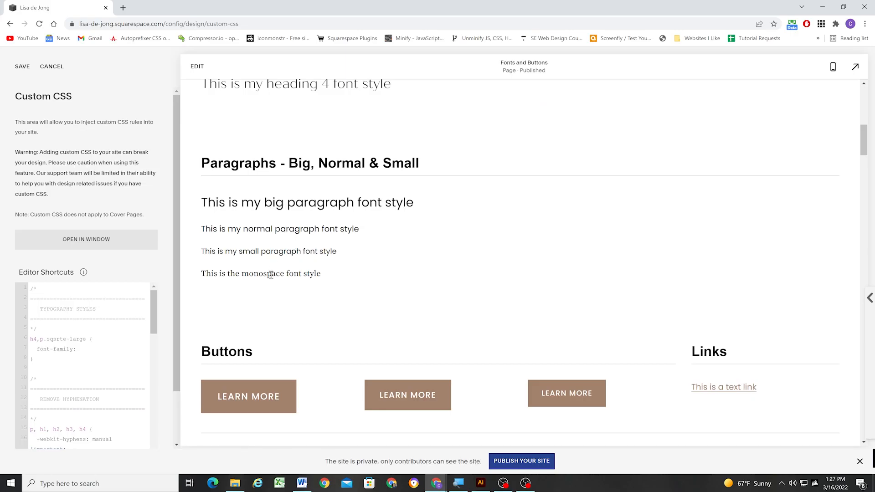
Inspect the monospace sample text and reuse its declaration font-family: Source Serif Pro; in the h4,p.sqsrte-large rule.
right_click(270, 275)
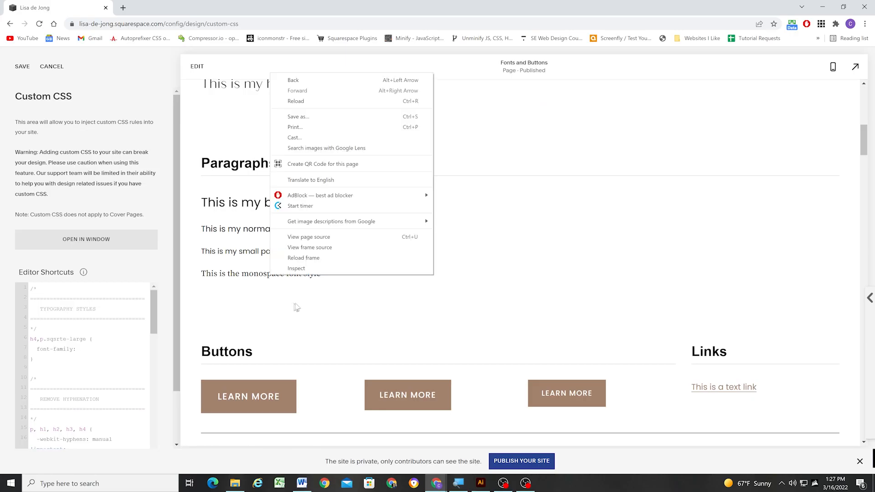
click(300, 273)
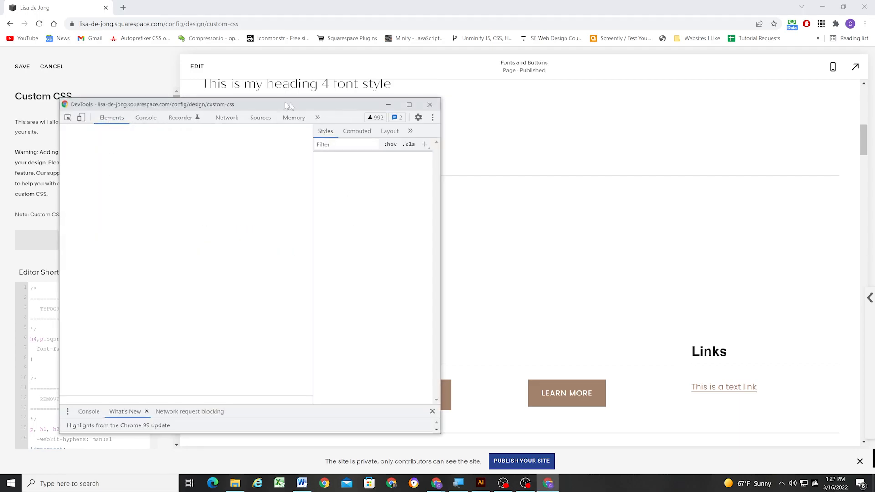
drag(285, 102, 532, 85)
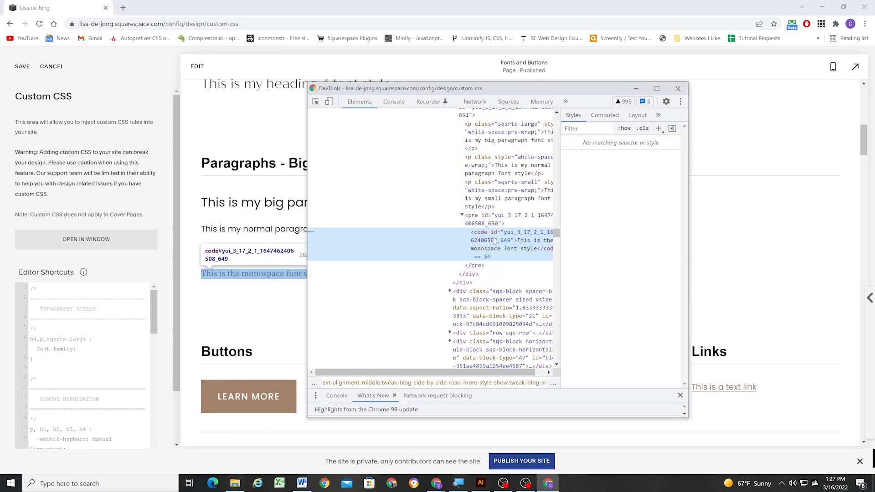
scroll(671, 226, down, 4)
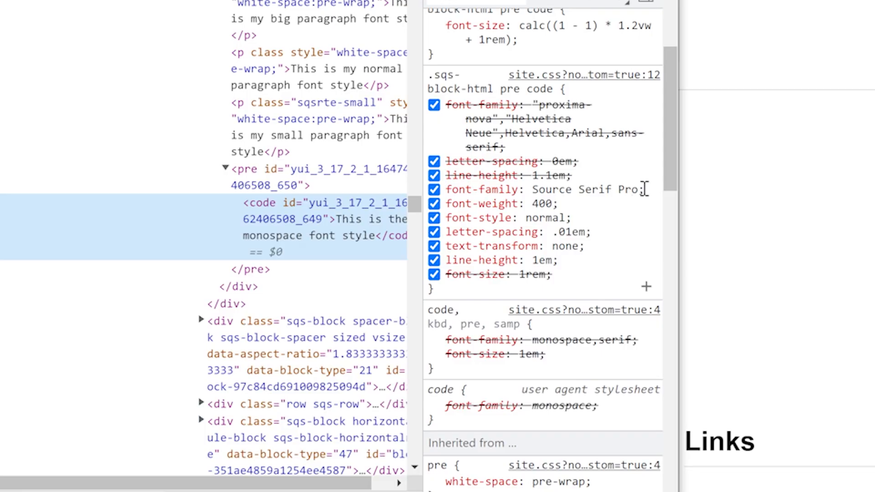
drag(644, 189, 445, 190)
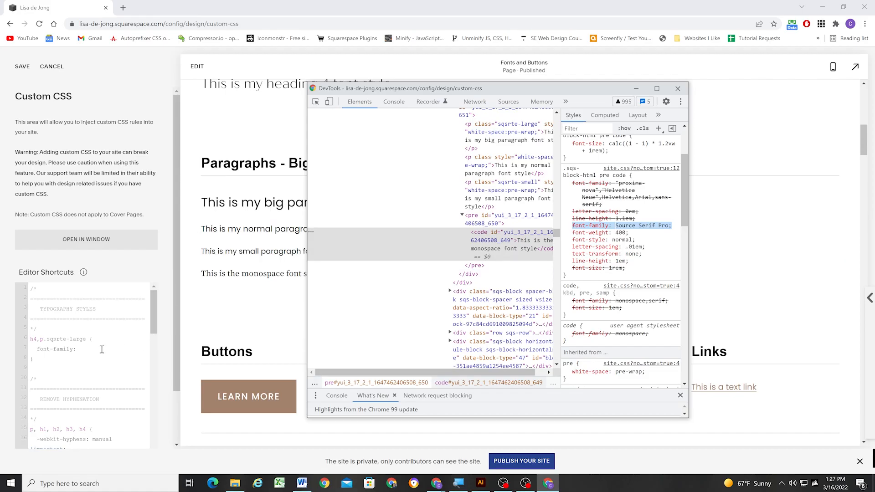
drag(146, 246, 68, 248)
key(ctrl+v)
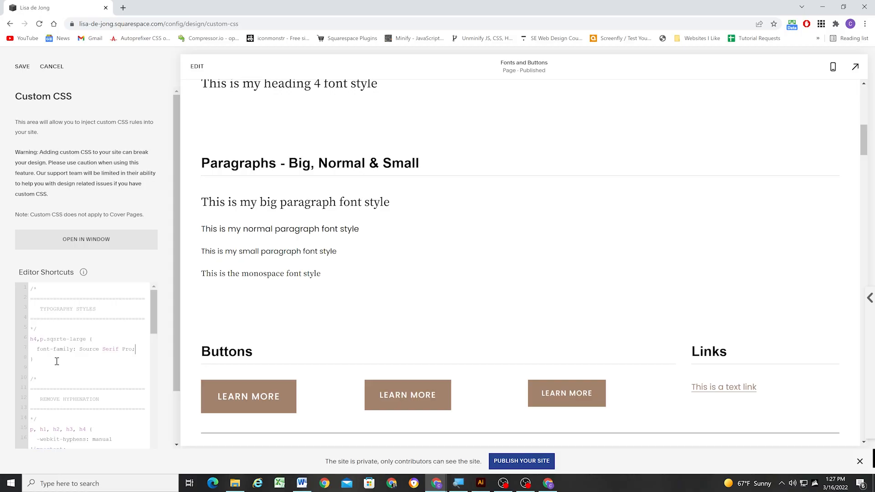
Check the heading 4 and big paragraph samples in the style guide and save the custom CSS.
scroll(553, 87, up, 4)
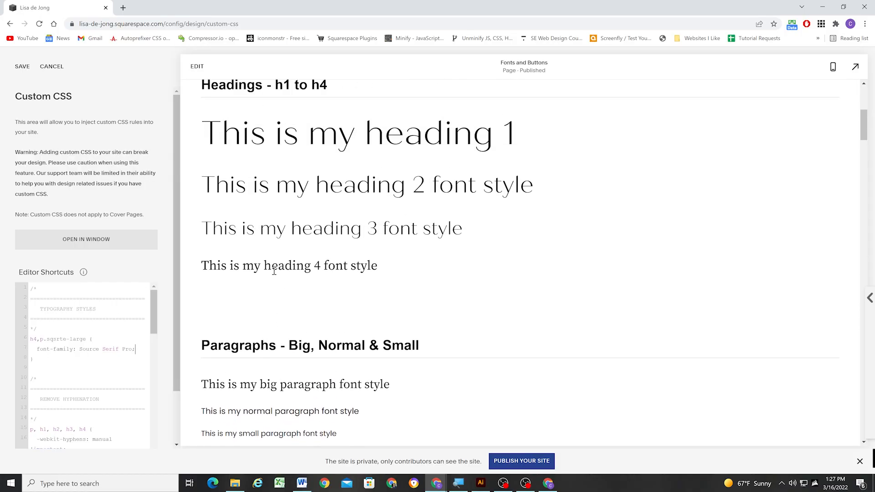
scroll(280, 261, down, 1)
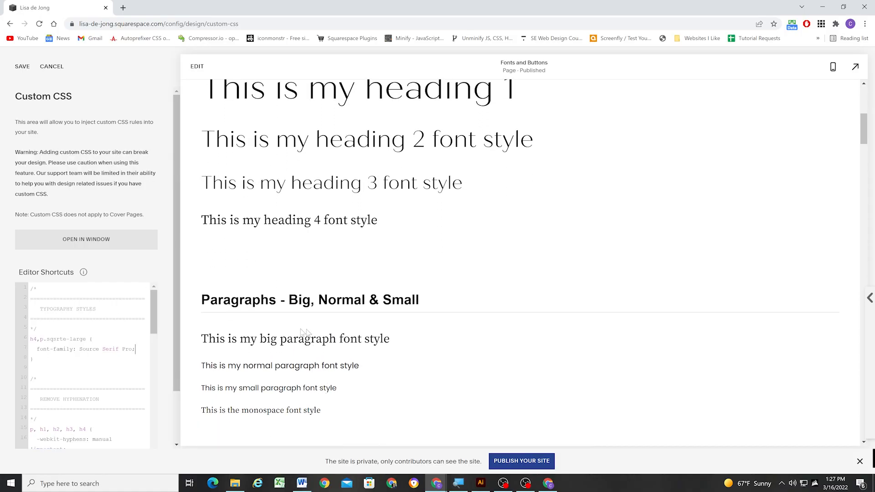
click(21, 68)
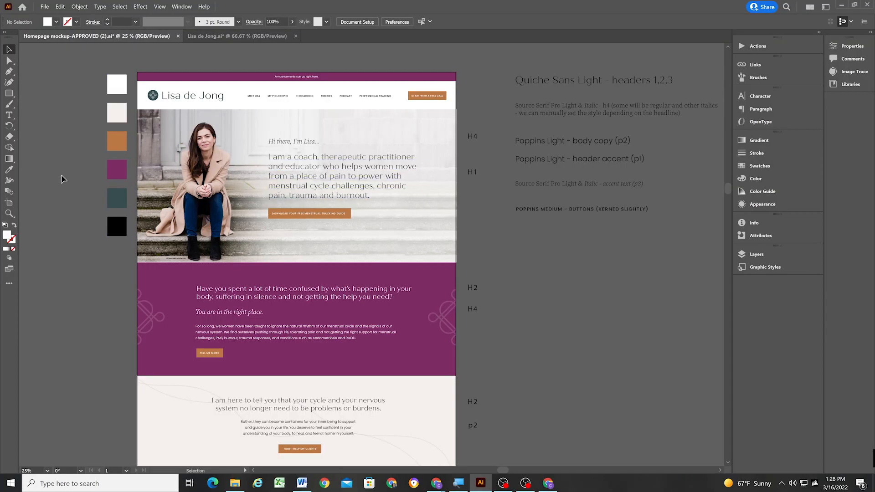
Open a blank Notepad document alongside the Illustrator homepage mockup.
click(116, 483)
text(note)
key(Return)
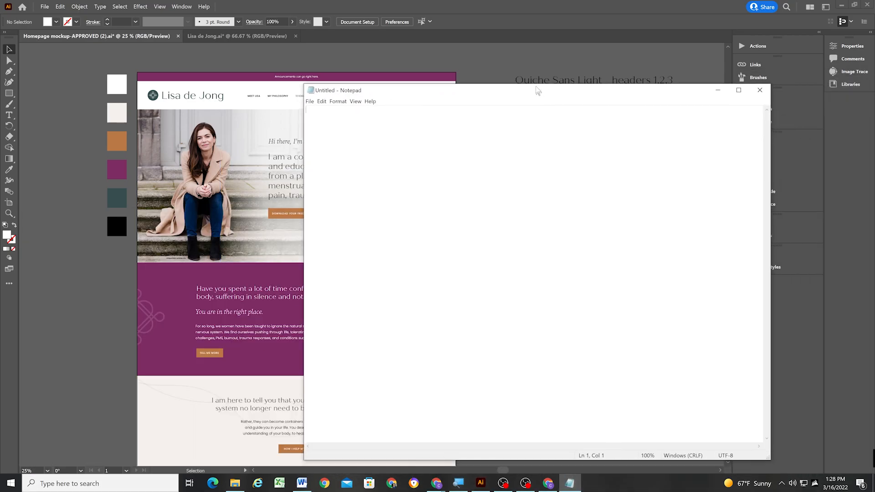
Copy the off-white swatch's hex code from the mockup into Notepad as #f4f0ed.
click(117, 113)
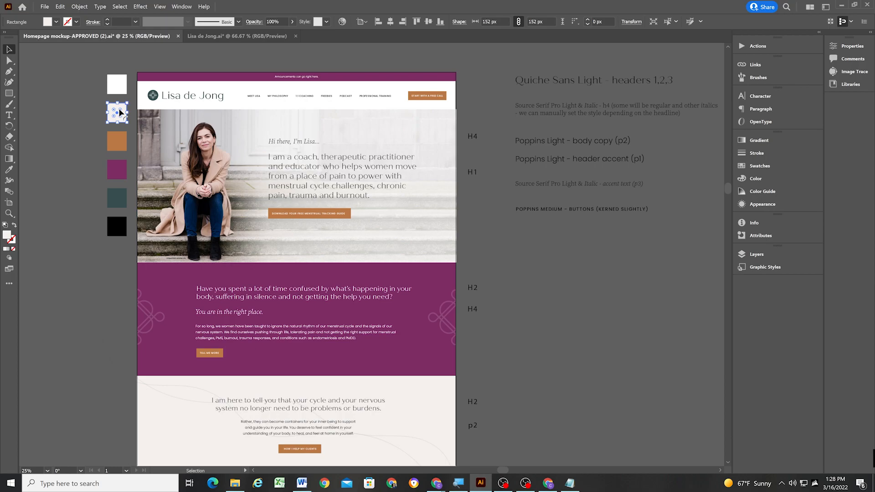
double_click(6, 235)
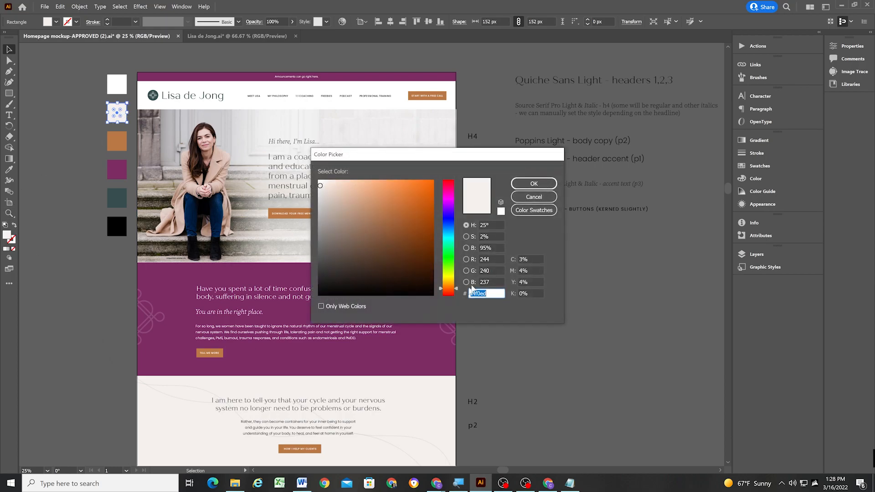
key(ctrl+c)
click(533, 183)
click(570, 483)
key(ctrl+v)
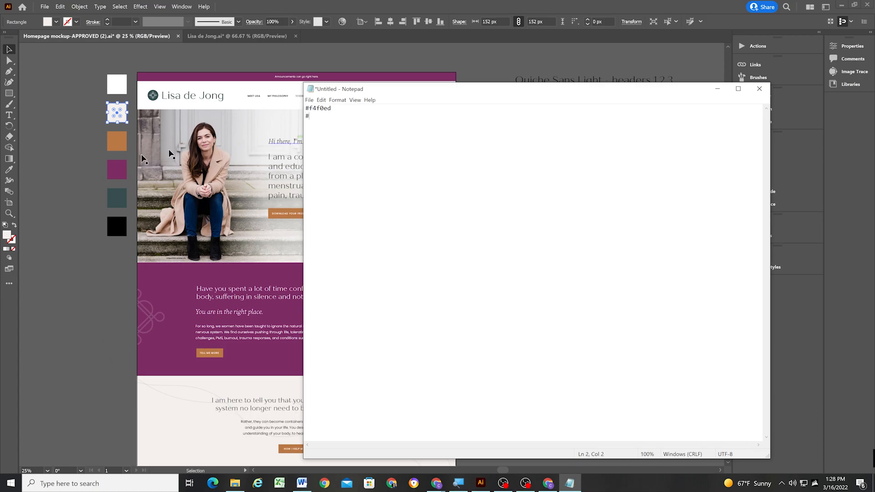
Copy the orange swatch's hex code from the mockup into Notepad on its own line as #ba7846.
click(117, 141)
double_click(6, 235)
key(ctrl+c)
click(534, 183)
click(569, 483)
key(Return)
text(#)
key(ctrl+v)
Copy the purple swatch's hex code from the mockup into Notepad as #7c2c64.
click(117, 169)
double_click(8, 236)
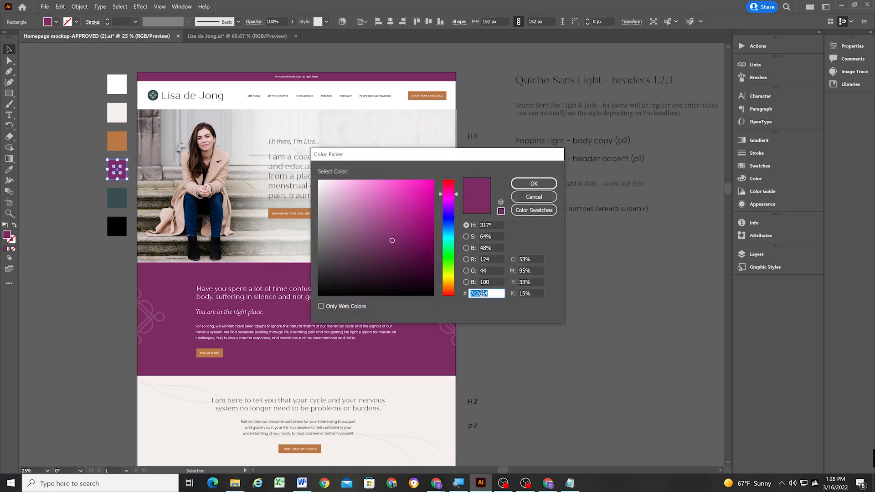
key(ctrl+c)
click(533, 184)
click(547, 483)
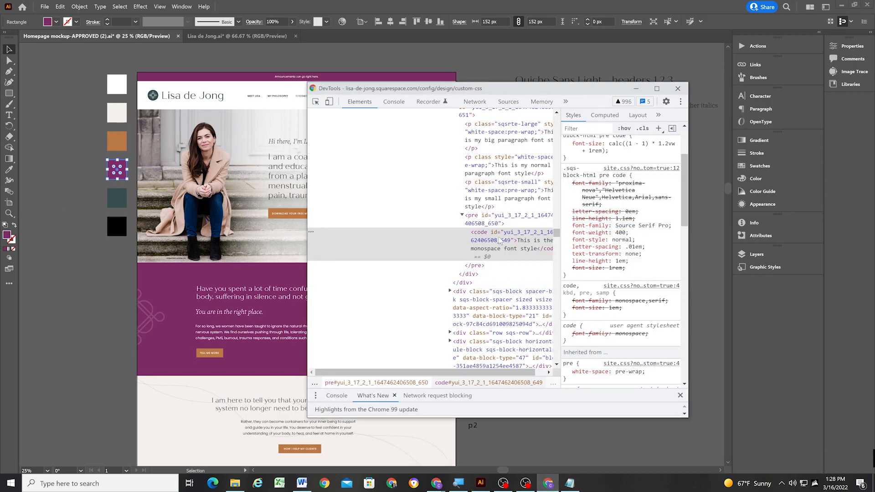
click(636, 89)
click(569, 483)
key(ctrl+v)
Copy the dark teal swatch's hex code from the mockup into Notepad as #364d4f.
click(117, 197)
double_click(9, 236)
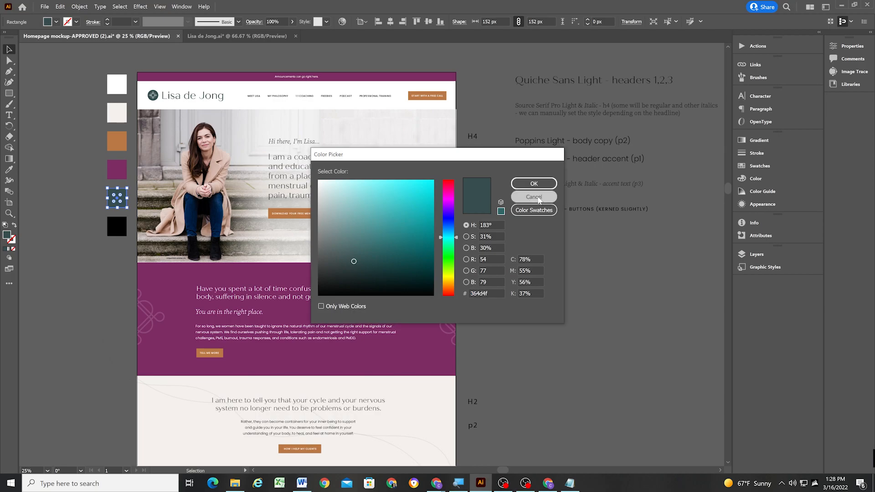
click(535, 197)
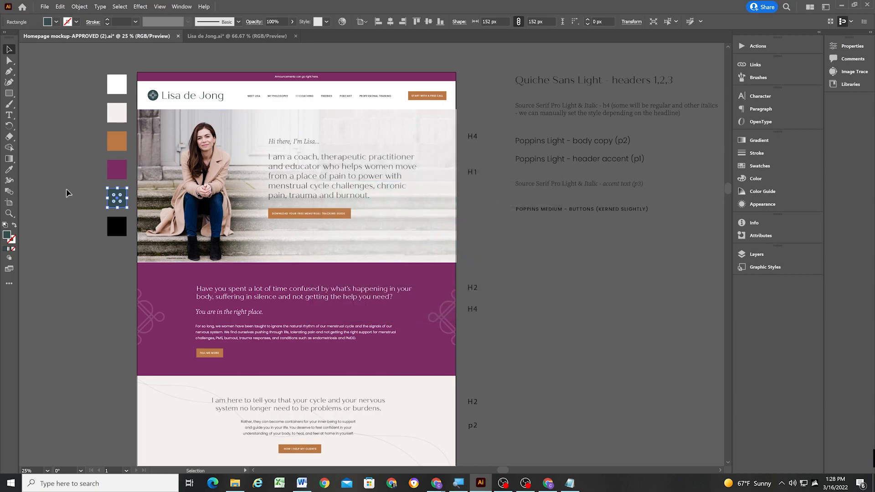
click(66, 194)
click(569, 484)
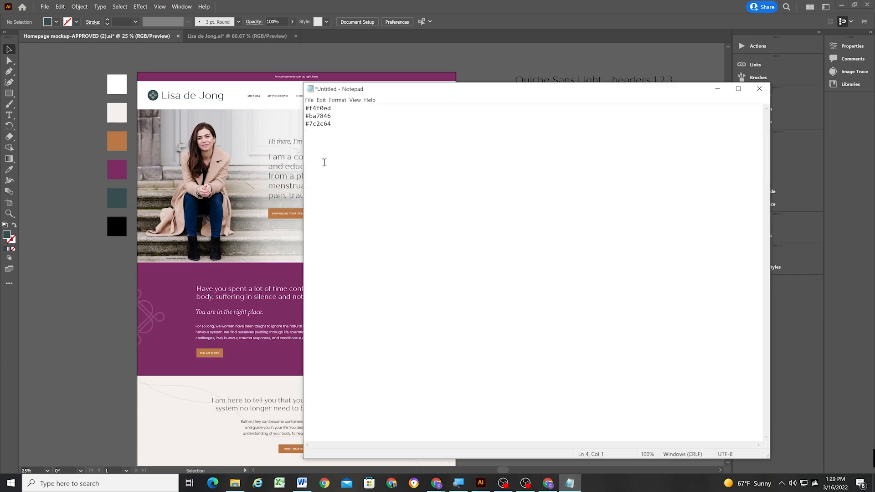
text(#)
key(ctrl+v)
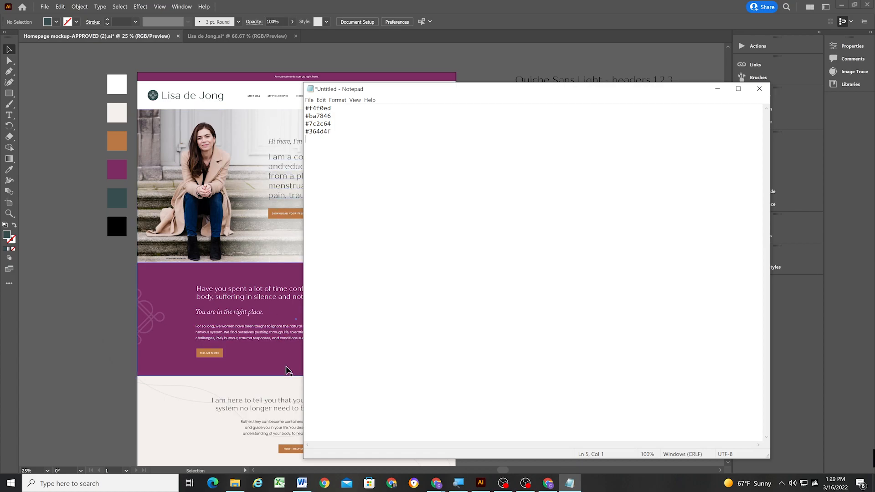
Copy the black swatch's hex code into Notepad as #000000 and place the list over the Squarespace site.
click(114, 232)
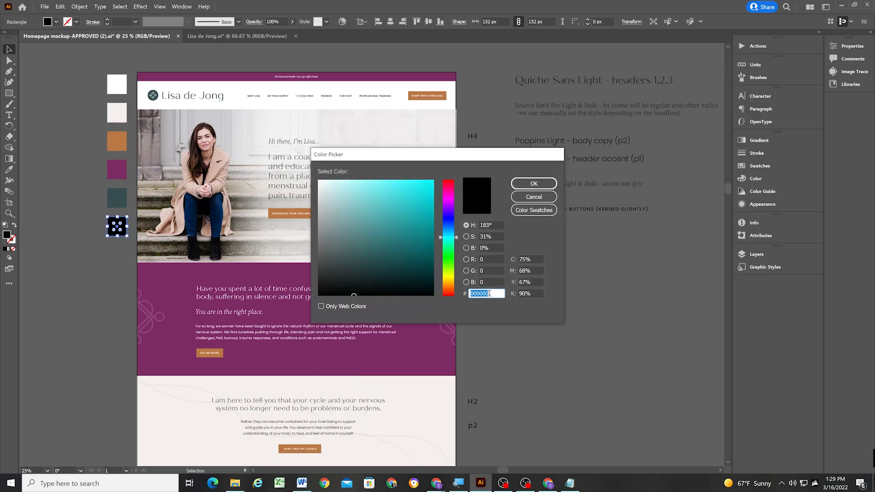
click(519, 185)
click(549, 483)
click(549, 484)
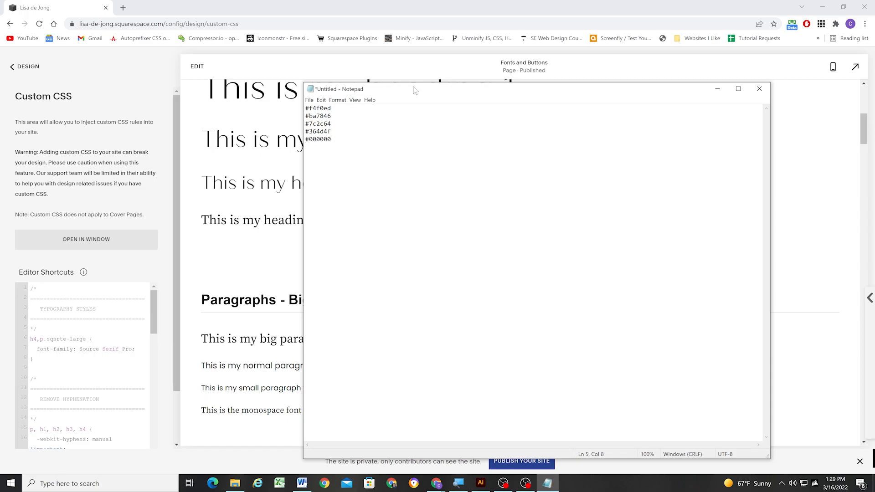
drag(415, 90, 429, 93)
Leave the custom CSS editor in Squarespace and open the palette editor in the site's color styles.
click(273, 262)
scroll(319, 292, up, 7)
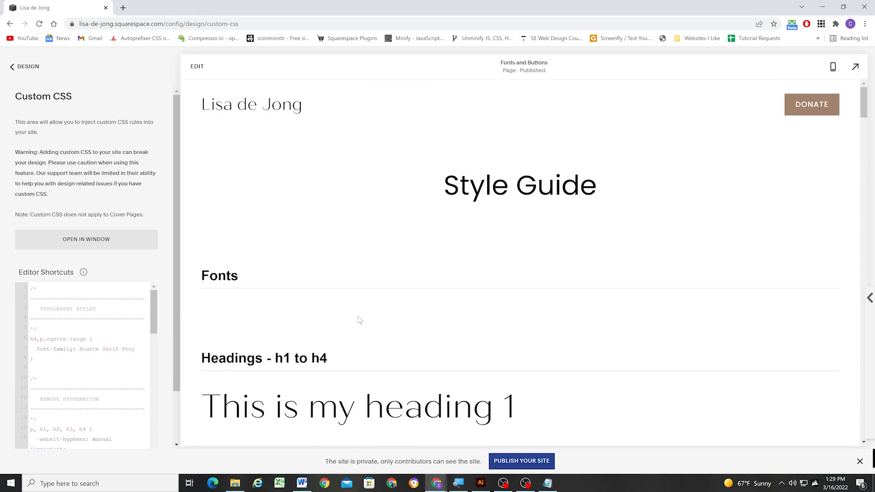
double_click(26, 70)
click(32, 144)
click(45, 131)
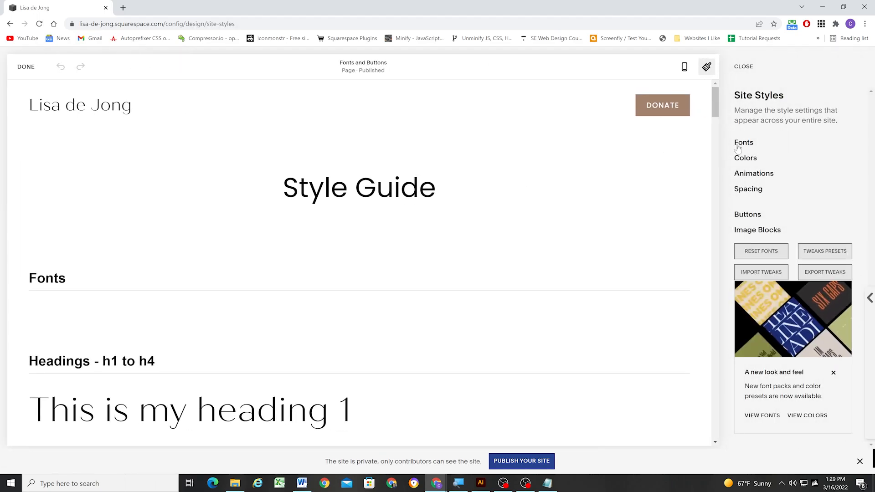
click(748, 156)
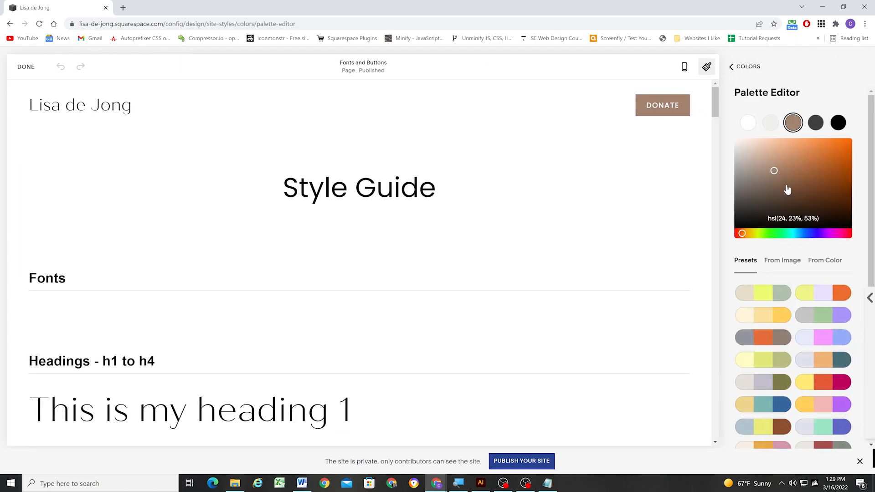
Set the first palette color, the white one, to #f4f0ed from the Notepad list.
click(749, 124)
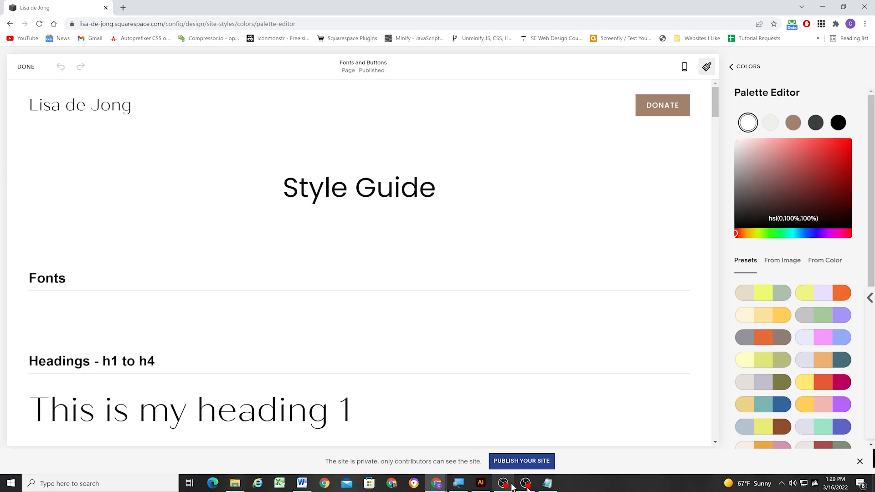
click(545, 489)
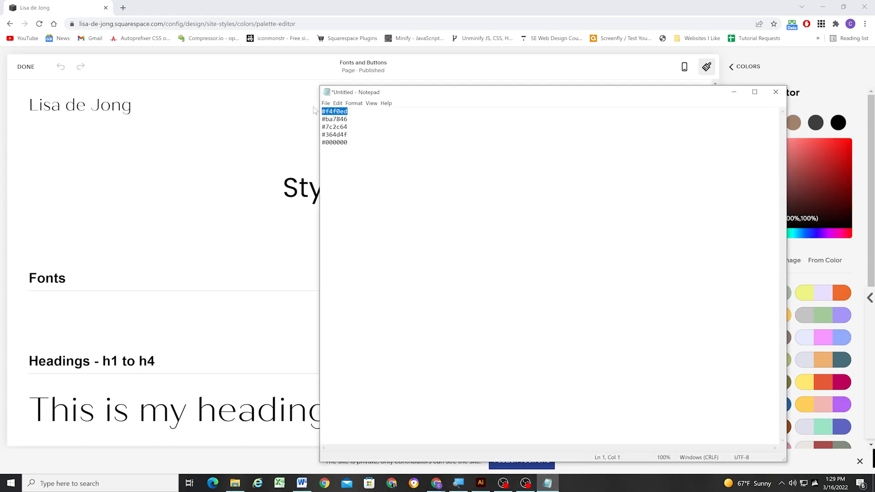
click(794, 102)
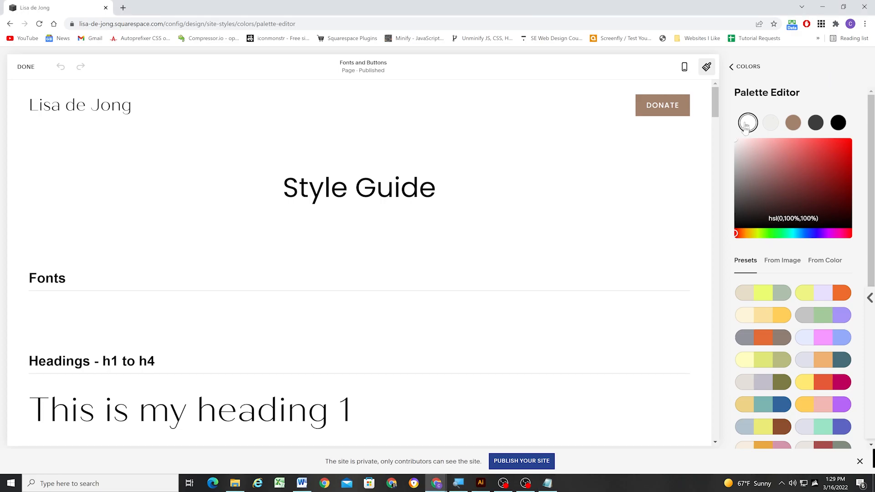
key(ctrl+v)
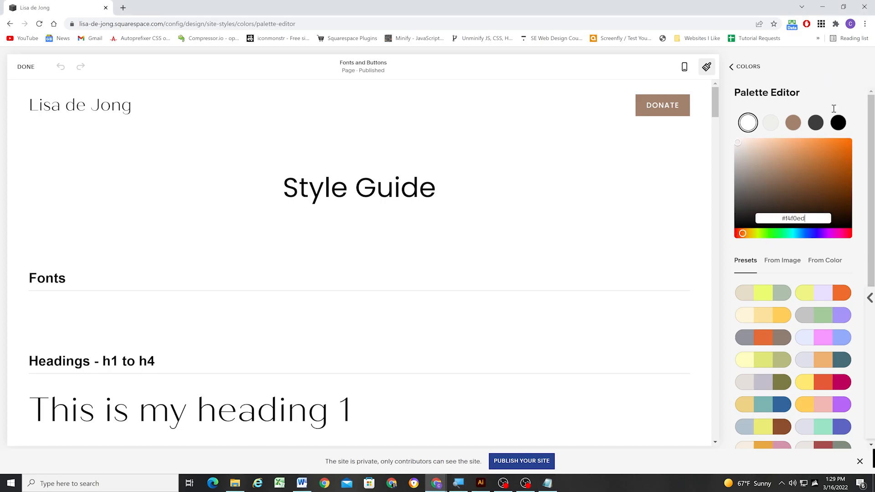
Set the second palette color to #ba7846 and the third to #7c2c64 from the Notepad list.
click(545, 489)
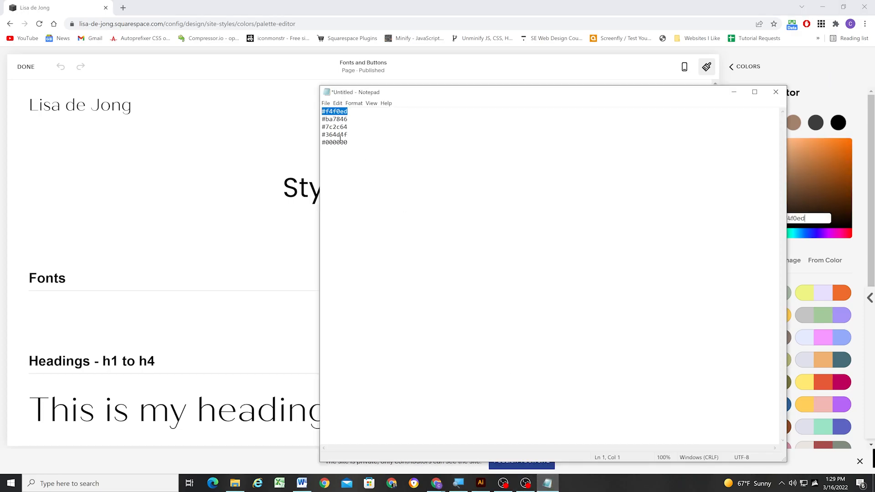
click(804, 53)
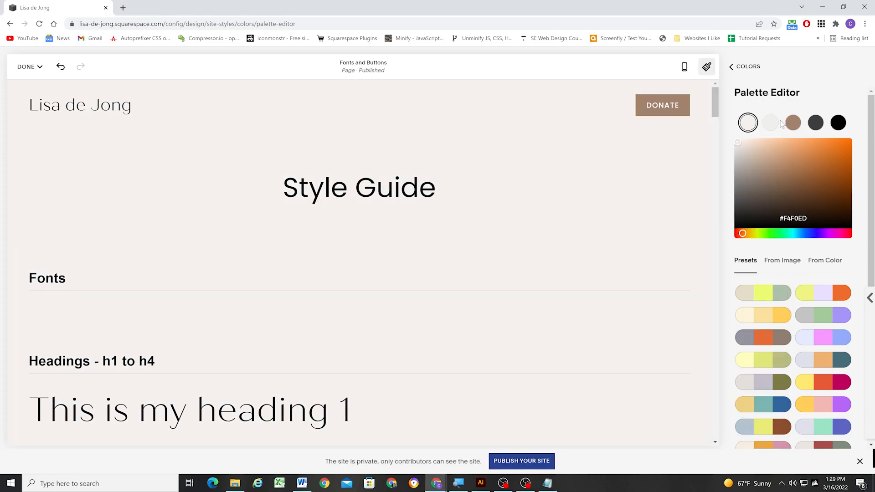
click(771, 125)
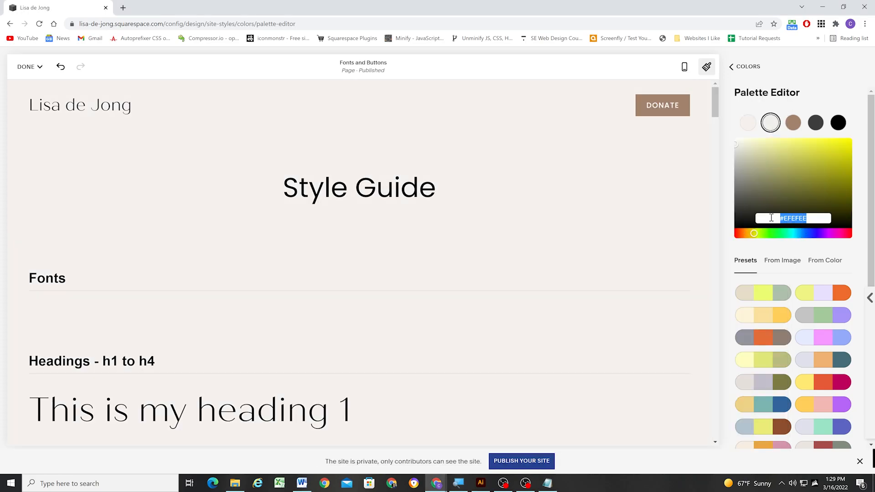
key(ctrl+v)
click(547, 484)
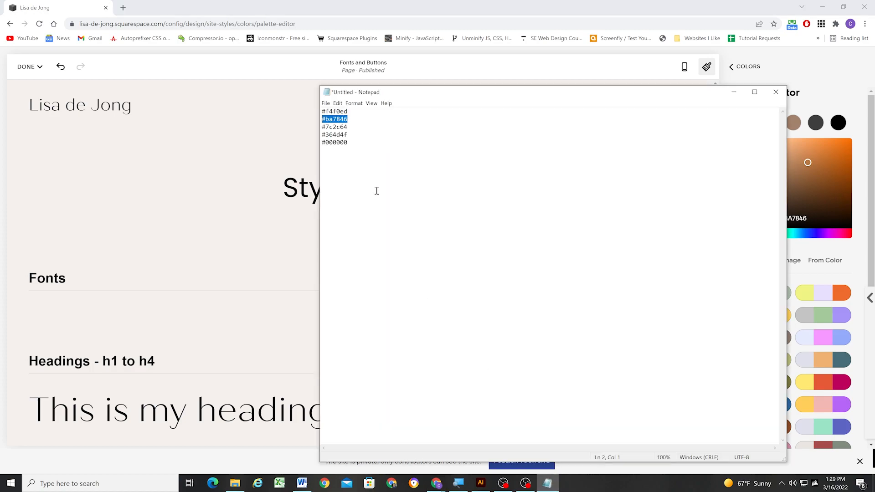
click(809, 115)
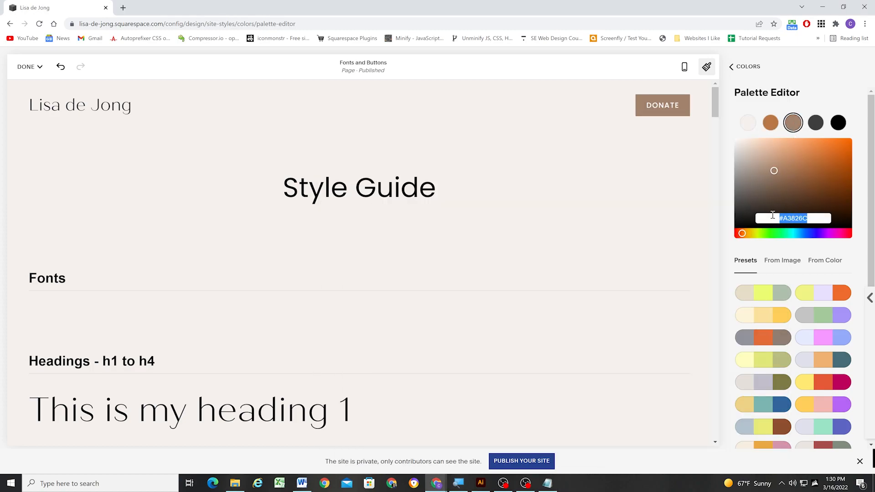
text(#7c2c64)
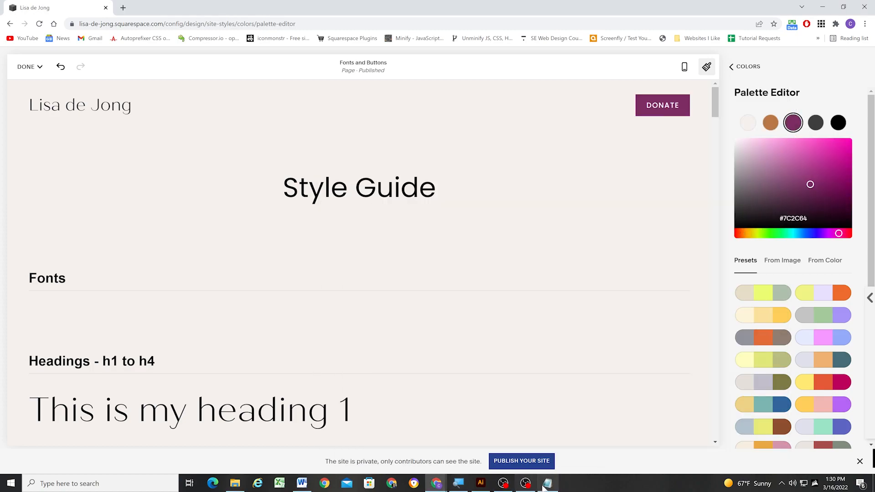
Set the fourth palette color to #364d4f and check that the fifth uses #000000.
click(544, 484)
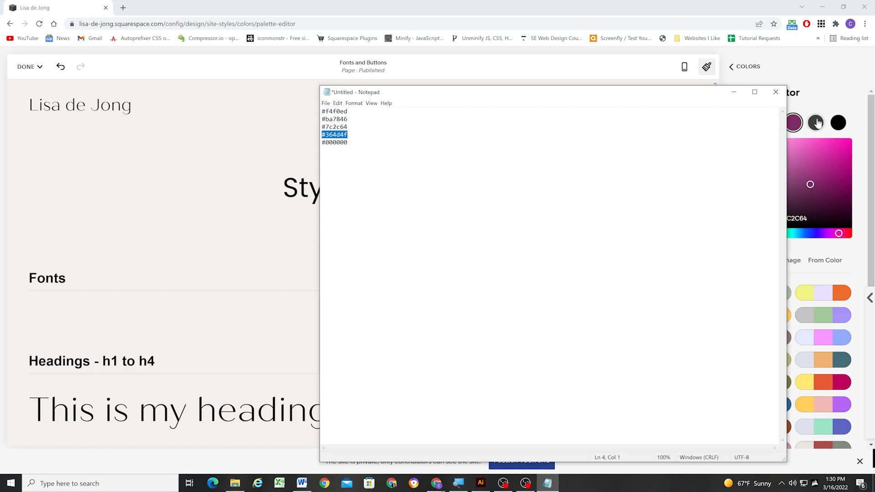
click(815, 123)
text(#364c4f)
click(838, 123)
drag(815, 148, 804, 148)
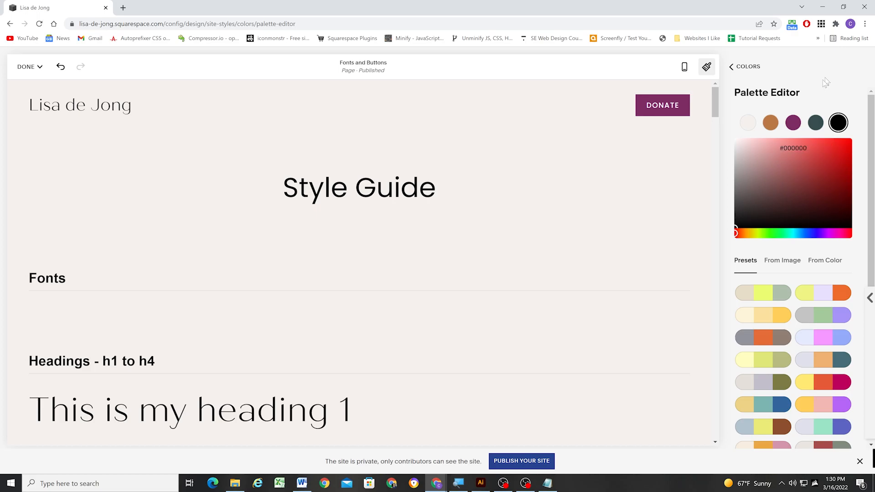
Leave the palette editor, review the style guide page in the new colors and save the changes.
click(731, 71)
scroll(473, 247, down, 20)
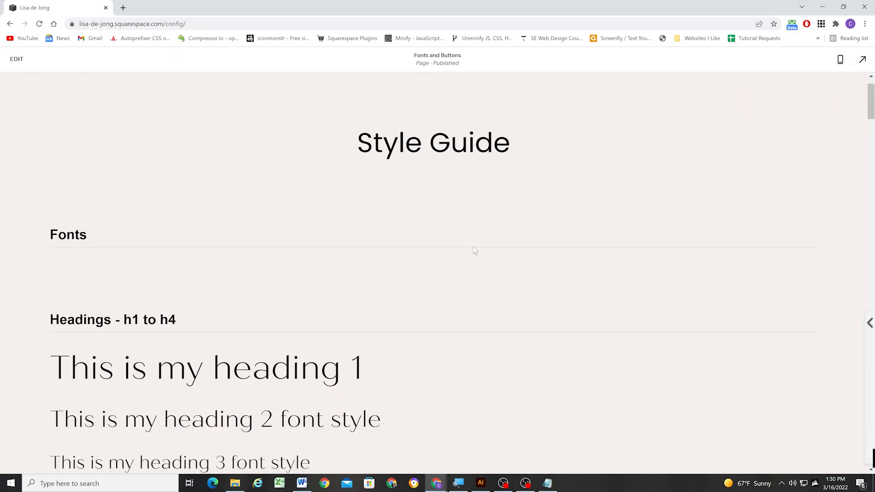
scroll(477, 236, up, 20)
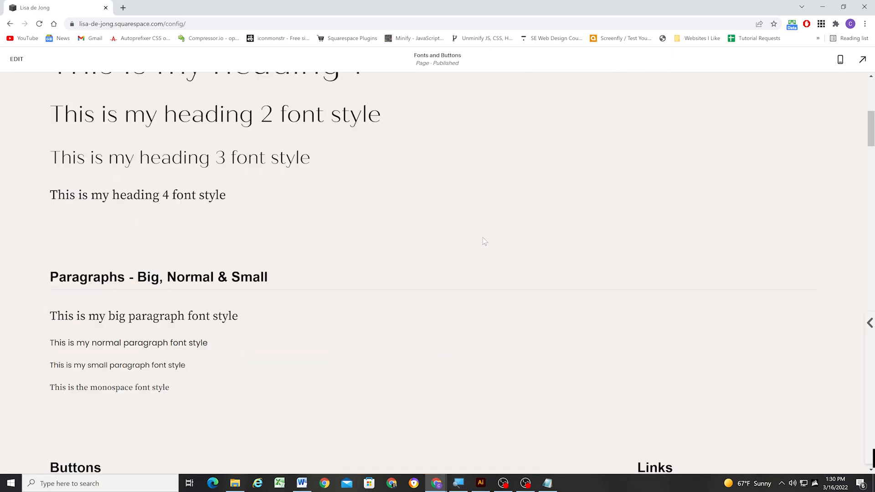
click(20, 58)
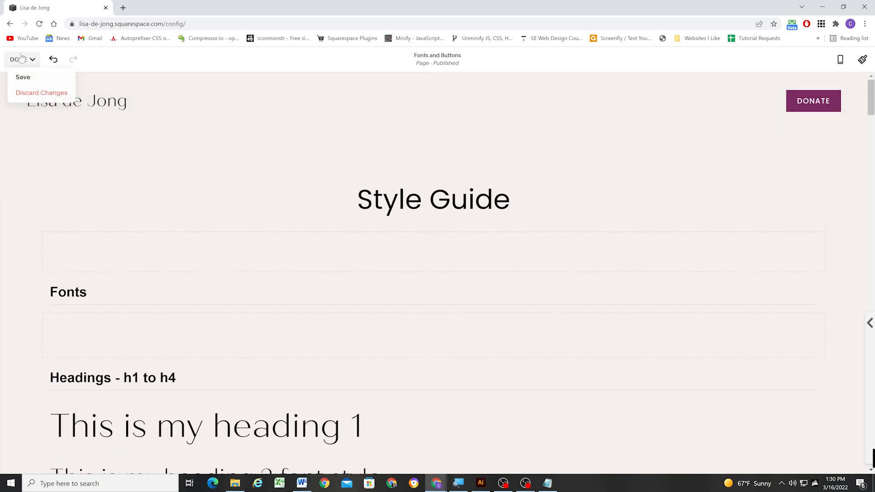
click(30, 80)
Open the design settings and examine headings, paragraphs, buttons and links in every color theme of the style guide.
scroll(346, 211, down, 3)
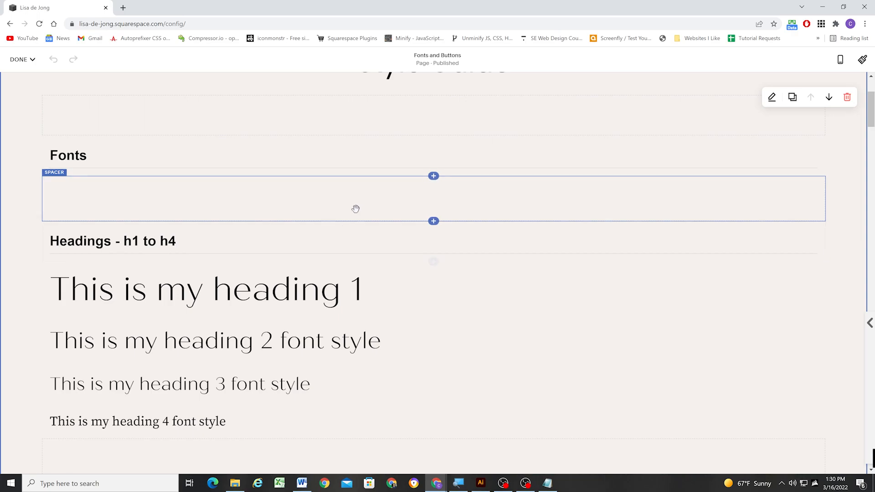
scroll(280, 192, up, 3)
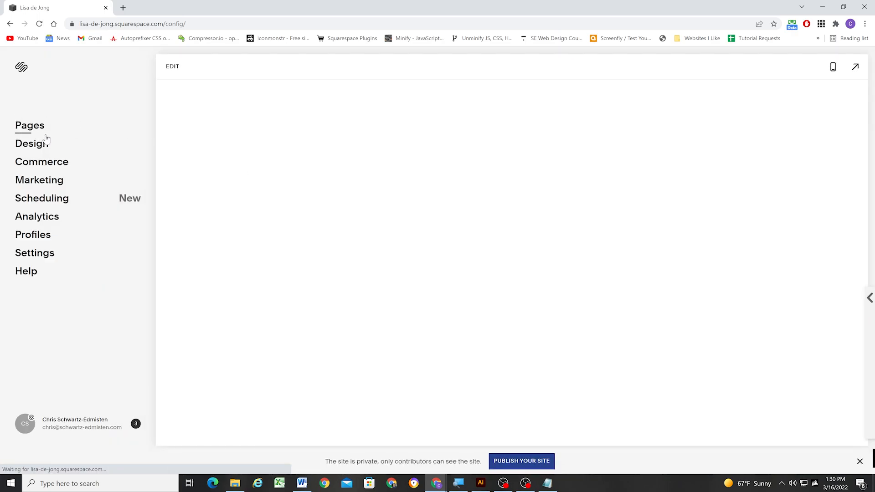
click(46, 139)
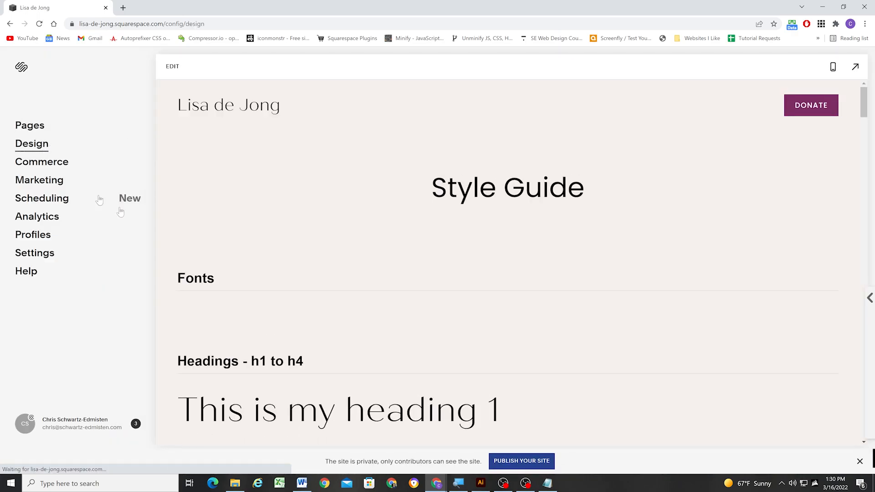
scroll(371, 226, down, 10)
scroll(372, 225, down, 20)
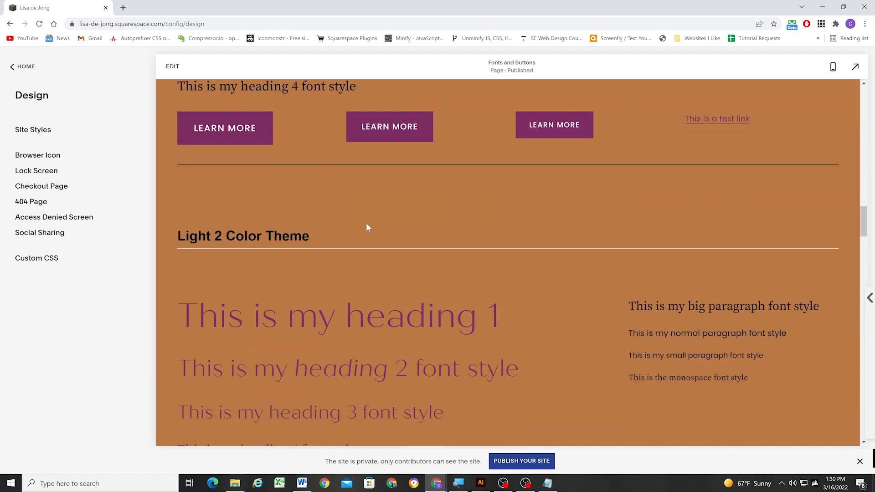
scroll(369, 228, down, 20)
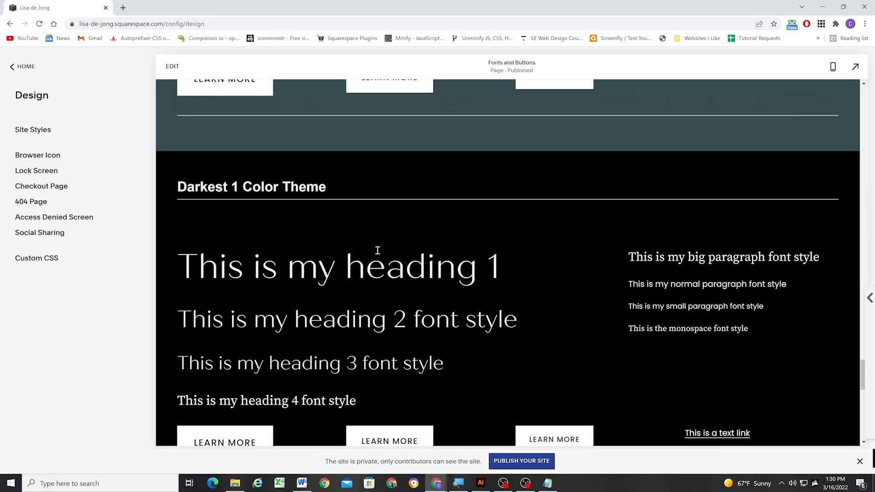
scroll(376, 258, up, 10)
scroll(376, 258, up, 20)
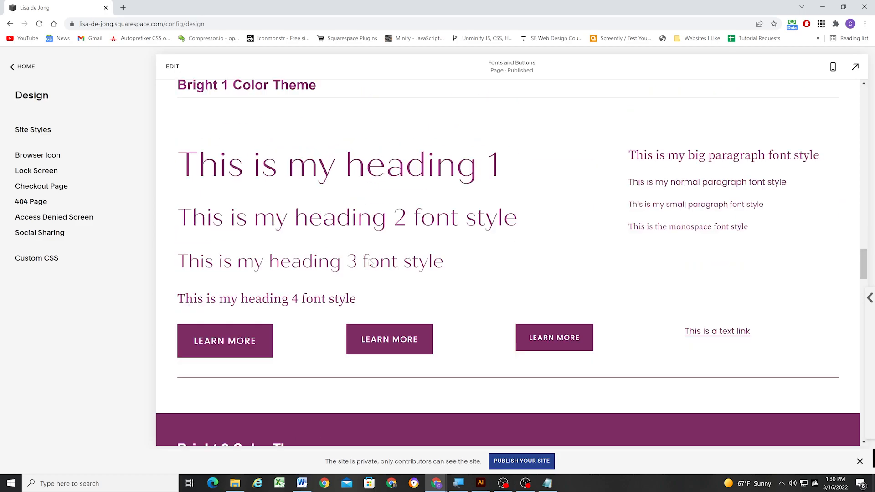
scroll(369, 262, up, 10)
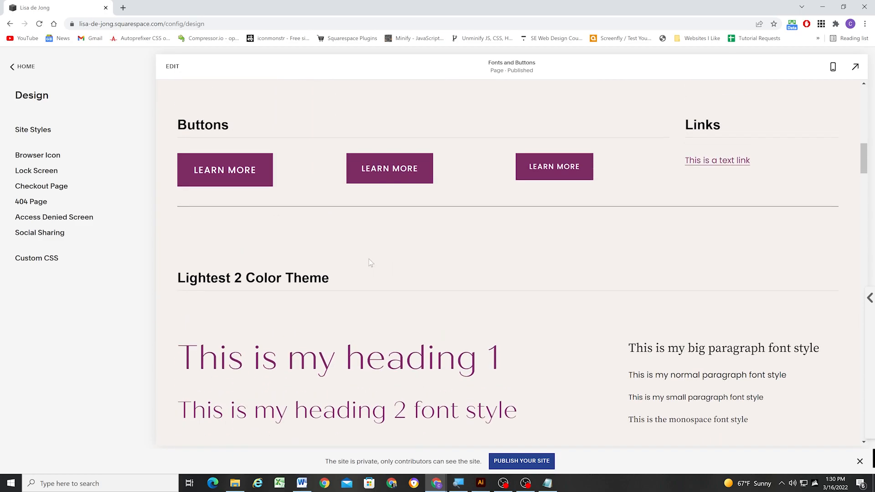
scroll(369, 262, up, 10)
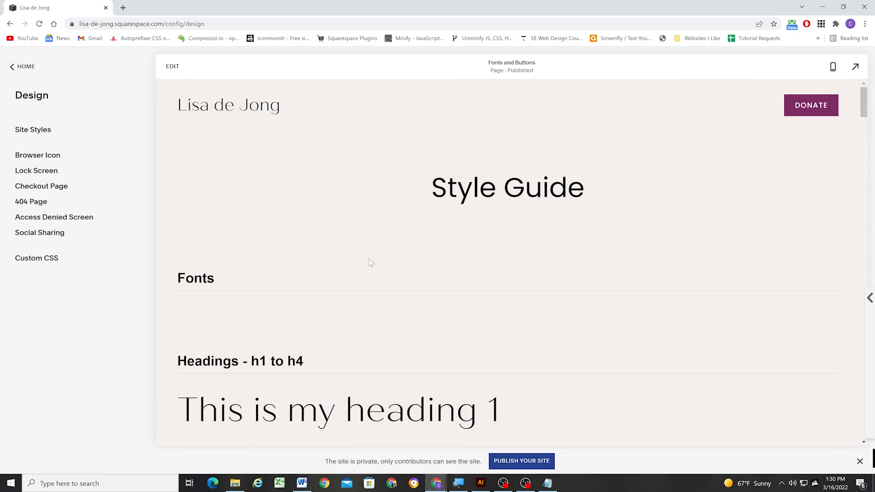
scroll(369, 262, down, 5)
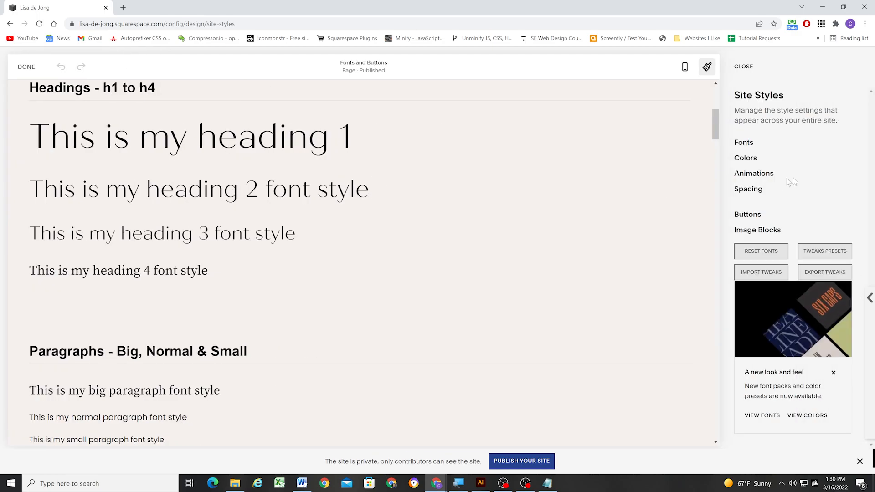
Open the Lightest 1 color theme and set its section background to custom white #FFFFFF.
click(743, 158)
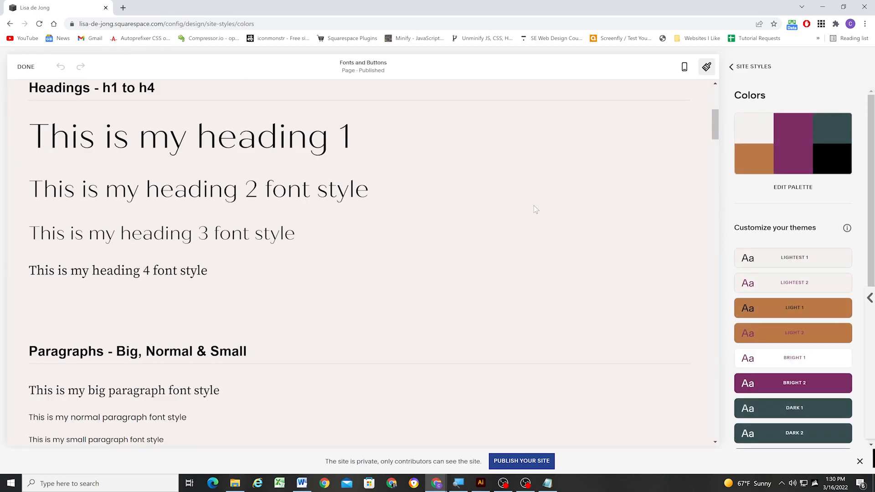
click(841, 259)
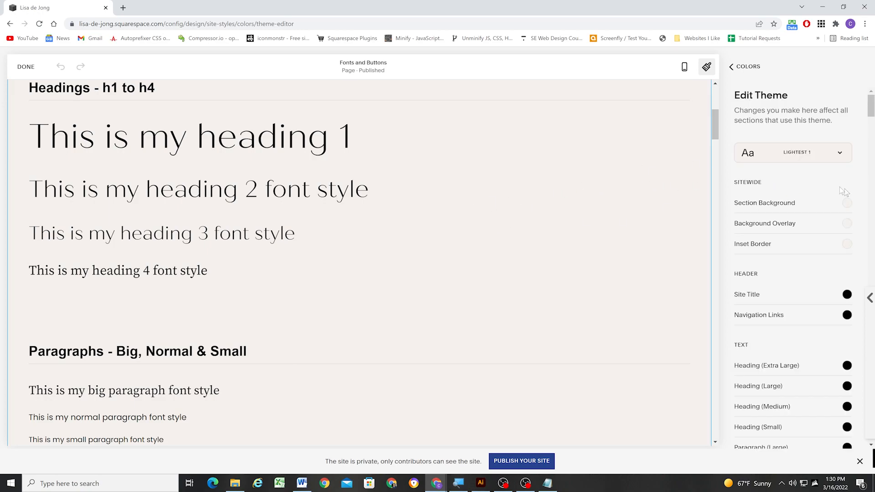
scroll(555, 209, up, 1)
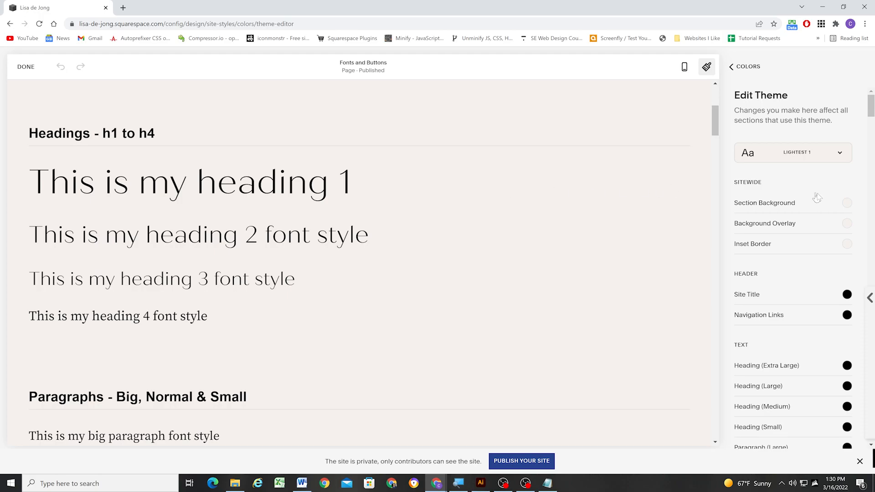
click(848, 204)
click(825, 226)
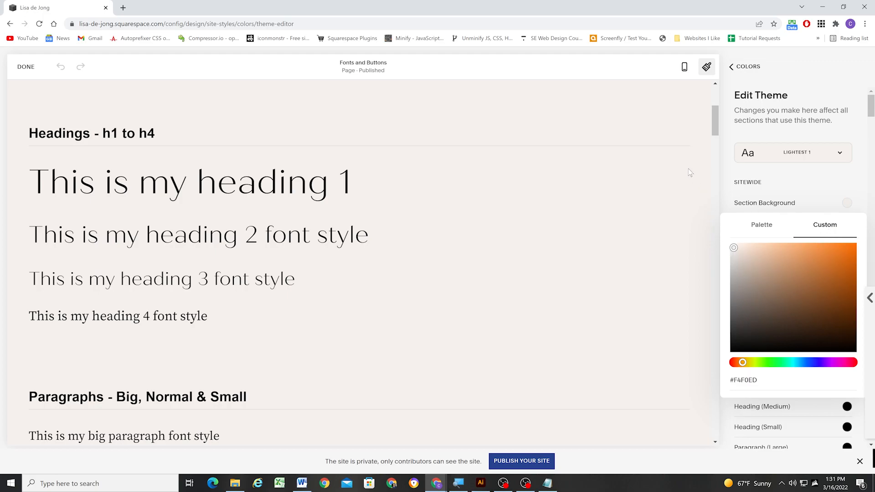
drag(607, 72, 597, 76)
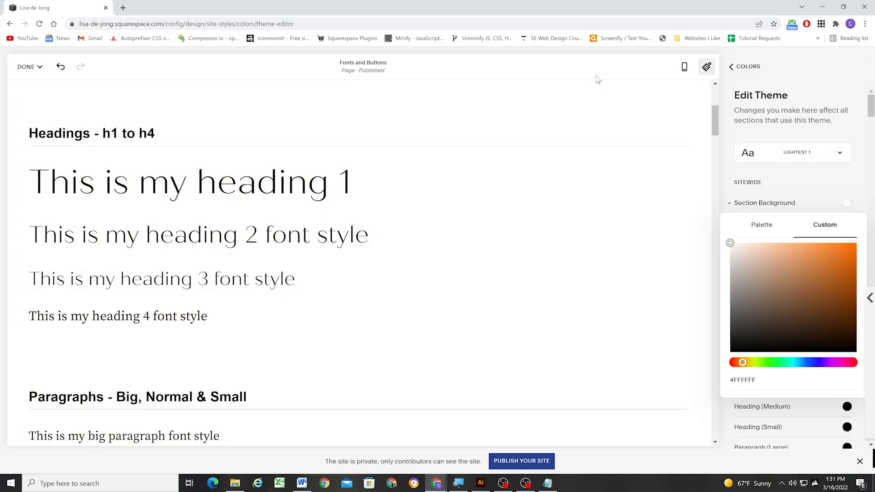
click(837, 182)
Set the Lightest 1 theme's background overlay and inset border to custom white #FFFFFF.
scroll(837, 182, down, 1)
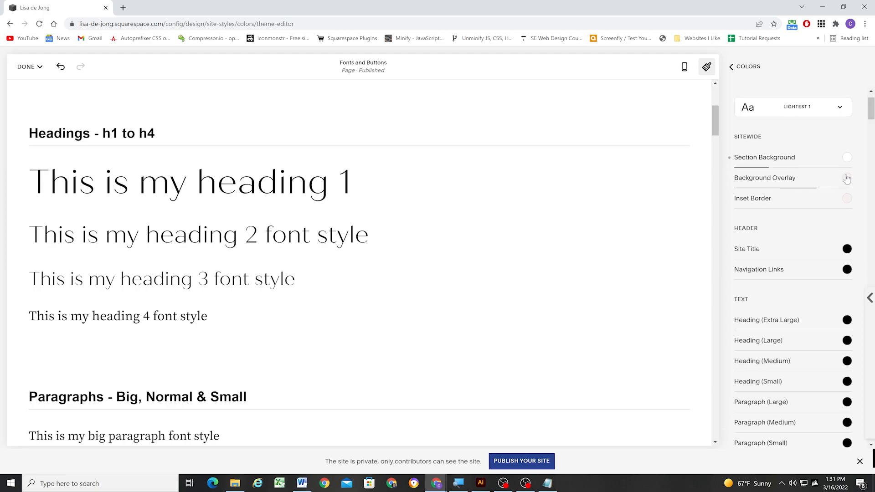
click(847, 177)
click(825, 200)
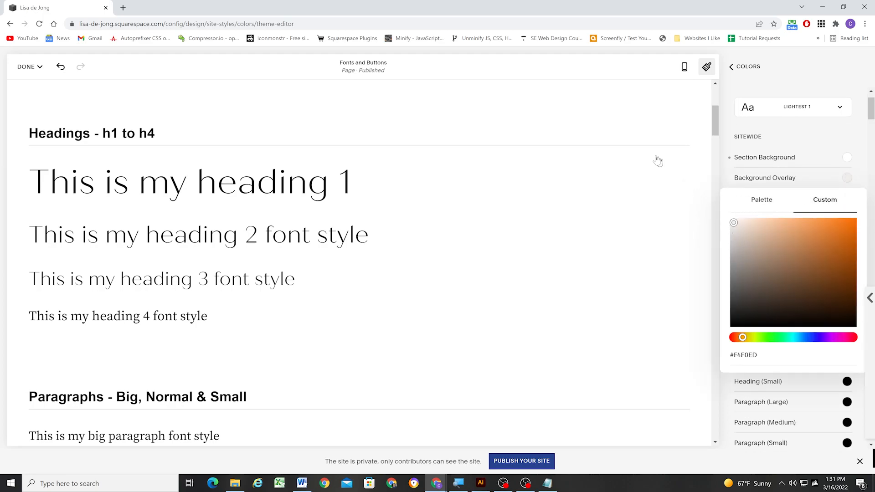
click(837, 139)
click(849, 199)
click(825, 220)
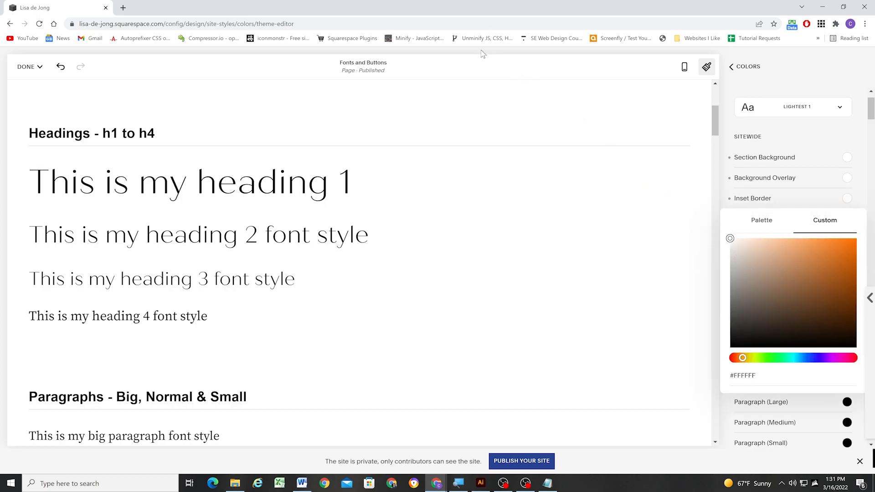
click(830, 132)
Examine the header, text, link, button and menu overlay colors of the Lightest 1 theme against the style guide page.
scroll(831, 159, down, 1)
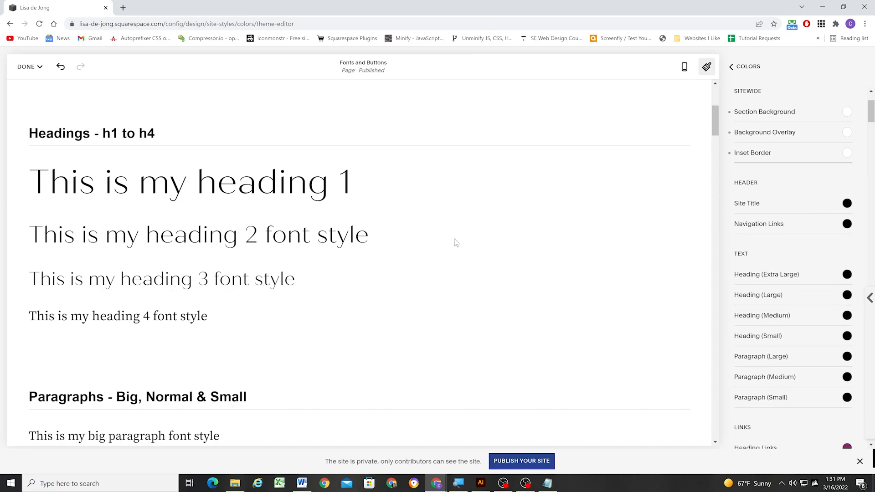
scroll(852, 146, up, 2)
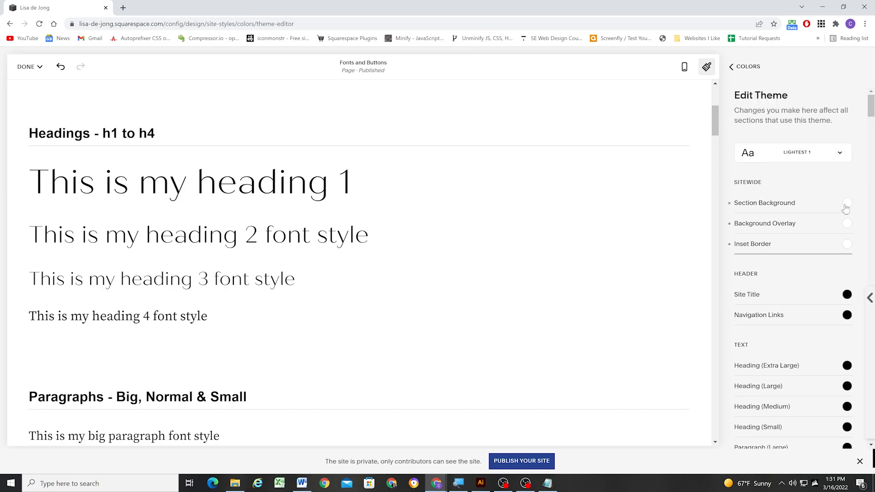
scroll(845, 205, down, 1)
scroll(848, 165, down, 1)
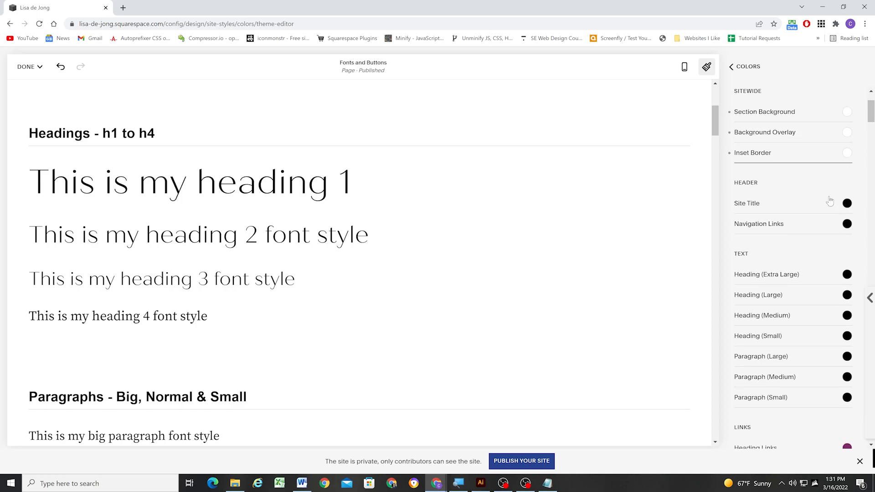
scroll(830, 201, down, 1)
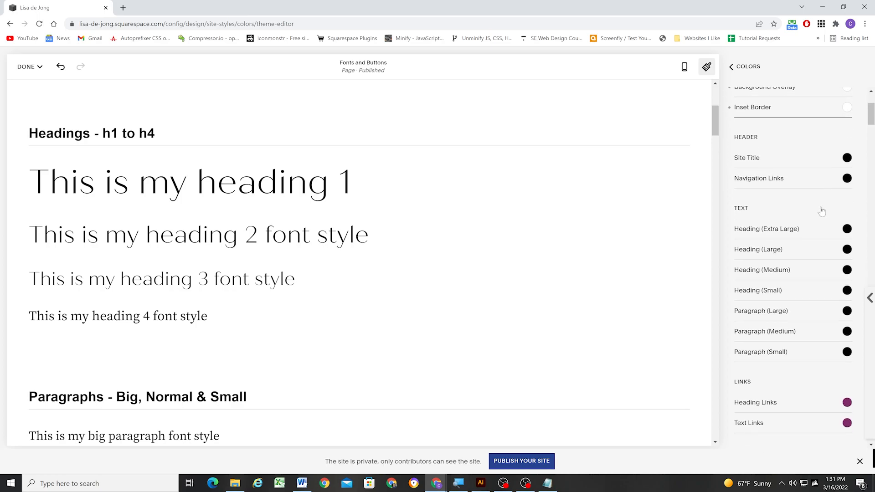
scroll(827, 201, down, 4)
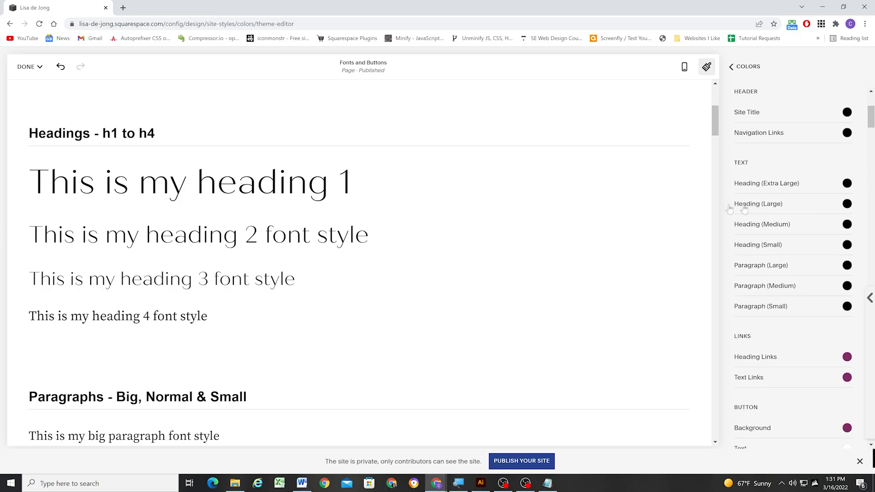
scroll(841, 228, up, 2)
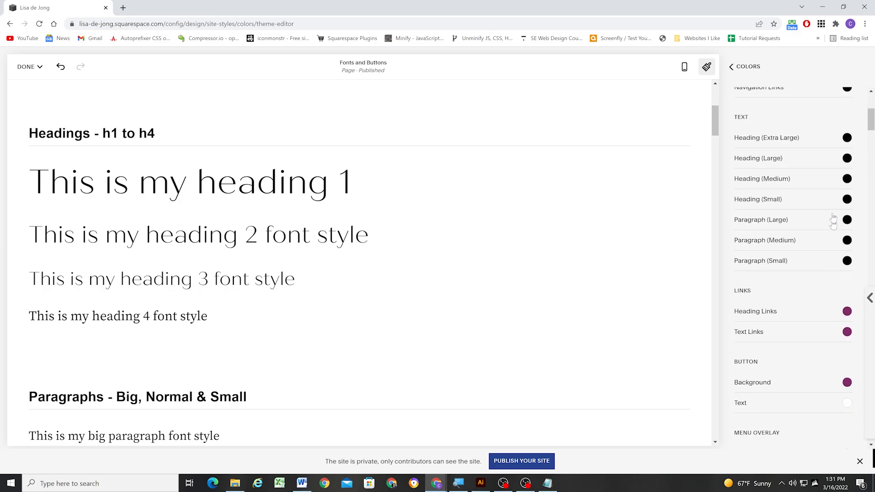
scroll(833, 233, down, 3)
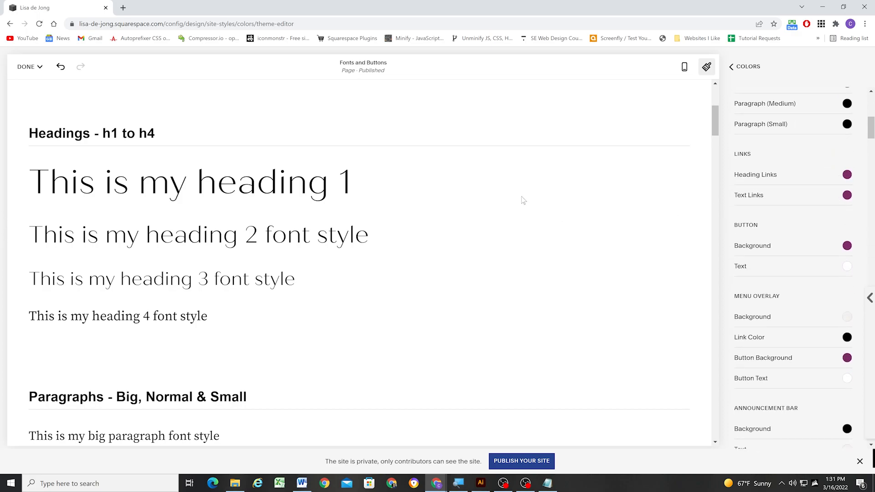
scroll(452, 185, down, 1)
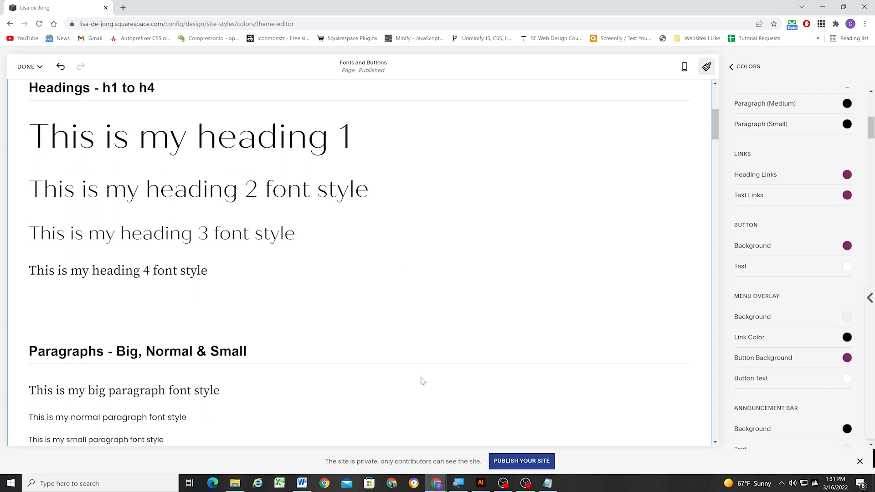
Set the Lightest 1 theme's heading links and text links to the palette's black.
click(847, 176)
click(756, 198)
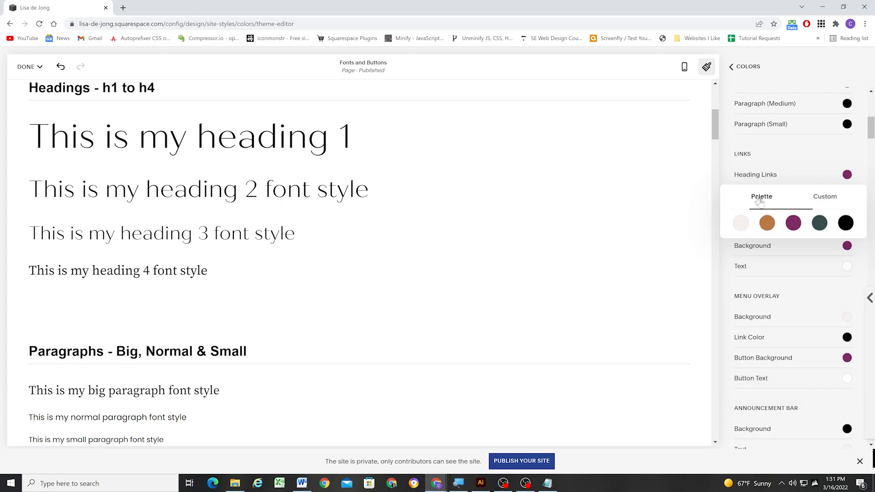
click(830, 151)
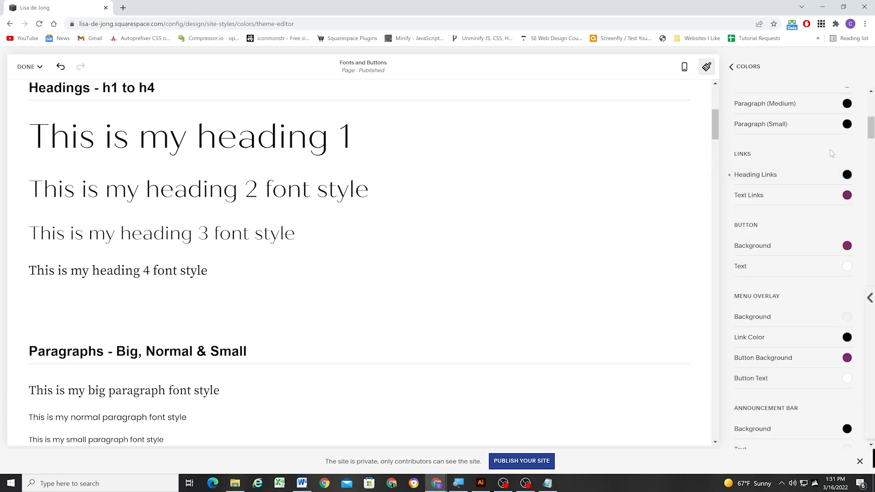
click(847, 195)
click(761, 217)
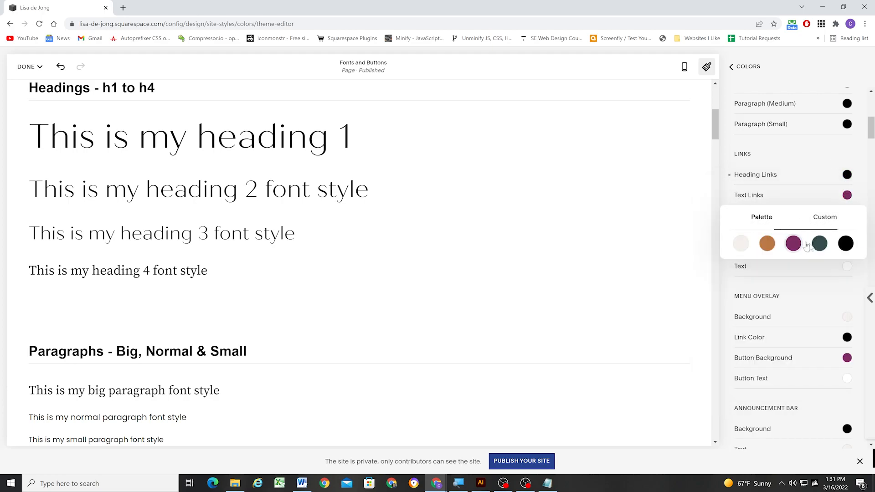
click(846, 244)
click(828, 162)
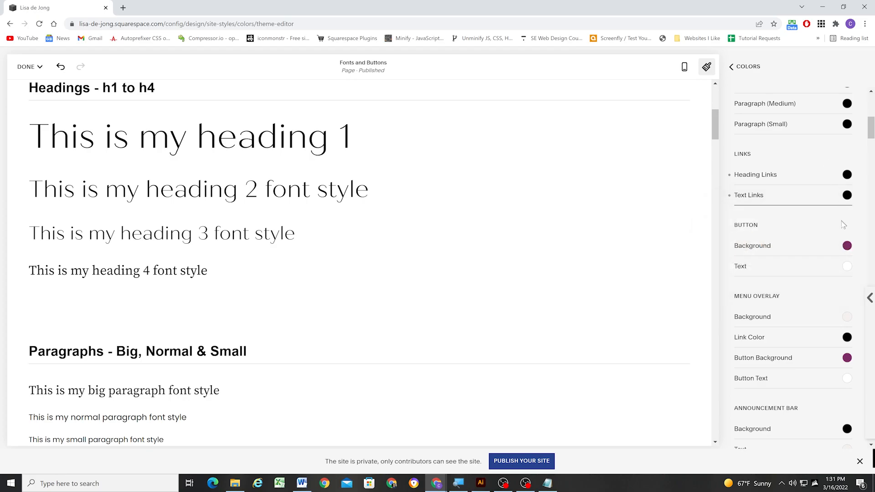
Set the Lightest 1 button background to the palette's copper and check the button styling in the Illustrator mockup.
click(846, 245)
click(774, 272)
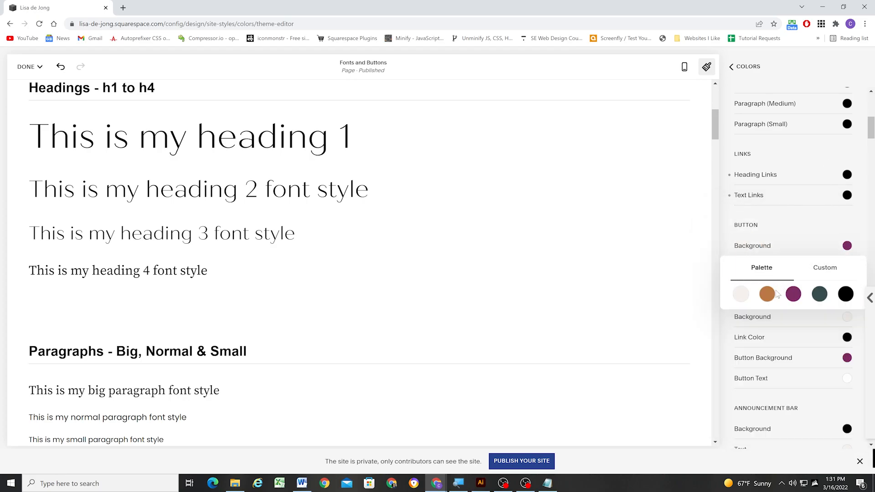
click(767, 294)
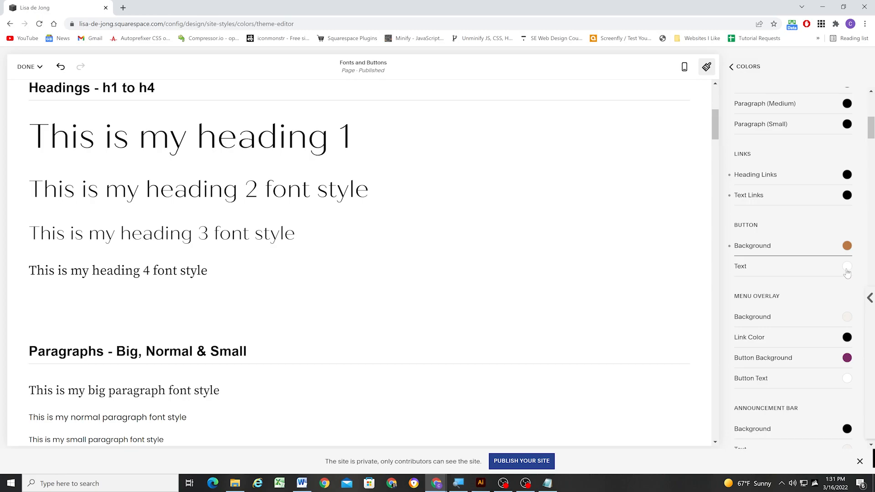
click(481, 484)
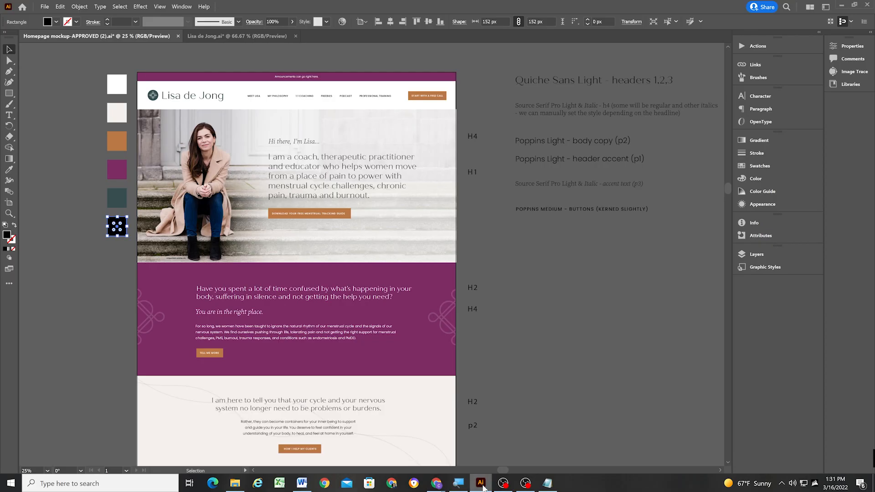
click(482, 485)
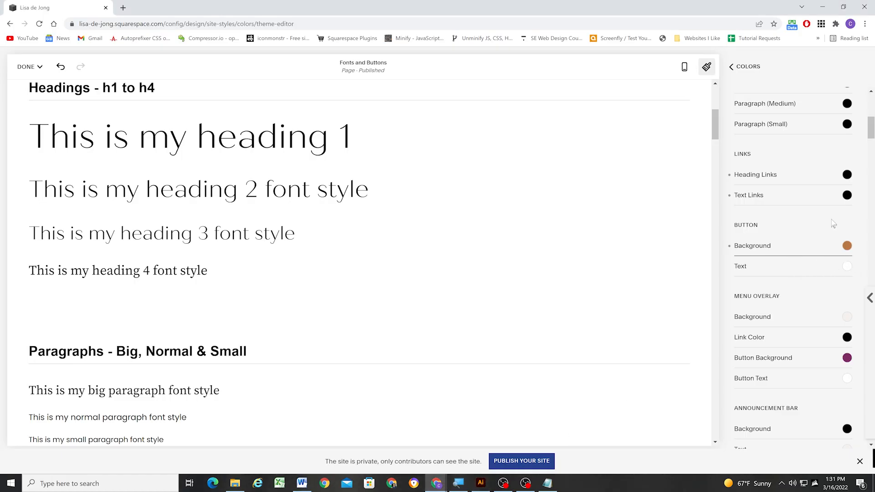
Open the Lightest 2 color theme and set its section background to custom white.
scroll(800, 260, up, 8)
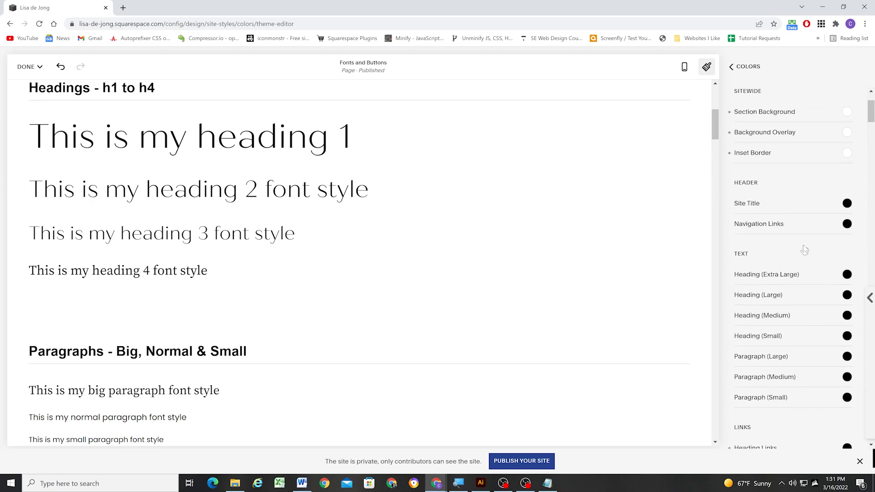
click(735, 67)
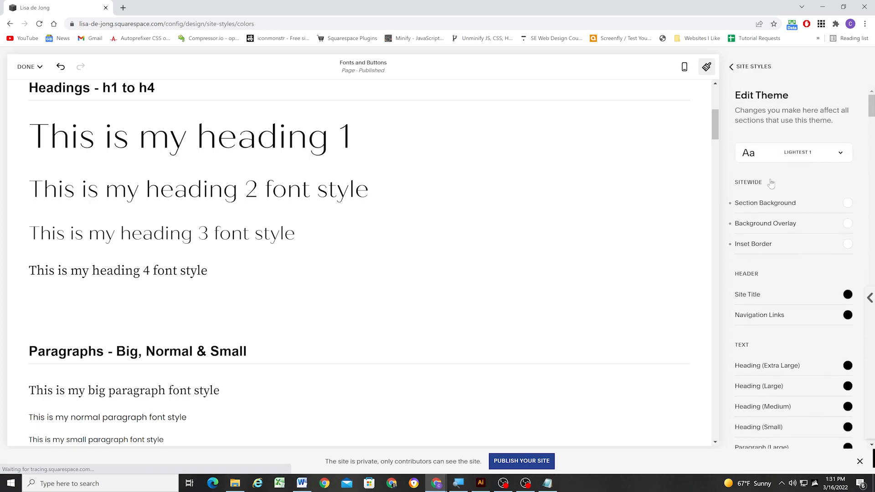
click(819, 287)
click(790, 204)
drag(733, 247, 616, 128)
click(838, 186)
Set the Lightest 2 theme's background overlay and inset border to custom white.
click(823, 225)
click(824, 245)
drag(734, 268, 569, 140)
click(824, 244)
click(824, 269)
drag(733, 288, 638, 182)
click(838, 186)
Set the extra large, large, medium and small heading colors of the Lightest 2 theme to the palette's black.
scroll(838, 186, down, 2)
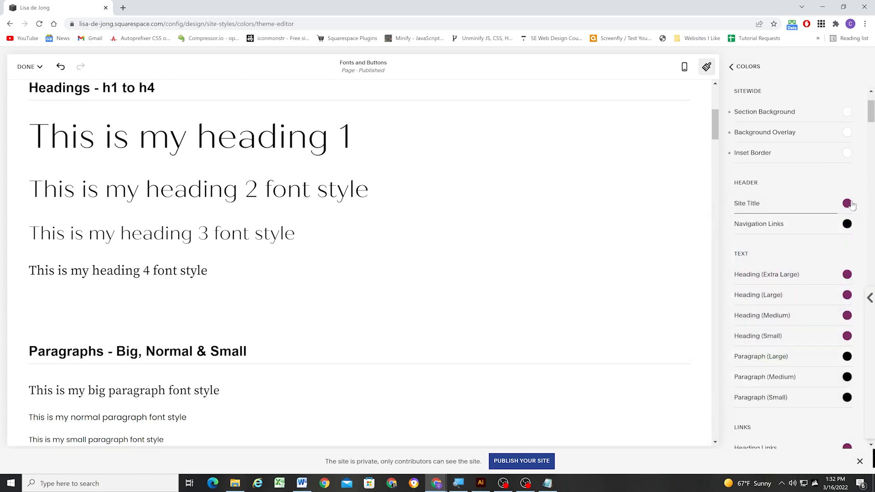
click(847, 229)
click(762, 250)
click(846, 277)
click(847, 249)
click(846, 298)
click(847, 178)
click(762, 200)
click(846, 227)
click(847, 199)
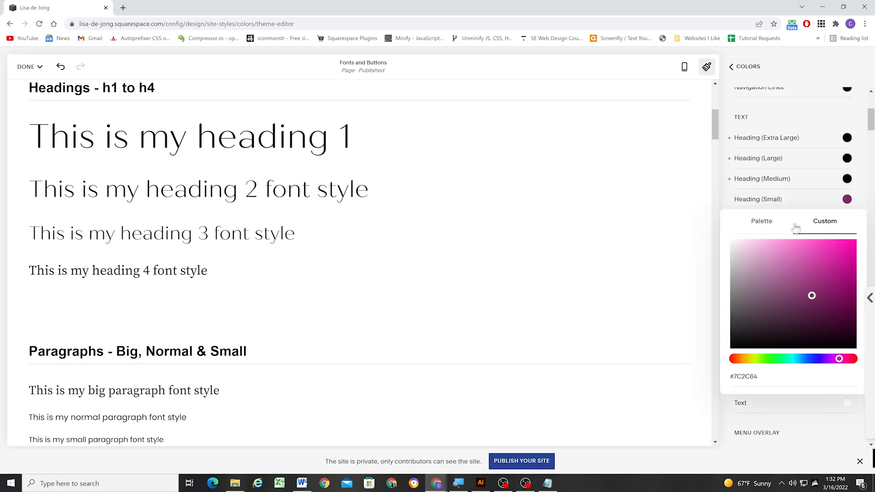
click(762, 221)
click(845, 248)
Set the heading links and text links of the Lightest 2 theme to the palette's black.
scroll(851, 256, down, 1)
click(848, 266)
click(762, 287)
click(846, 289)
click(866, 201)
Set the Lightest 2 button background to the palette's copper and save the theme changes.
scroll(865, 200, down, 2)
click(848, 201)
click(762, 222)
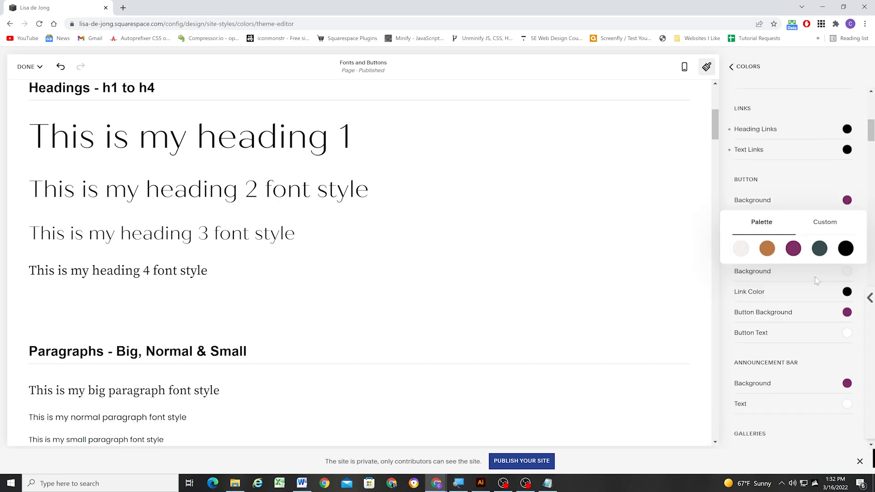
click(856, 179)
click(28, 85)
Compare the section colors in the Illustrator homepage mockup with the style guide page down to the Light 1 theme.
scroll(511, 228, down, 18)
scroll(510, 227, down, 10)
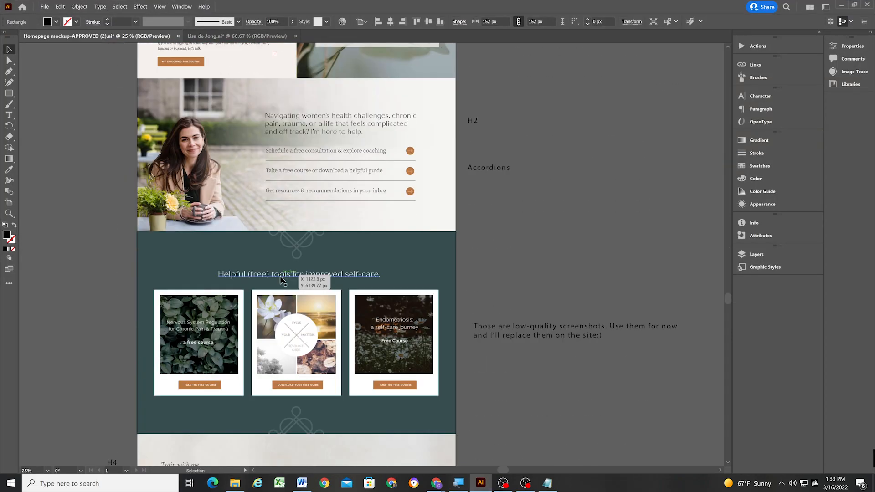
scroll(283, 280, up, 2)
scroll(354, 222, down, 15)
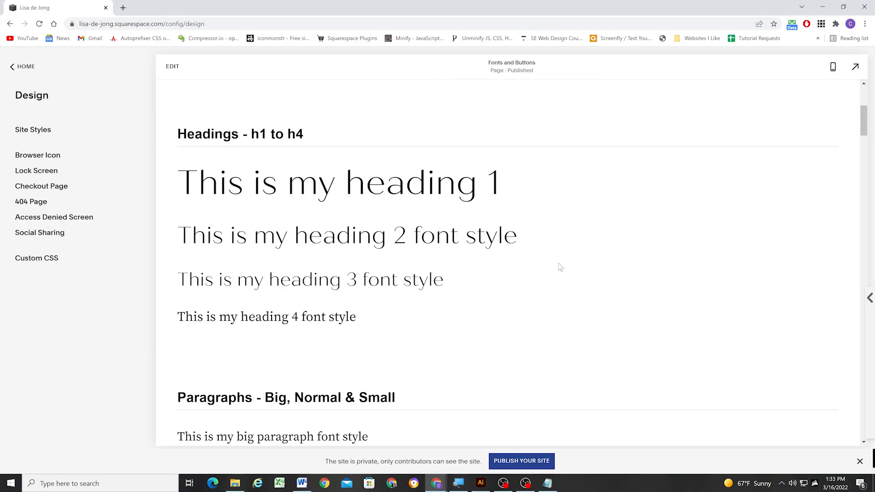
scroll(501, 264, down, 15)
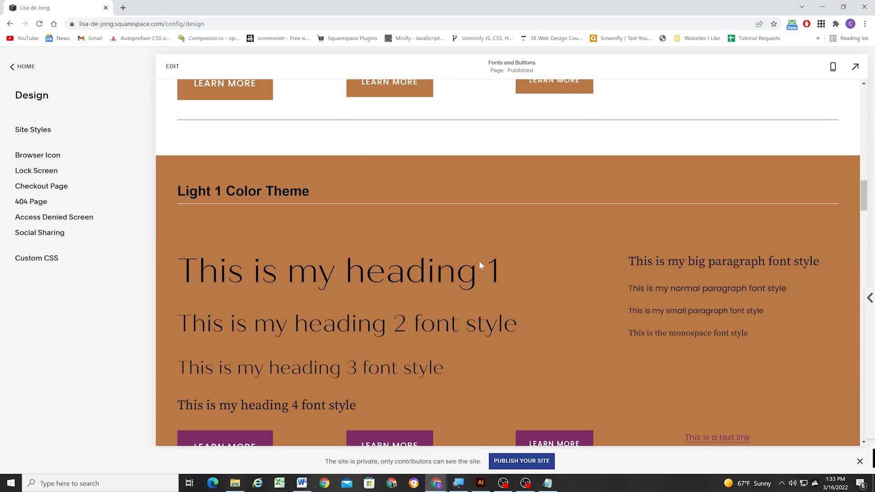
click(480, 484)
scroll(508, 221, down, 15)
scroll(508, 220, up, 8)
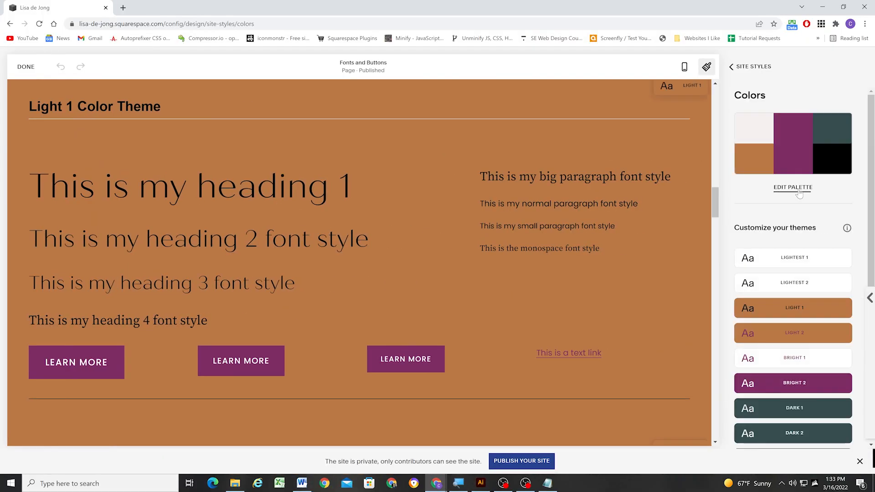
Open the Light 1 color theme and set its section background and background overlay to the palette's off-white.
click(798, 190)
click(732, 67)
click(844, 309)
click(847, 203)
click(742, 251)
click(847, 223)
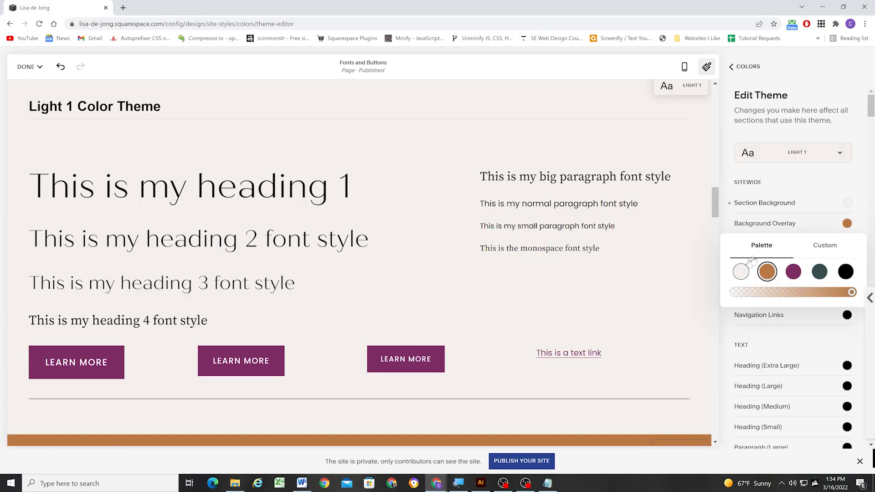
click(857, 225)
Set the Light 1 theme's heading links and text links to black and its button background to the palette's copper.
scroll(857, 225, down, 7)
click(847, 220)
click(843, 268)
click(847, 240)
click(844, 288)
click(847, 291)
click(765, 334)
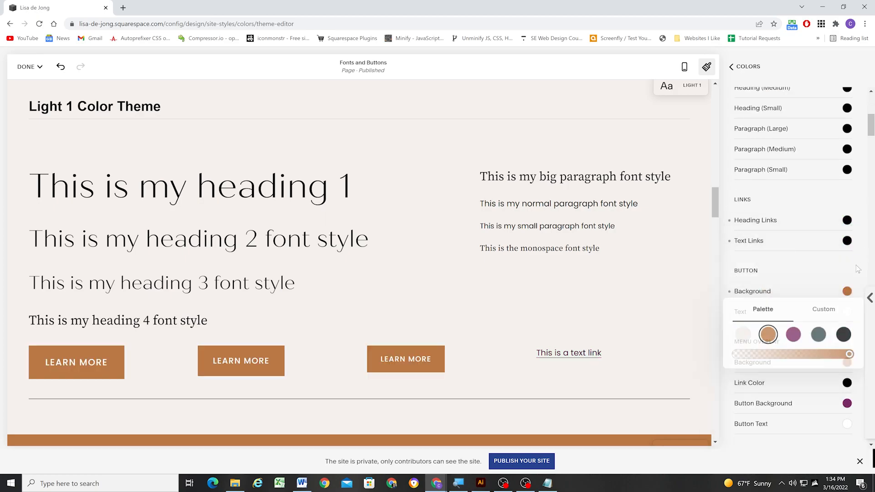
Open the Light 2 color theme and set its section background and background overlay to the palette's off-white.
click(856, 265)
click(732, 67)
click(840, 334)
click(846, 203)
click(742, 250)
click(847, 224)
click(741, 271)
Set the Light 2 theme's extra large, large, medium and small headings to the palette's black.
scroll(857, 225, down, 3)
click(846, 229)
click(845, 277)
scroll(860, 205, down, 2)
click(846, 158)
click(845, 207)
click(847, 178)
click(845, 226)
click(847, 199)
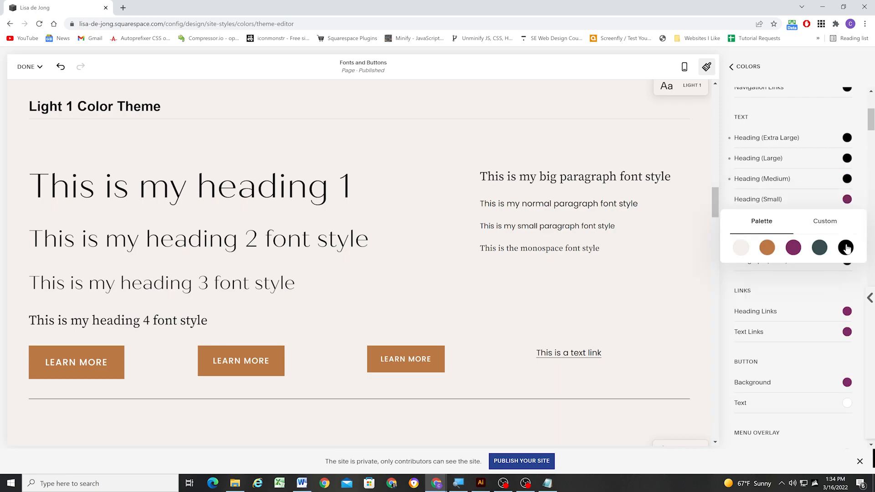
click(846, 248)
Set the Light 2 theme's heading links and text links to black and its button background to the palette's copper.
click(847, 220)
click(763, 243)
click(845, 268)
click(847, 241)
click(763, 263)
click(846, 289)
scroll(858, 187, down, 1)
click(847, 246)
click(767, 293)
Open the Bright 1 color theme for editing from the site styles' color settings.
scroll(478, 201, down, 20)
scroll(478, 201, up, 3)
click(172, 66)
click(32, 59)
click(33, 130)
click(766, 148)
click(793, 357)
Set the Bright 1 theme's section background, background overlay and inset border to the palette's purple.
click(847, 203)
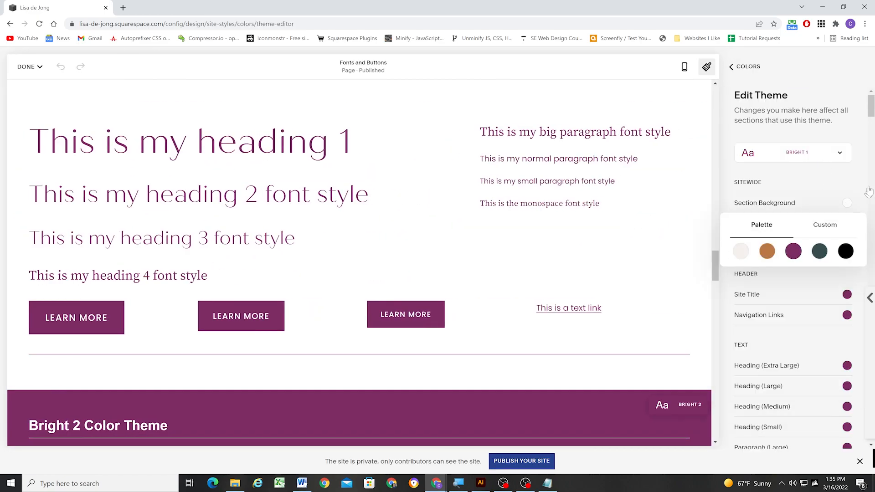
click(793, 251)
click(847, 223)
click(792, 272)
click(846, 244)
click(793, 292)
Set the Bright 1 theme's navigation links and its four heading sizes to the palette's black.
scroll(852, 219, down, 4)
click(847, 183)
click(846, 133)
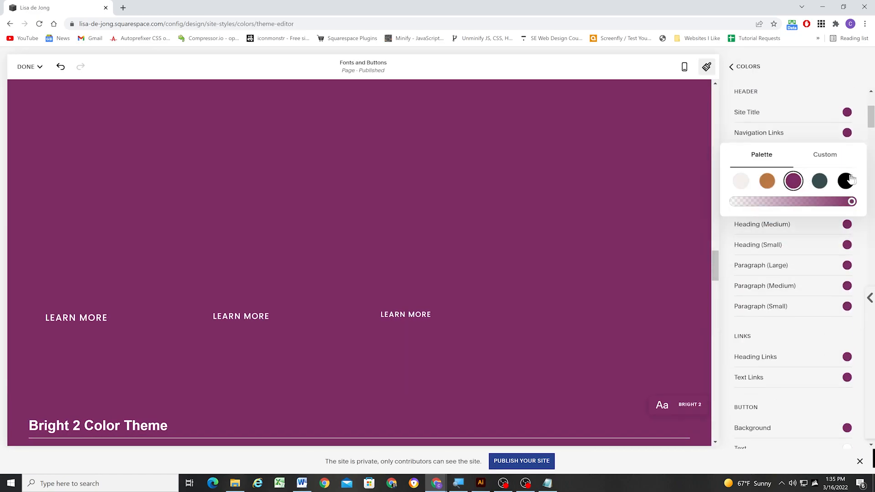
click(846, 181)
click(847, 183)
click(846, 231)
click(847, 204)
click(845, 252)
click(846, 273)
click(845, 293)
Set the Bright 1 theme's large, medium and small paragraph text to the palette's black.
click(847, 266)
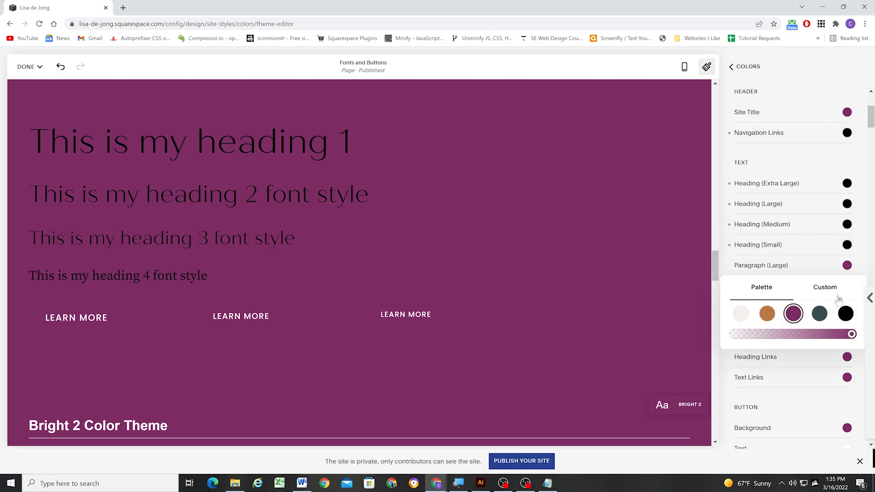
click(846, 313)
click(847, 286)
click(846, 333)
scroll(846, 273, down, 2)
click(847, 215)
click(845, 263)
Set the Bright 1 theme's heading links and text links to black and its button background to the palette's copper.
scroll(846, 255, down, 1)
click(847, 220)
click(846, 268)
click(847, 241)
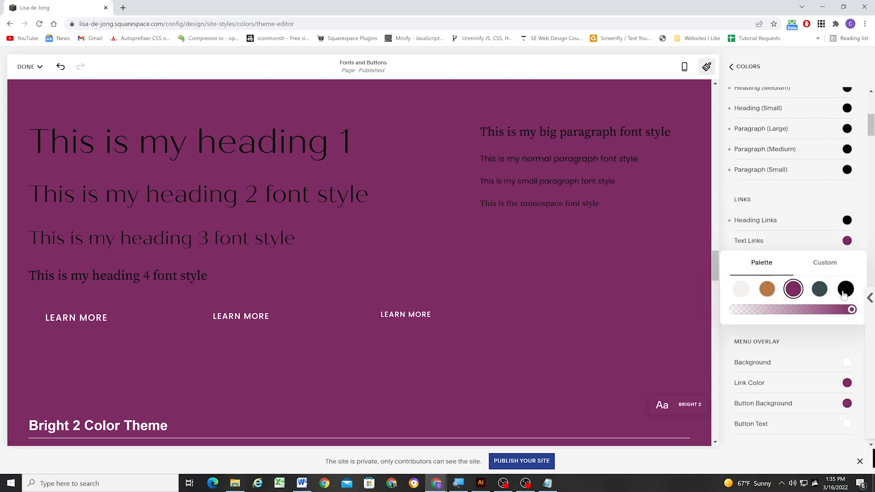
click(767, 248)
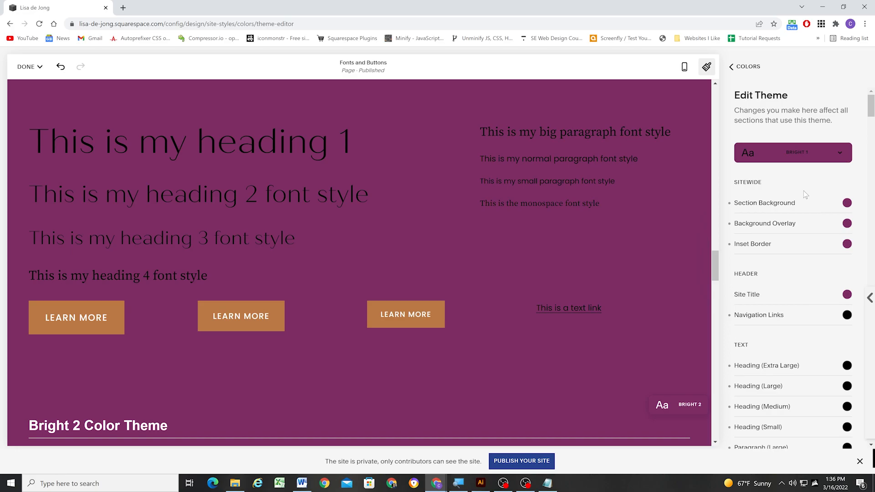
Set the Bright 1 theme's extra large, large and medium headings to custom white.
scroll(789, 241, down, 3)
click(847, 228)
click(825, 250)
drag(765, 292, 587, 159)
click(847, 249)
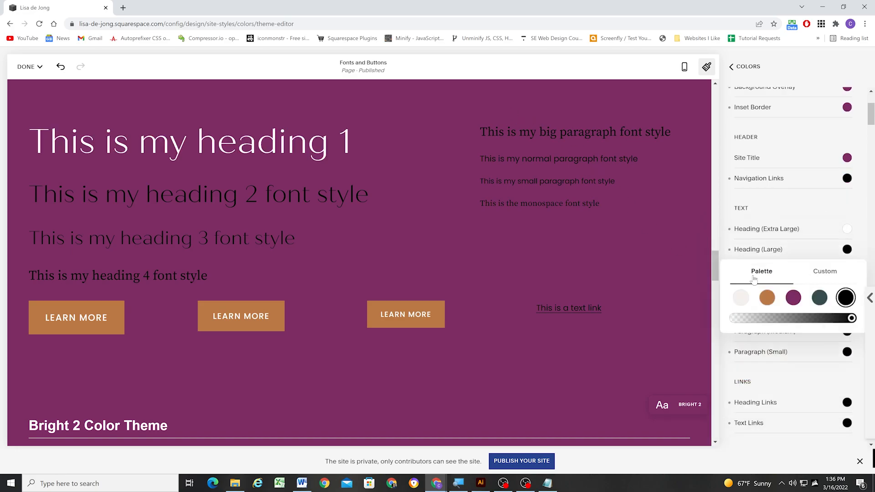
click(825, 271)
drag(766, 314, 500, 132)
click(848, 270)
click(824, 292)
drag(766, 335, 467, 135)
click(834, 212)
Set the Bright 1 theme's navigation links to custom white and open the site title's custom color.
scroll(834, 211, down, 1)
click(847, 133)
click(825, 154)
drag(766, 198, 485, 47)
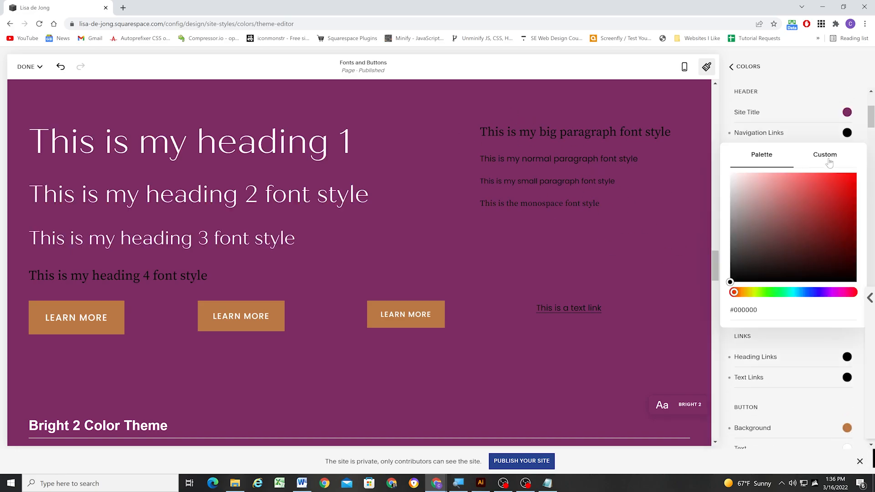
click(847, 112)
click(825, 134)
Set the Bright 1 theme's small heading to custom white.
scroll(839, 201, down, 1)
click(847, 199)
click(825, 220)
drag(765, 265, 500, 114)
Set the Bright 1 theme's large, medium and small paragraph text to custom white.
scroll(843, 137, down, 2)
click(848, 128)
click(832, 154)
drag(766, 194, 547, 75)
click(847, 149)
click(826, 171)
drag(766, 214, 516, 74)
click(847, 170)
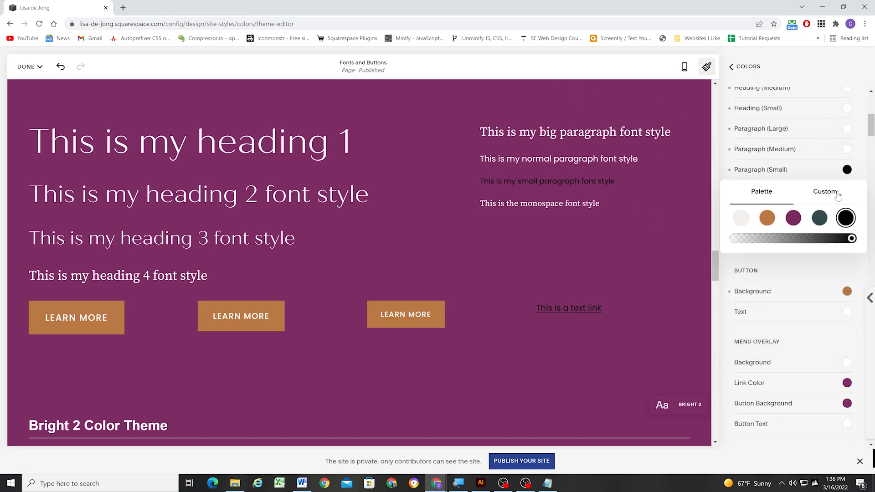
click(832, 193)
drag(766, 235, 593, 68)
Set the Bright 1 theme's heading links and text links to custom white (#FFFFFF).
click(847, 220)
click(825, 242)
drag(765, 290, 557, 167)
click(847, 240)
click(823, 263)
drag(766, 310, 471, 137)
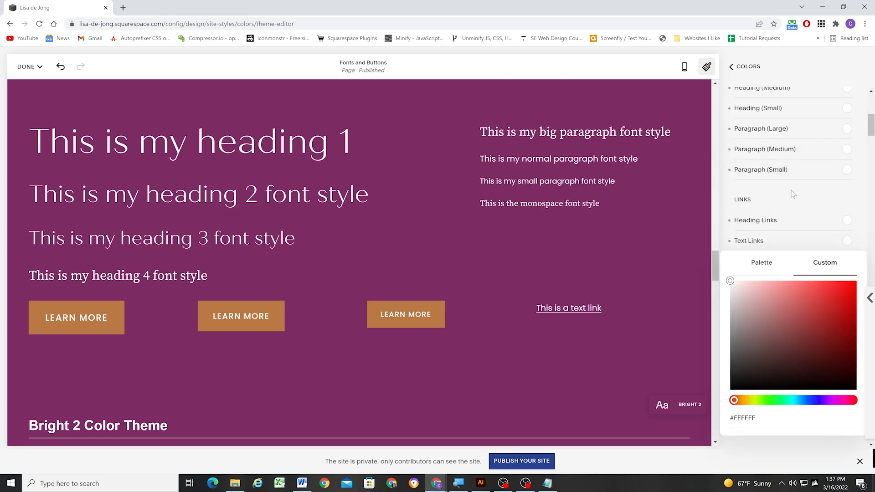
click(792, 192)
Check the darker themes on the style guide page against the lower sections of the Illustrator homepage mockup.
scroll(268, 194, down, 15)
scroll(267, 194, down, 8)
click(481, 483)
scroll(383, 322, down, 12)
scroll(387, 340, up, 5)
scroll(387, 340, up, 2)
click(436, 483)
scroll(370, 244, up, 5)
Open the Dark 1 theme's button colors and set the background to the palette's copper and the text to #FFFFFF.
click(611, 264)
click(746, 67)
click(807, 408)
click(855, 204)
click(771, 251)
click(854, 223)
click(827, 244)
drag(766, 291, 639, 200)
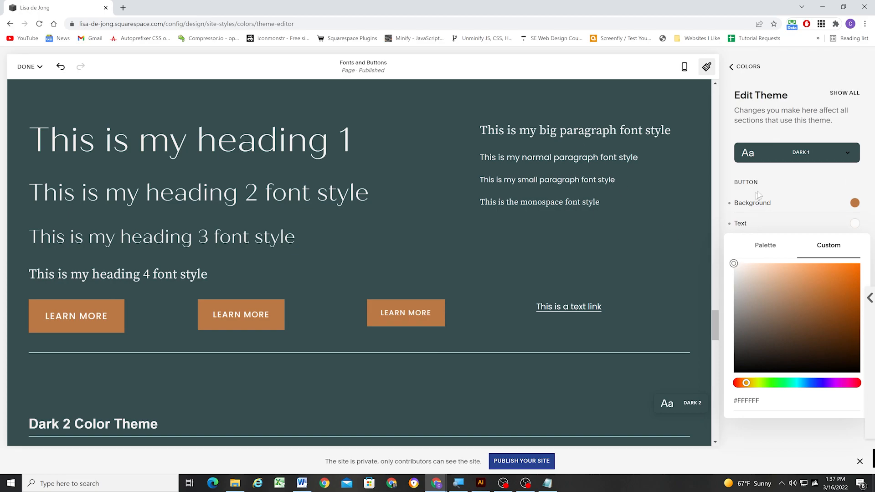
Look over the style guide page and save the color theme changes.
click(791, 185)
scroll(335, 265, down, 12)
scroll(335, 265, up, 10)
click(27, 87)
Review the saved color themes on the style guide page alongside the Illustrator homepage mockup.
click(481, 483)
scroll(387, 337, up, 10)
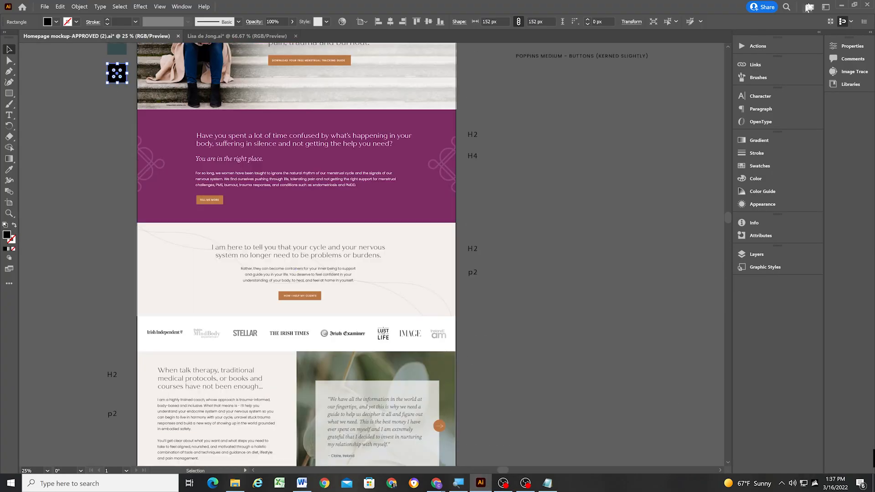
click(822, 7)
scroll(442, 260, up, 20)
scroll(441, 258, down, 20)
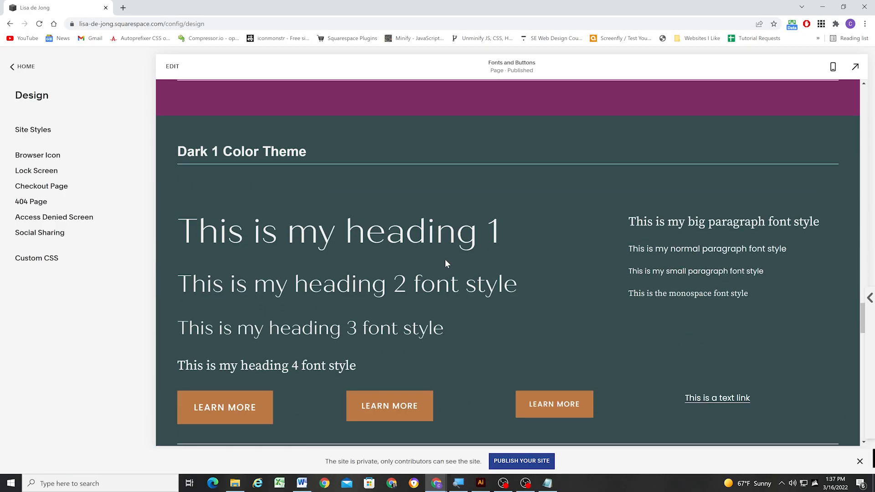
scroll(446, 263, up, 20)
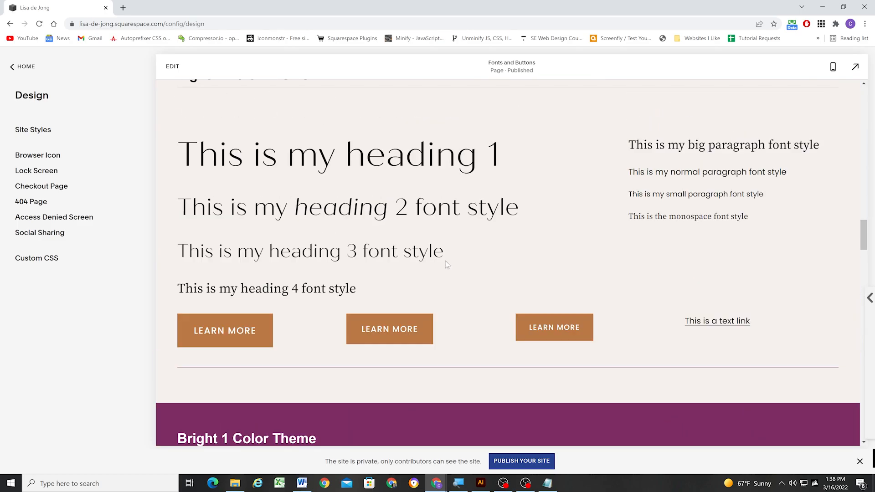
scroll(445, 263, up, 15)
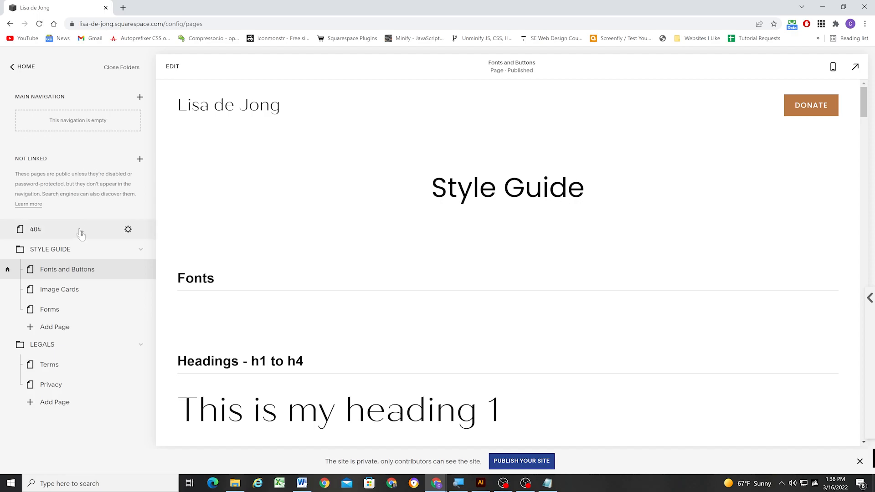
Add a blank page named Home to the main navigation.
click(139, 97)
click(117, 143)
text(Home)
key(Return)
Set the Home page as the site's homepage in its page settings.
click(128, 117)
scroll(439, 283, down, 2)
click(431, 368)
click(487, 293)
click(257, 123)
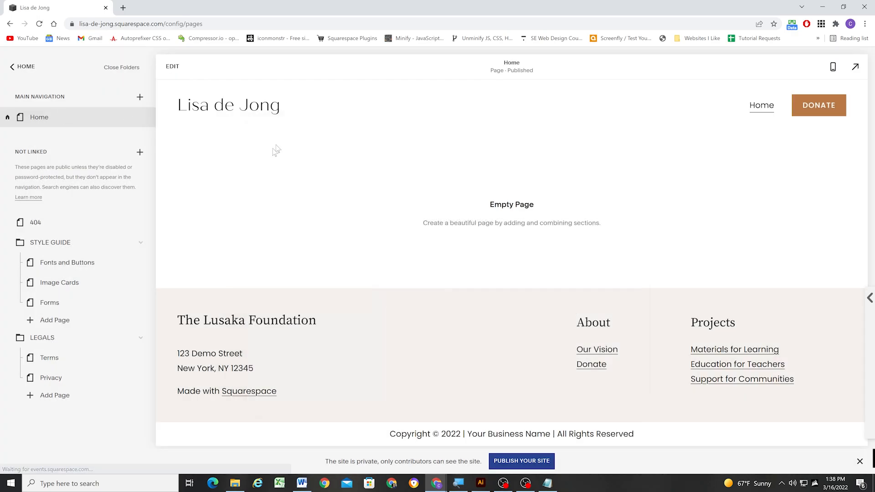
Start editing the Home page and add a blank section to it.
click(173, 66)
click(437, 220)
click(439, 227)
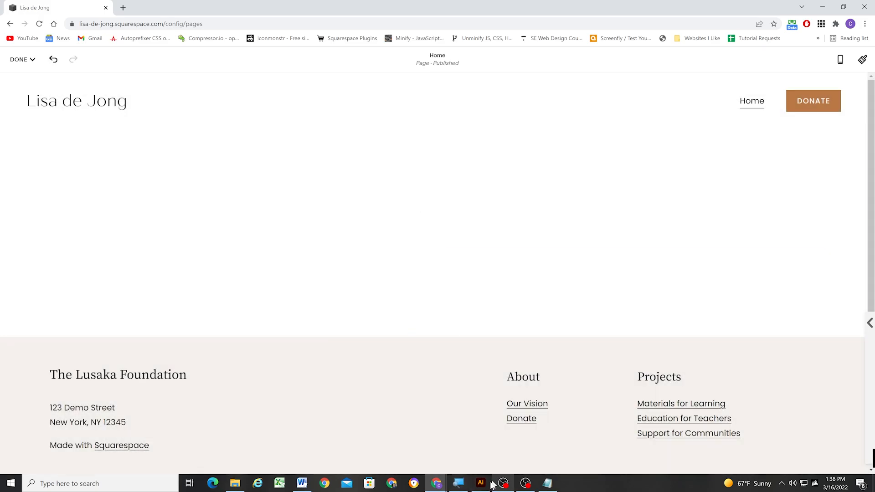
Add a text block containing the hero greeting line from the Illustrator mockup and format it as Heading 4.
click(480, 483)
scroll(377, 199, up, 5)
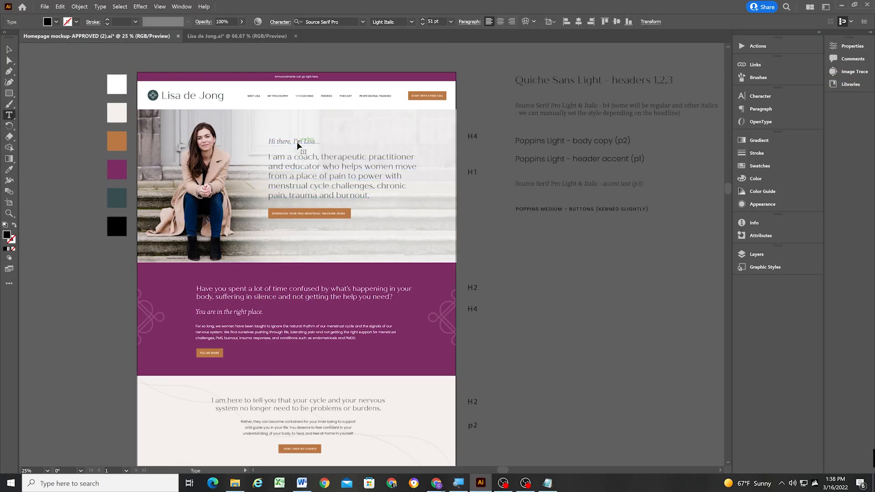
click(436, 483)
click(336, 444)
click(437, 235)
text(Hi there, I’m Lisa...)
key(ctrl+alt+4)
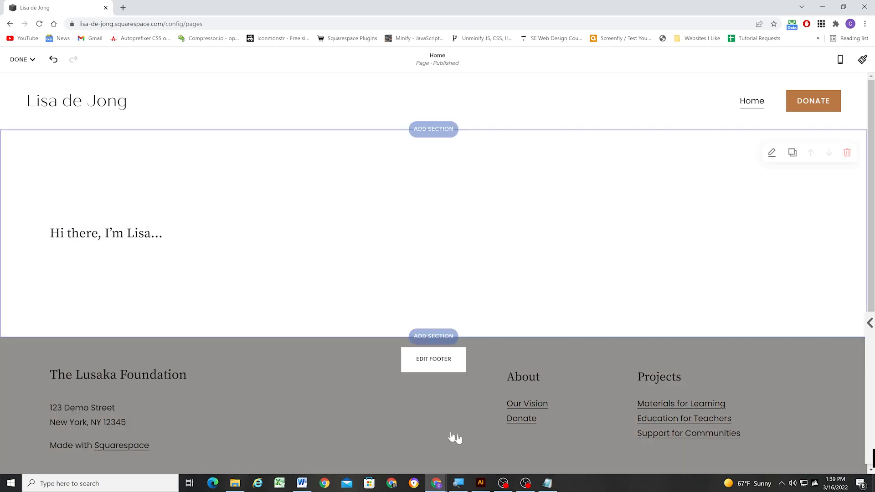
Copy the hero headline from the Illustrator mockup and paste it on a new line below the Home page's greeting.
click(480, 483)
triple_click(336, 188)
key(ctrl+c)
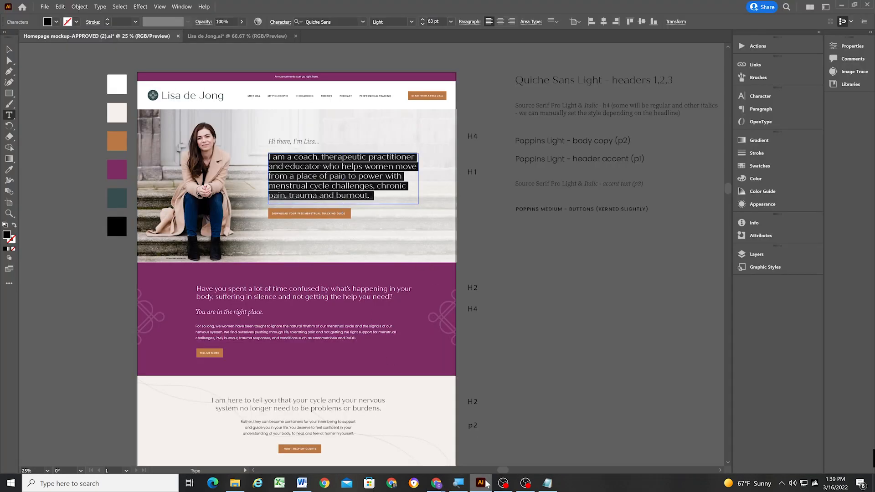
click(436, 483)
click(336, 444)
click(193, 239)
key(Return)
key(ctrl+v)
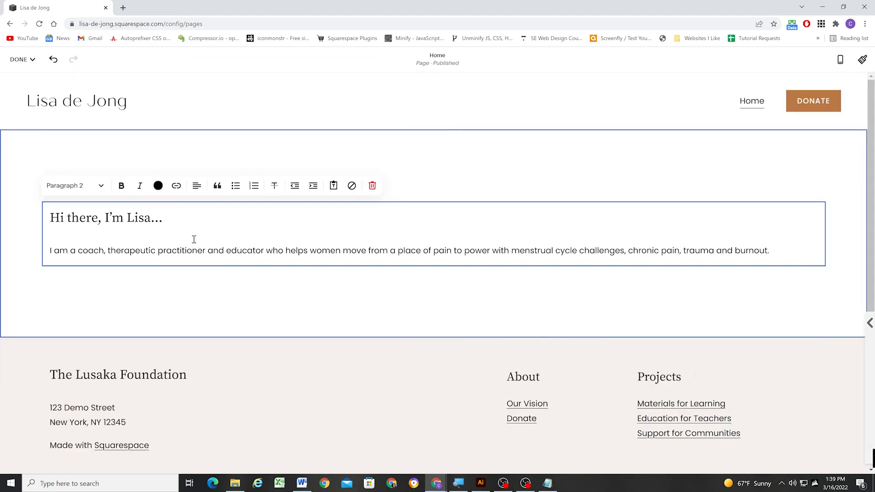
Copy the hero button label from the Illustrator mockup and add a small, left-aligned "DOWNLOAD YOUR FREE MENSTRUAL TRACKING GUIDE" button below the Home page's hero text.
click(480, 483)
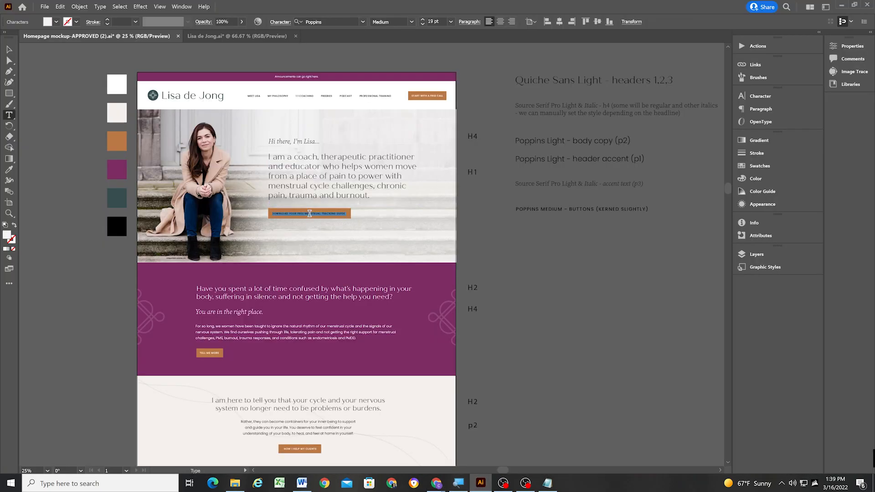
click(434, 483)
click(434, 266)
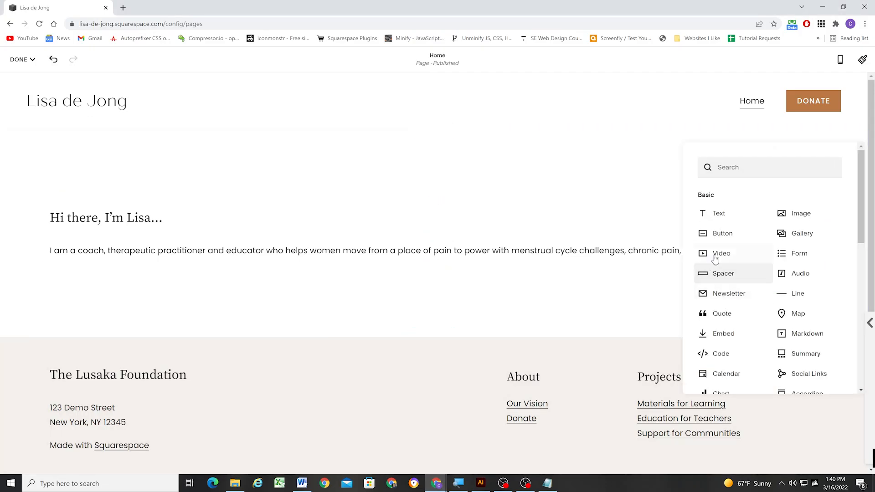
click(711, 274)
text(DOWNLOAD YOUR FREE MENSTRUAL TRACKING GUIDE)
click(772, 267)
click(747, 310)
click(746, 341)
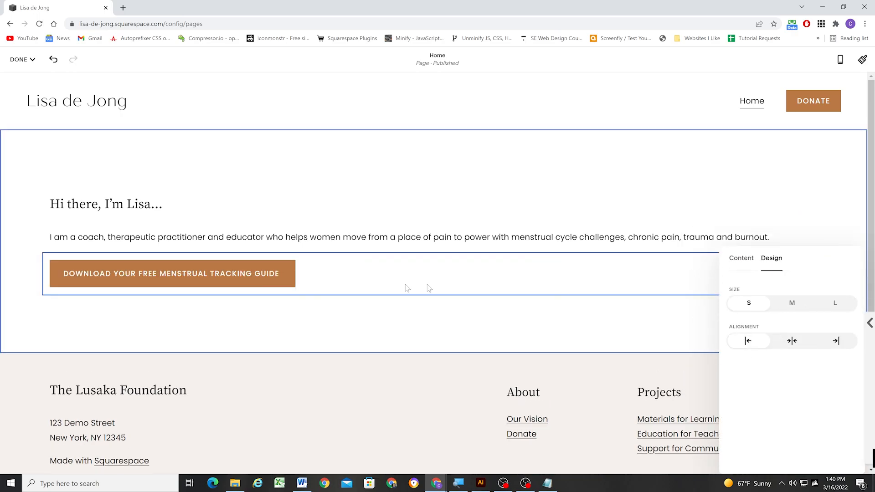
click(257, 315)
Copy the hero photo from the approved Illustrator mockup into the separate export document and position it on the artboard.
click(481, 482)
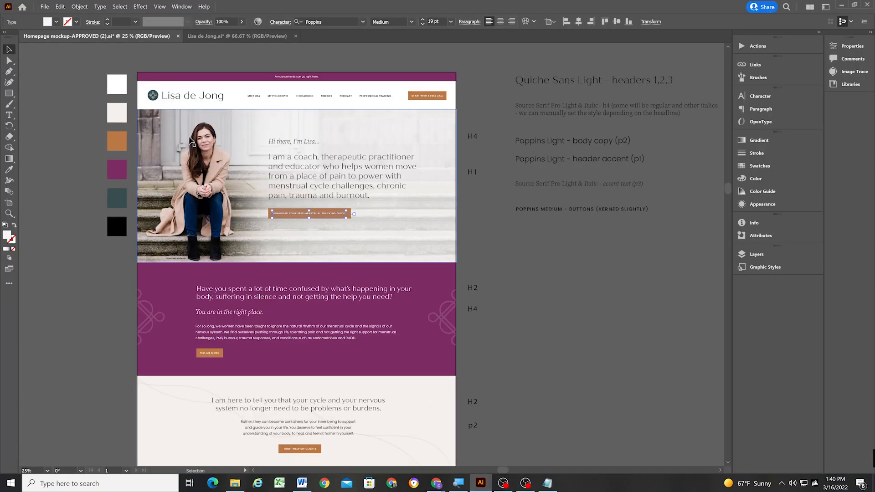
key(ctrl+c)
click(236, 36)
scroll(353, 274, down, 6)
key(ctrl+v)
drag(359, 259, 364, 274)
scroll(359, 262, up, 5)
scroll(369, 267, down, 2)
Extend the artboard downward to the hero photo's lower edge, making it 2500 × 1203 px.
click(9, 202)
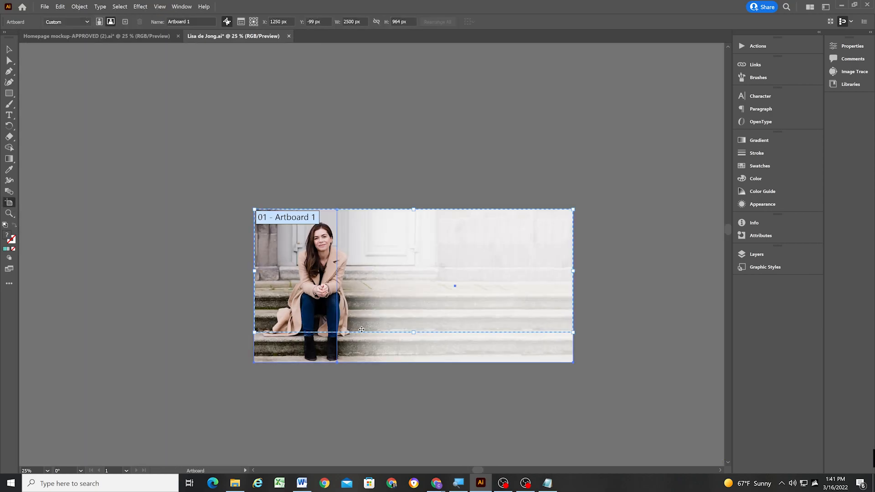
drag(415, 333, 415, 363)
click(9, 48)
Export the hero photo for web as a Very High quality JPEG at 90% quality.
click(45, 7)
mouse_move(57, 158)
click(201, 175)
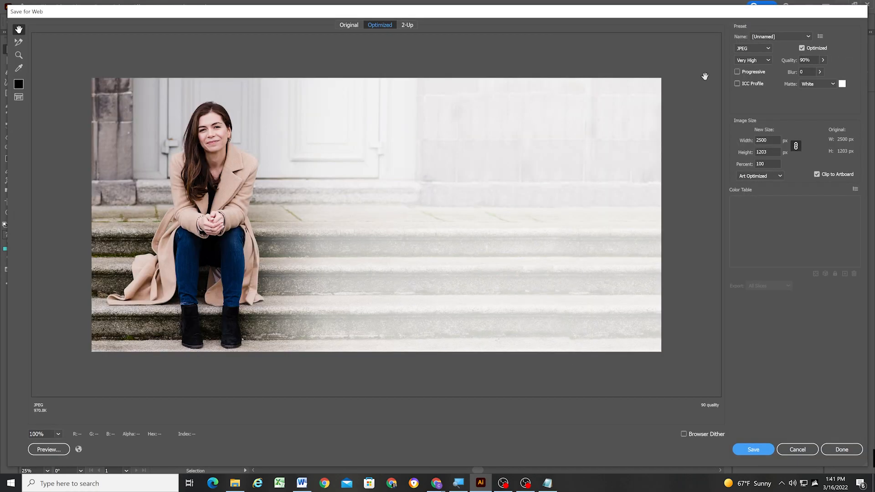
click(754, 449)
click(286, 290)
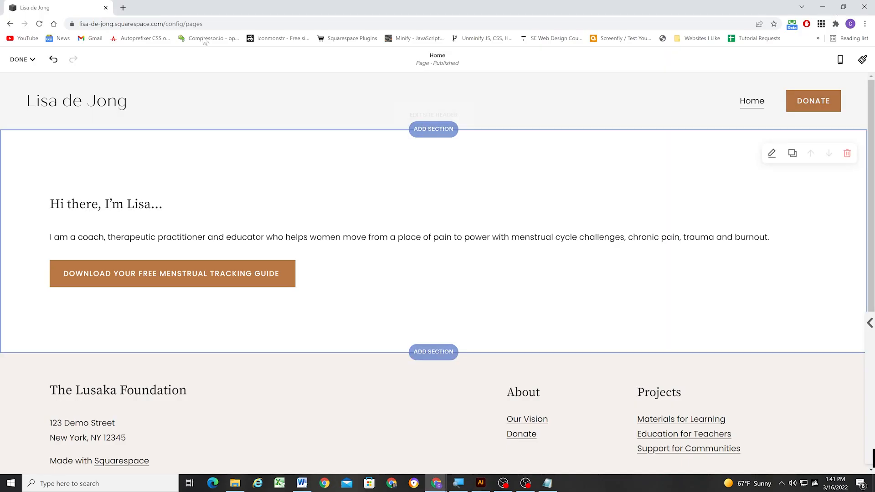
In the Squarespace editor, set the exported hero photo as the hero section's background image and lower the overlay opacity to its minimum.
click(770, 154)
click(741, 238)
double_click(108, 84)
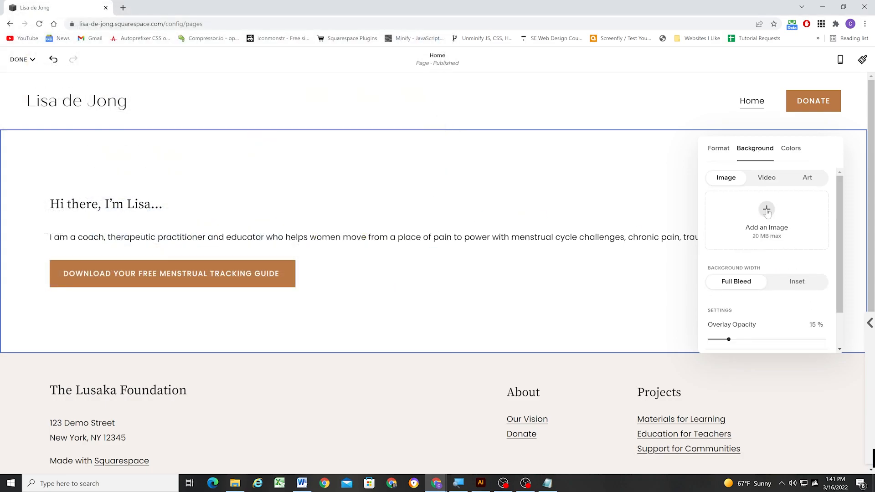
scroll(768, 215, down, 3)
drag(729, 295, 708, 295)
Try placing a spacer block beside the hero text and button to shift them into the section's right half.
click(380, 212)
click(432, 191)
drag(733, 210, 42, 260)
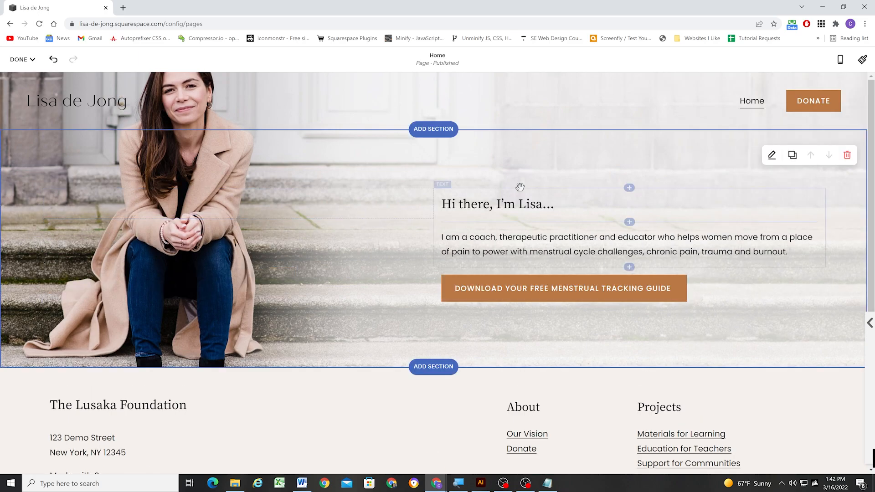
Narrow the hero section's content to about half the width and align it to the right, without the spacer.
click(770, 156)
click(754, 243)
click(506, 197)
scroll(352, 218, down, 1)
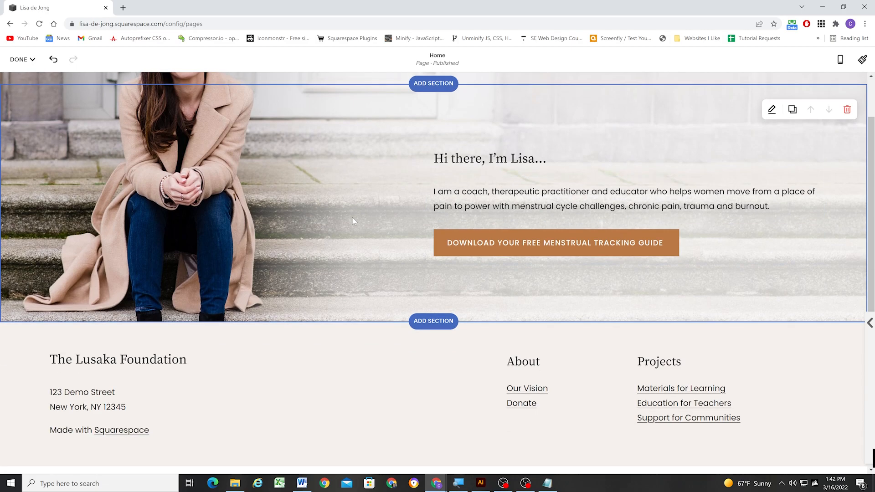
scroll(351, 218, up, 1)
Format the hero headline beginning "I am a coach" as Heading 1.
triple_click(608, 237)
click(463, 172)
click(724, 292)
mouse_move(770, 252)
mouse_down()
mouse_move(434, 237)
mouse_move(771, 253)
mouse_up()
click(459, 173)
click(471, 173)
click(447, 196)
click(341, 215)
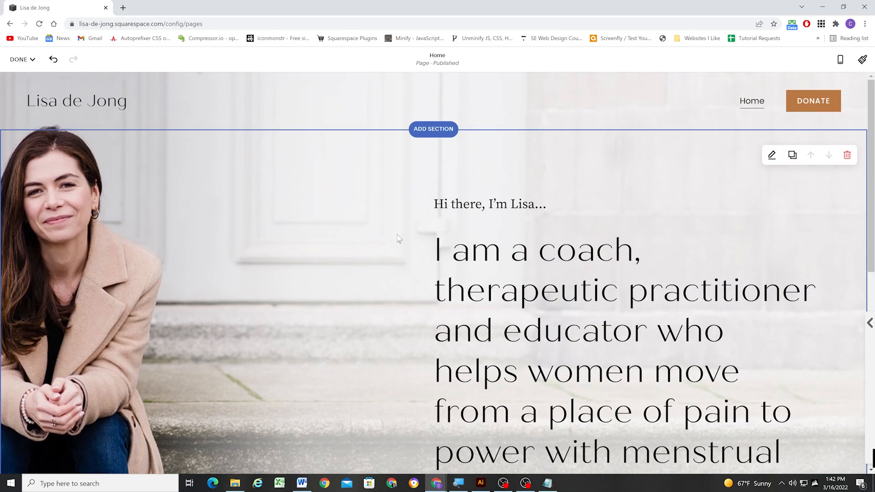
Set the hero section's content width to 55 and save the Home page.
click(772, 155)
mouse_move(733, 284)
mouse_down()
mouse_move(754, 284)
mouse_move(742, 284)
mouse_up()
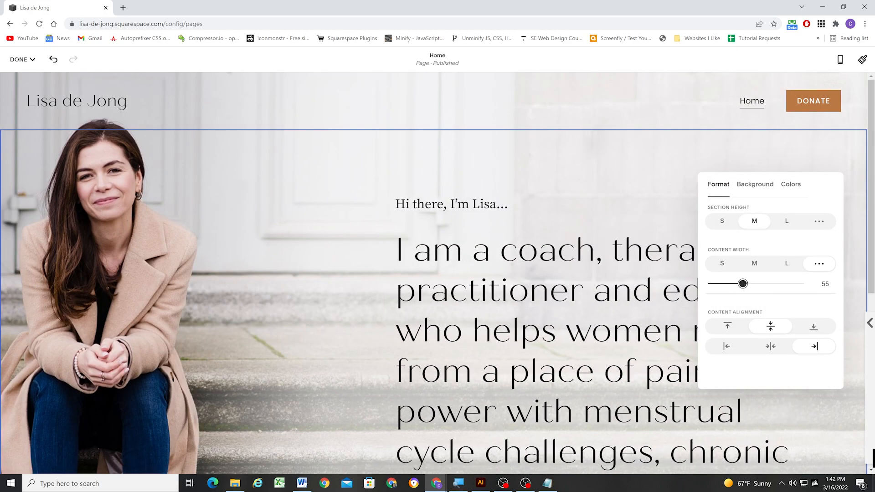
click(629, 224)
mouse_move(21, 60)
click(19, 80)
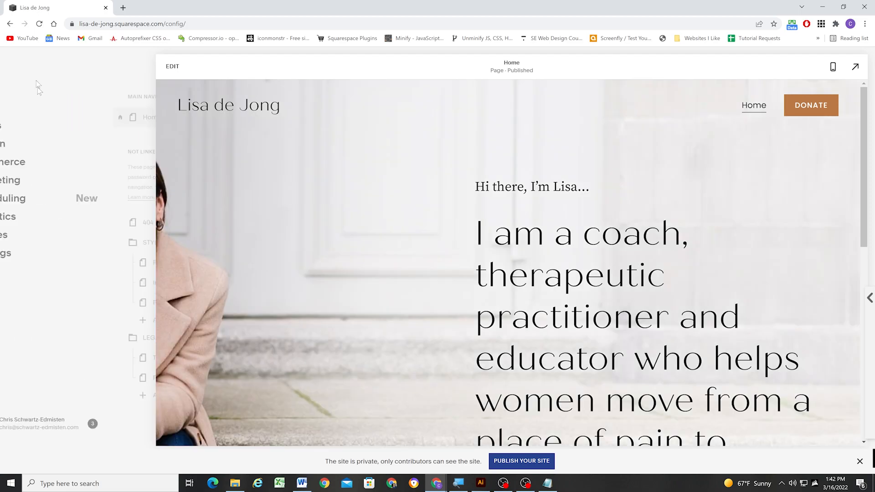
Reduce the Heading 1 size to 2.2rem in the site's font styles.
click(33, 131)
click(747, 144)
click(779, 308)
drag(778, 357, 757, 357)
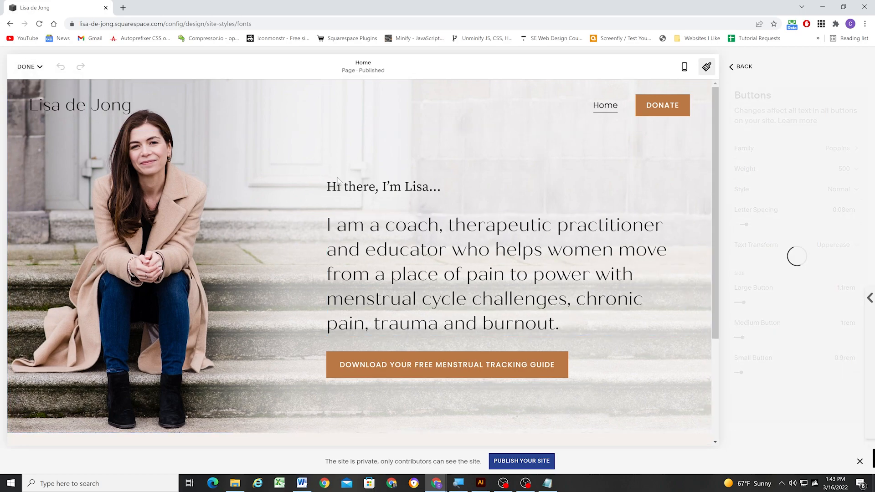
scroll(415, 214, down, 2)
scroll(415, 214, up, 2)
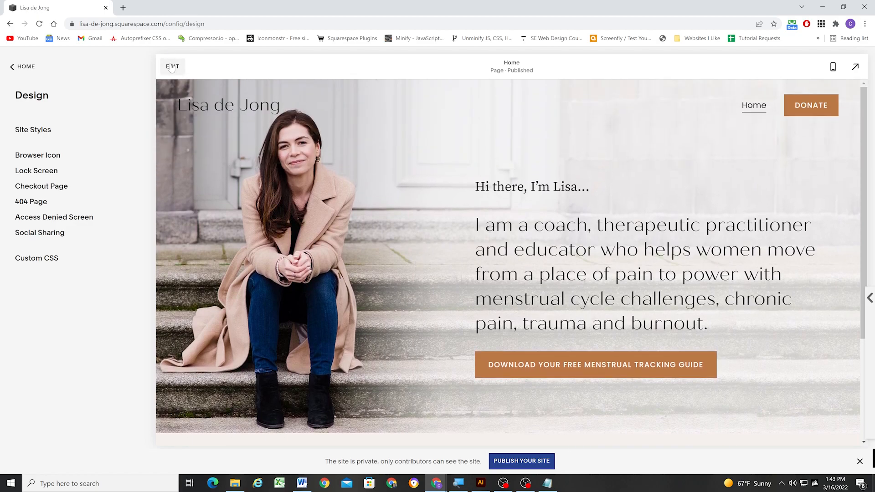
Switch to Illustrator and copy the mockup's purple section background together with its two flower ornaments.
mouse_move(441, 485)
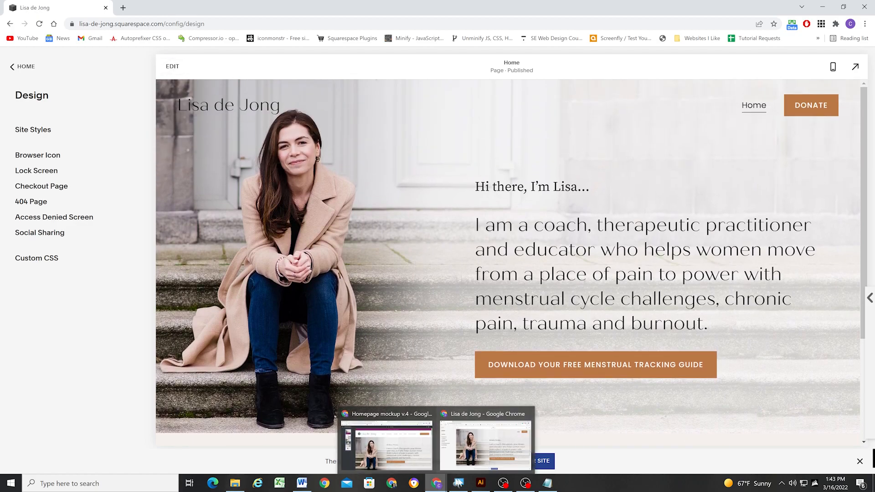
click(480, 483)
key(ctrl+Tab)
scroll(440, 259, down, 2)
click(441, 259)
right_click(413, 297)
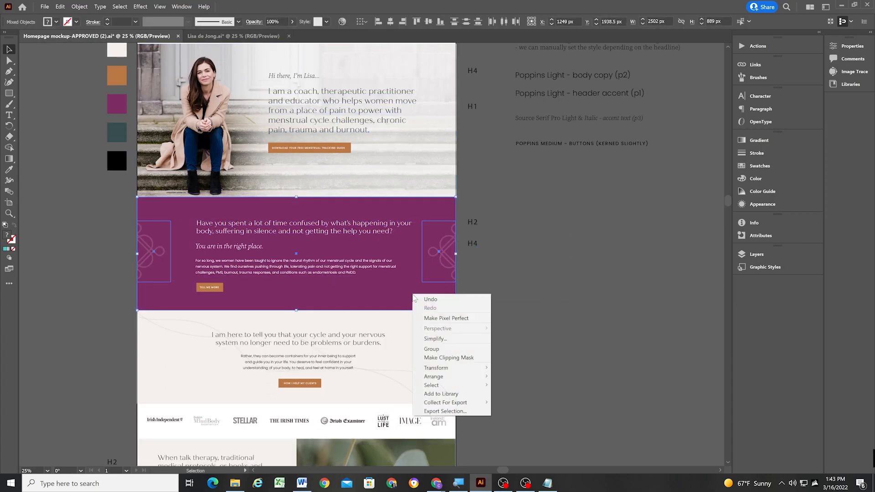
click(407, 290)
key(ctrl+c)
Replace the hero photo in the export document with the copied purple background and shorten the artboard to 889 px high.
click(234, 36)
click(529, 191)
key(Delete)
key(ctrl+v)
drag(345, 244, 386, 101)
click(9, 203)
drag(413, 210, 413, 169)
Export the purple flower background for web as flower-BG.jpg and return to the Squarespace site.
click(44, 6)
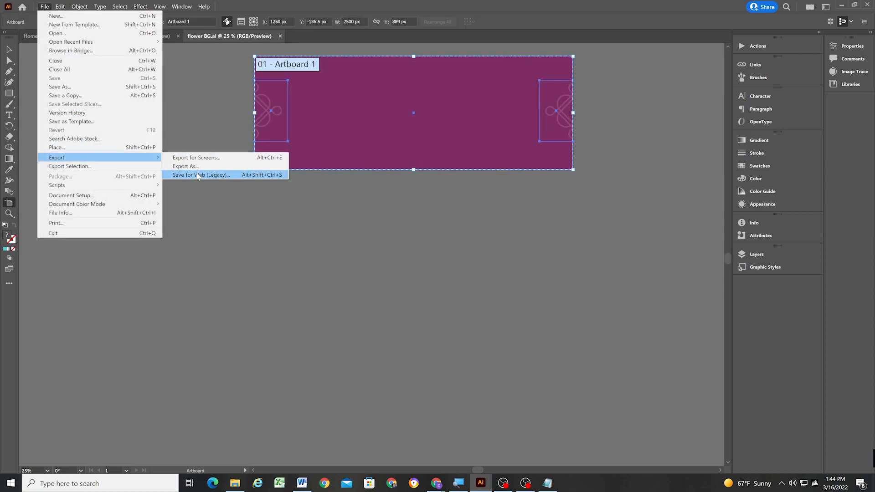
click(198, 176)
click(754, 450)
click(283, 289)
click(841, 7)
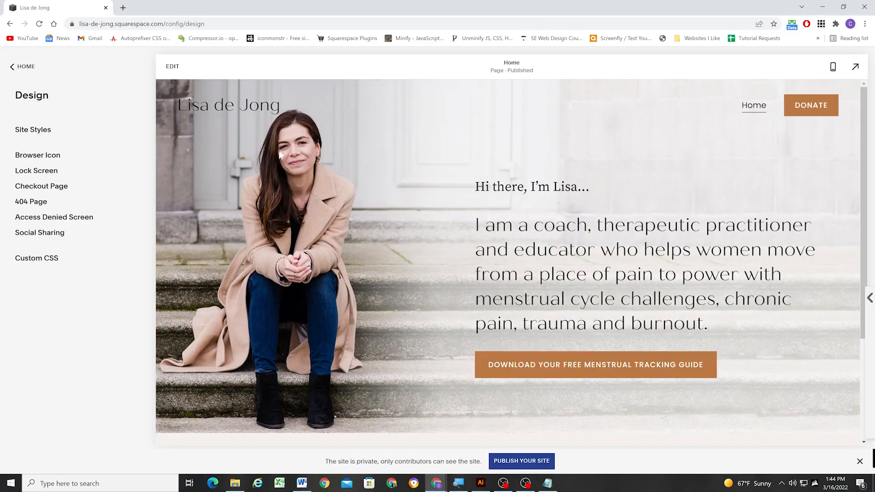
Add a blank section below the Home page's hero section and apply the purple color theme to it.
scroll(668, 176, down, 3)
click(172, 66)
click(431, 300)
click(148, 286)
click(771, 121)
click(791, 160)
click(756, 270)
Set flower-BG.jpg as the purple section's background image.
click(753, 162)
scroll(769, 217, up, 2)
click(756, 251)
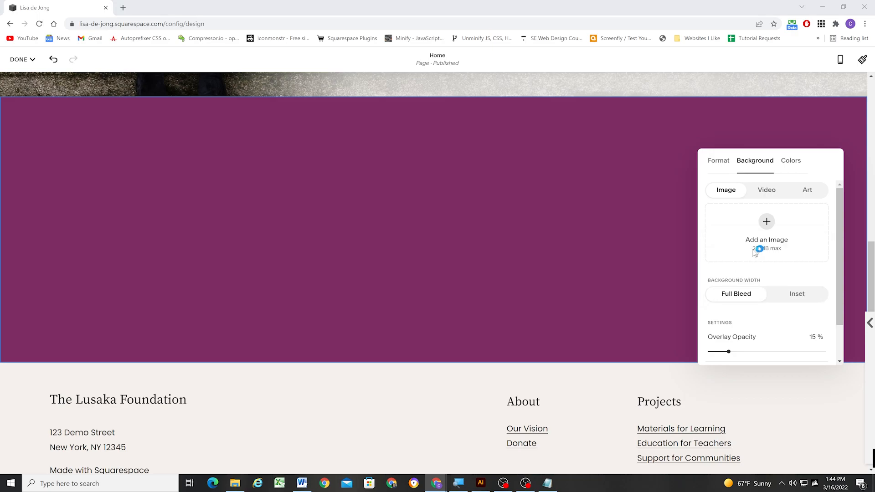
click(113, 99)
click(382, 286)
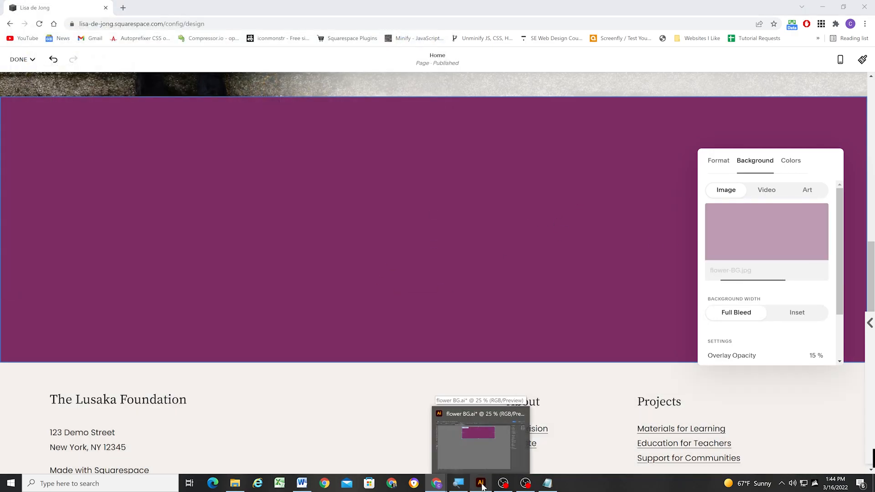
Copy the "Have you spent a lot of time confused" headline from the mockup into a text block in the purple section as Heading 2.
click(481, 484)
click(297, 226)
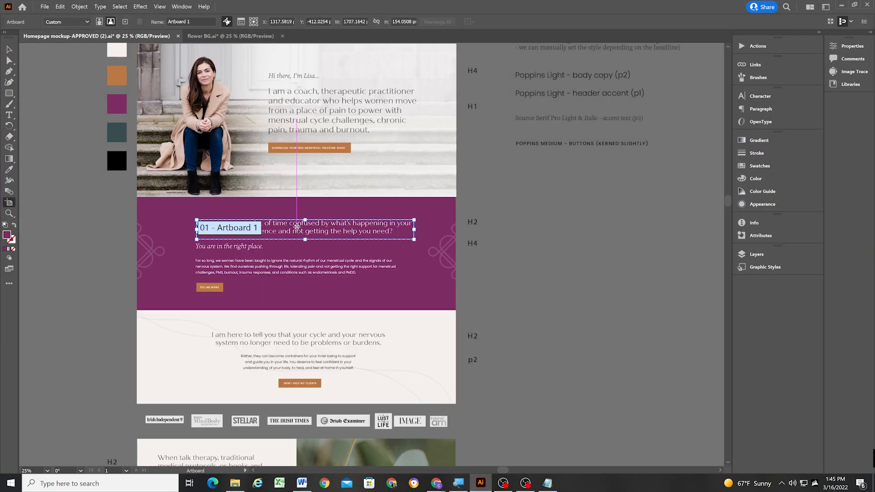
key(Escape)
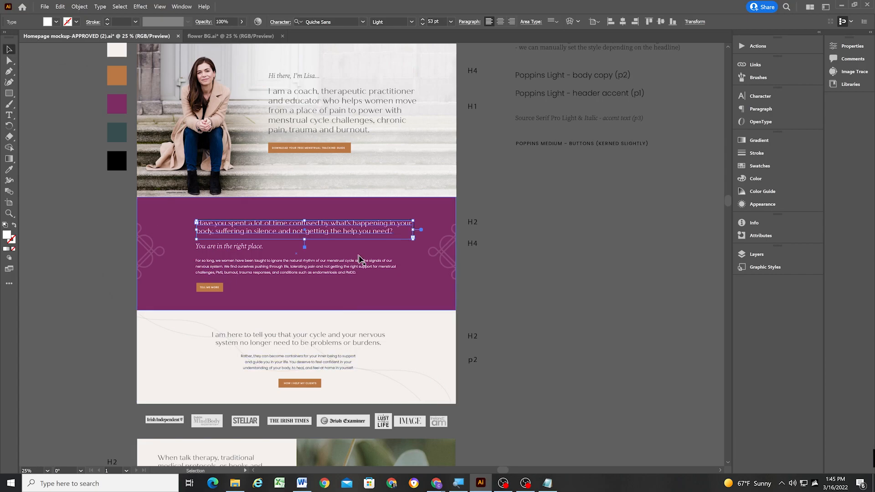
mouse_move(436, 483)
click(490, 444)
click(368, 228)
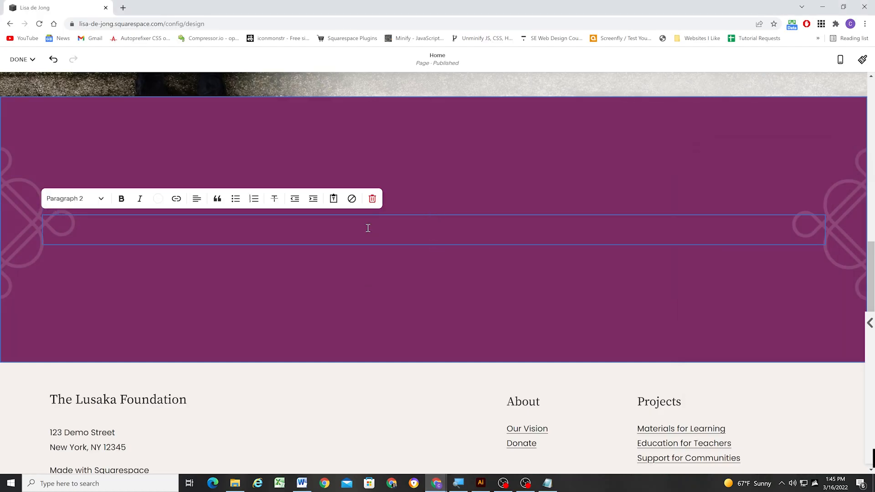
drag(580, 231, 50, 229)
click(75, 198)
click(64, 243)
click(55, 235)
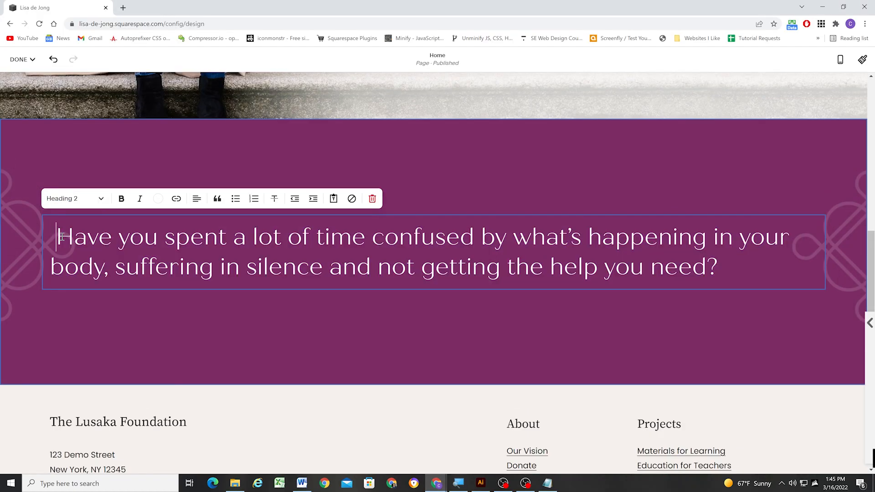
click(188, 329)
Copy "You are in the right place." from the mockup to a line below the purple section's headline and format it as Heading 4.
click(481, 483)
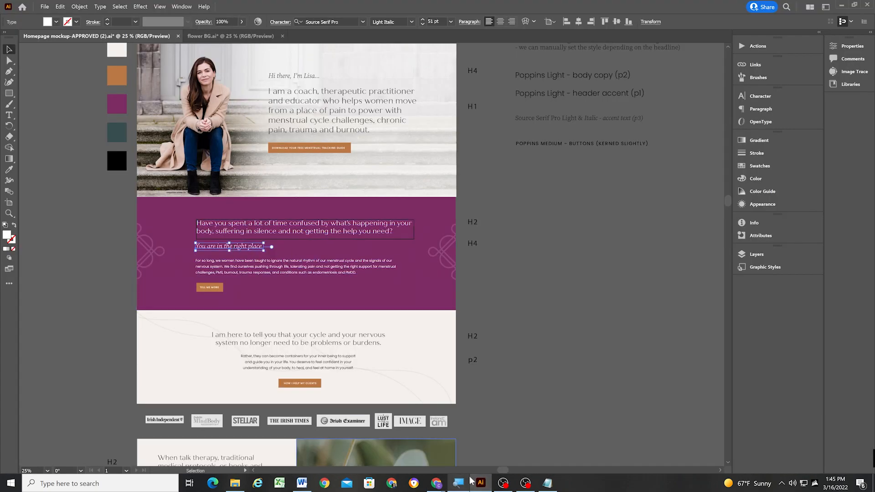
mouse_move(436, 484)
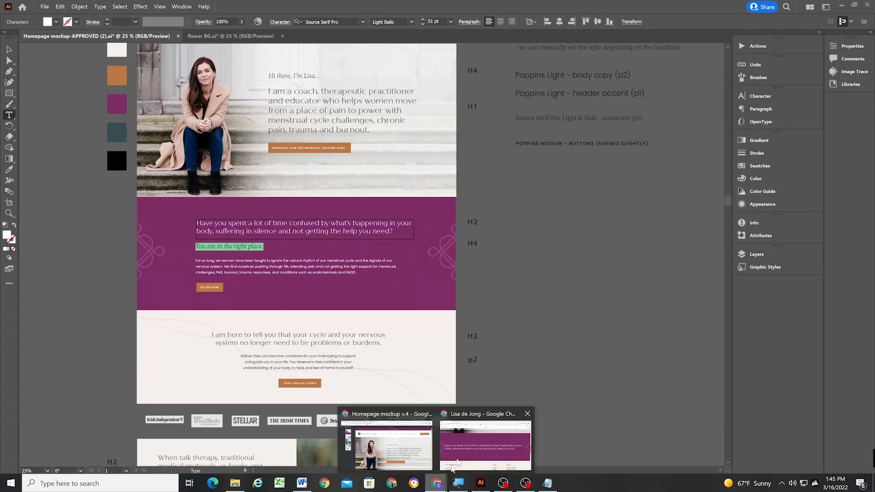
click(490, 433)
click(716, 264)
click(100, 200)
click(65, 285)
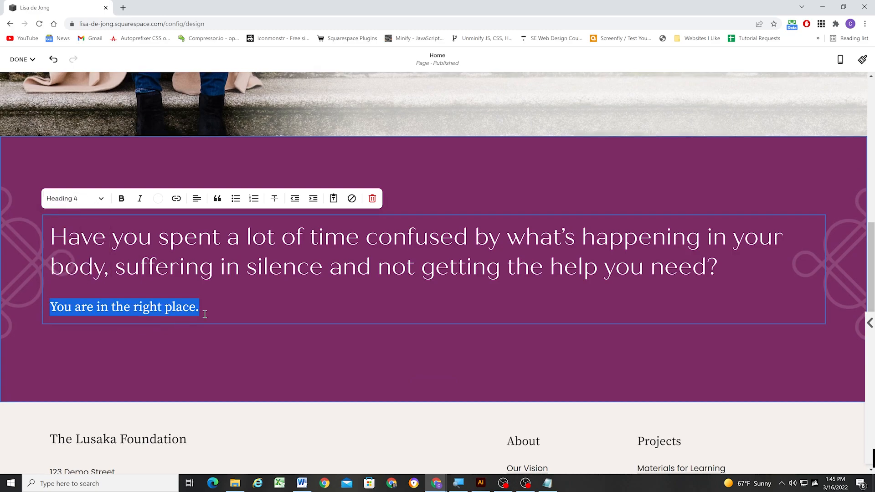
Copy the "For so long, we women" paragraph from the mockup onto a new line below the purple section's subheading.
click(212, 310)
key(Return)
click(482, 486)
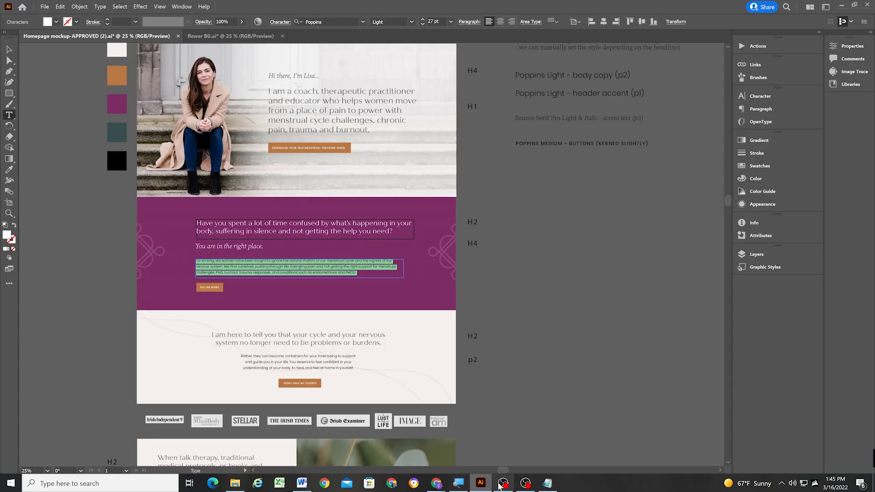
mouse_move(438, 484)
click(485, 435)
key(ctrl+v)
Set the purple section's content width to M and save the page.
click(767, 179)
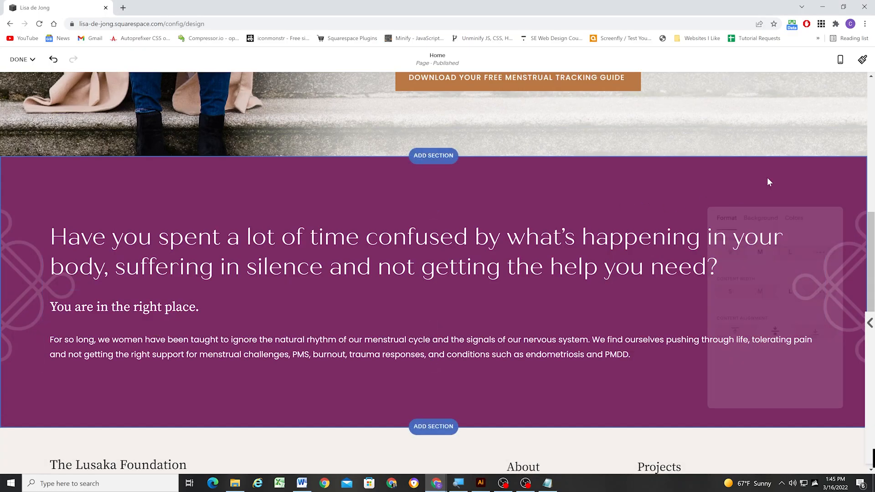
click(770, 181)
click(752, 294)
click(92, 239)
mouse_move(24, 60)
click(28, 79)
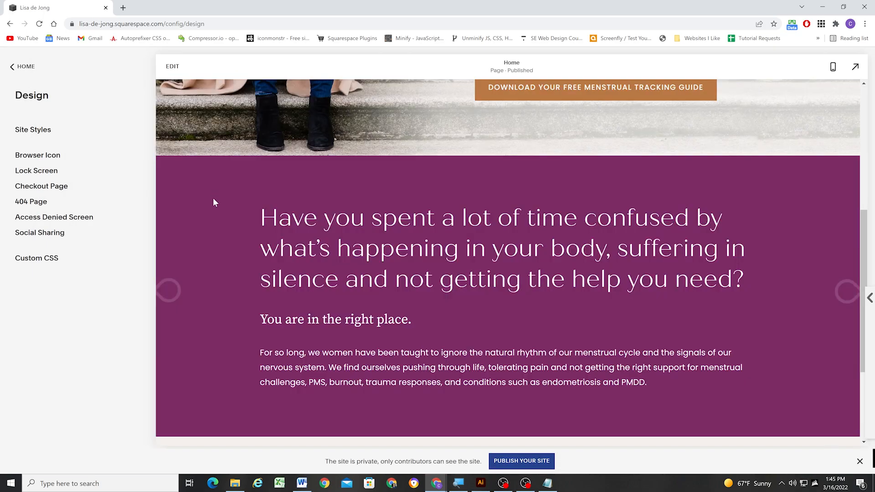
Reduce the Heading 2 size to one increment above 1.7rem in the site's font styles and save the change.
click(33, 130)
click(744, 141)
click(797, 304)
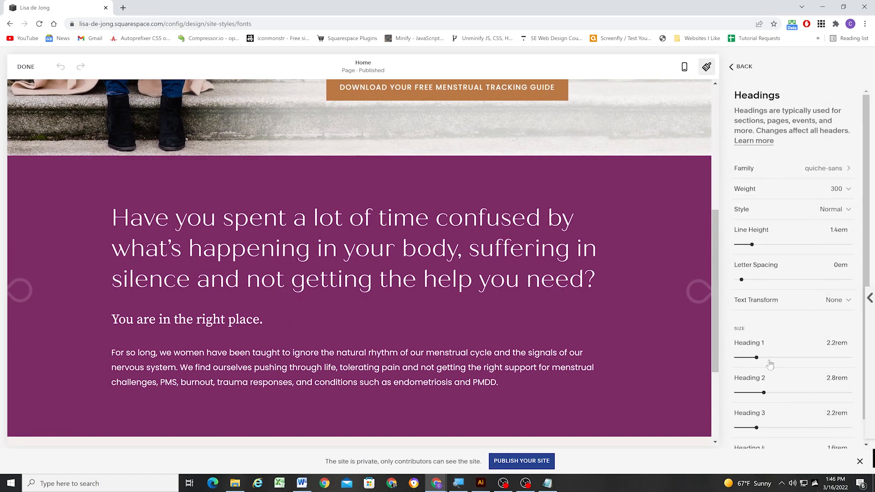
drag(755, 390, 750, 392)
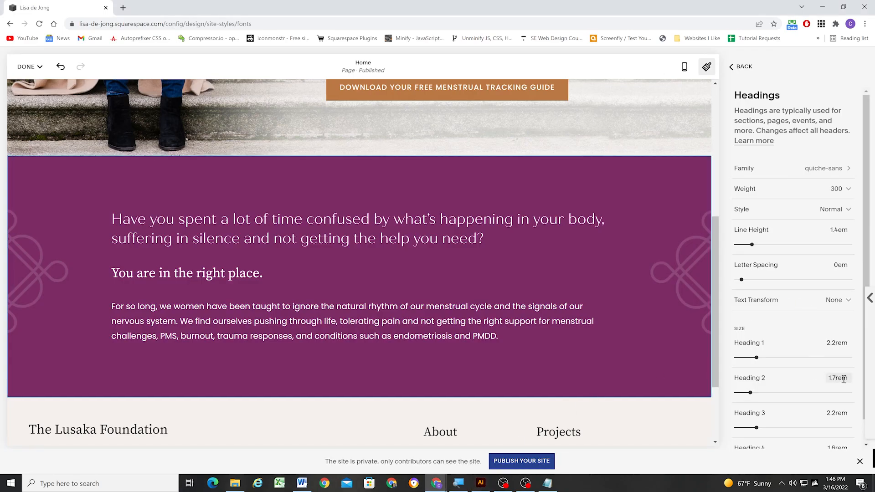
click(844, 379)
key(Up)
mouse_move(30, 67)
click(26, 88)
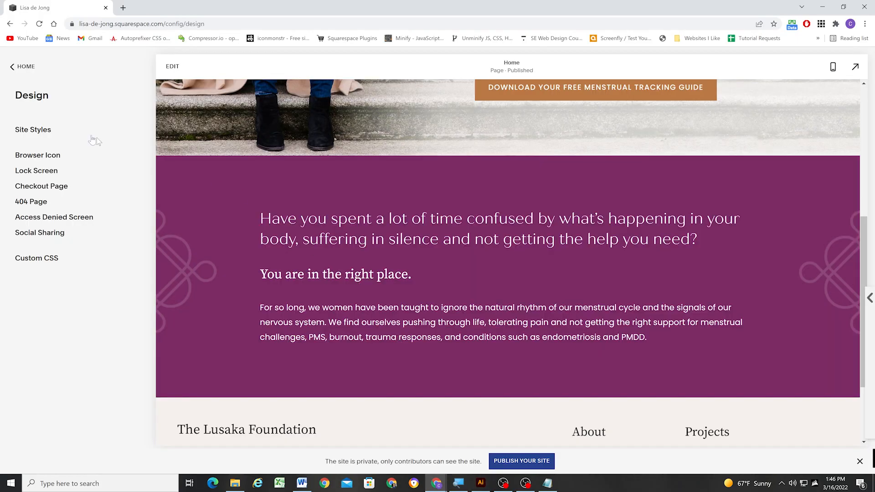
Reduce the Heading 4 size to 1.4rem in the site's font styles and save the change.
click(94, 140)
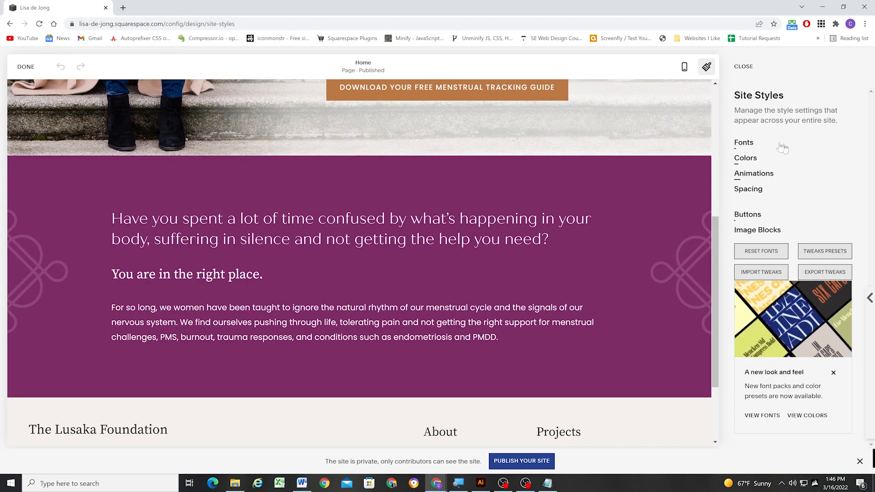
click(743, 141)
scroll(776, 398, down, 1)
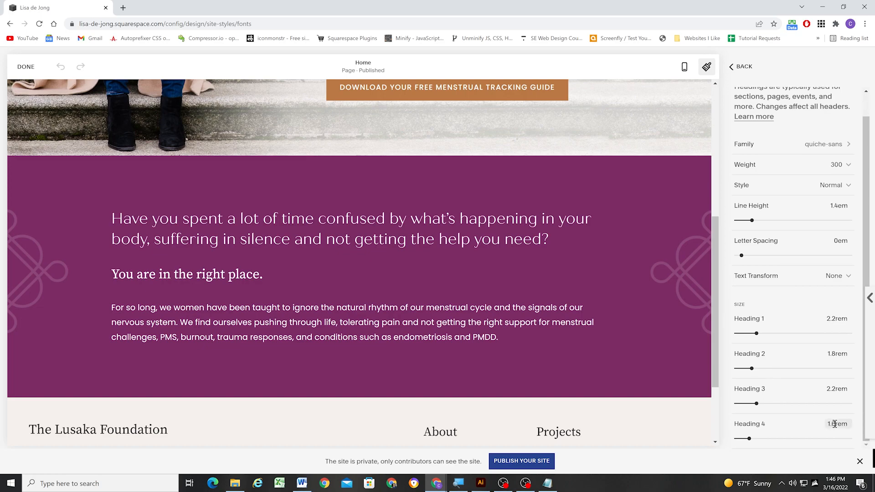
click(834, 424)
key(BackSpace)
text(4)
click(246, 311)
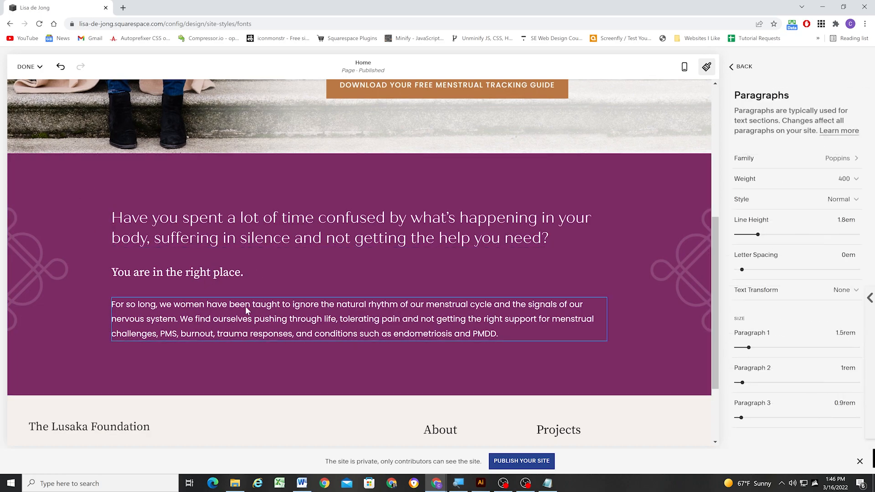
click(28, 86)
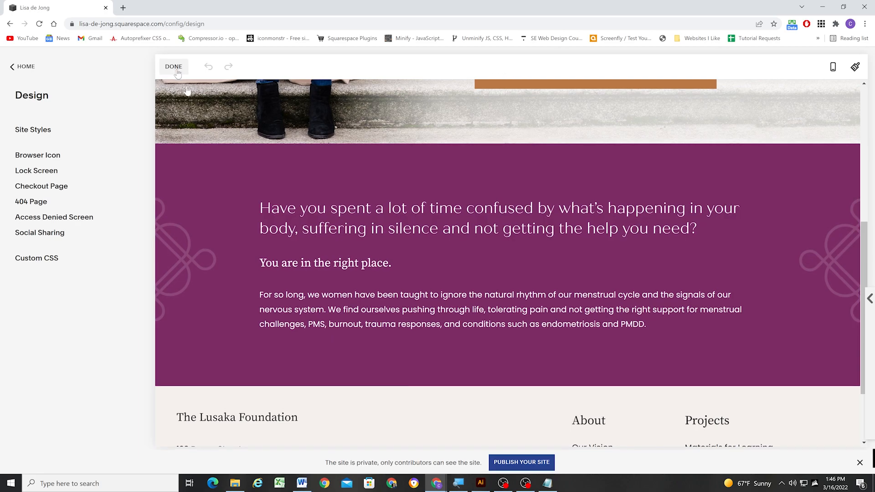
Italicize the "You are in the right place." line in the purple section and save the page.
click(174, 67)
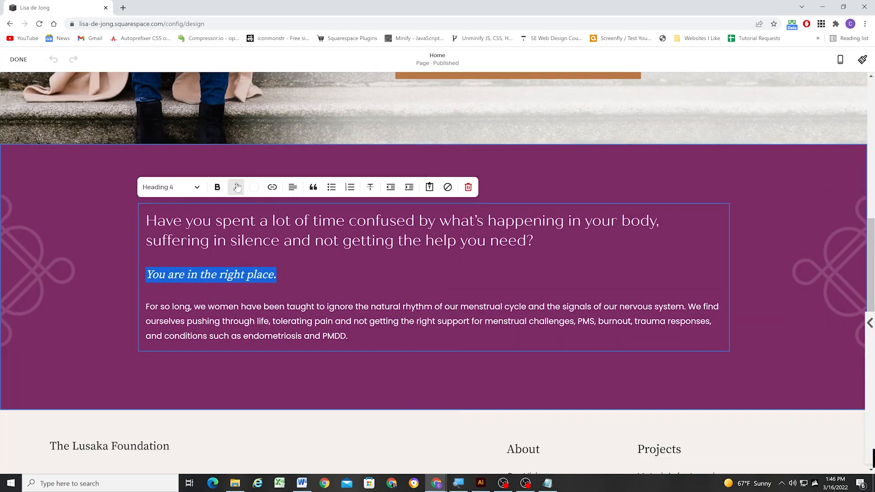
click(19, 59)
click(23, 74)
Replace the artwork in the flower BG Illustrator document with the mockup's cream line background and shorten the artboard to about 736 px high.
click(481, 483)
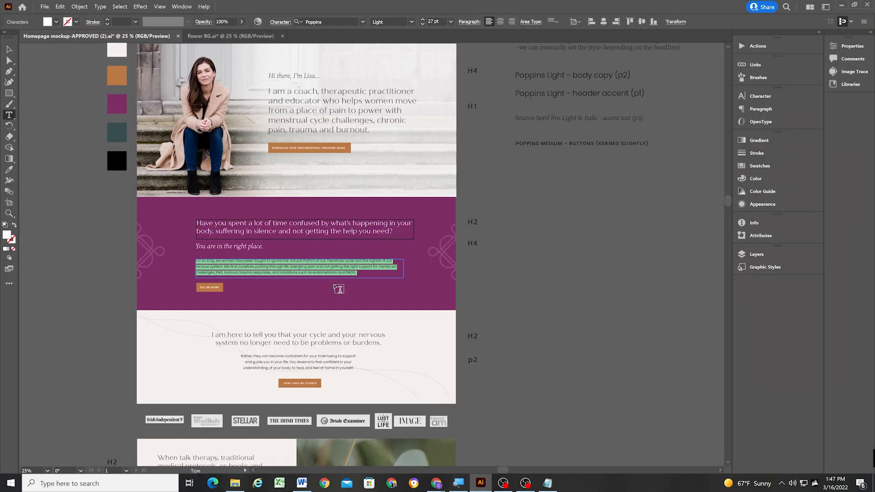
scroll(339, 289, down, 2)
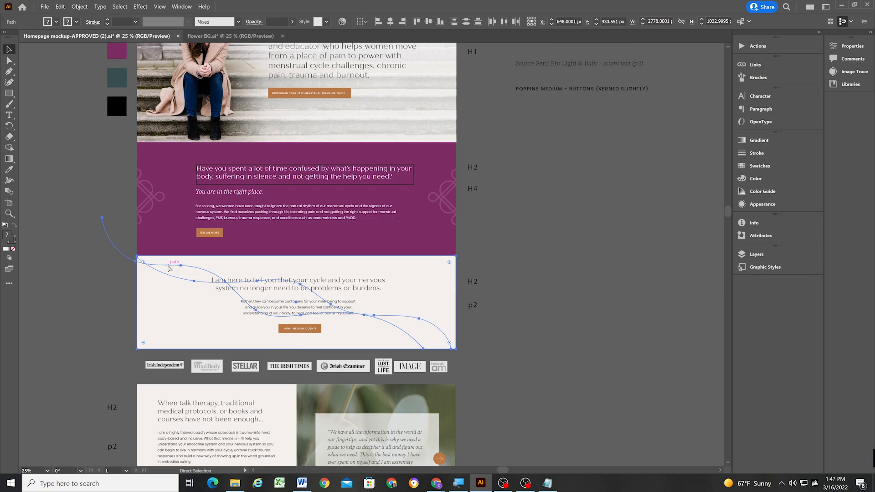
click(214, 36)
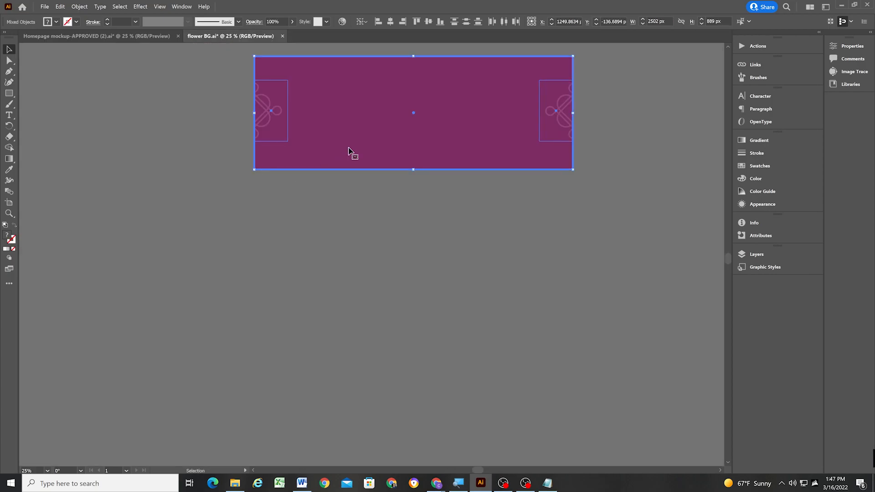
key(Delete)
key(ctrl+v)
drag(422, 231, 444, 78)
key(shift+o)
drag(414, 169, 414, 149)
Export the cream line background as a JPG named Lines BG Light.
click(44, 6)
mouse_move(59, 156)
click(200, 176)
click(757, 449)
key(Return)
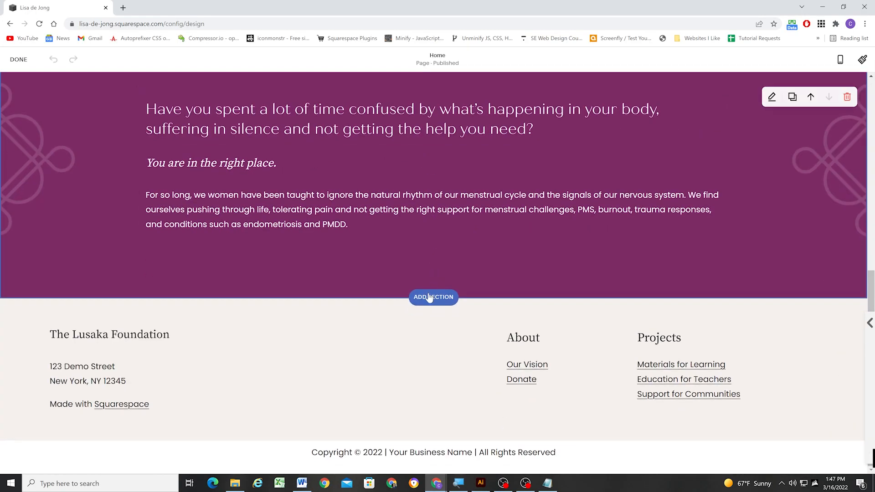
Add a blank section below the purple section in Squarespace and copy the "I am here to tell you" headline from the Illustrator mockup.
click(429, 298)
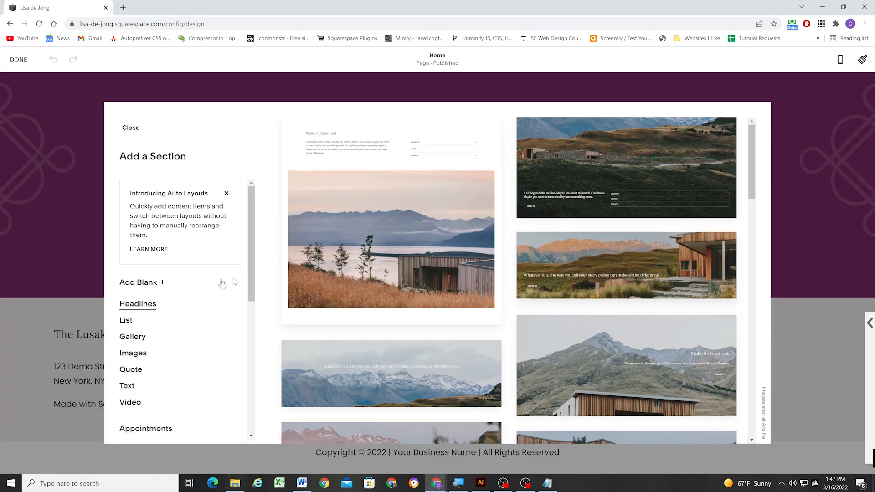
click(137, 282)
click(480, 483)
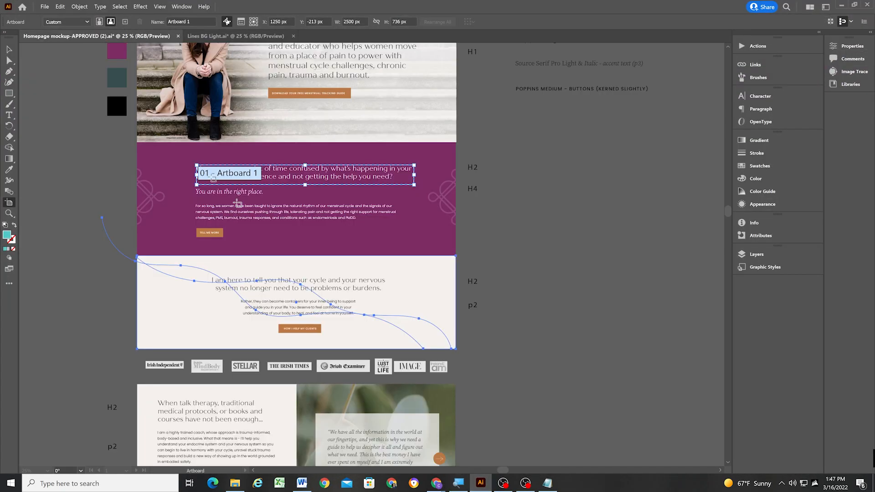
click(9, 49)
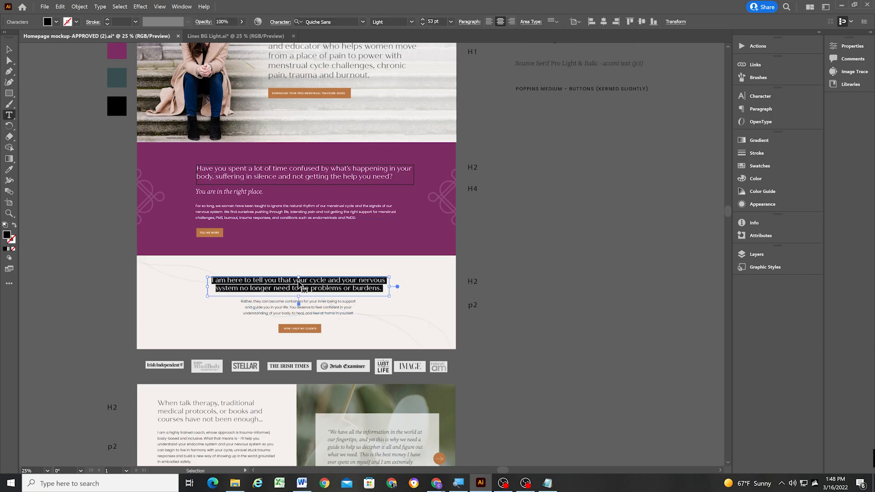
mouse_move(436, 483)
click(488, 437)
Upload Lines-BG-Light.jpg as the new section's full-bleed background image.
click(772, 122)
click(769, 248)
double_click(111, 86)
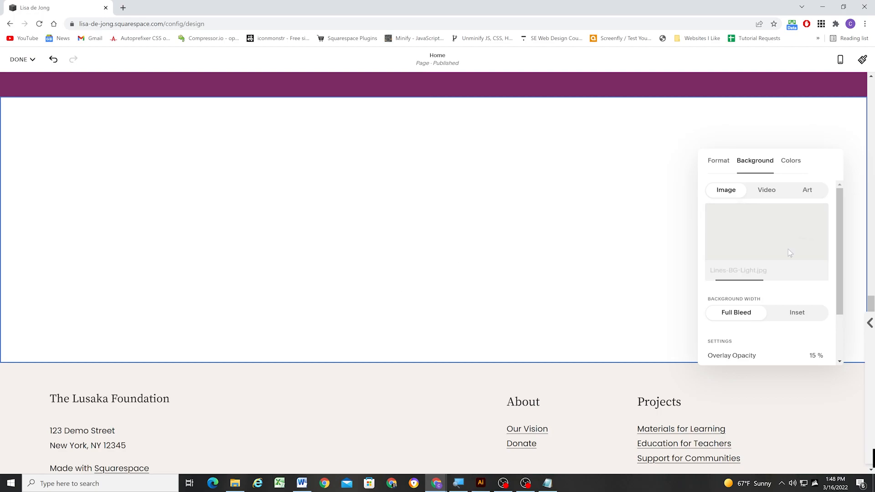
scroll(787, 254, down, 2)
scroll(758, 296, up, 2)
click(720, 162)
click(754, 161)
scroll(766, 246, down, 2)
click(722, 162)
Paste the "I am here to tell you" headline into the new section's text block and format it as Heading 2.
click(404, 231)
key(ctrl+v)
drag(481, 232, 23, 236)
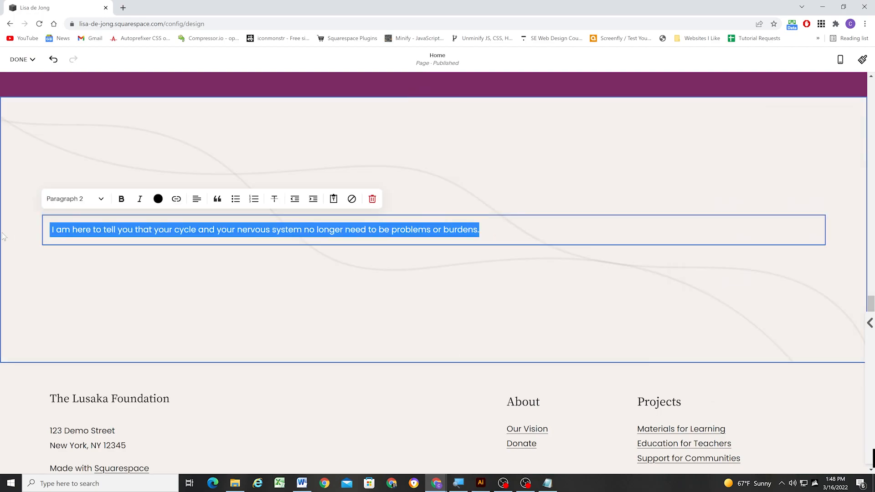
click(76, 198)
click(75, 246)
click(275, 298)
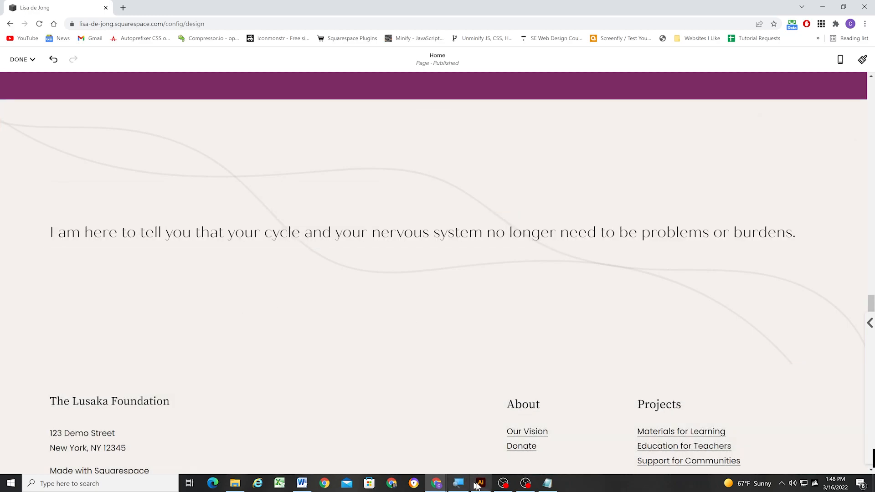
Copy the "Rather, they can become containers" paragraph from the mockup onto a new line below the cream section's headline.
key(alt+Tab)
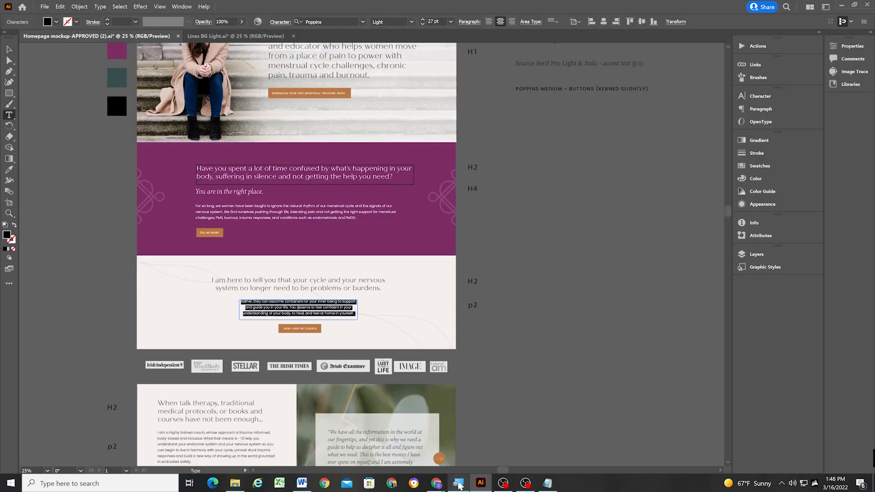
click(436, 483)
click(388, 444)
click(807, 237)
key(Return)
text(Rather, they can become containers for your inner being to support and guide you in your life. You deserve to feel confident in your understanding of your body, to heal, and feel at home in yourself.)
Center-align the cream section's headline and paragraph.
drag(91, 283, 32, 232)
click(197, 200)
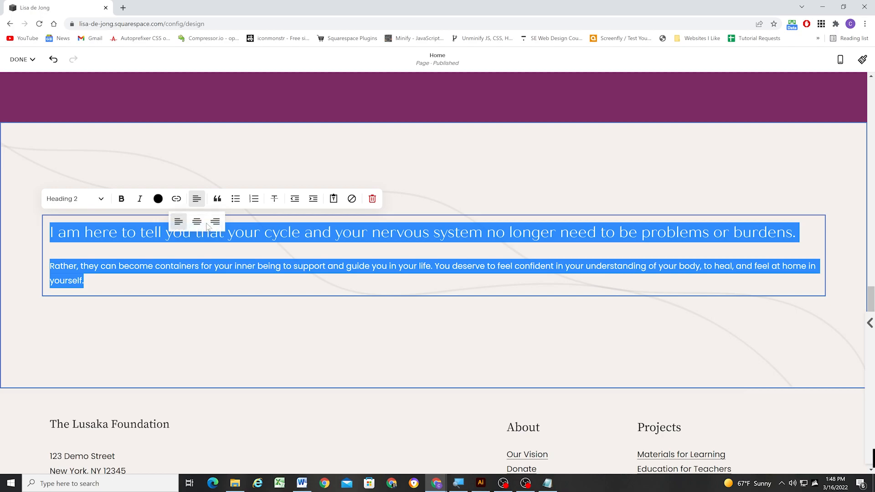
click(197, 222)
click(433, 328)
Set the cream section's content width to a custom value of 50.
click(771, 148)
click(758, 239)
click(813, 240)
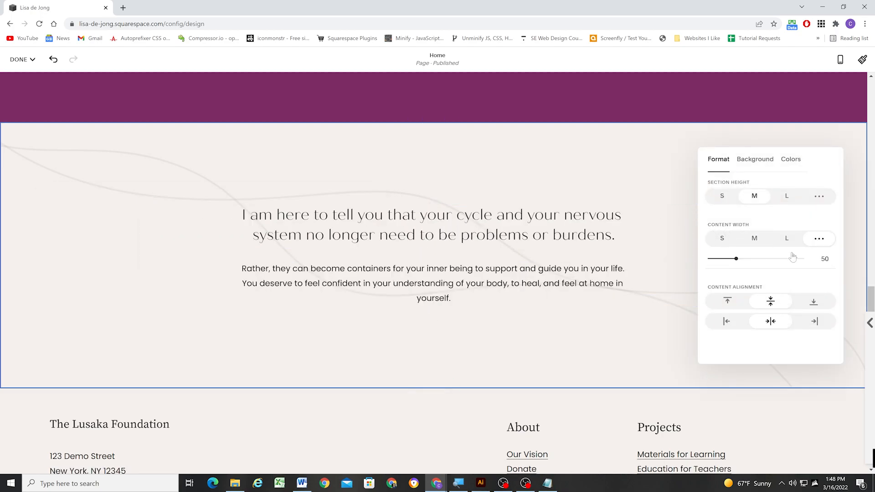
click(425, 323)
Add a spacer on each side of the "Rather, they can" paragraph and delete the extra full-width spacer above it.
click(482, 484)
click(482, 484)
click(486, 486)
click(483, 484)
click(434, 253)
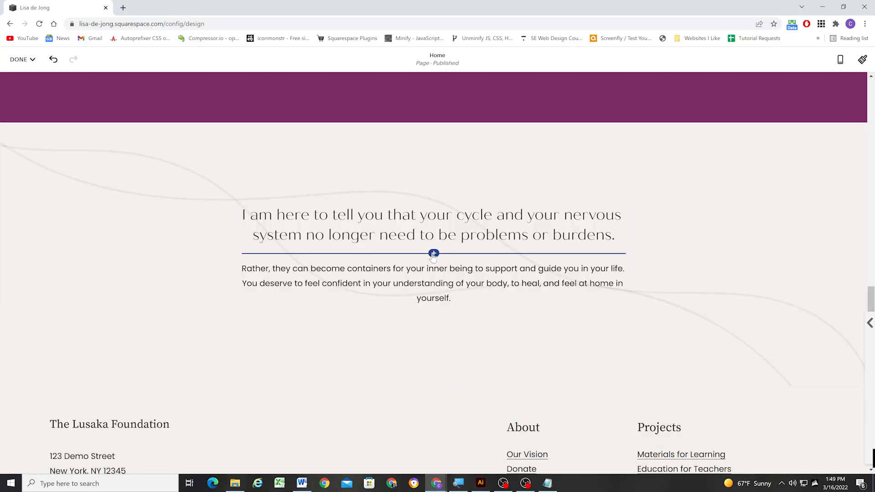
click(747, 274)
drag(292, 254, 249, 285)
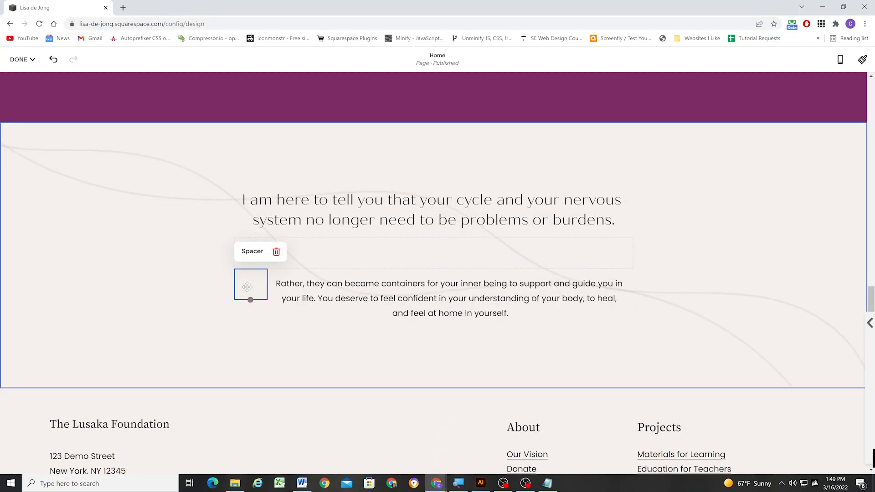
click(449, 270)
drag(748, 274, 631, 296)
drag(504, 284, 604, 285)
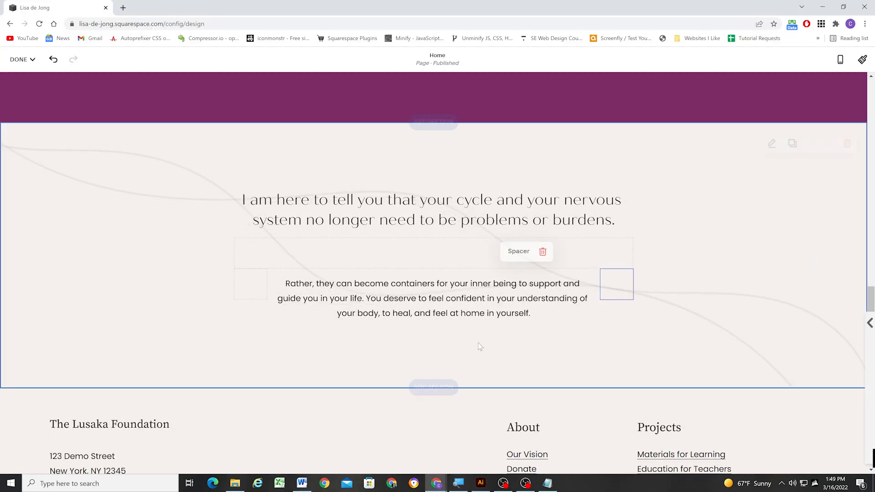
click(276, 223)
Add a centered button block below the "Rather, they can" paragraph and give it a smaller button size.
click(434, 310)
click(629, 279)
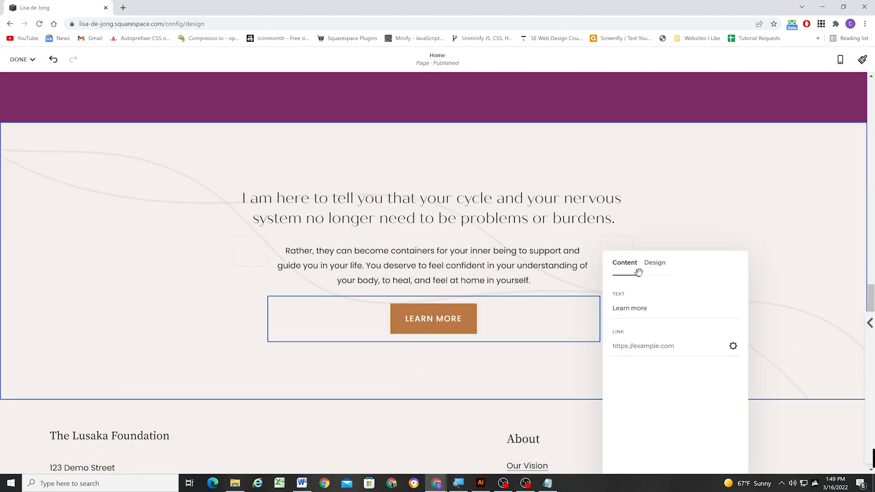
click(654, 262)
scroll(633, 310, down, 1)
Set the new button's text to "HOW I HELP MY CLIENTS", copied from the mockup.
click(481, 482)
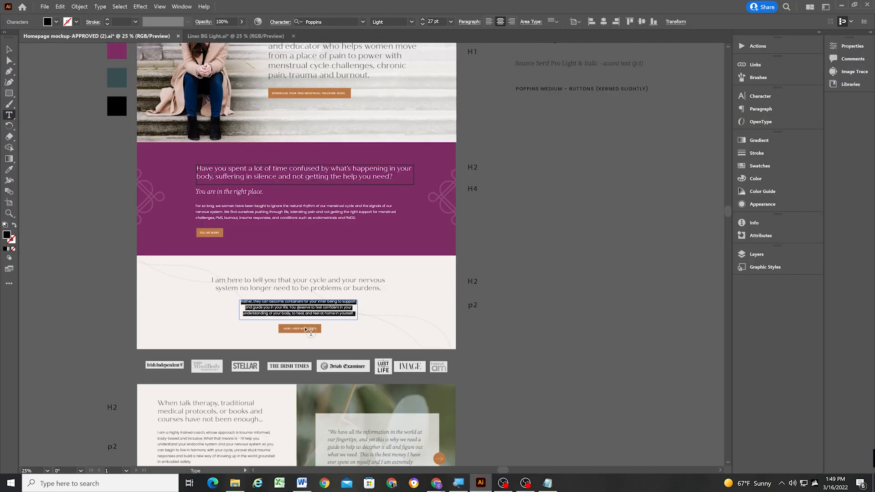
click(436, 483)
drag(662, 303, 592, 300)
text(HOW I HELP MY CLIENTS)
click(182, 221)
Export the row of press logos in the Illustrator mockup as a 1x PNG asset to the Downloads folder.
scroll(193, 223, up, 10)
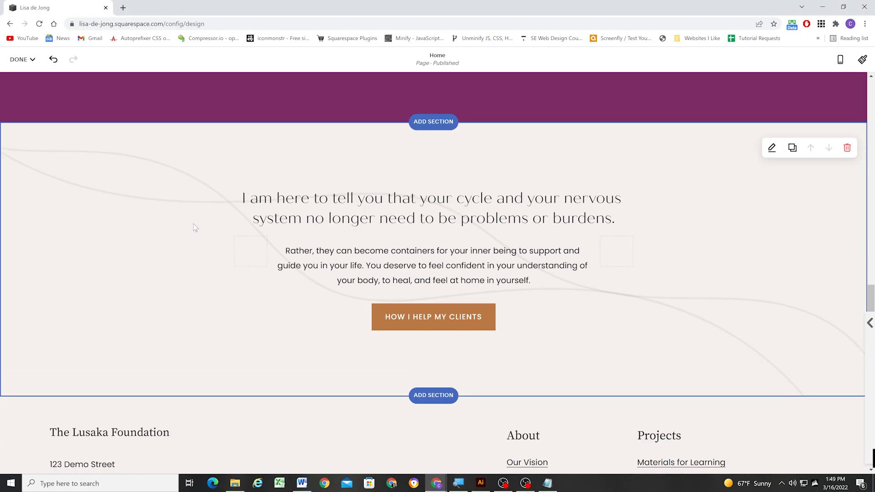
scroll(193, 223, down, 10)
click(480, 483)
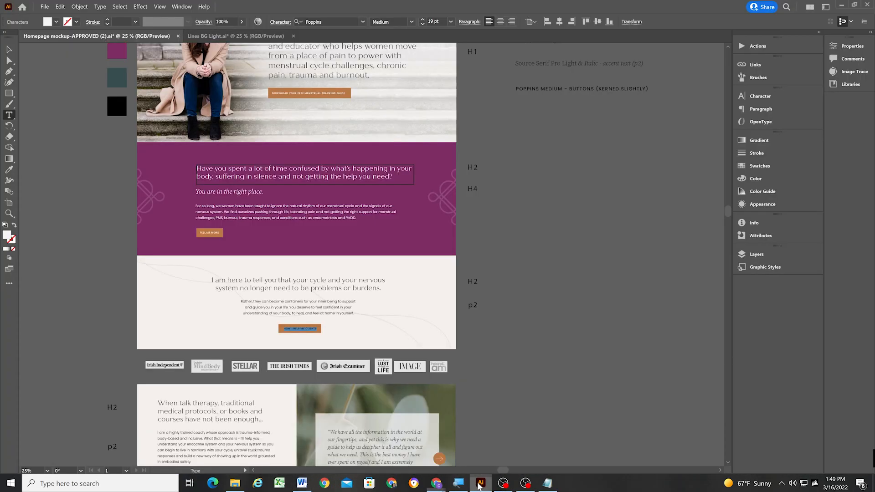
scroll(282, 250, up, 3)
scroll(294, 273, down, 5)
scroll(294, 277, down, 3)
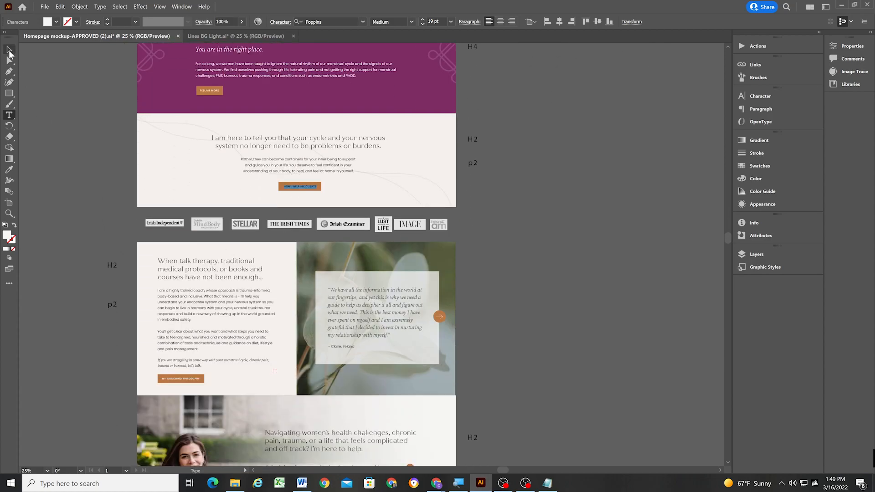
right_click(203, 226)
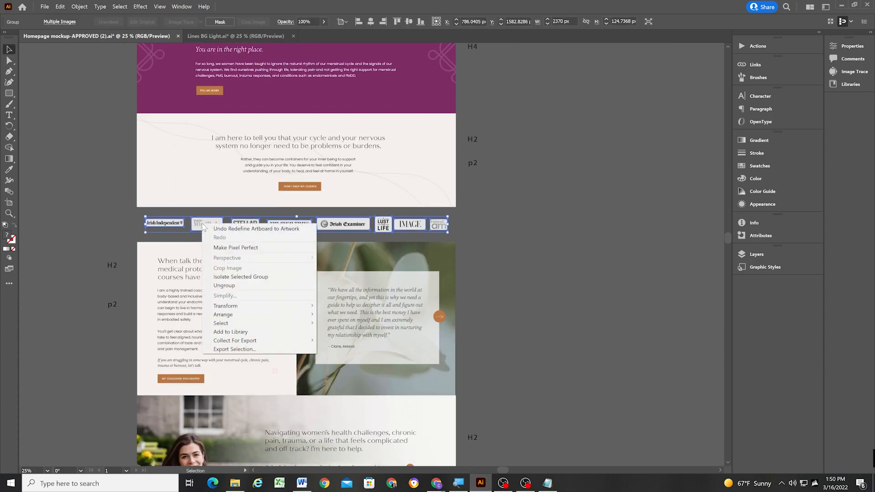
click(235, 349)
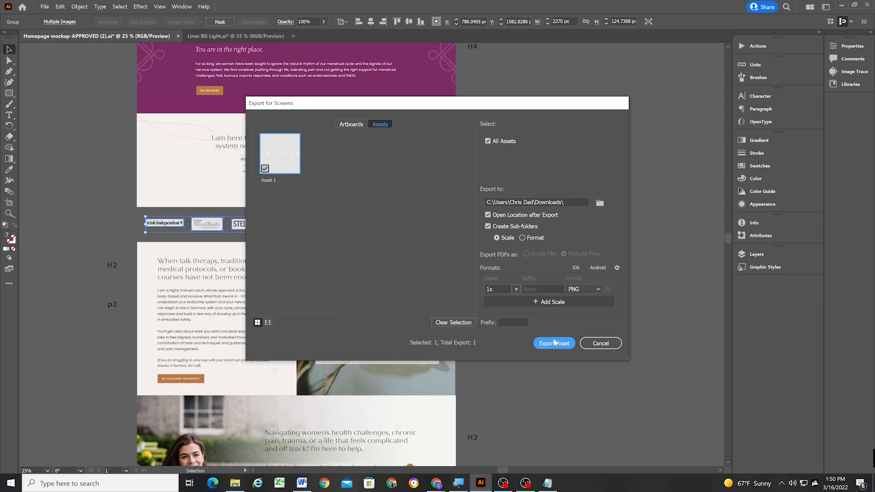
click(554, 342)
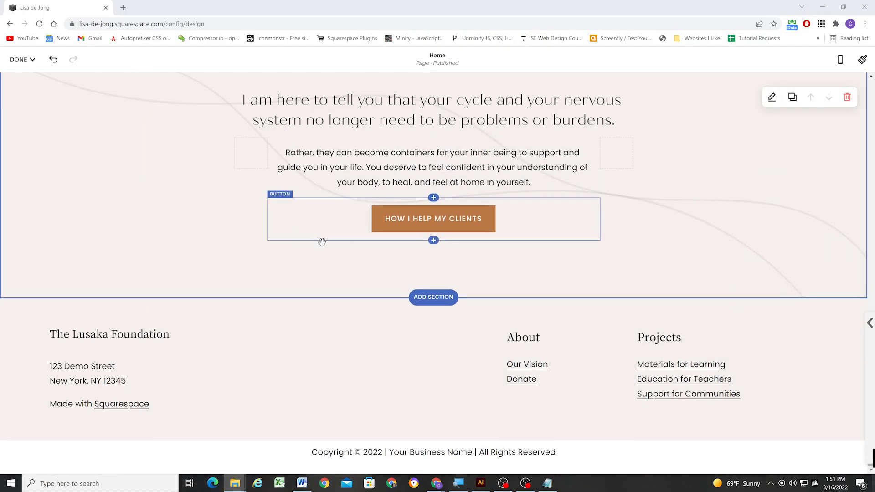
Add a blank section above the footer in Squarespace and insert an image block with the exported press logos PNG.
click(433, 297)
click(362, 227)
click(433, 242)
click(797, 191)
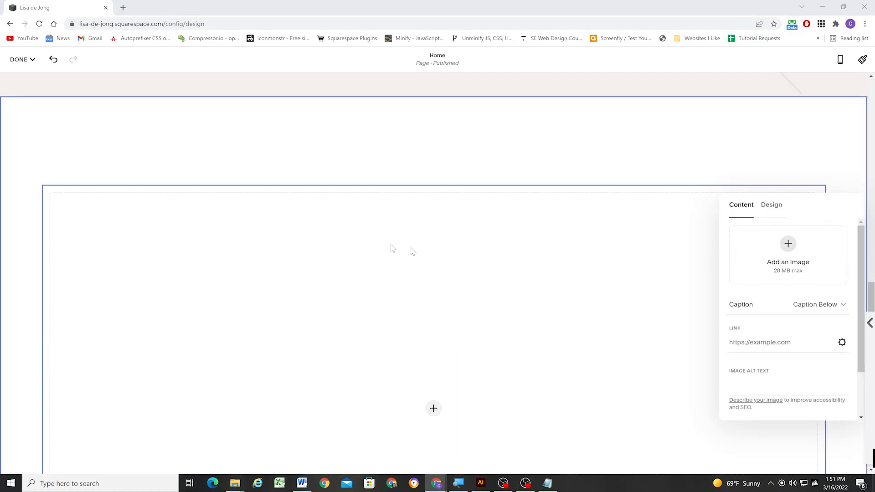
click(387, 285)
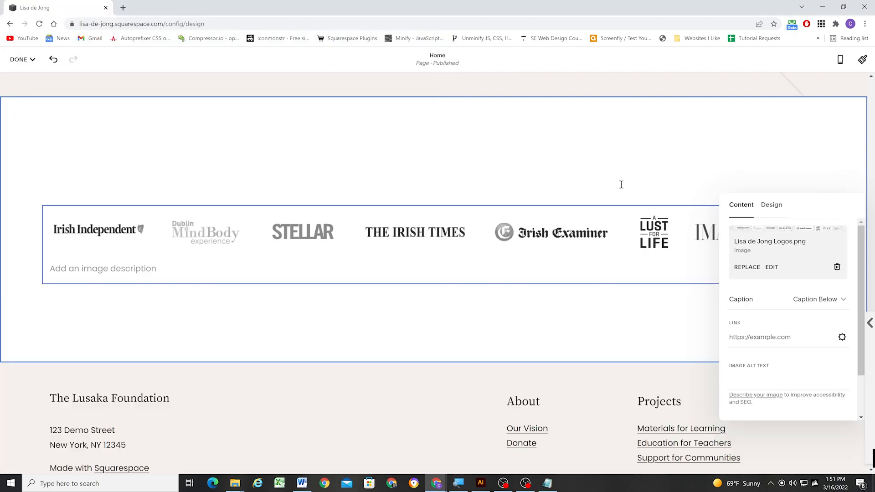
Set the logo section's height to a custom value of 10 and save the page.
click(621, 185)
click(750, 107)
click(772, 96)
click(819, 184)
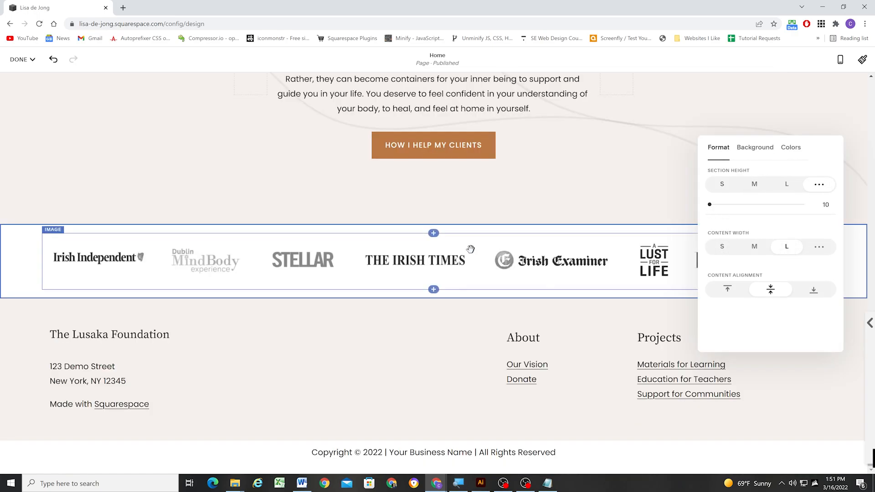
click(431, 310)
click(30, 83)
click(832, 66)
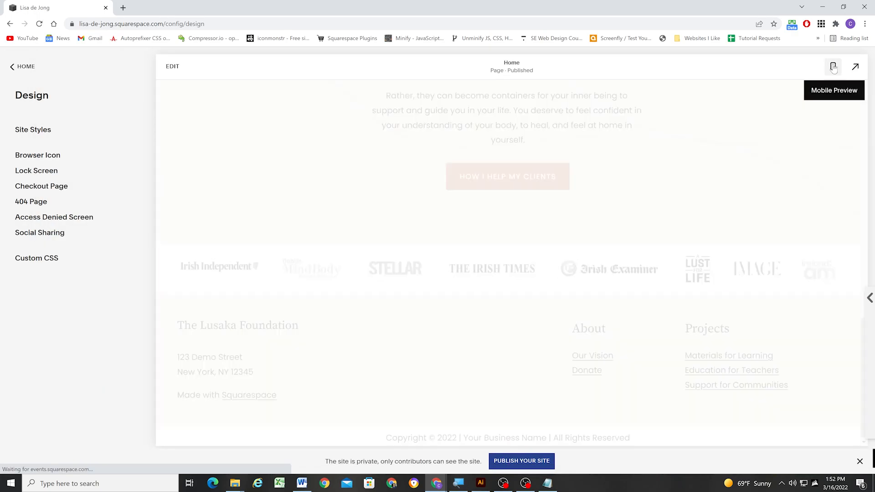
click(832, 67)
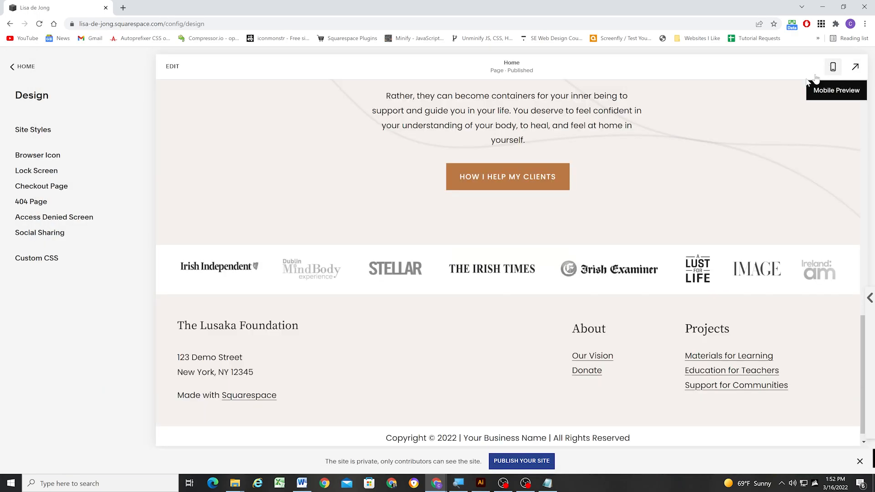
Copy the "When talk therapy, traditional medical protocols…" heading from the Illustrator mockup and add a blank Light 1 section above the Squarespace footer.
click(481, 483)
scroll(227, 205, down, 3)
triple_click(188, 205)
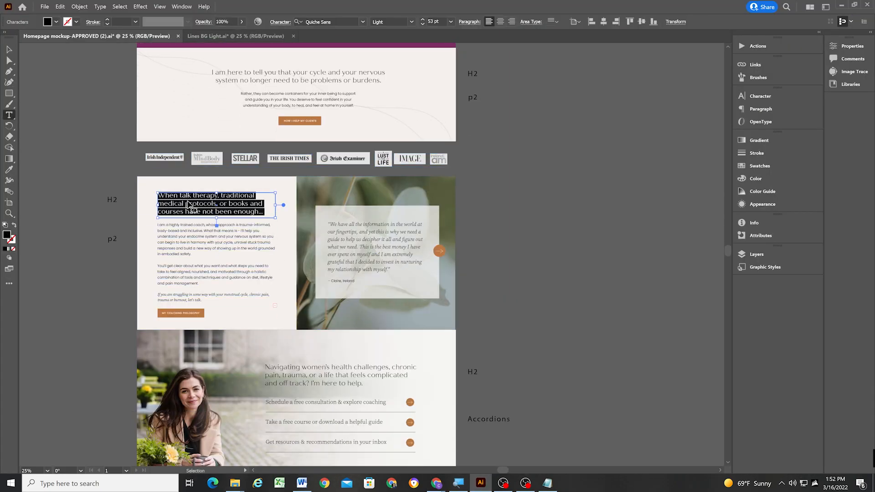
click(844, 5)
click(428, 297)
click(138, 282)
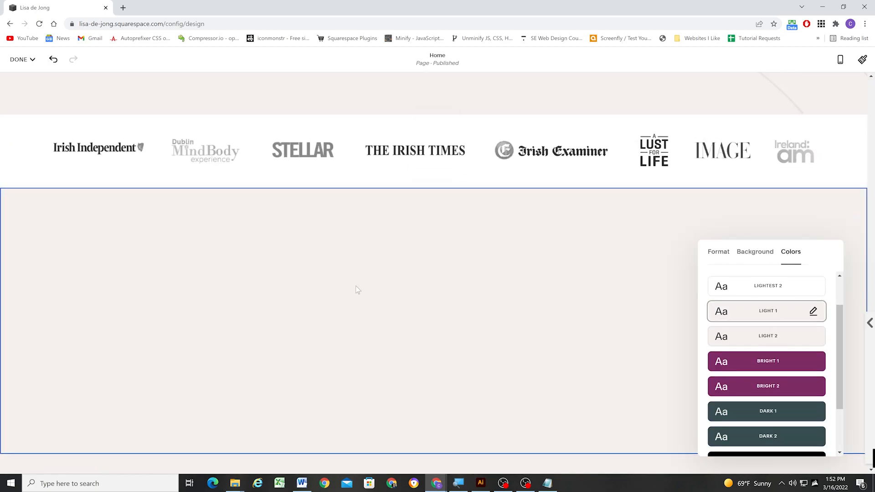
Insert a text block in the new section containing the copied "When talk therapy…" text, formatted as the mockup's H2 heading.
click(357, 327)
click(346, 257)
click(444, 321)
drag(445, 323, 51, 322)
click(75, 290)
click(68, 333)
click(59, 322)
click(223, 300)
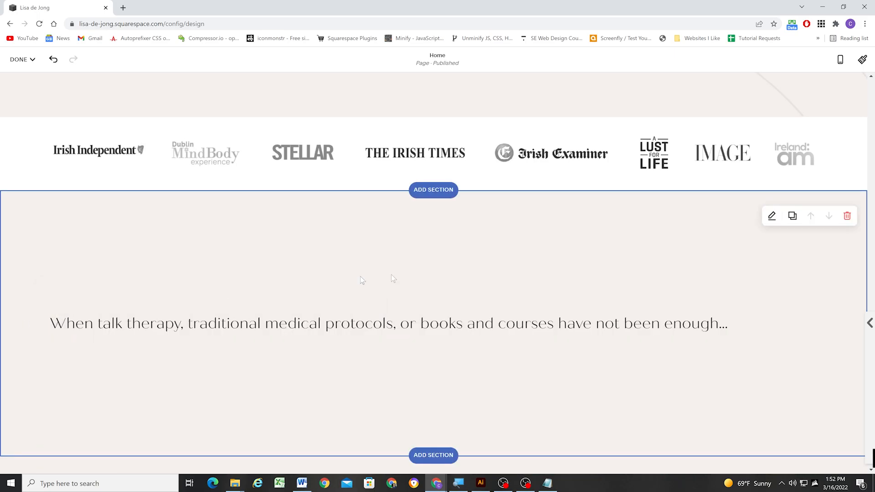
Set the height of the new "When talk therapy…" section to a custom value of 51.
click(771, 217)
click(819, 330)
double_click(829, 349)
text(51)
click(319, 245)
scroll(345, 307, down, 1)
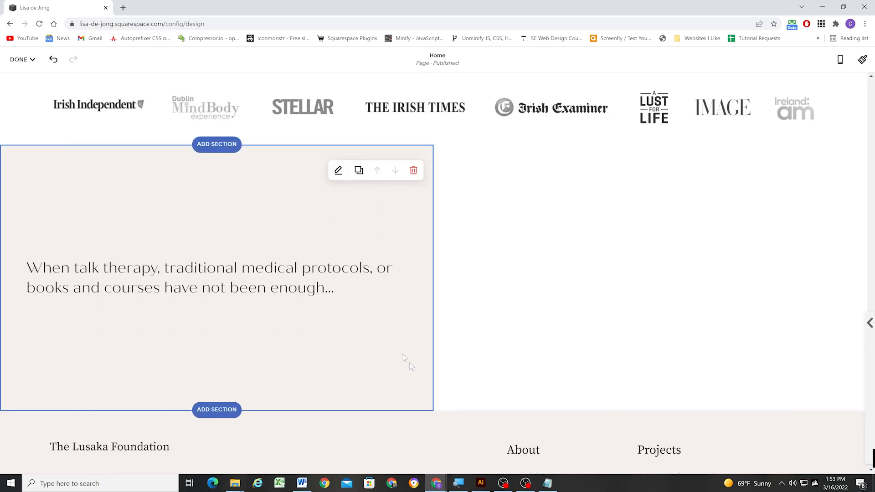
Copy the body paragraphs starting "I am a highly trained coach" from the mockup and paste them below the heading as Paragraph 2.
click(481, 483)
click(189, 241)
key(ctrl+a)
click(436, 483)
click(347, 295)
text(I am a highly trained coach, whose approach is trauma-informed, body-based and inclusive. What that means is – I’ll help you understand your endocrine system and your nervous system so you can begin to live in harmony with your cycle, unravel stuck trauma responses and build a new way of showing up in the world grounded in embodied safety. You’ll get clear about what you want and what steps you need to take to feel aligned, nourished, and motivated through a holistic combination of tools and techniques and guidance on diet, lifestyle and pain management. If you are struggling in some way with your menstrual cycle, chronic pain, trauma or burnout, let’s talk.)
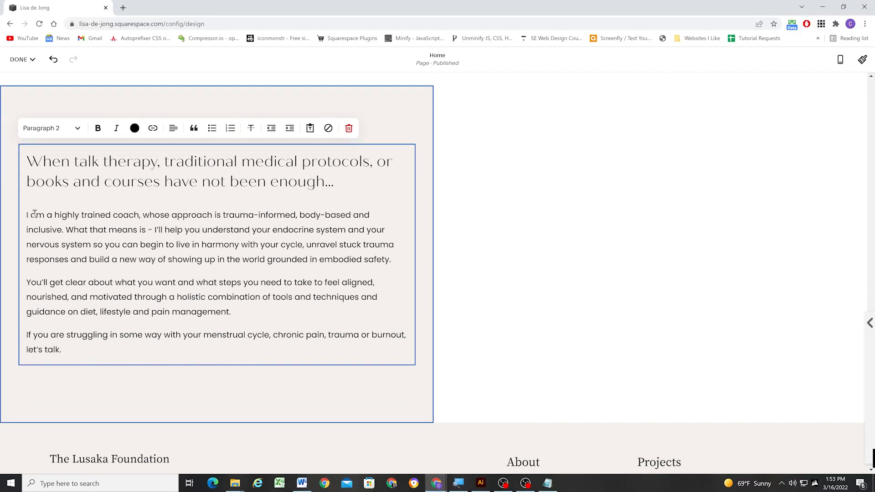
click(124, 381)
Copy the "MY COACHING PHILOSOPHY" button label from the Illustrator mockup and save the Squarespace page.
click(481, 483)
click(184, 312)
click(436, 483)
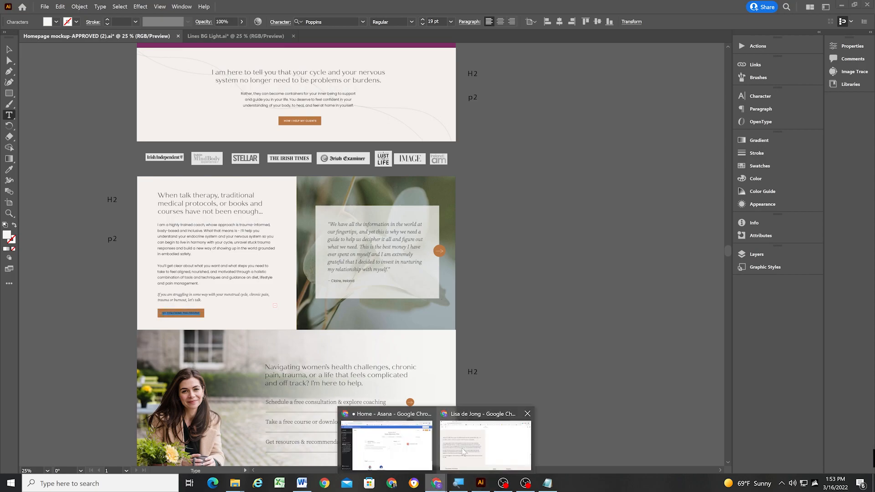
click(386, 449)
click(21, 81)
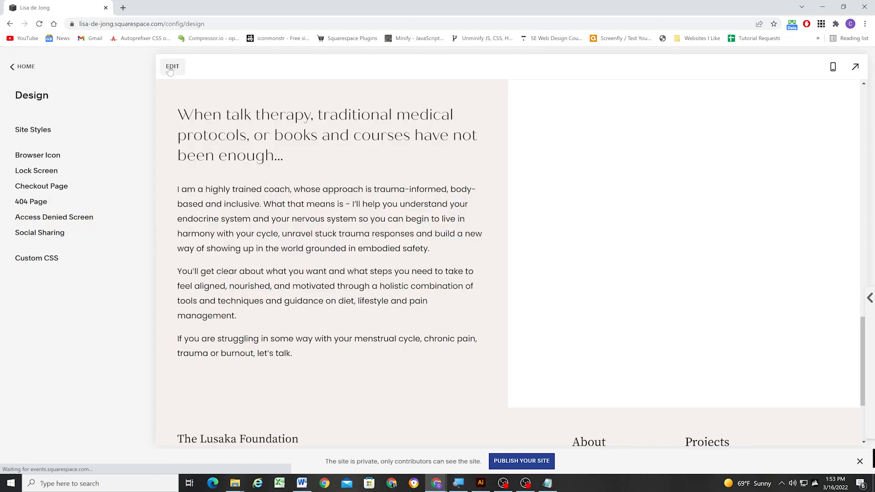
Reopen the page for editing and insert a left-aligned button block below the coaching paragraphs.
click(171, 66)
scroll(259, 209, down, 2)
click(217, 273)
click(484, 237)
click(472, 267)
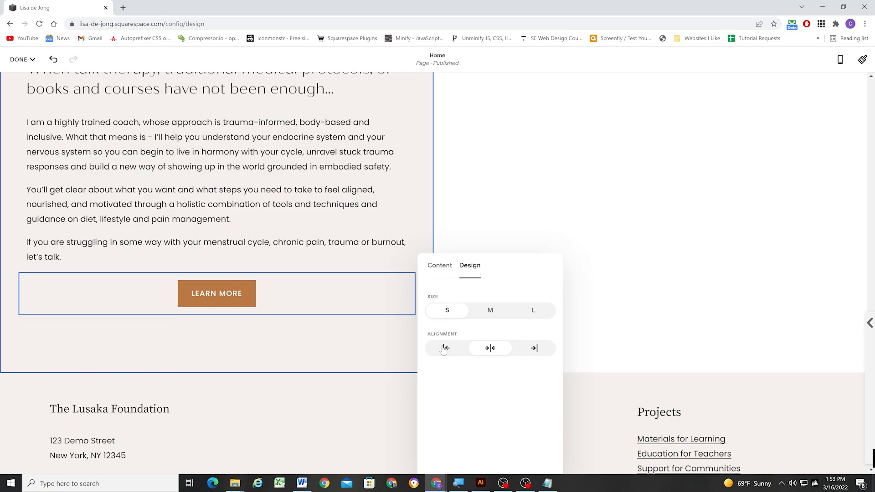
click(445, 348)
Set the new button's text to "MY COACHING PHILOSOPHY" and save the page.
click(441, 261)
drag(472, 303, 414, 304)
text(MY COACHING PHILOSOPHY)
click(20, 59)
click(21, 75)
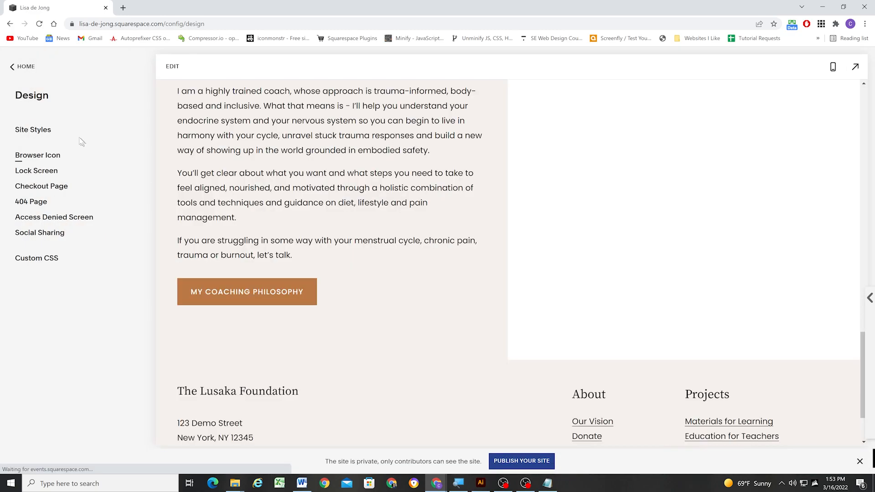
In the site's button font styles, set the small button size to 0.7rem and letter spacing to 0.1em, and save.
click(34, 129)
click(742, 141)
click(774, 343)
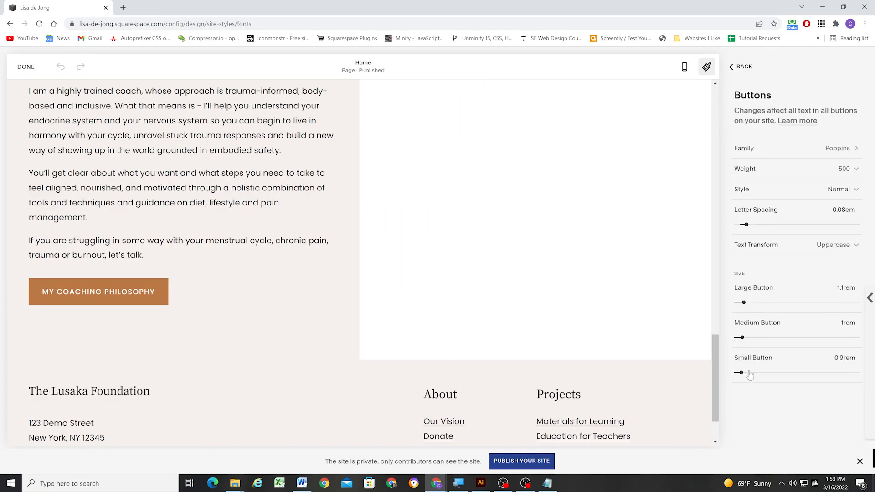
key(BackSpace)
text(6)
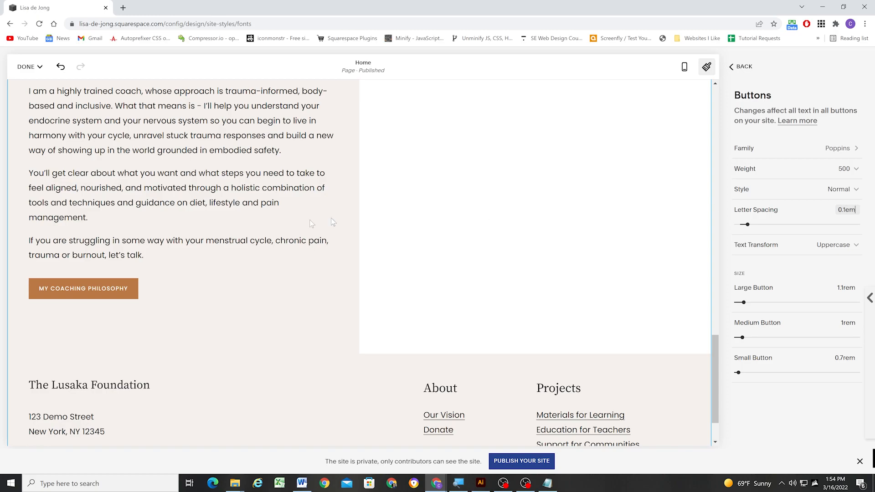
scroll(516, 213, up, 7)
click(30, 67)
click(29, 84)
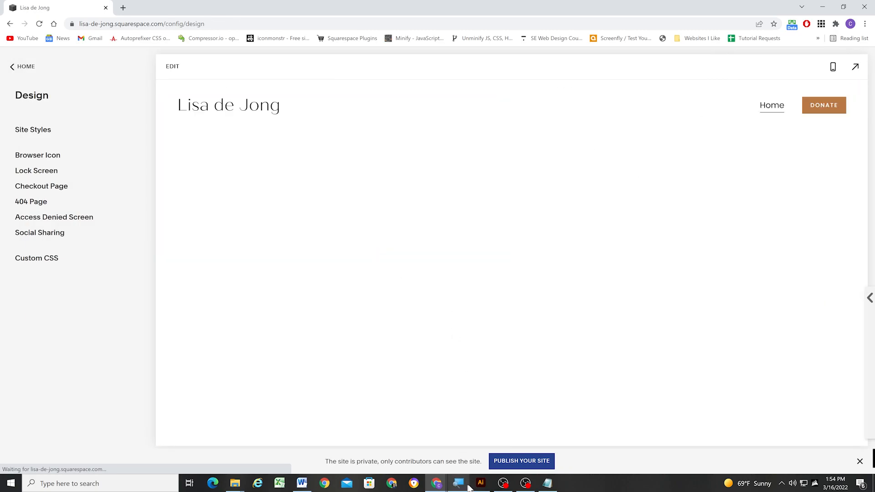
Export the flower background image behind the testimonial in the Illustrator mockup as a PNG asset.
click(477, 484)
right_click(315, 185)
click(361, 312)
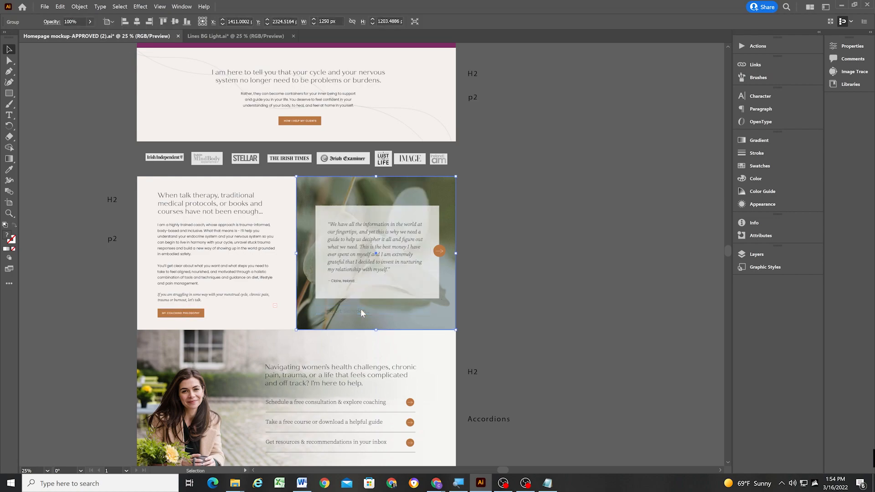
click(551, 342)
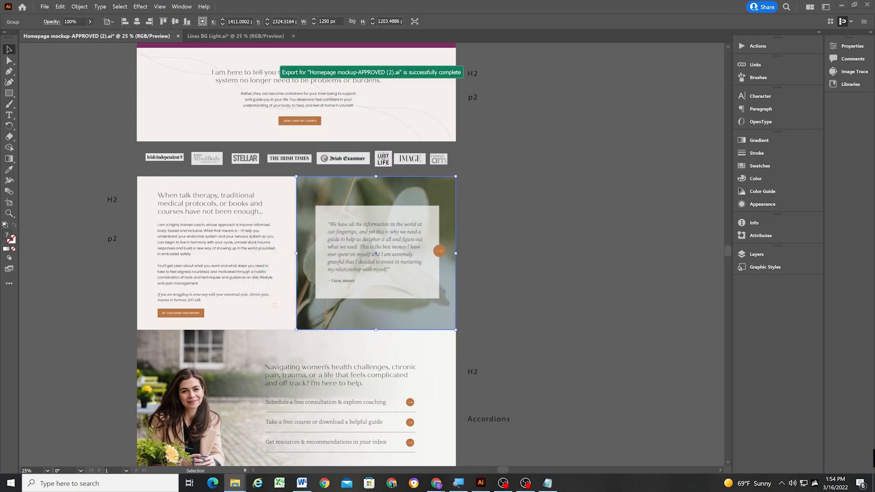
Reopen the Squarespace page for editing and add a three-card carousel list section above the footer.
click(481, 483)
click(172, 66)
scroll(230, 270, down, 5)
click(217, 297)
click(126, 320)
scroll(393, 331, down, 7)
scroll(393, 332, down, 20)
click(580, 222)
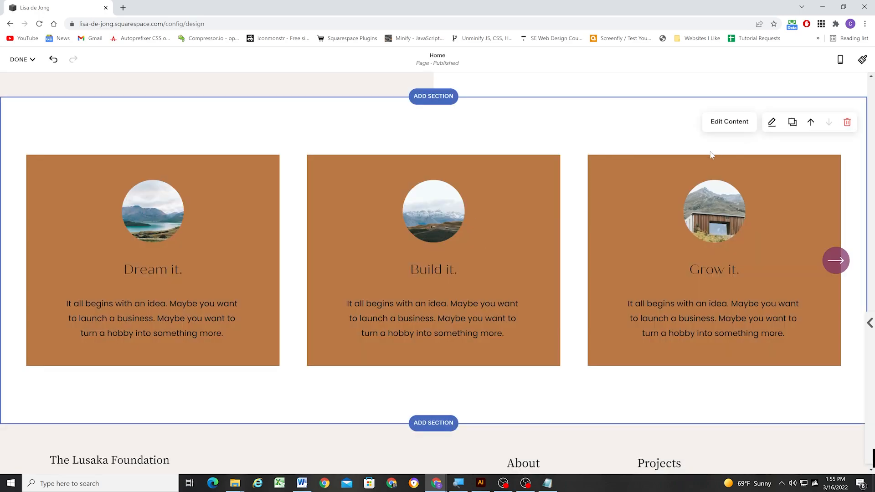
Select the testimonial quote text in the Illustrator mockup to check it, and return to the Squarespace editor.
click(481, 484)
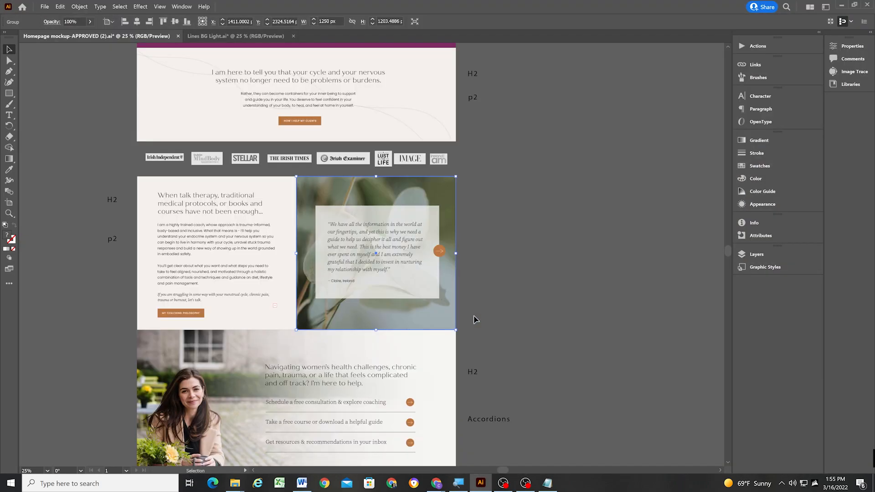
double_click(362, 245)
key(ctrl+a)
click(547, 255)
click(436, 483)
click(461, 441)
Set the exported flower PNG as the carousel section's background image and lower its overlay opacity.
click(772, 122)
click(792, 216)
click(786, 248)
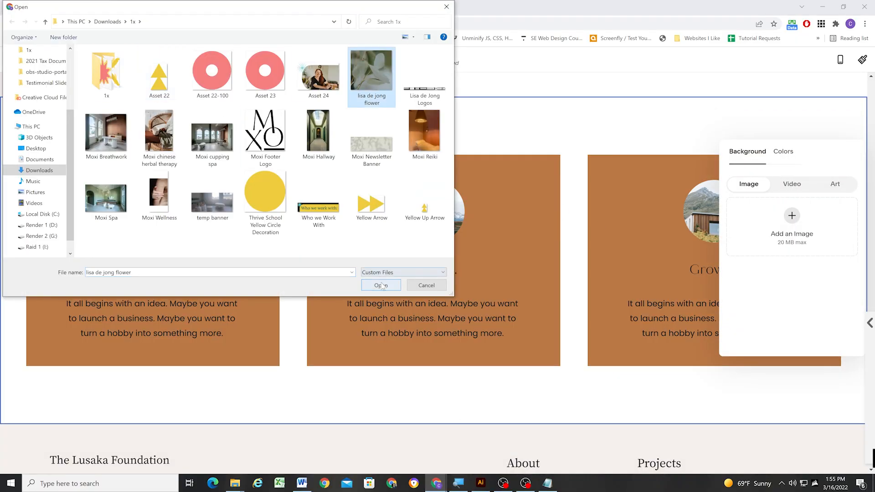
click(381, 285)
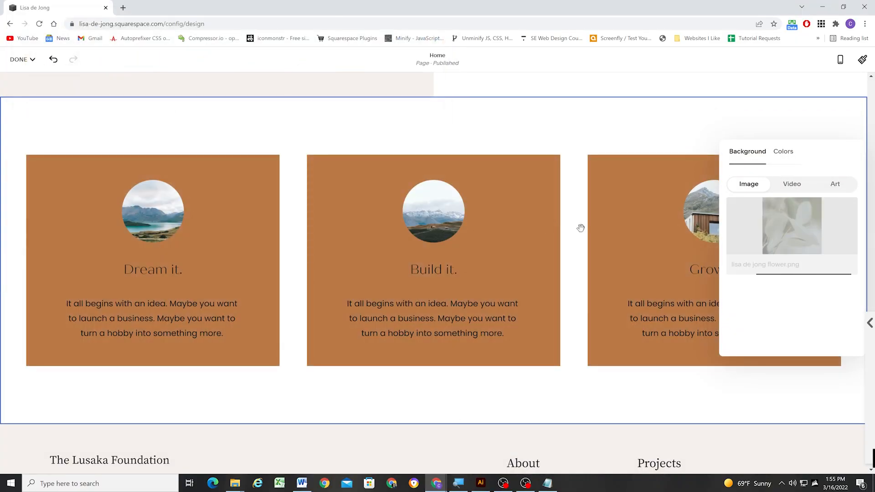
drag(769, 346, 728, 347)
click(771, 128)
Hide the images and titles of the carousel's items, keeping only their body text.
click(732, 122)
click(847, 261)
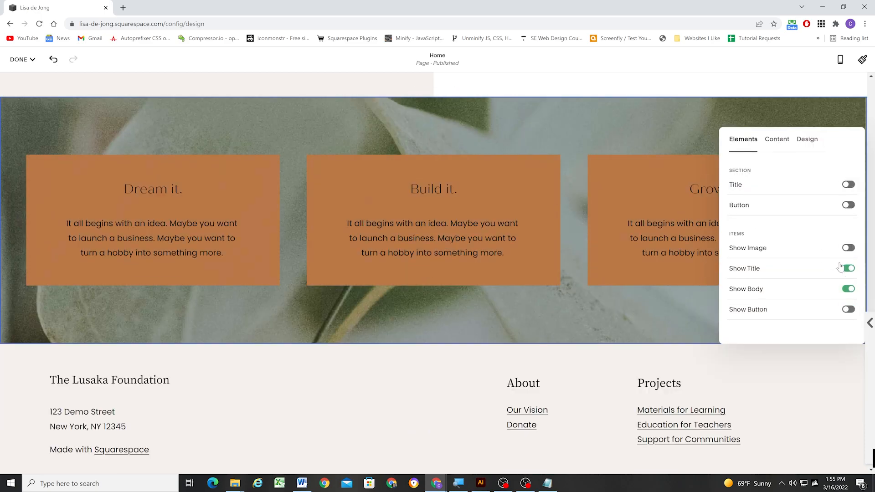
click(848, 268)
Set the carousel's maximum columns to 1.
click(807, 121)
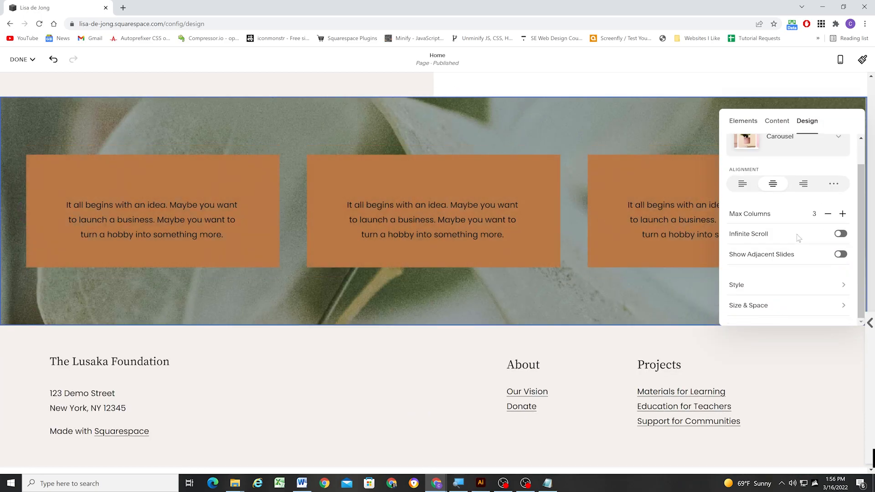
click(828, 214)
click(828, 214)
scroll(803, 271, up, 1)
scroll(797, 285, down, 1)
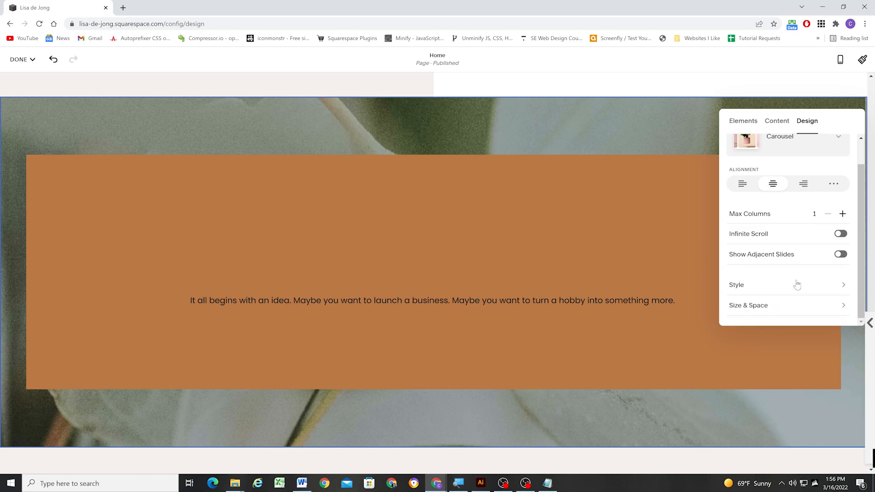
Set the carousel cards' padding to S and adjust the carousel's Size & Space options.
click(783, 286)
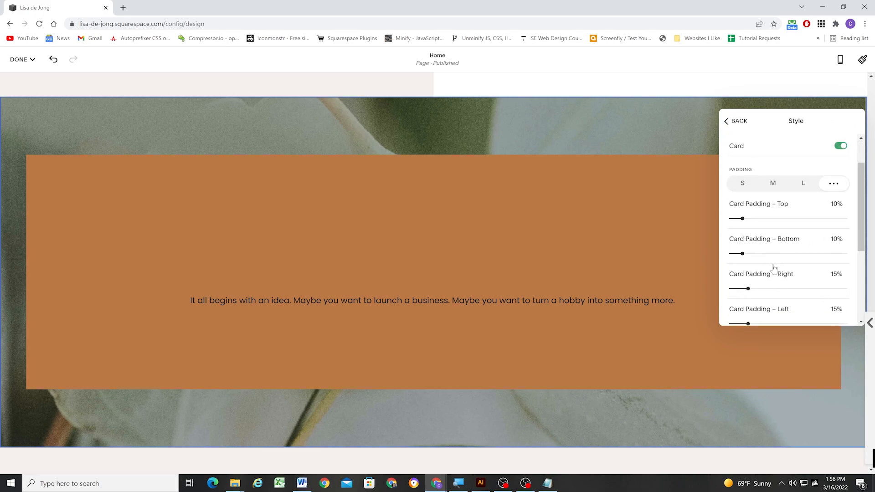
scroll(774, 268, up, 1)
click(787, 162)
click(743, 228)
scroll(766, 236, down, 1)
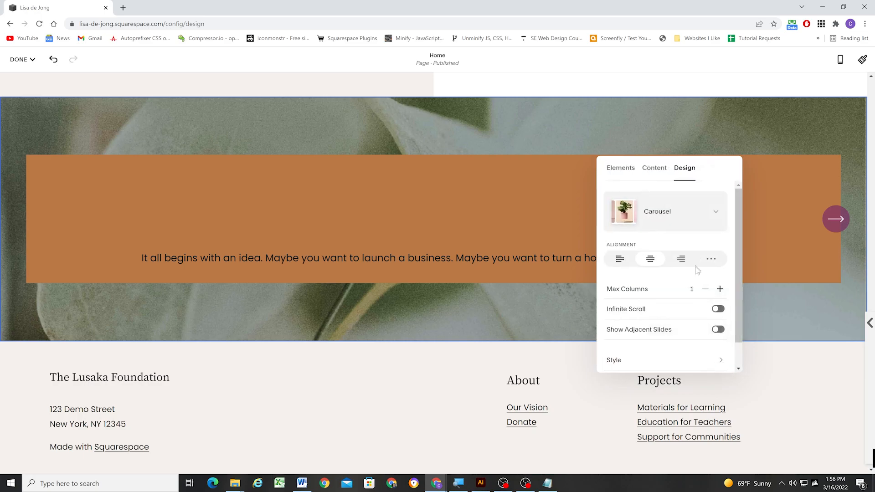
scroll(697, 269, down, 1)
click(670, 348)
click(705, 210)
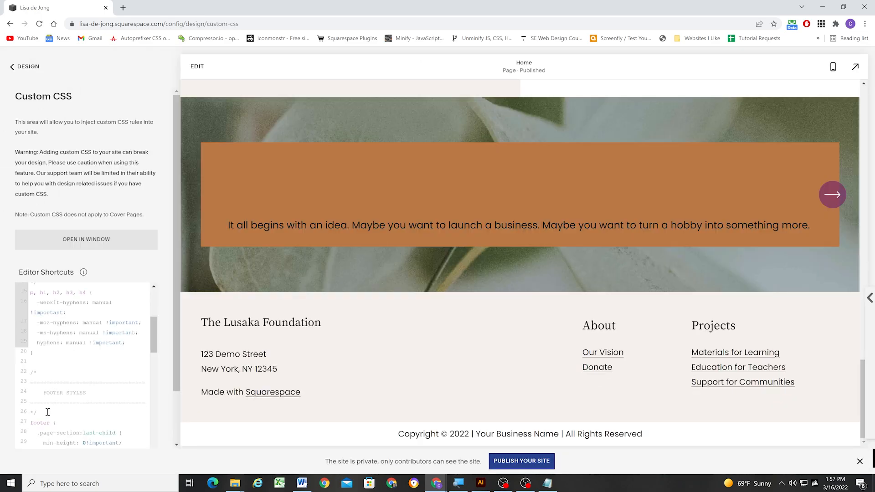
Add a HOMEPAGE STYLES block to Custom CSS with a "//home carousel 50 Split" rule setting section[data-section-id="62324eab61f50f26d1bd0c98"] to width: 50%, and save.
click(42, 353)
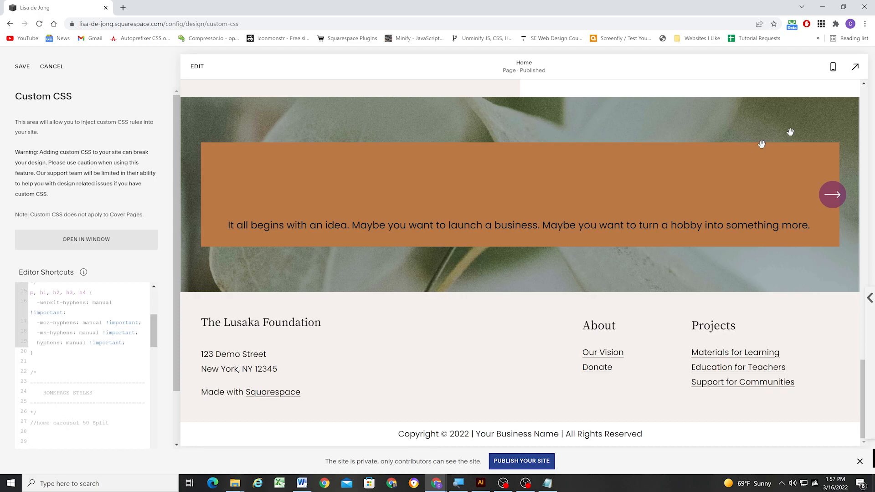
click(41, 430)
text(section[data-section-id="62324eab61f50f26d1bd0c98"])
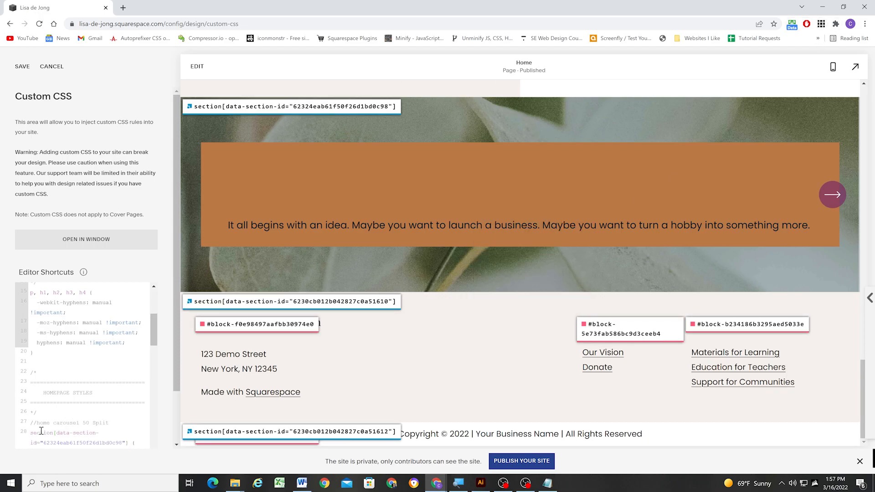
scroll(55, 424, down, 1)
click(23, 67)
click(792, 25)
Inspect the flower carousel section in DevTools and copy the .sections selector from the rule that overrides its width.
scroll(559, 144, up, 2)
right_click(503, 202)
click(534, 396)
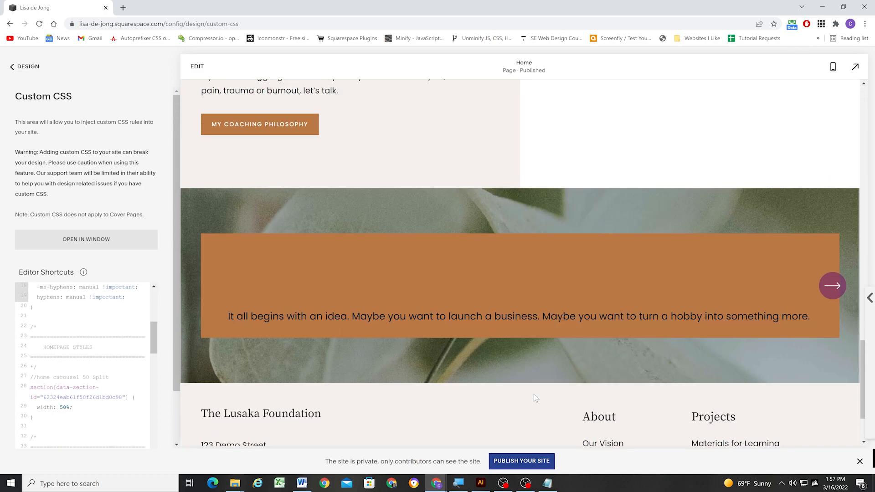
scroll(469, 210, up, 6)
click(469, 209)
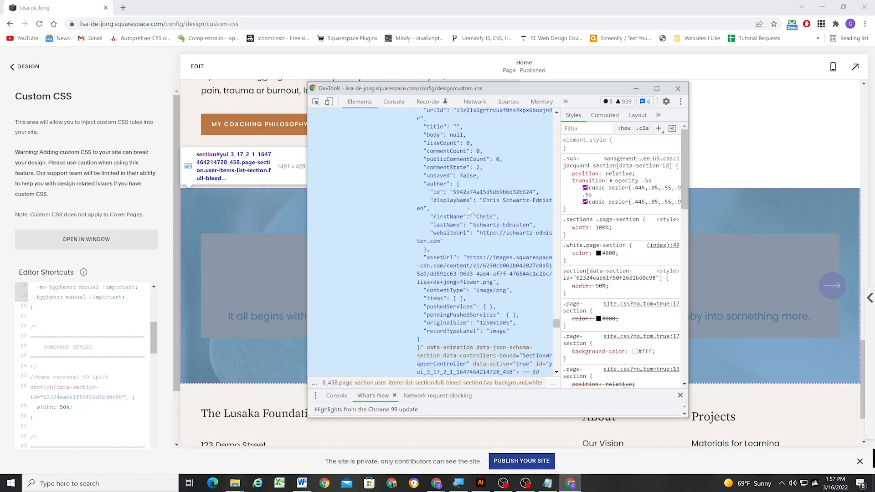
drag(590, 221, 576, 222)
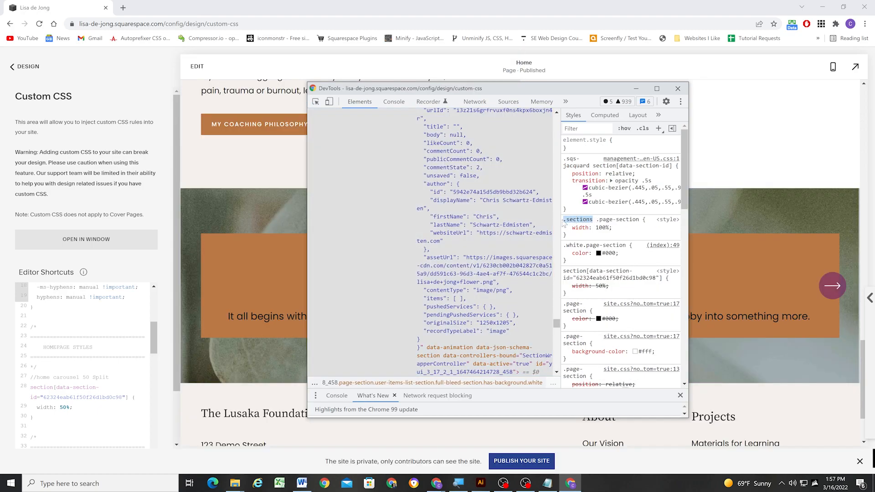
Prefix the carousel rule's selector with .sections, save the CSS and toggle the mobile preview on and off.
click(33, 388)
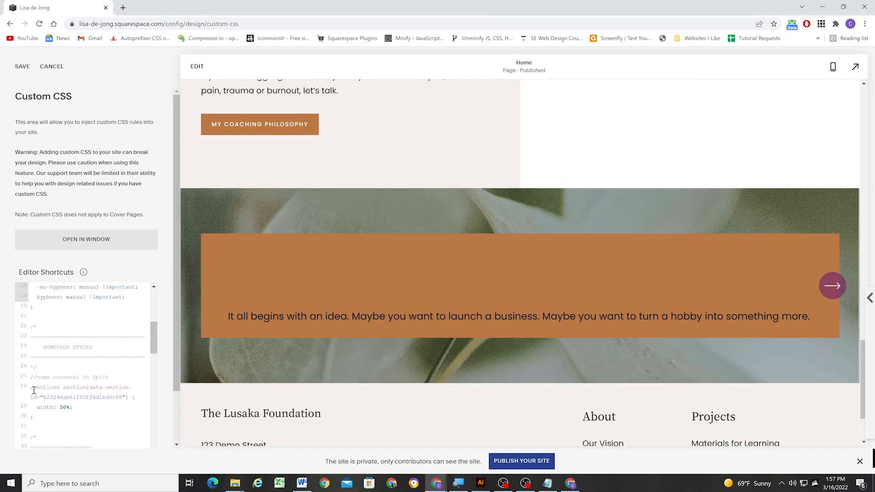
key(ctrl+s)
click(833, 67)
click(833, 66)
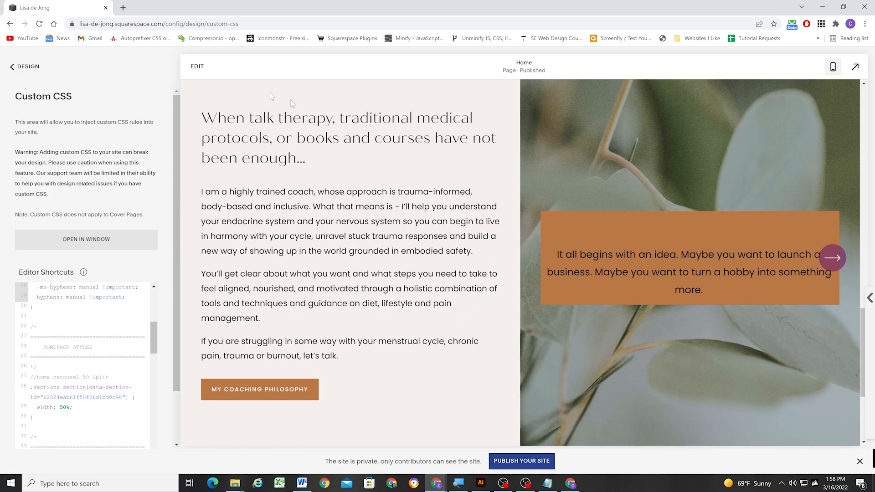
Open the Home page for editing in mobile view and increase the flower carousel cards' padding.
click(197, 66)
click(841, 60)
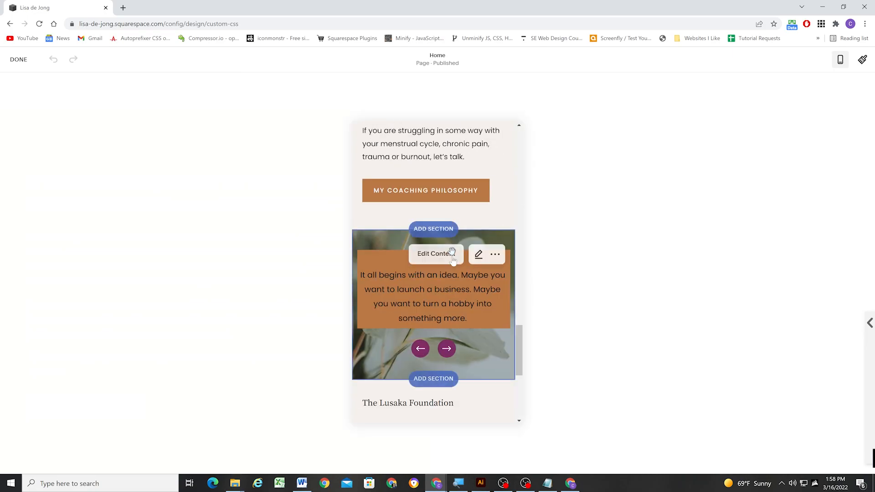
click(460, 260)
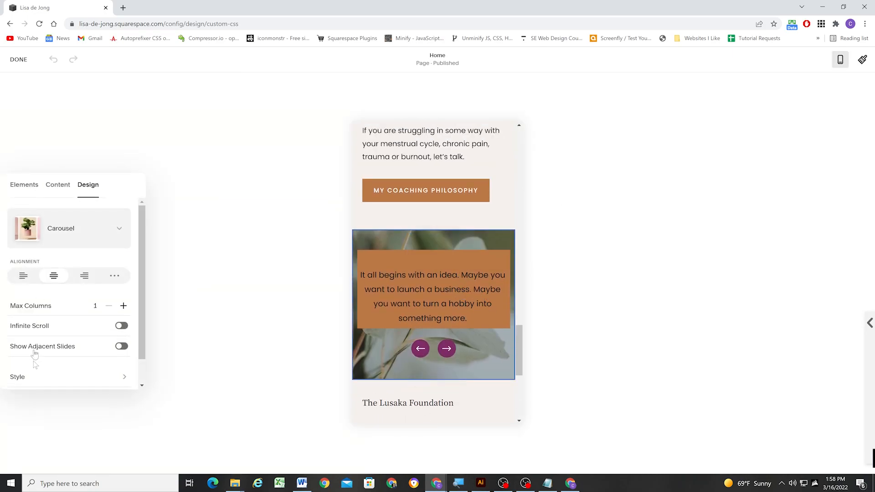
click(37, 376)
click(53, 291)
click(86, 293)
click(16, 184)
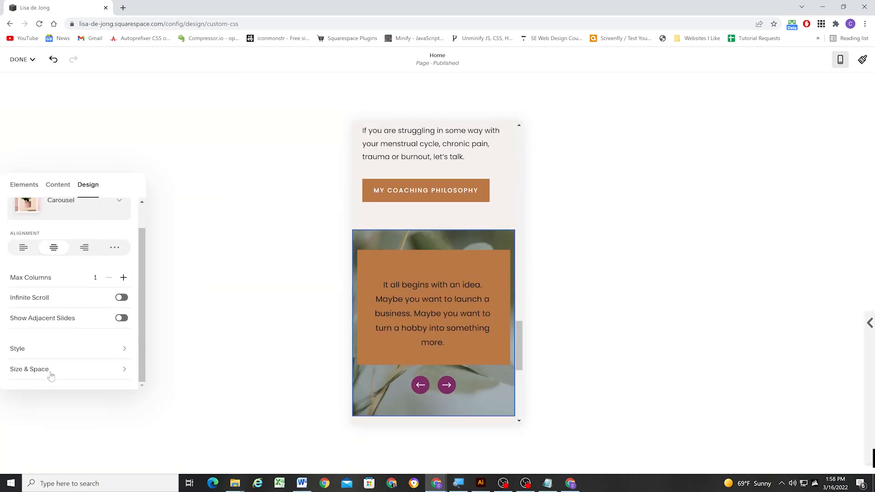
Set the carousel's Space Between Elements to S and return the page to desktop view.
click(51, 372)
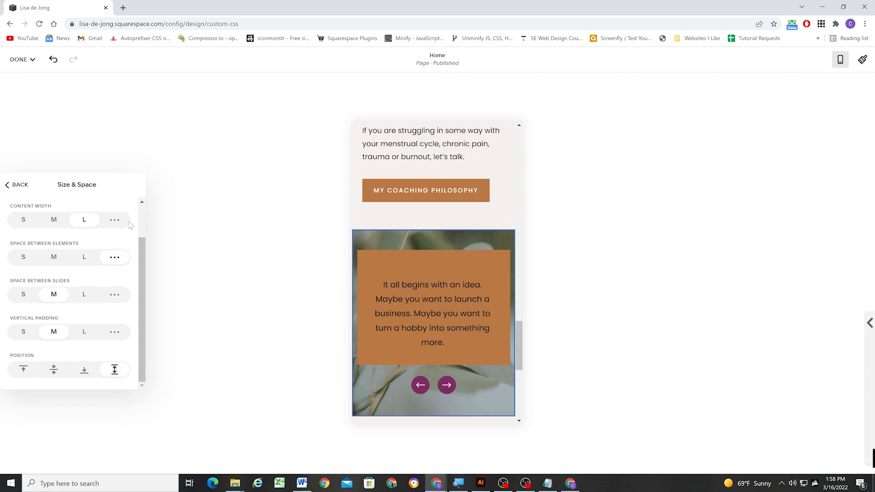
drag(126, 262, 182, 267)
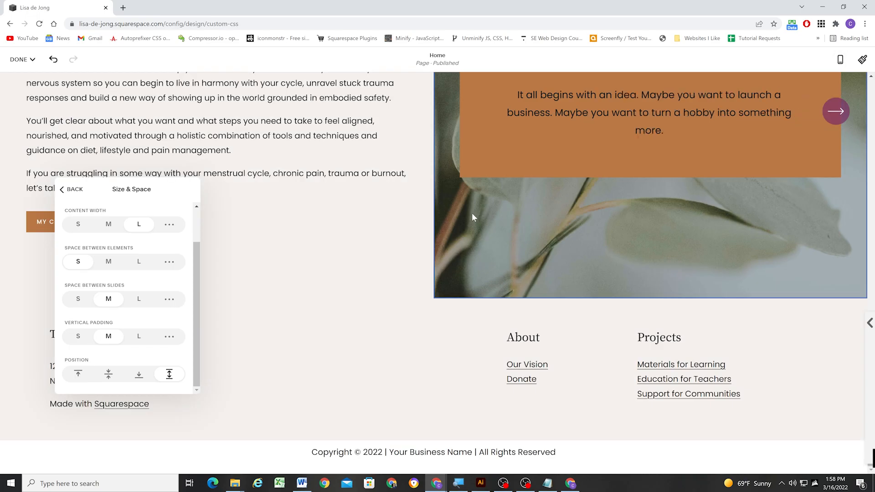
click(405, 219)
scroll(638, 155, up, 2)
click(737, 97)
scroll(770, 255, down, 2)
click(770, 306)
scroll(807, 255, down, 2)
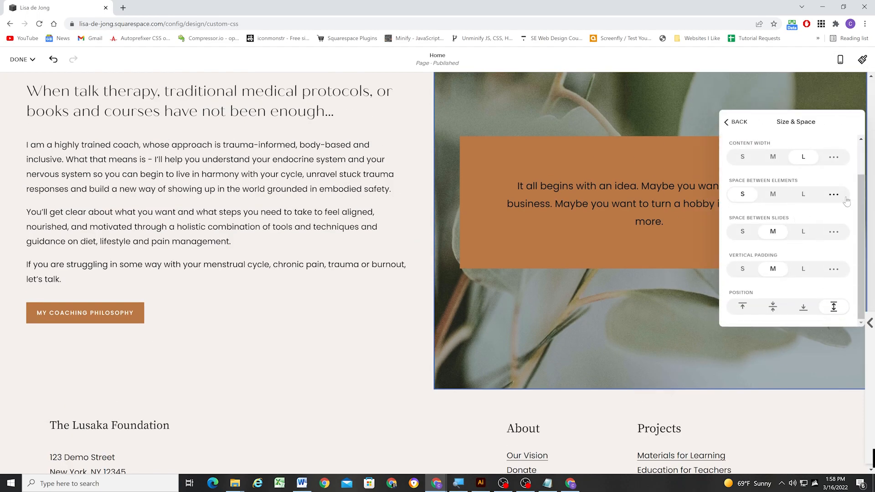
Set the carousel's Space Between Slides to a custom 60px, keeping Content Width at L and Vertical Padding at M.
click(840, 234)
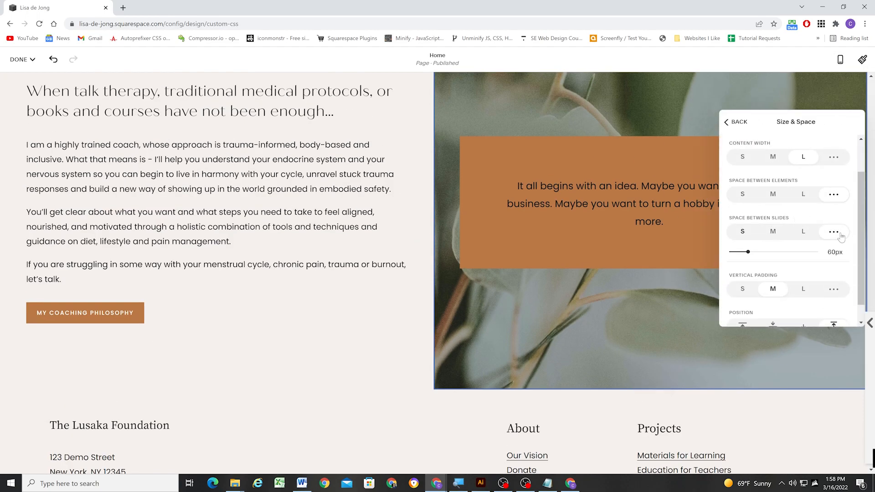
click(837, 160)
click(803, 157)
scroll(821, 214, down, 2)
click(742, 267)
click(773, 267)
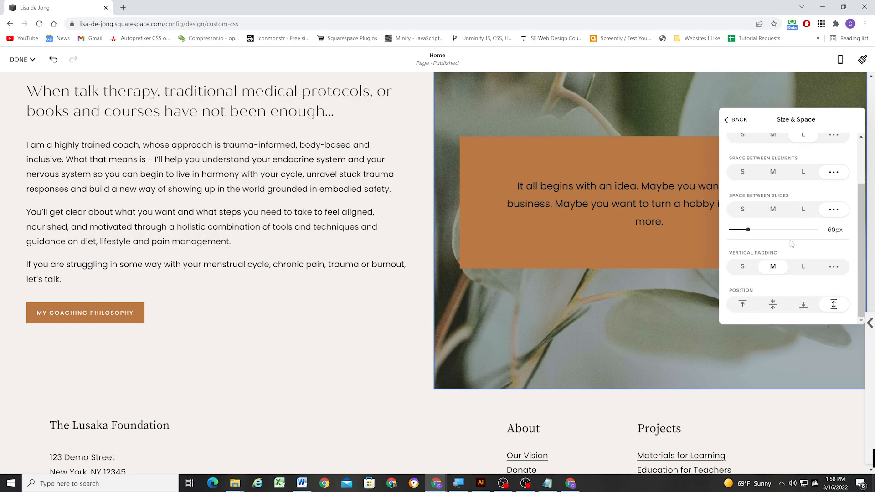
scroll(787, 248, up, 2)
scroll(775, 234, down, 2)
scroll(833, 230, up, 2)
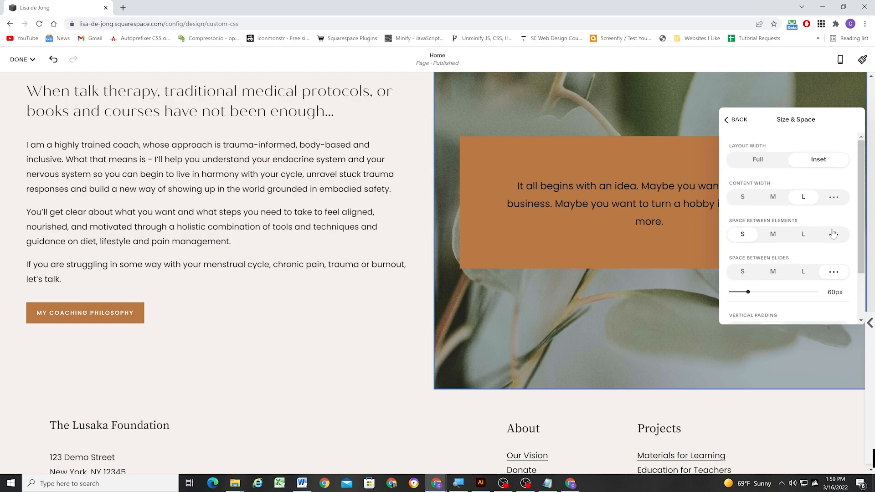
click(644, 299)
Check the testimonial card design in the Illustrator mockup and apply the Dark 1 color theme to the flower carousel section.
click(479, 483)
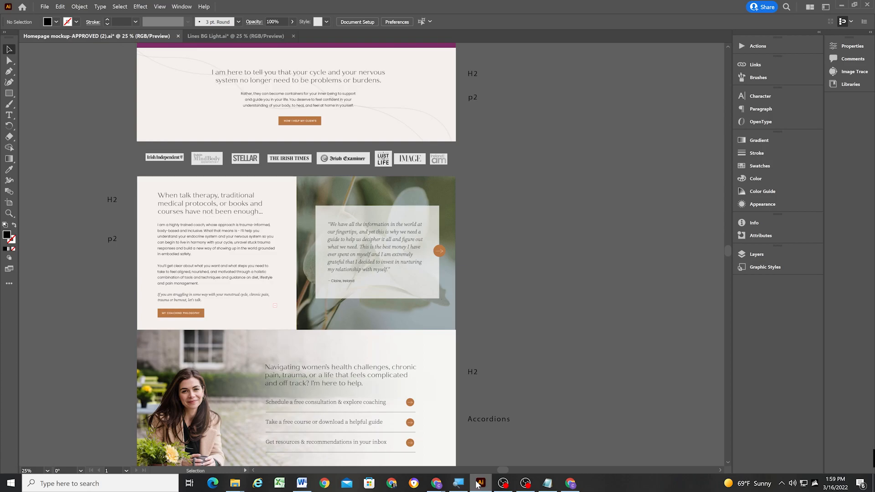
click(477, 485)
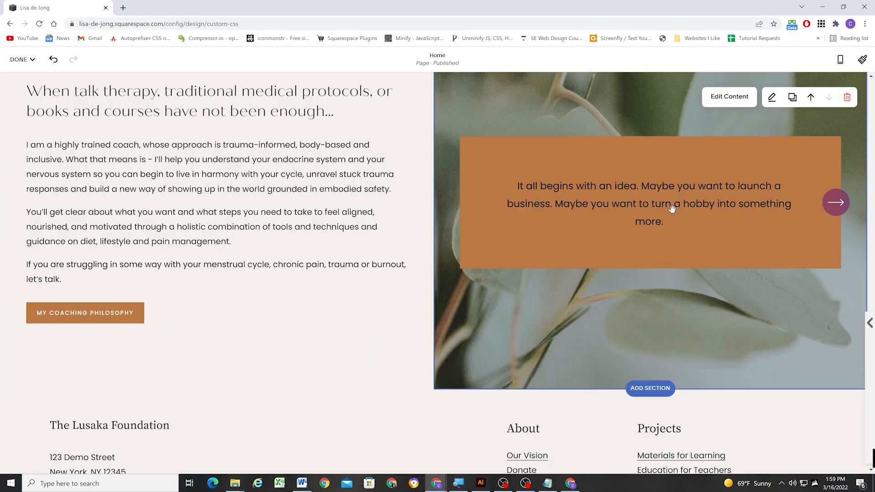
scroll(672, 209, up, 1)
click(771, 97)
click(782, 136)
scroll(796, 242, down, 1)
click(797, 251)
scroll(796, 254, down, 1)
click(796, 254)
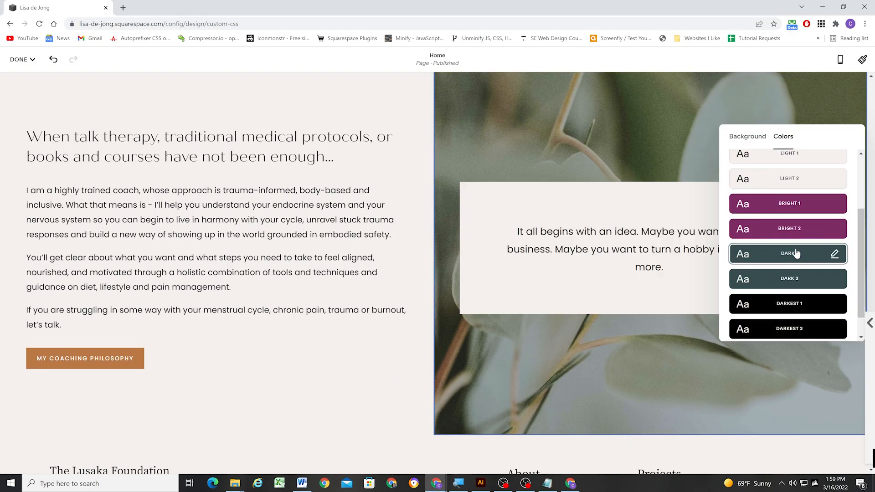
click(619, 335)
Compare the carousel with the Illustrator mockup, save the Home page edits and return to the main site menu.
click(480, 484)
click(483, 486)
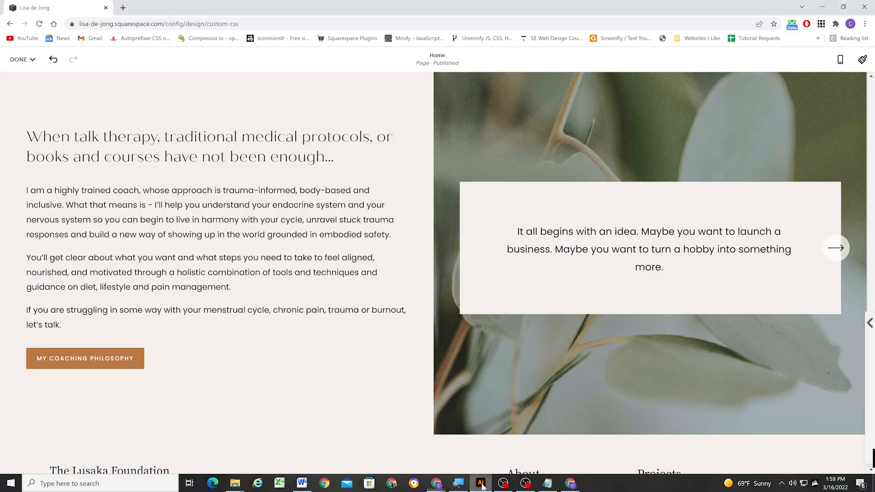
mouse_move(27, 61)
click(29, 80)
click(31, 69)
click(31, 69)
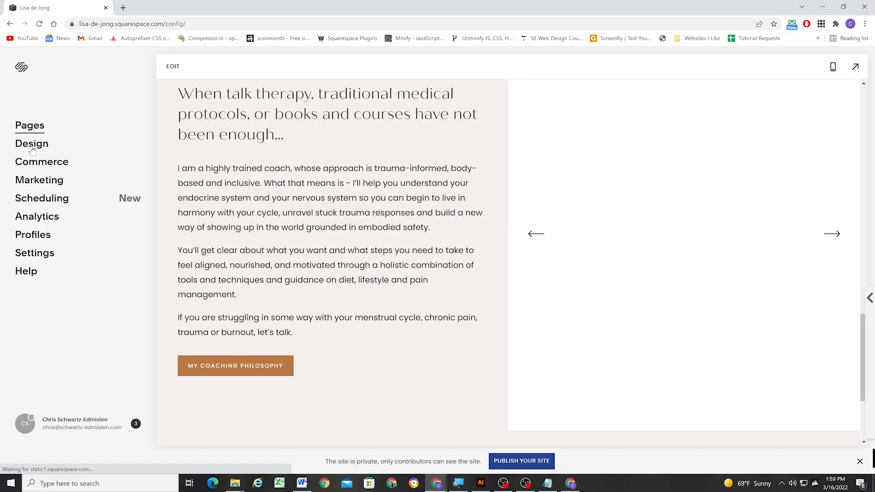
Open the site's colour styles and set the Dark 1 theme's Arrow Background to the orange-brown palette colour.
click(32, 143)
click(34, 131)
click(747, 157)
click(682, 241)
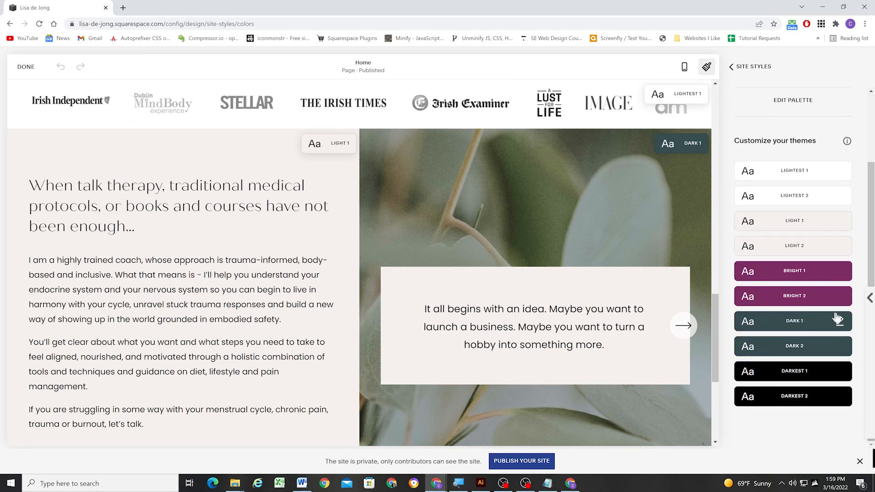
click(854, 173)
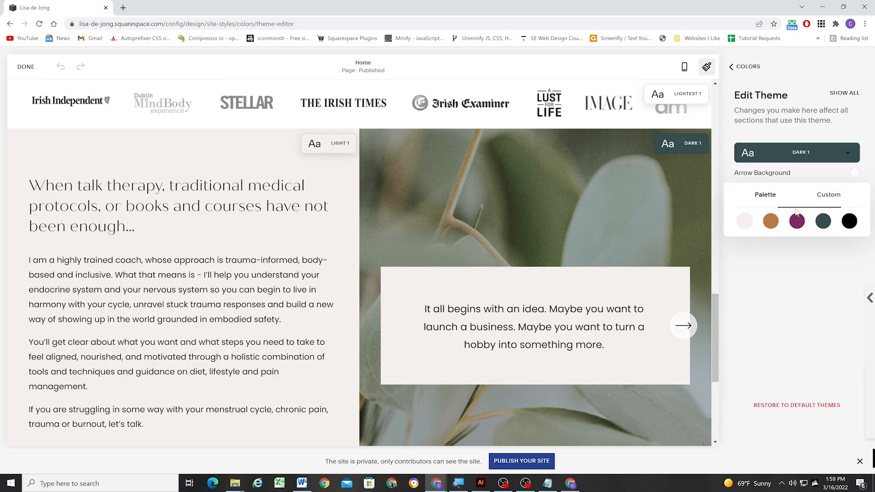
click(770, 222)
Set the Dark 1 theme's Arrow colour to white and save the site styles.
click(680, 301)
click(853, 194)
click(870, 205)
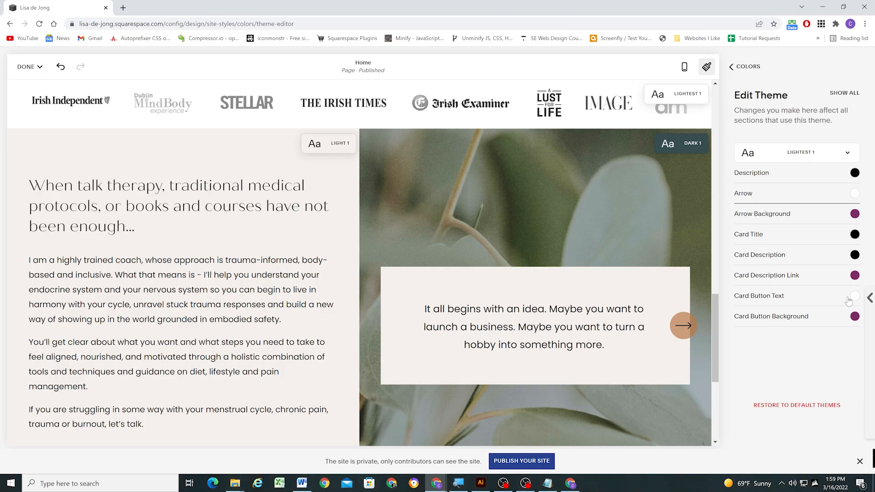
click(816, 156)
click(809, 283)
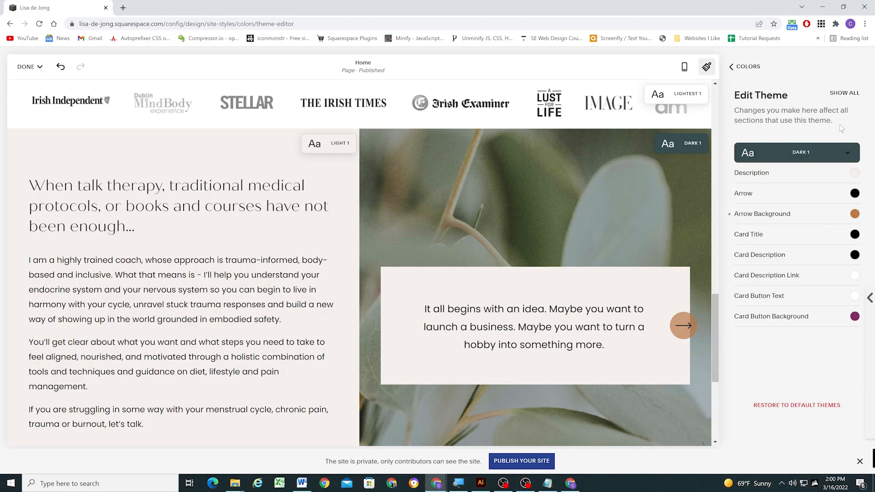
click(853, 194)
click(828, 217)
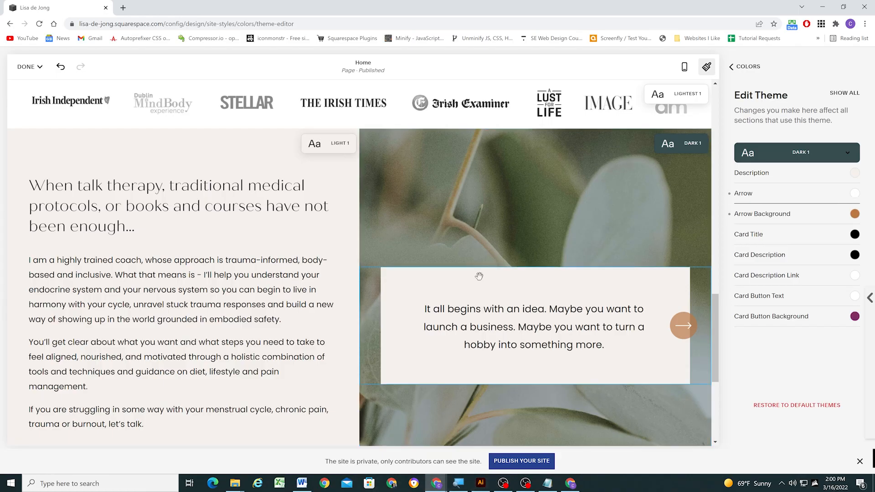
scroll(46, 82, down, 2)
click(27, 66)
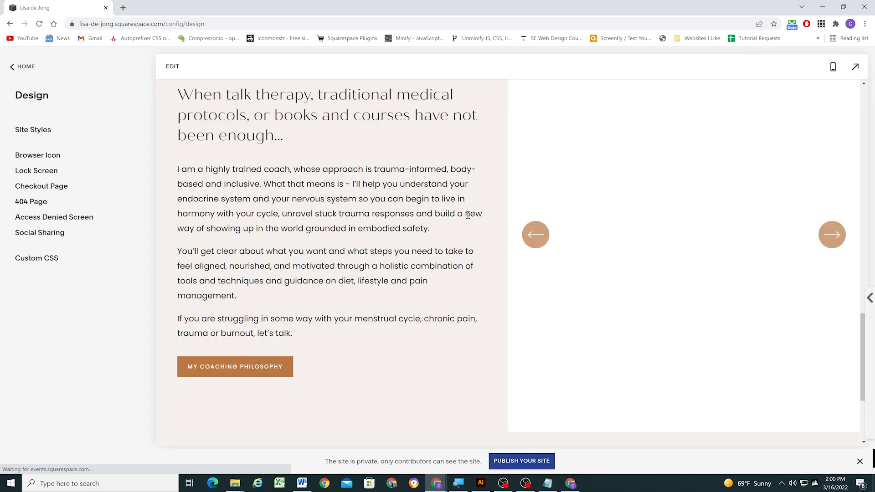
Open the custom CSS and inspect the testimonial carousel's card list item in the browser developer tools.
click(37, 258)
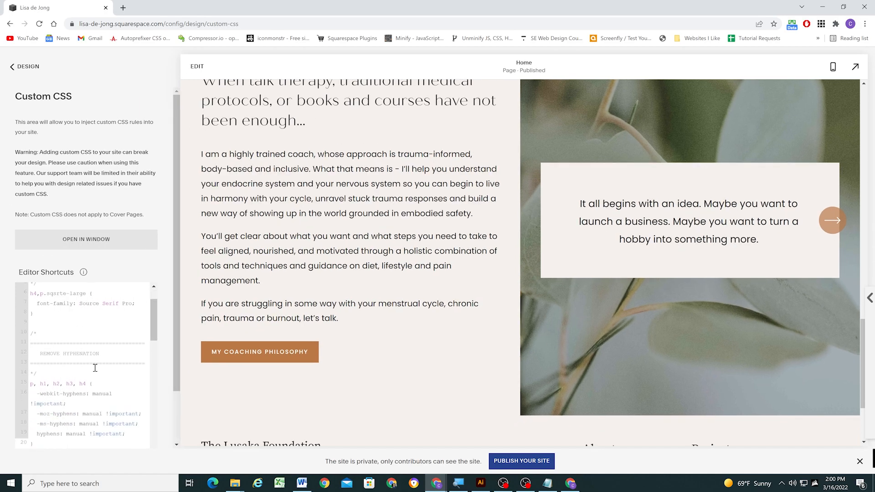
scroll(94, 367, down, 5)
right_click(569, 180)
click(588, 382)
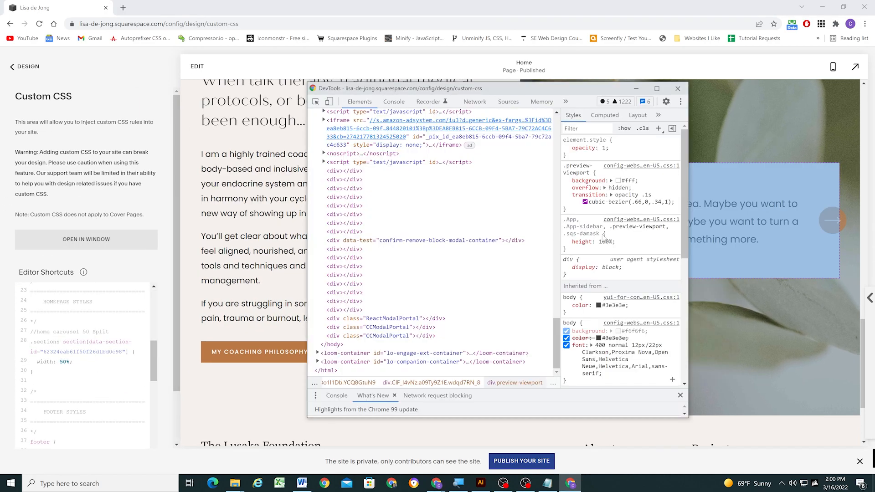
scroll(636, 223, down, 6)
scroll(635, 223, up, 12)
click(462, 218)
scroll(496, 227, down, 1)
click(497, 226)
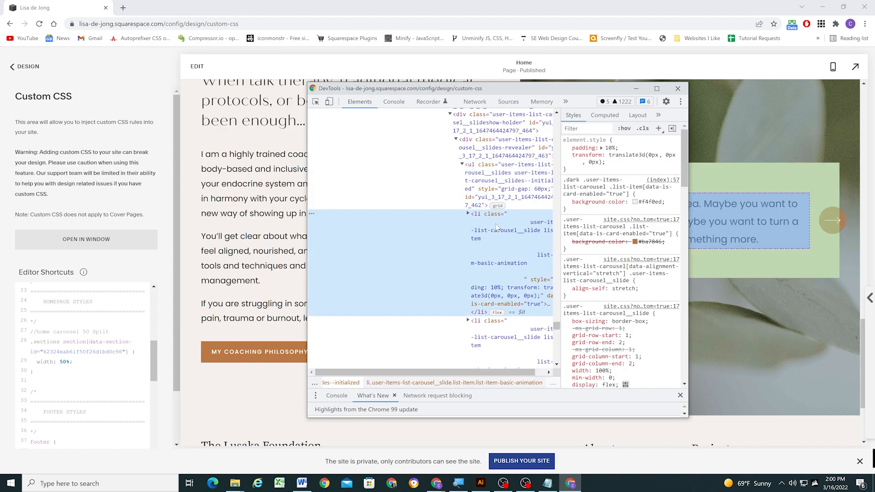
Nest the carousel card selector in the 50 split section's CSS with background-color rgba(244,240,237,.8), and save it.
drag(563, 179, 577, 211)
click(52, 377)
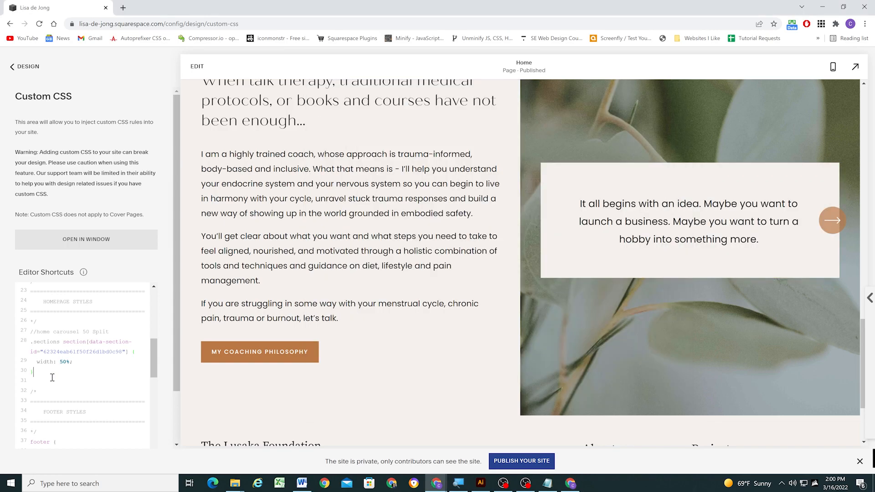
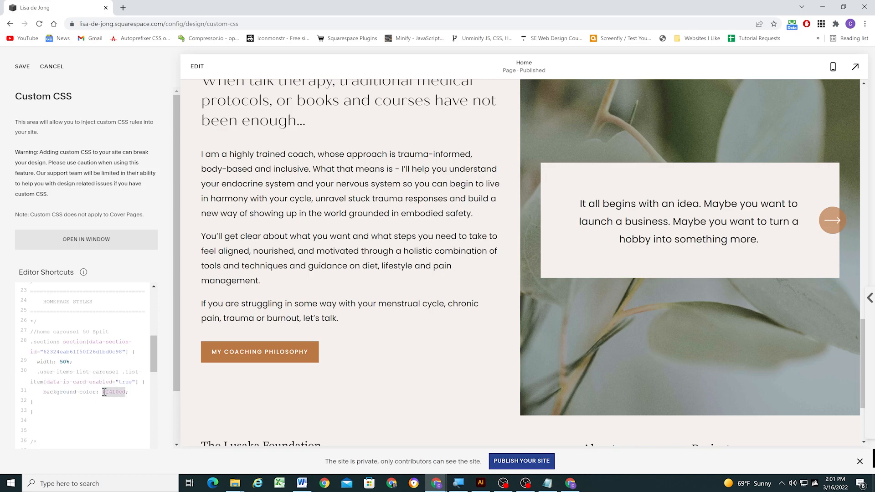
click(566, 483)
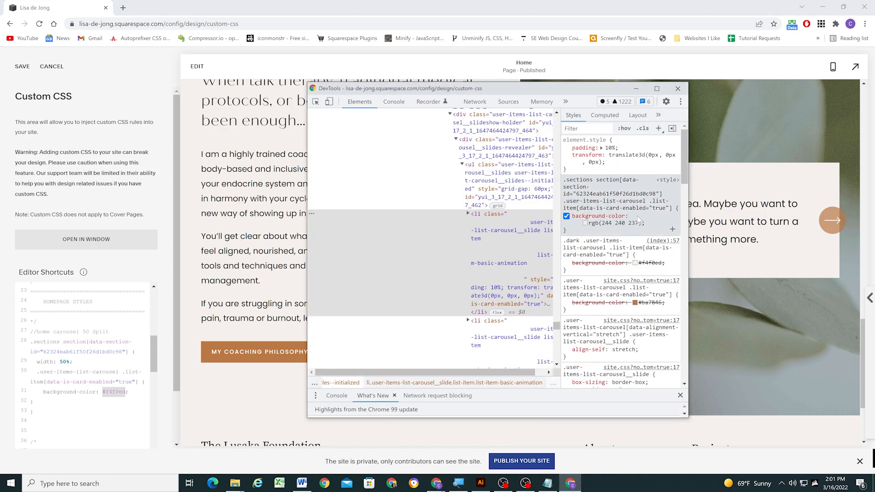
drag(137, 391, 103, 392)
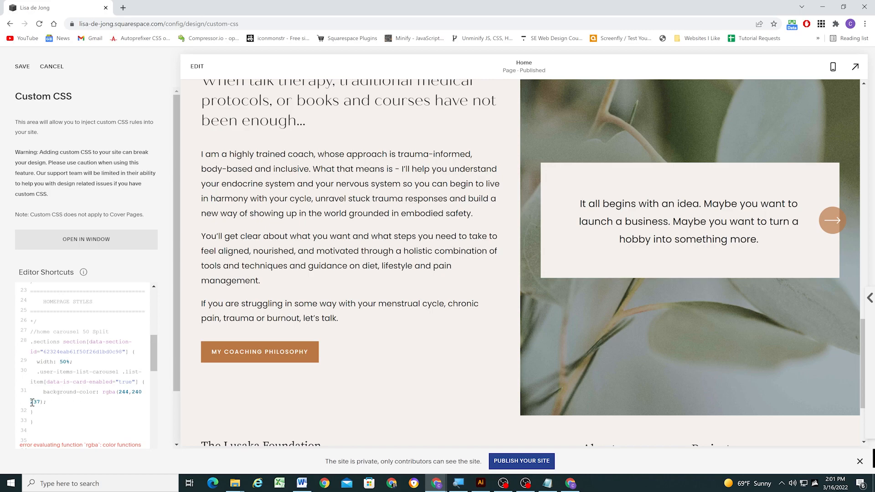
text(,.5)
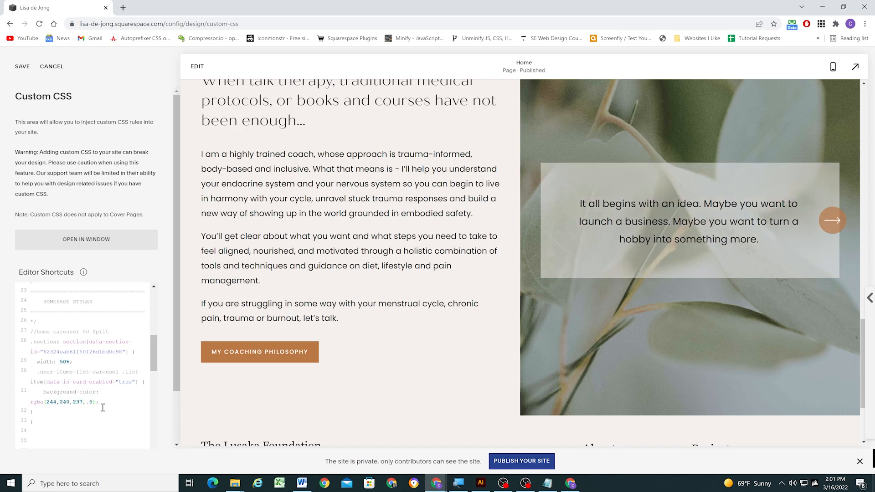
key(BackSpace)
text(8)
click(22, 66)
Switch to the Illustrator homepage mockup and export the practitioner portrait banner group as an image.
click(481, 483)
scroll(496, 276, down, 5)
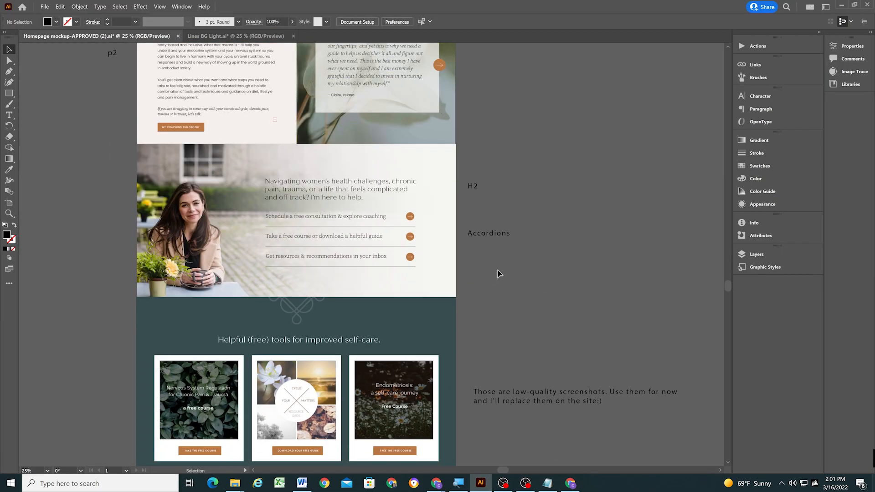
right_click(206, 192)
click(246, 318)
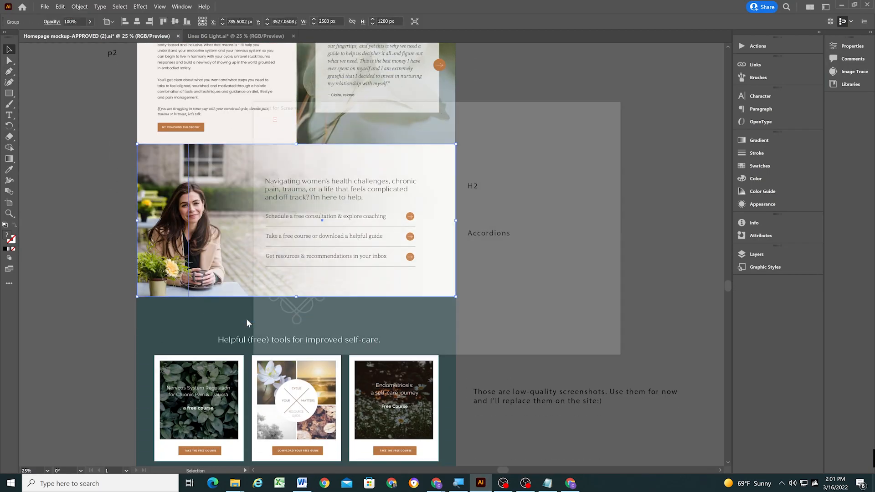
click(561, 343)
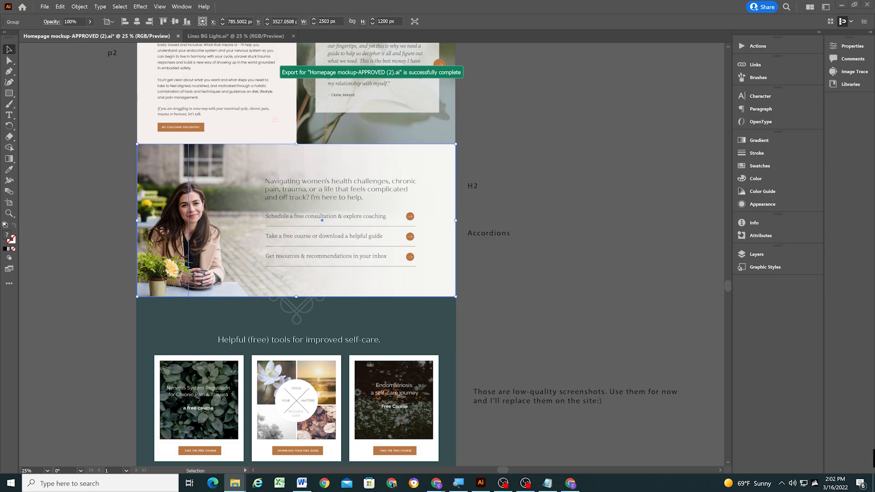
Return to Squarespace, edit the Home page and add a blank section below the testimonial carousel.
click(436, 483)
click(197, 66)
click(654, 329)
click(143, 282)
Use the exported therapeutic practitioner banner as the new section's background image with overlay opacity 0%.
click(784, 127)
click(755, 160)
click(747, 244)
click(106, 137)
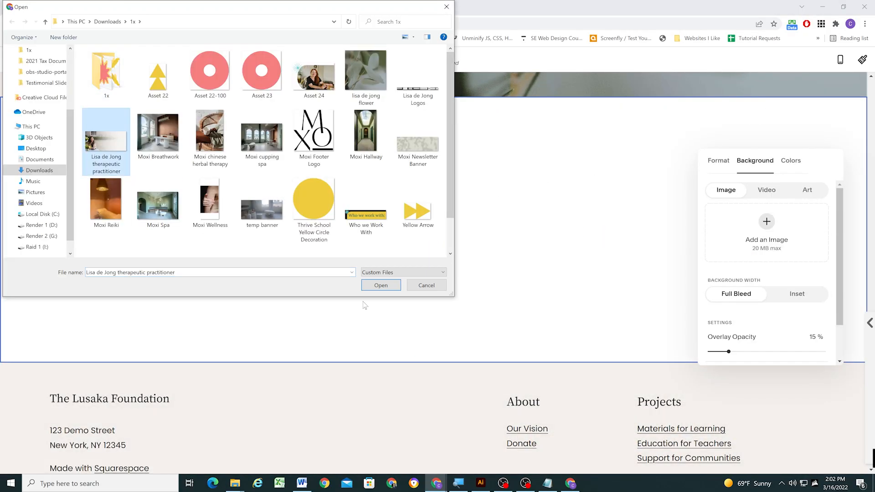
click(381, 285)
scroll(737, 311, down, 1)
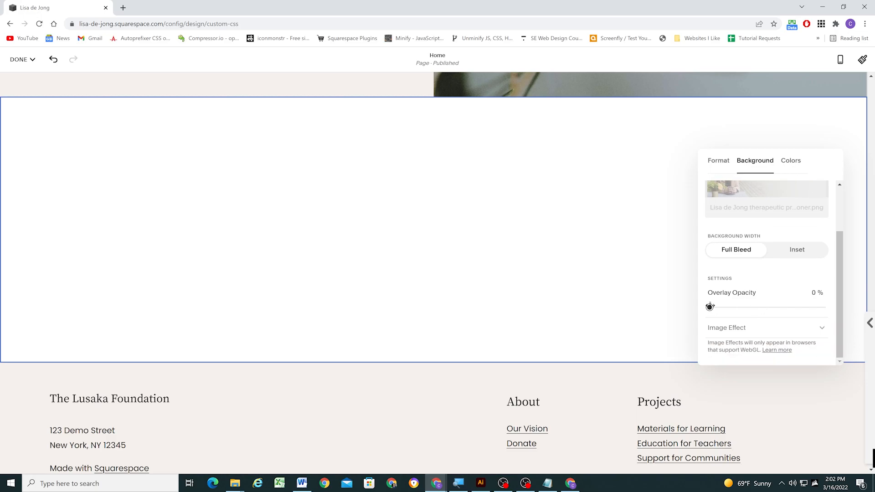
Copy the "Navigating women's health challenges" heading from the Illustrator mockup into a text block in the new banner section.
key(alt+Tab)
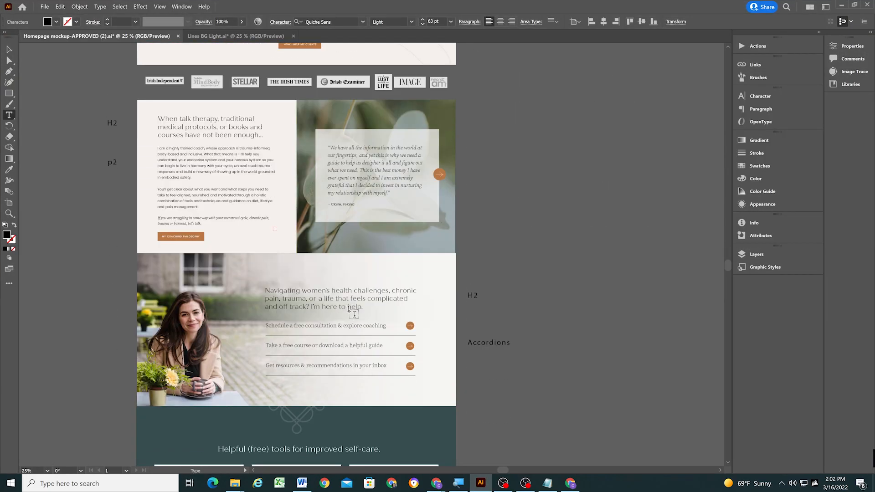
triple_click(340, 297)
key(ctrl+c)
key(alt+Tab)
click(434, 246)
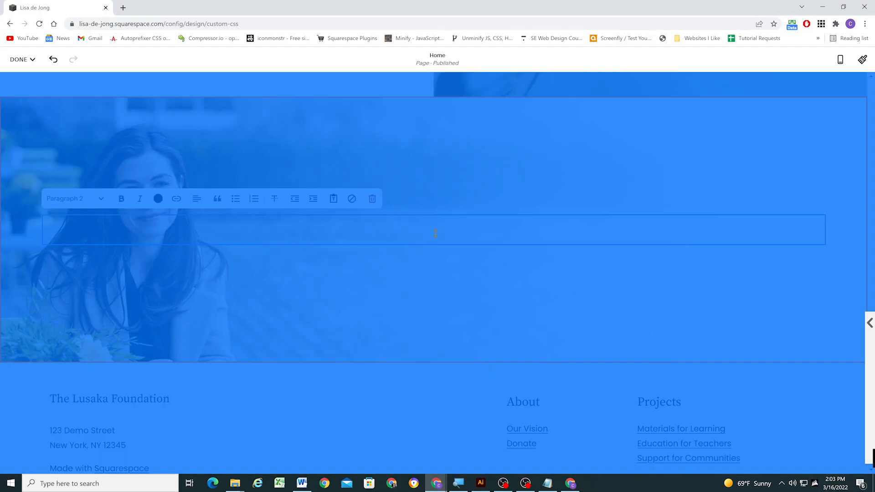
key(ctrl+v)
Format the pasted text as Heading 2 and delete the extra character before its first word.
key(ctrl+a)
click(75, 199)
click(68, 240)
click(256, 301)
click(54, 233)
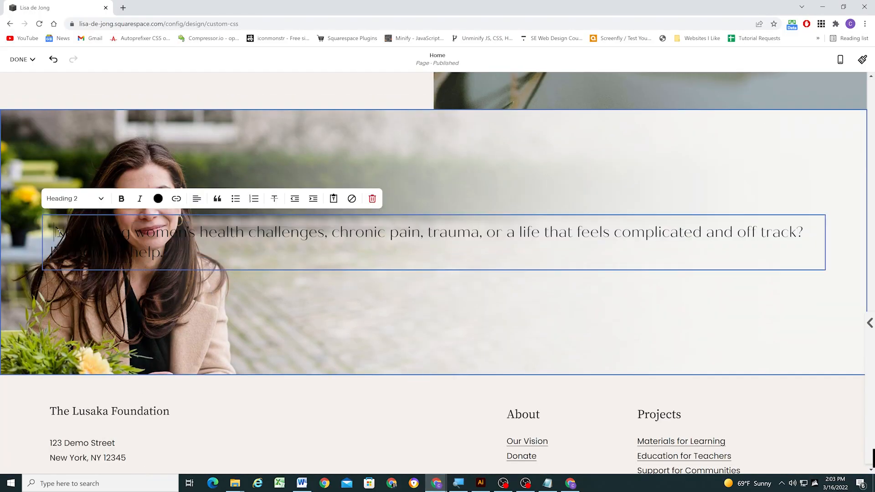
key(BackSpace)
Align the banner section's content to the right and set its content width to a custom 50.
click(387, 326)
click(772, 137)
click(763, 240)
click(813, 303)
click(815, 241)
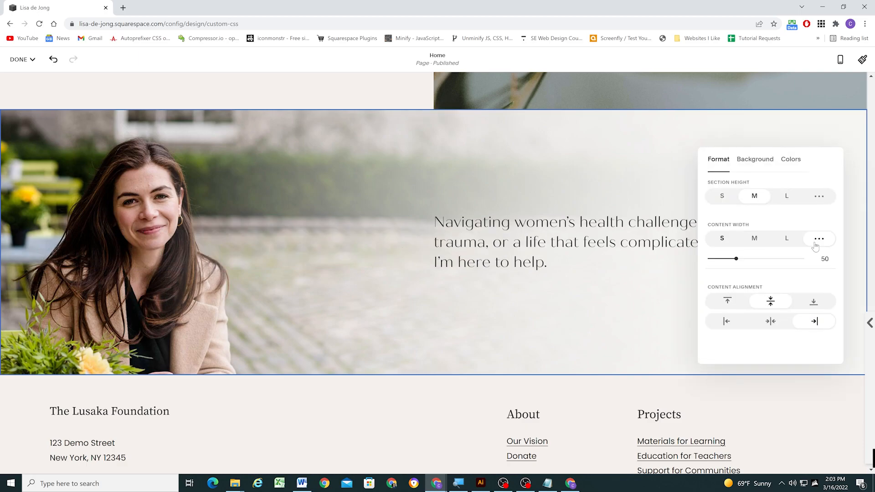
Add an Accordion block beneath the "Navigating women's health challenges" heading.
click(625, 280)
scroll(790, 319, down, 2)
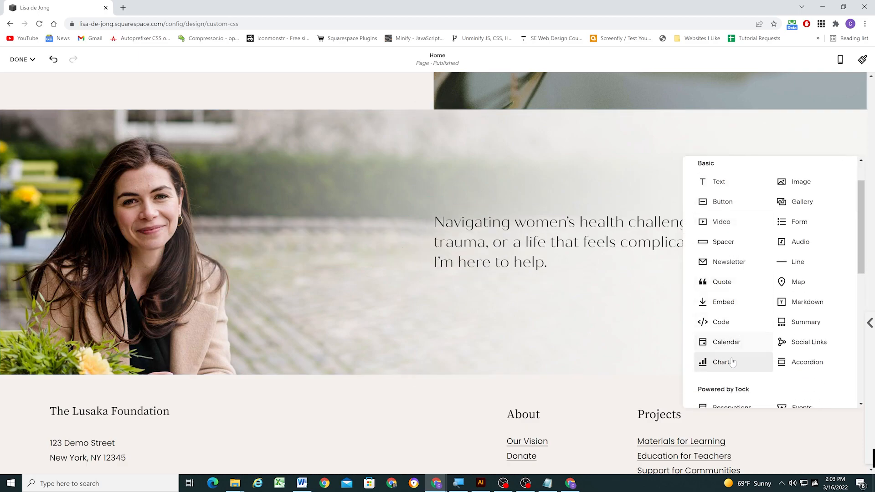
click(790, 320)
click(346, 240)
Change the accordion's icon from plus to the down arrow and save the page.
click(497, 258)
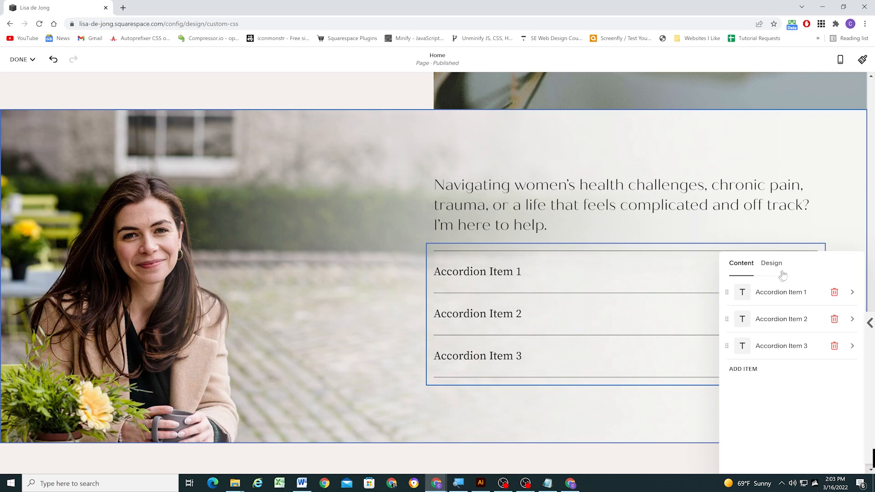
click(779, 268)
scroll(770, 390, down, 3)
drag(805, 272, 727, 212)
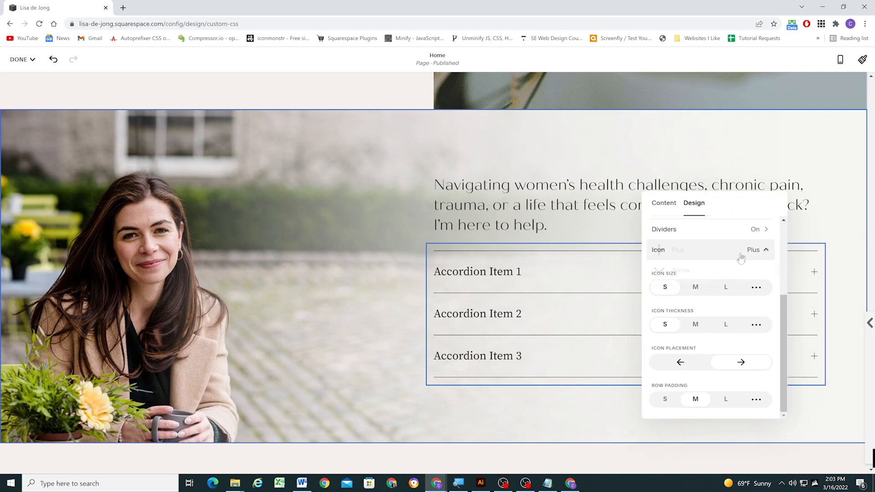
click(252, 245)
click(23, 61)
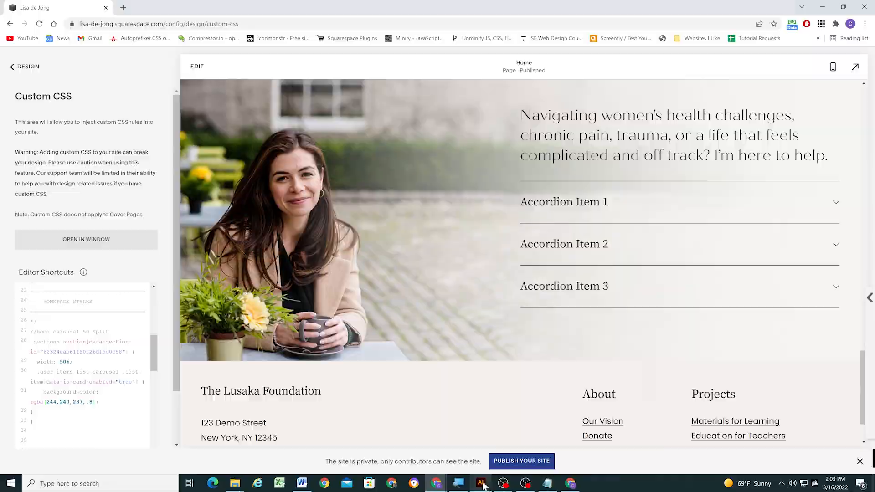
Consult the Illustrator mockup's lower sections and add a blank section below the accordion banner on the Home page.
click(481, 484)
scroll(330, 285, down, 8)
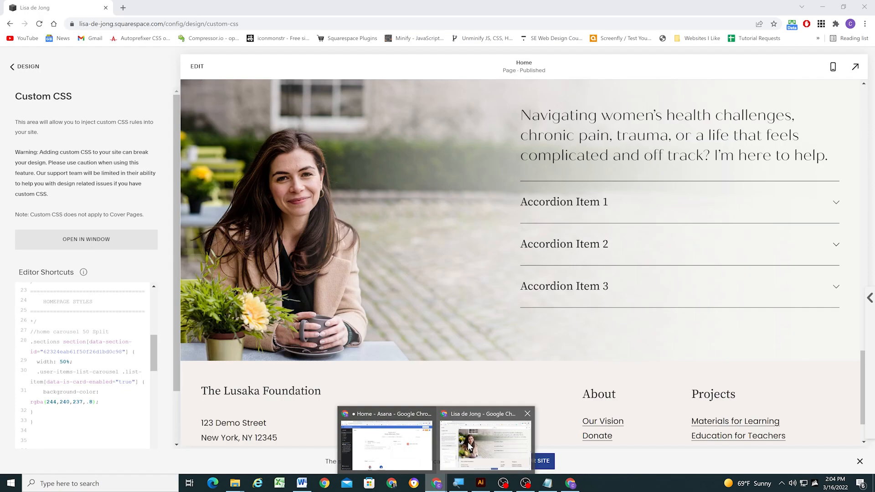
click(470, 447)
scroll(410, 283, down, 2)
click(197, 67)
click(436, 314)
click(142, 282)
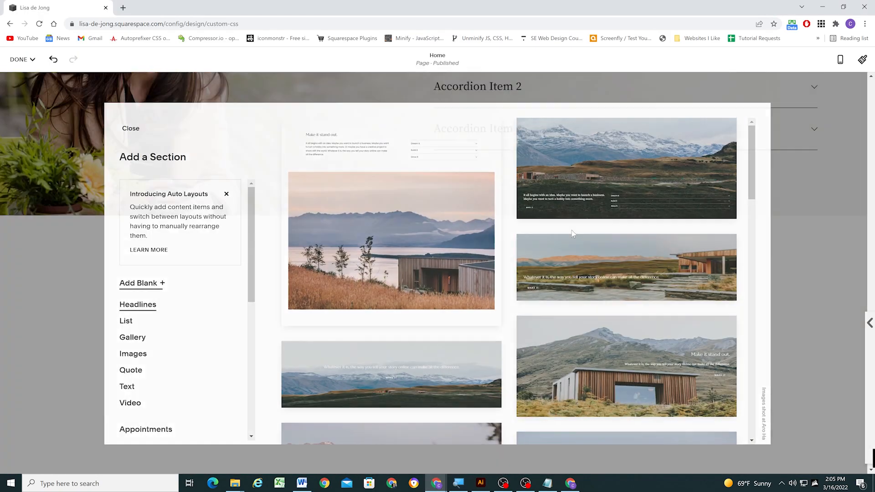
Apply the dark teal colour theme to the new blank section and save the page.
click(771, 122)
click(791, 160)
scroll(774, 274, down, 2)
click(772, 280)
click(602, 228)
mouse_move(23, 59)
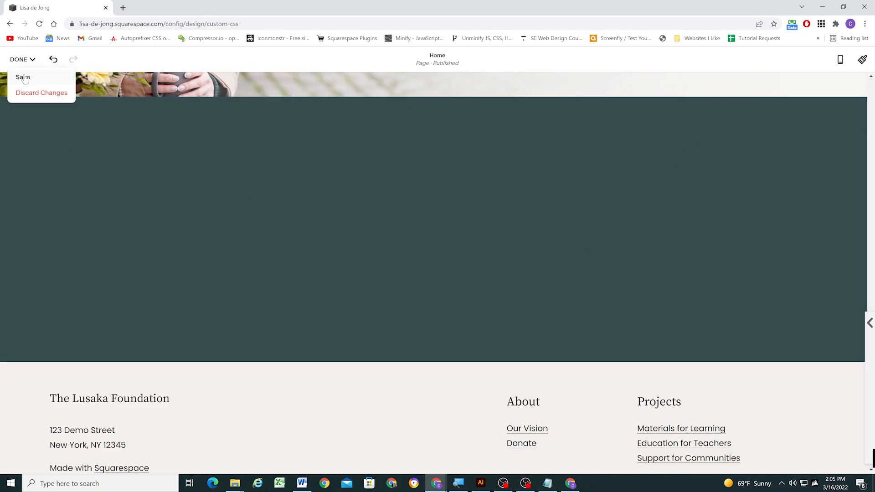
click(24, 77)
Switch to Illustrator and fill the background rectangle in Lines BG Light.ai with the dark teal colour.
click(480, 483)
double_click(8, 234)
key(ctrl+v)
click(533, 183)
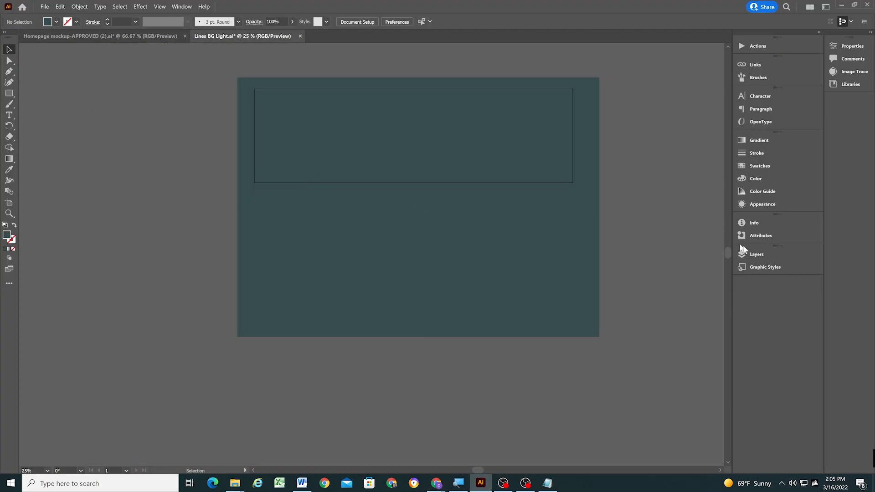
Place the teal rectangle behind the ornament group and move both down to align with the artboard's top edge.
click(756, 254)
drag(679, 284, 678, 285)
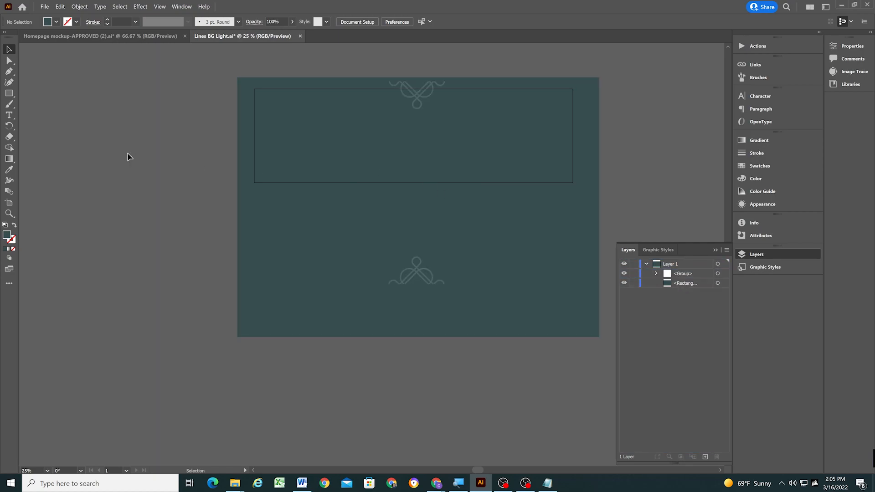
click(385, 144)
drag(433, 106, 433, 114)
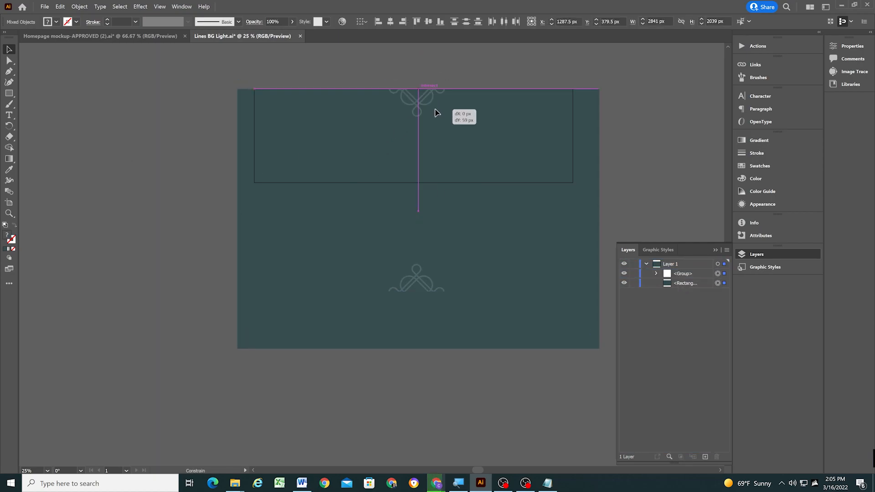
click(182, 136)
Extend the artboard down to the base of the lower ornament and shorten the teal rectangle to the same bottom edge.
click(9, 202)
drag(414, 183, 414, 292)
key(Escape)
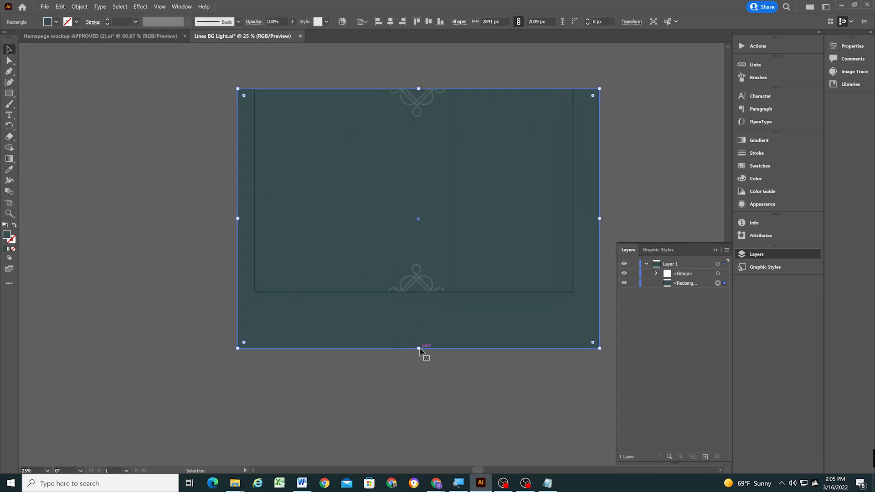
drag(419, 349, 429, 294)
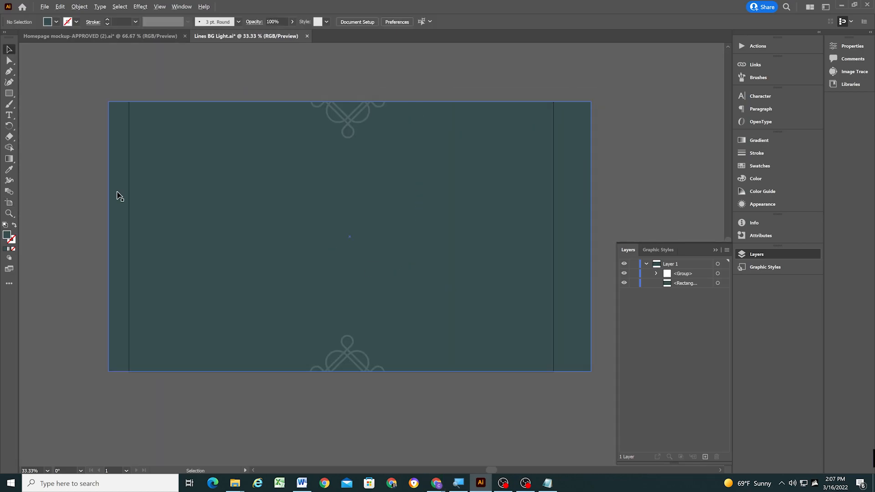
Export the teal ornament artboard for the web as a JPEG to the Downloads folder.
scroll(117, 193, down, 2)
click(44, 8)
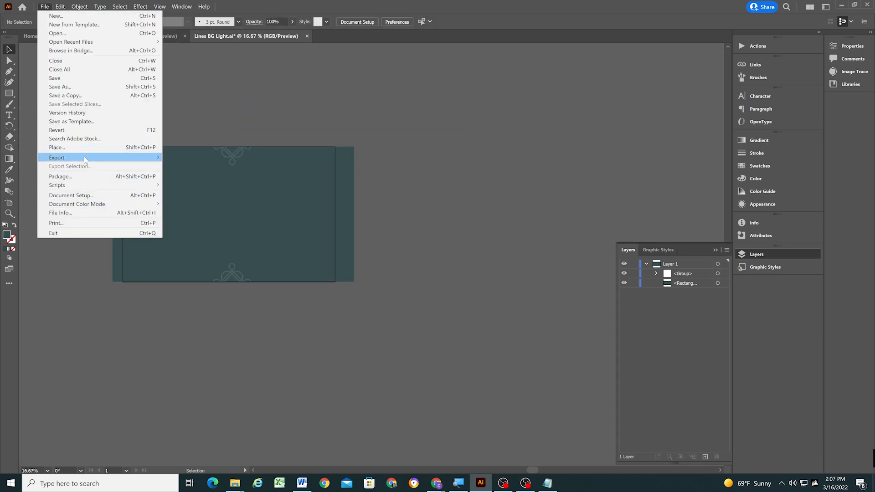
mouse_move(85, 158)
click(205, 176)
key(Return)
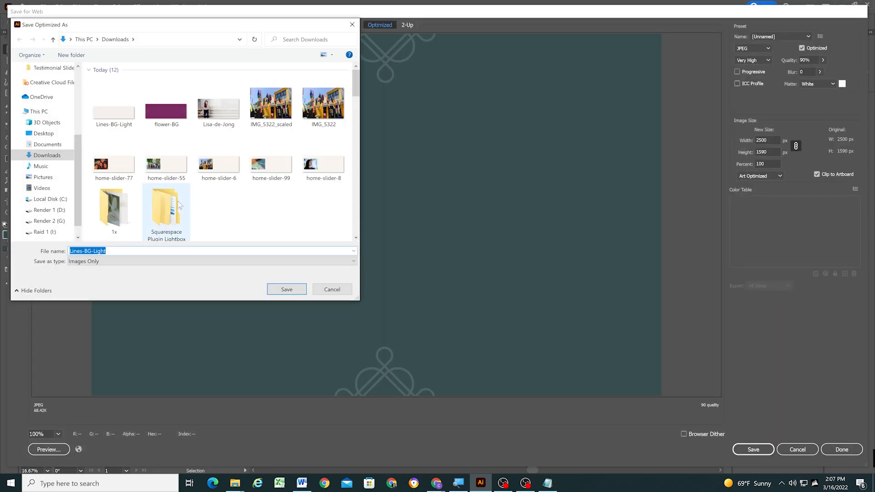
key(Return)
Save the Illustrator document as a new file named Flower BG Dark.
click(44, 7)
click(67, 86)
text(Flower BG Dark)
key(Return)
key(Return)
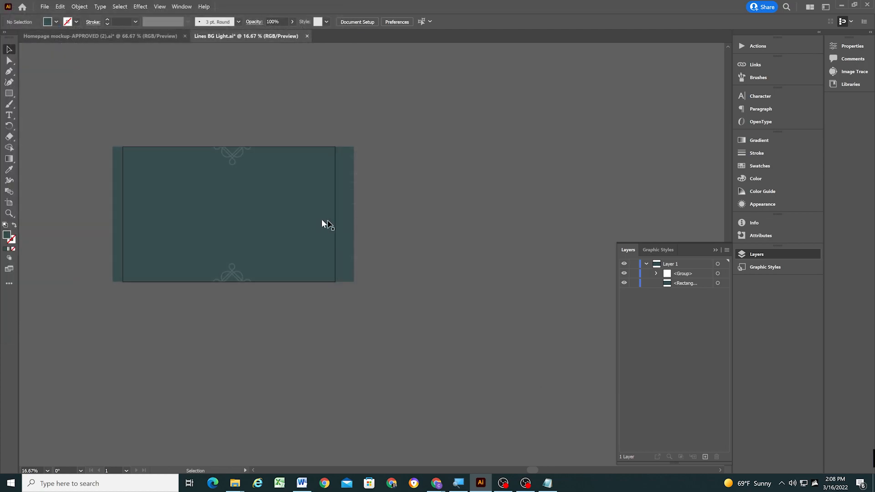
key(ctrl+equal)
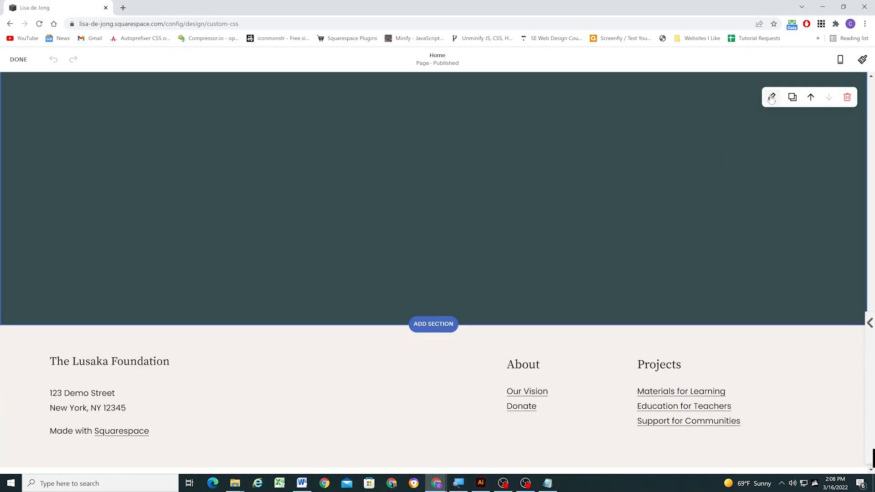
Switch to Squarespace in Chrome and add flower-BG-Dark.jpg from Downloads as the blank teal section's background image.
click(771, 98)
click(756, 214)
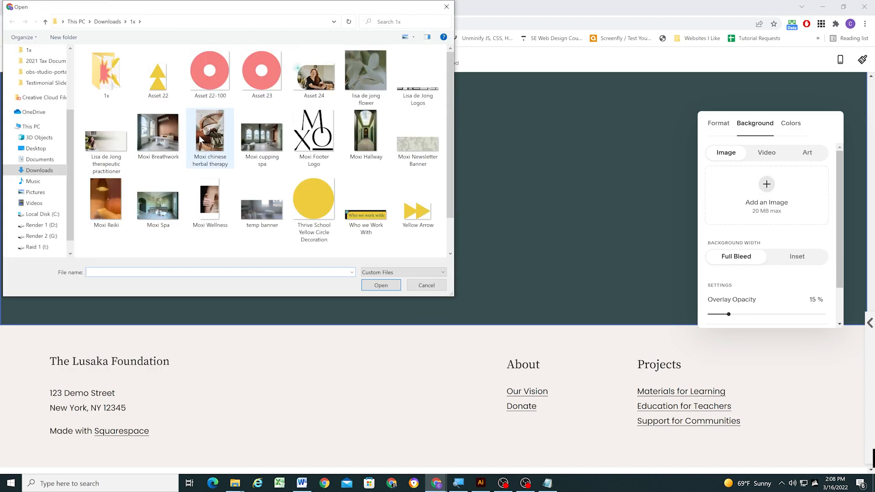
key(alt+Up)
click(101, 90)
click(382, 289)
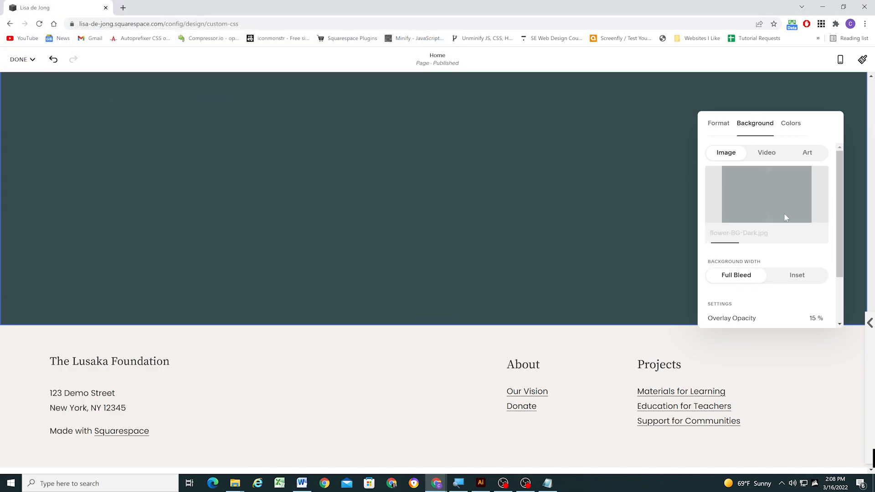
Set the background's overlay opacity to 0% and move its focal point to the image's top edge.
scroll(788, 211, down, 2)
drag(729, 270, 703, 266)
scroll(584, 223, up, 1)
scroll(769, 249, up, 2)
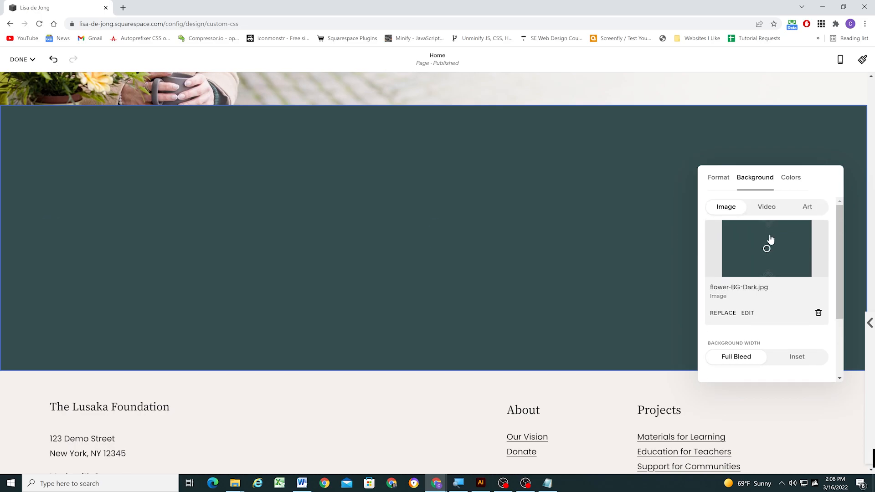
click(625, 221)
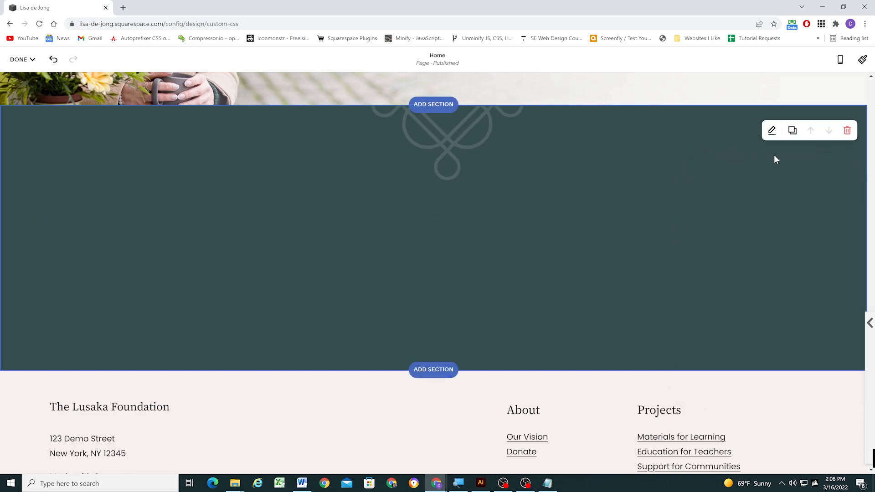
Duplicate the teal section and move the copy's background focal point to the image's bottom edge.
click(793, 130)
scroll(594, 190, down, 5)
click(770, 166)
click(755, 206)
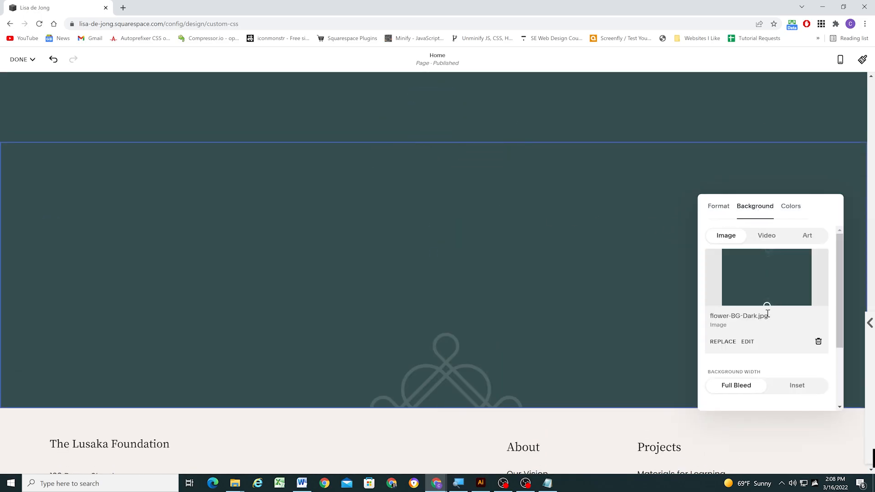
scroll(561, 217, up, 5)
click(566, 217)
Crop the lower ornament out of the upper teal section's background image and save the edited image.
click(767, 130)
click(755, 169)
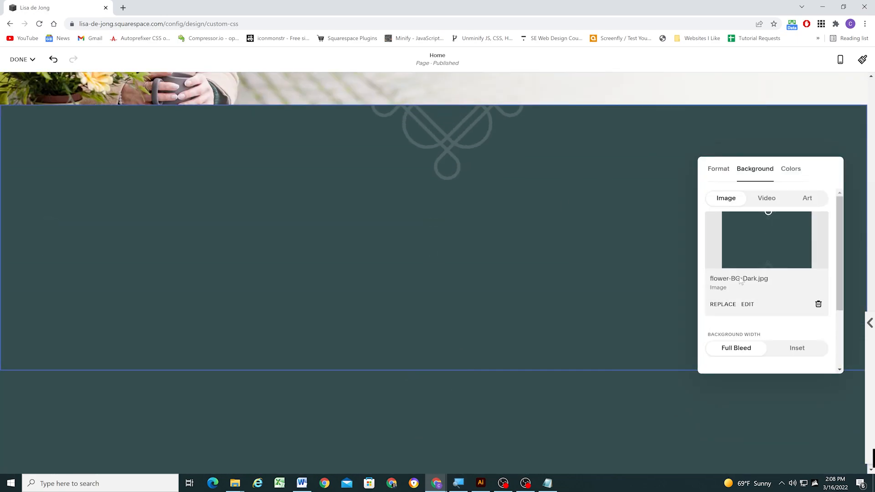
click(745, 304)
click(840, 59)
click(748, 228)
drag(366, 423, 377, 259)
click(21, 59)
click(472, 280)
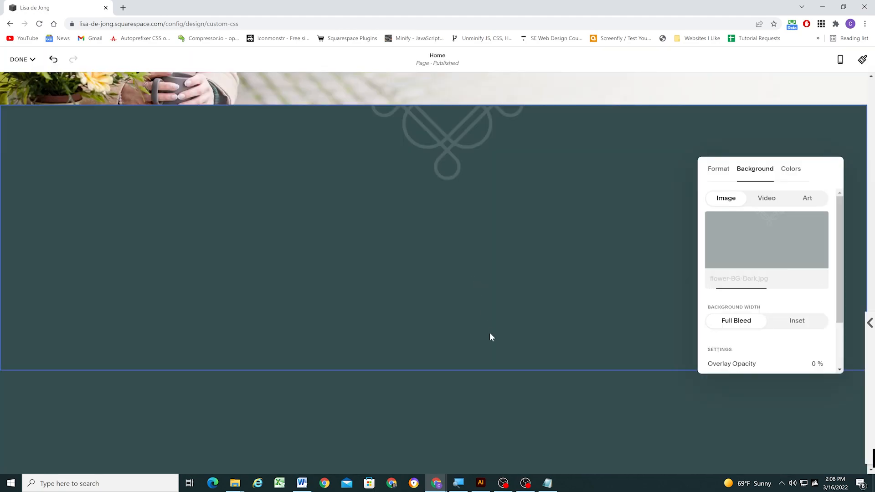
Move the cropped background's focal point to the top edge in the upper teal section.
scroll(438, 217, down, 7)
click(438, 216)
scroll(559, 253, up, 6)
click(771, 351)
click(755, 214)
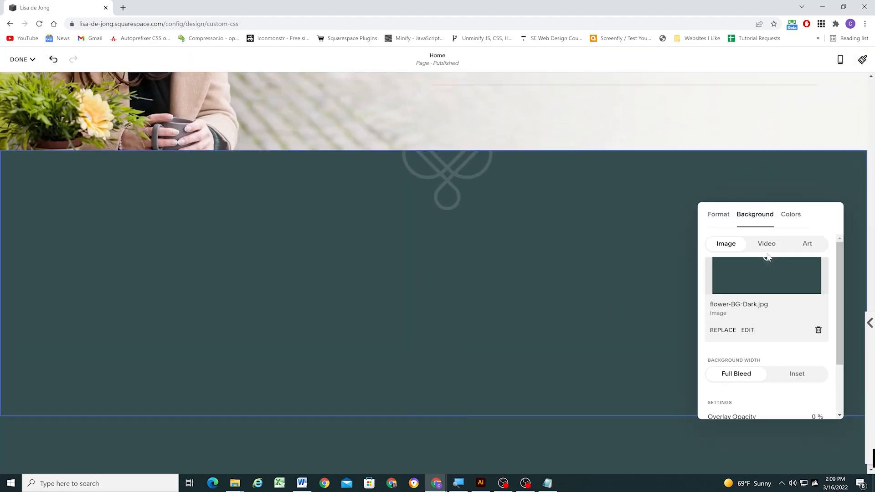
click(283, 231)
Crop the upper ornament out of the duplicated section's background image and align the image to the section's bottom edge.
scroll(284, 230, down, 6)
click(771, 169)
click(755, 207)
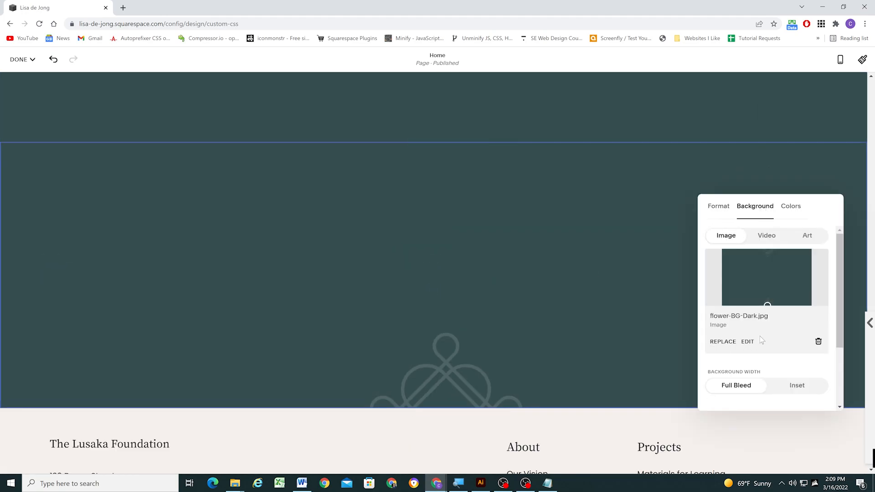
click(748, 341)
click(841, 60)
drag(368, 87, 385, 147)
click(22, 60)
click(471, 280)
scroll(438, 322, up, 7)
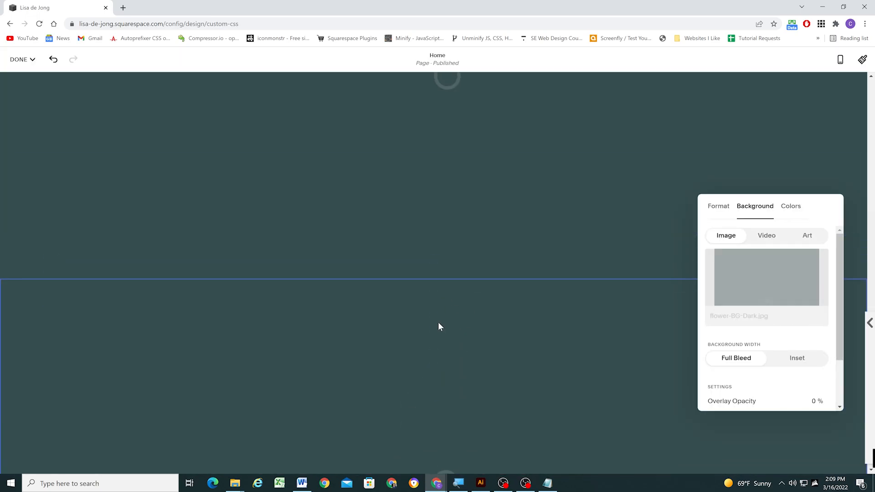
click(439, 322)
scroll(447, 244, down, 7)
click(771, 168)
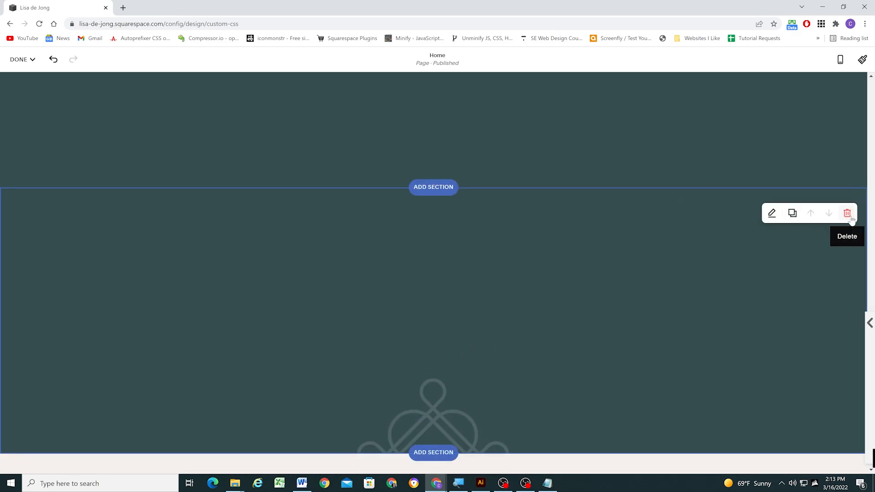
Delete the duplicated section and add a list section with three framed image cards in its place.
click(846, 213)
click(486, 281)
click(431, 300)
click(126, 319)
scroll(401, 274, down, 5)
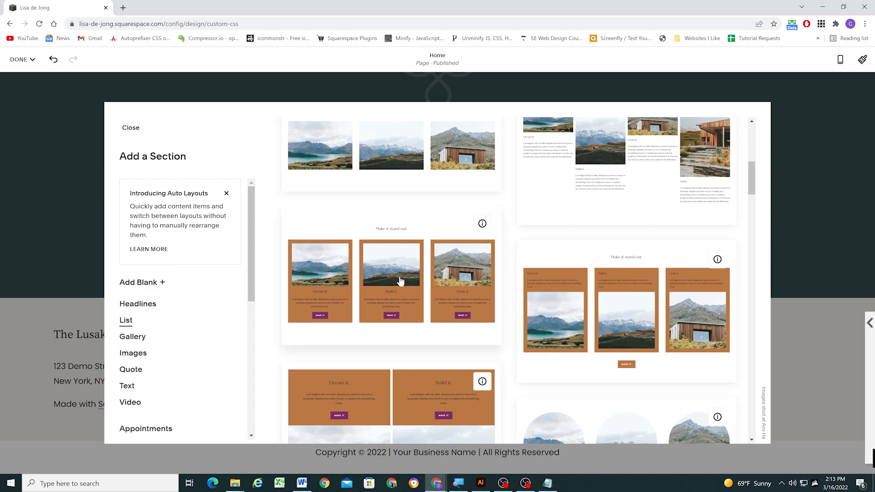
click(401, 281)
Apply the dark teal colour theme to the new list section.
click(772, 118)
click(784, 151)
scroll(798, 227, down, 3)
click(801, 244)
Add flower-BG-Dark.jpg from Downloads as the list section's background image.
scroll(801, 245, up, 5)
click(751, 245)
click(793, 311)
click(770, 334)
double_click(102, 88)
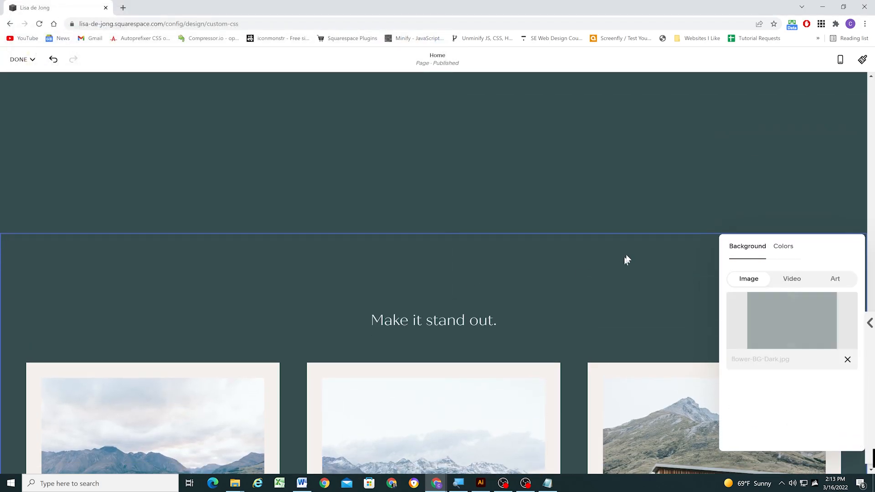
Crop the list section's background to its lower ornament, with the focal point at the bottom edge and overlay opacity 0%.
scroll(629, 228, down, 6)
scroll(661, 214, down, 1)
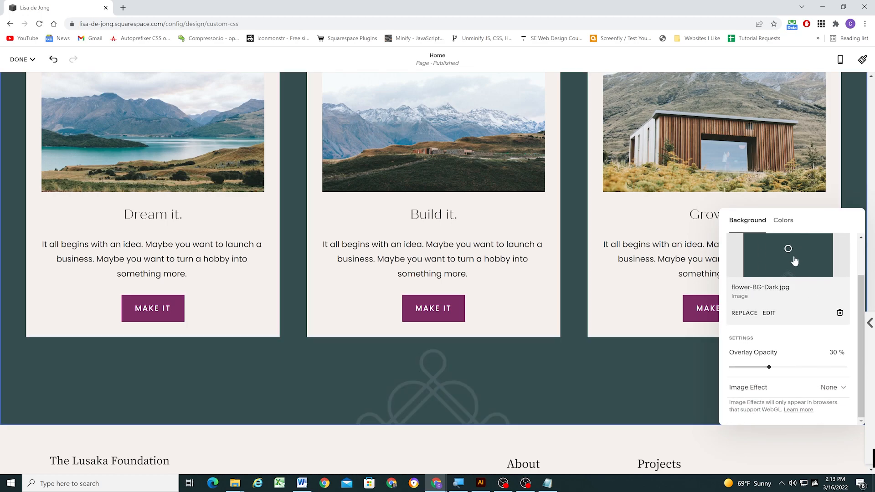
scroll(309, 153, up, 5)
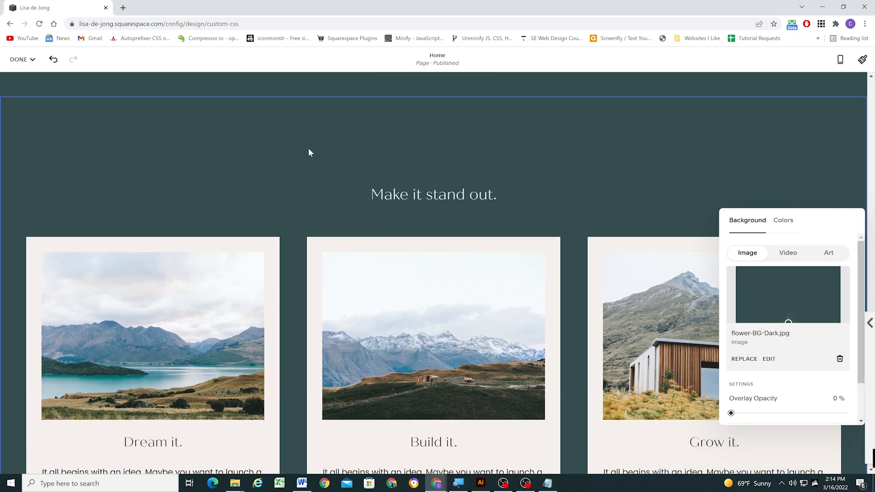
Hide the list section's "Make it stand out." title.
click(581, 179)
click(809, 121)
click(743, 152)
click(848, 197)
scroll(540, 221, up, 2)
Set the list section's vertical padding to 0vmax at the top and 13vmax at the bottom.
click(807, 200)
scroll(798, 255, down, 15)
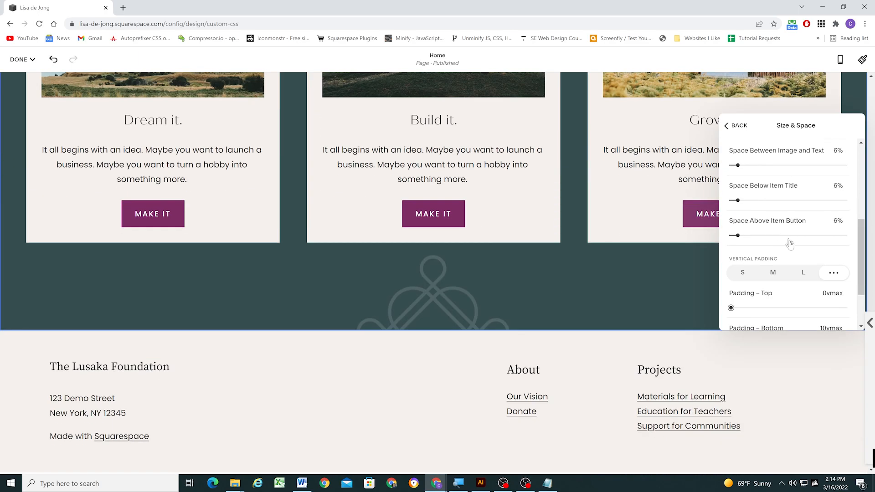
scroll(789, 244, down, 2)
drag(789, 272, 806, 272)
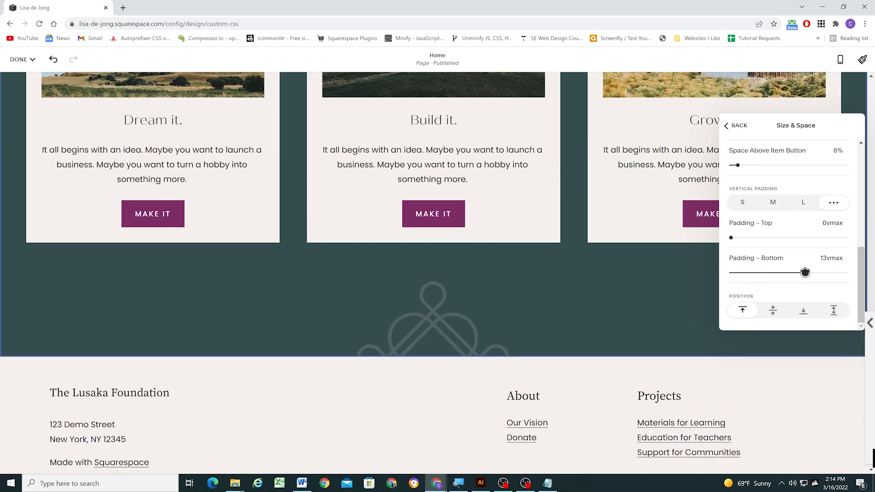
click(338, 297)
Copy the heading "Helpful (free) tools for improved self-care." from the Illustrator mockup and start a text block in the teal section above the cards.
scroll(337, 297, up, 2)
click(481, 483)
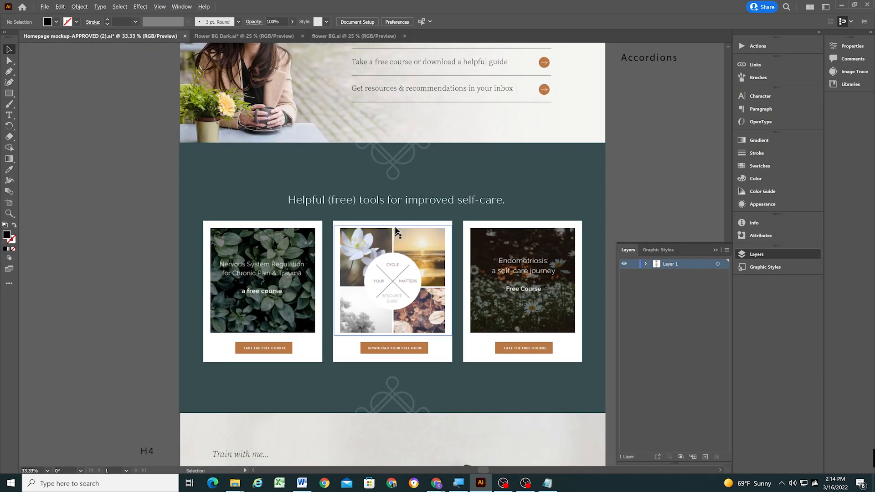
click(407, 202)
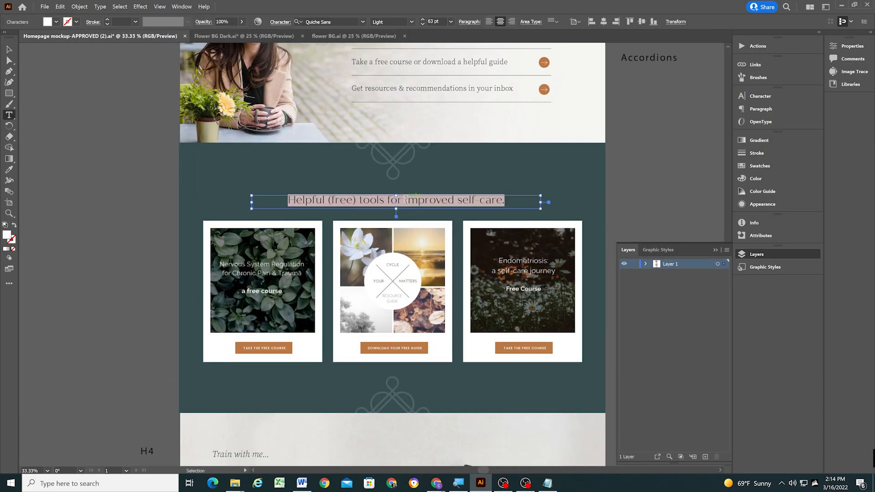
click(436, 483)
scroll(346, 149, up, 2)
click(343, 142)
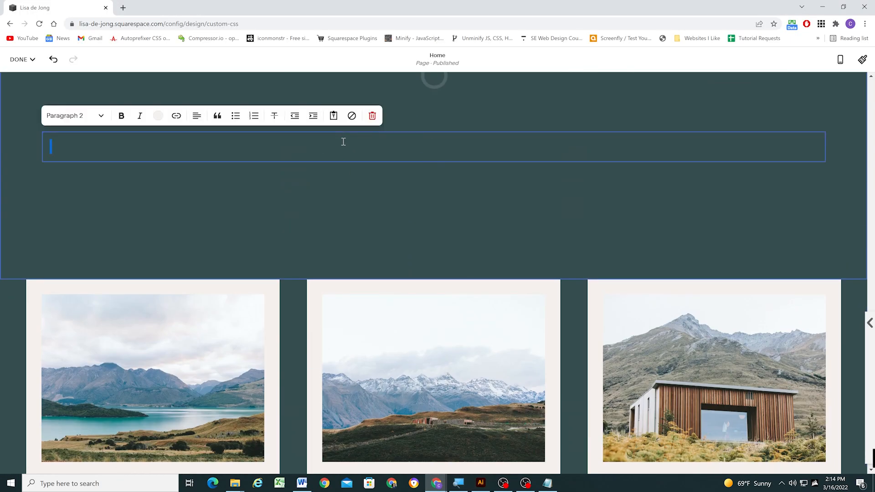
Enter "Helpful (free) tools for improved self-care." in the text block, apply a heading style and centre it.
drag(63, 152, 48, 152)
click(75, 116)
click(76, 160)
click(367, 153)
click(197, 117)
click(196, 138)
click(676, 170)
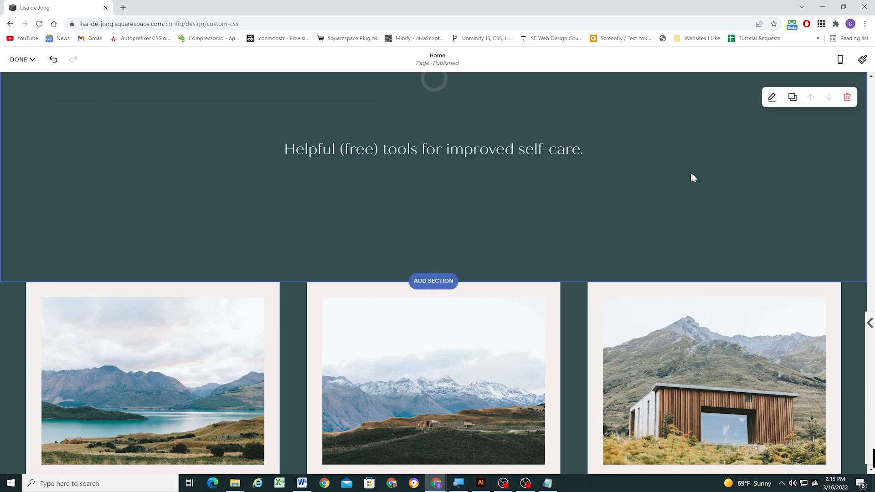
Align the heading section's content to the bottom and set its section height to S.
click(771, 95)
click(814, 246)
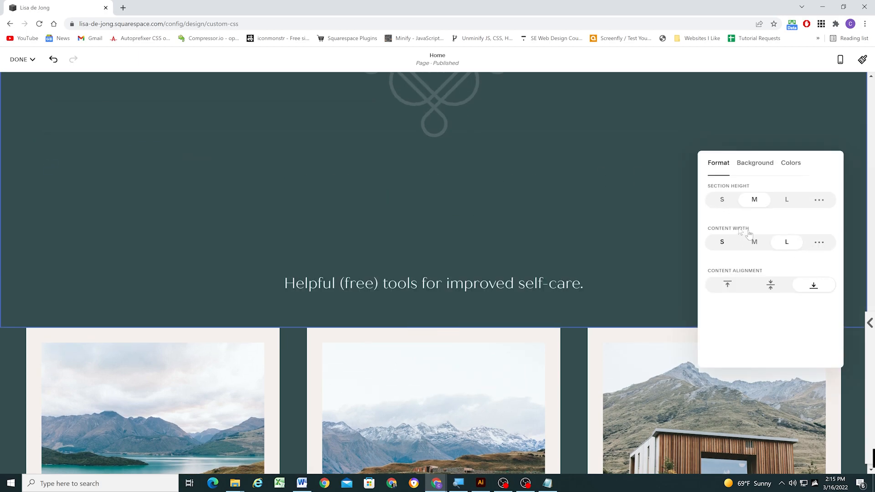
click(727, 199)
click(211, 178)
scroll(379, 159, down, 2)
scroll(274, 123, up, 1)
Compare the heading and card sections with the self-care tools area in the Illustrator mockup.
click(481, 483)
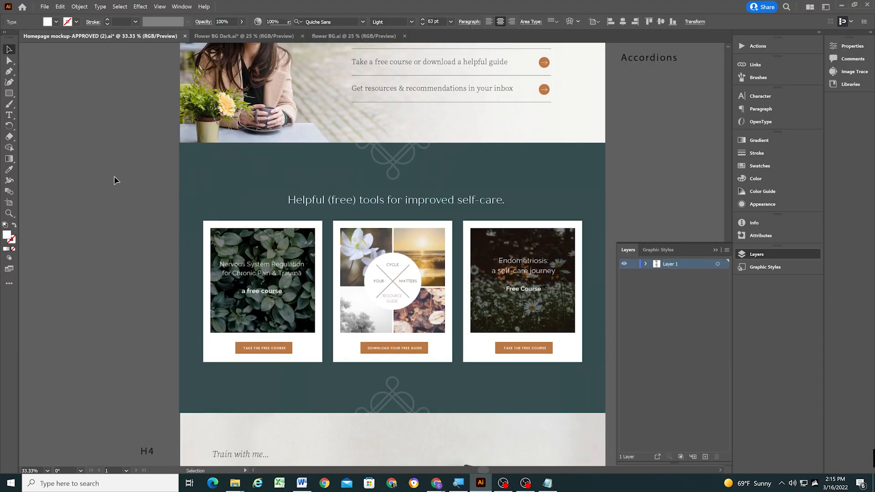
scroll(116, 181, down, 1)
click(436, 483)
click(483, 447)
scroll(311, 165, down, 3)
scroll(311, 165, up, 1)
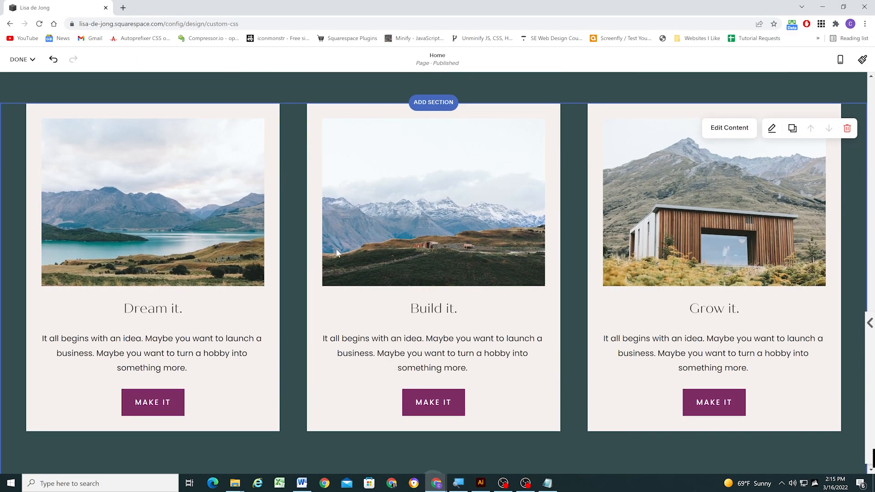
scroll(336, 249, up, 1)
click(771, 174)
click(303, 223)
scroll(301, 225, down, 1)
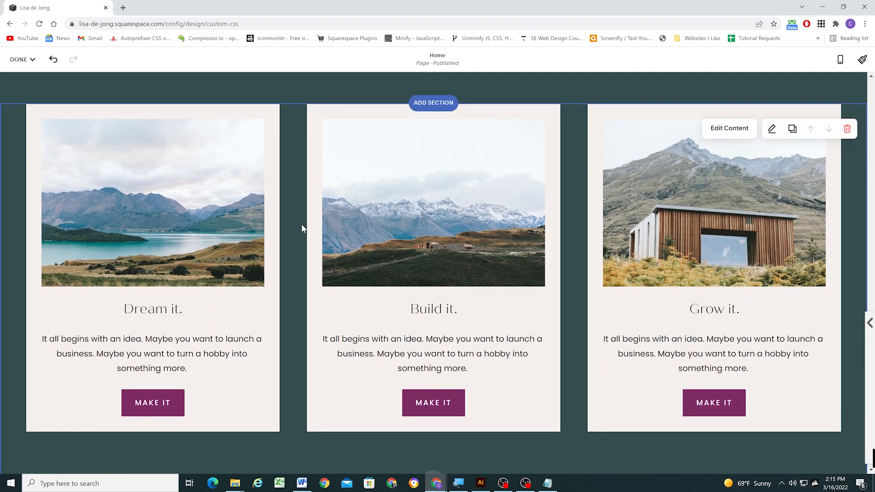
Hide the item titles and body text on the cards to match the mockup, keeping images and buttons.
click(735, 155)
click(481, 483)
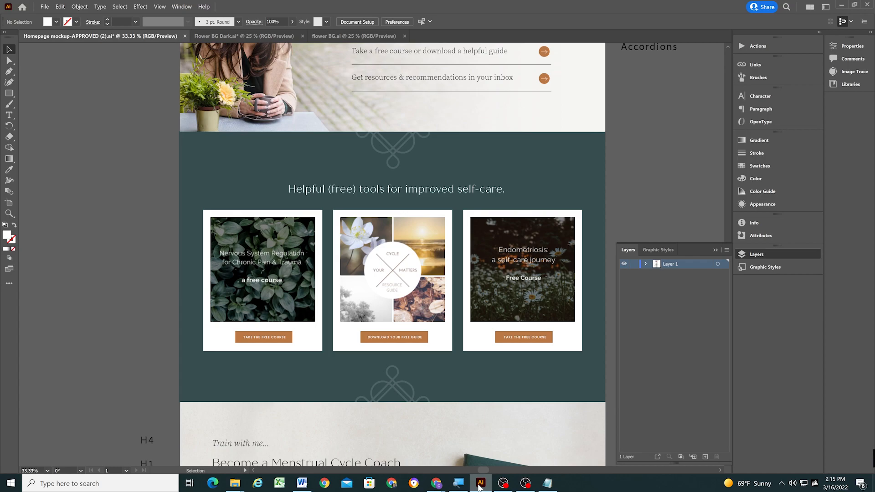
click(480, 483)
click(743, 158)
click(807, 287)
click(806, 309)
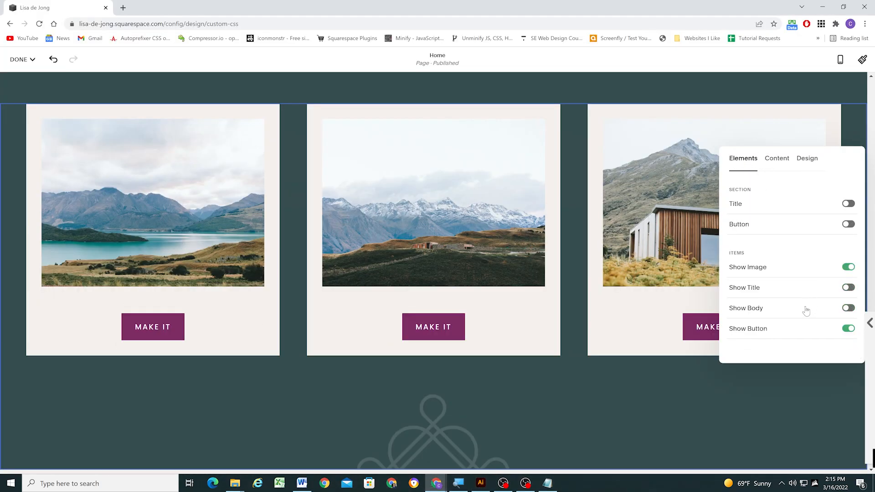
Delete the first card's placeholder image.
scroll(575, 246, up, 1)
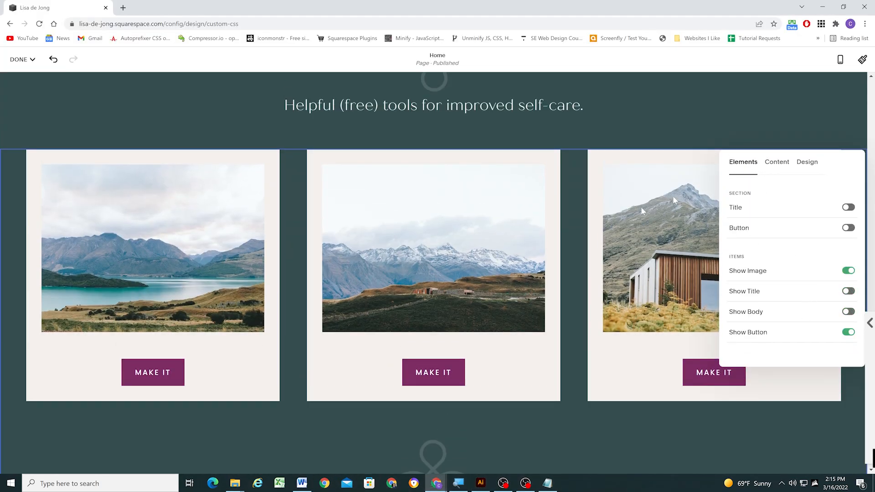
click(769, 218)
click(831, 296)
Switch to Illustrator and export the mockup's three self-care card images one by one as separate assets.
click(480, 483)
right_click(238, 288)
click(263, 416)
click(553, 343)
right_click(372, 274)
click(416, 410)
click(556, 343)
right_click(504, 280)
click(542, 416)
click(556, 343)
Return to Squarespace and add Asset 4 from the 1x folder as the first card's image.
click(840, 6)
click(795, 220)
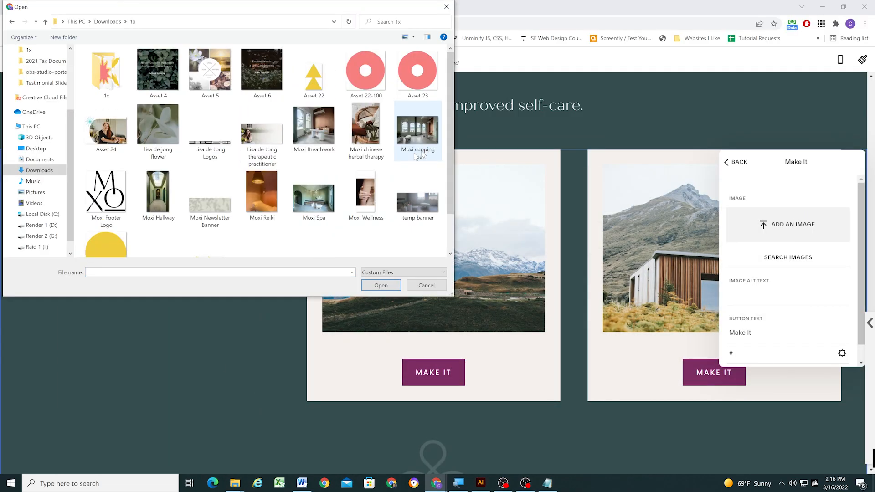
click(381, 285)
Copy the first card's button label from the Illustrator mockup and set the Squarespace card's button text to "TAKE THE FREE COURSE".
click(480, 483)
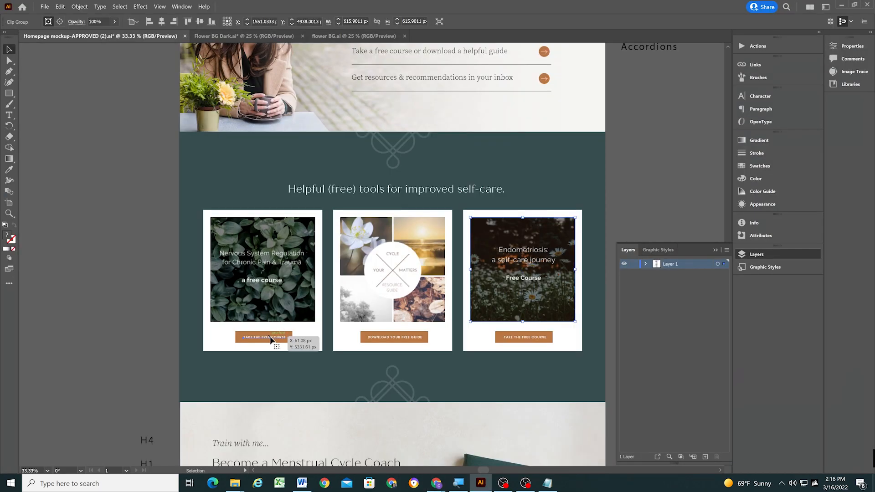
click(841, 6)
scroll(788, 283, down, 2)
drag(755, 316, 728, 315)
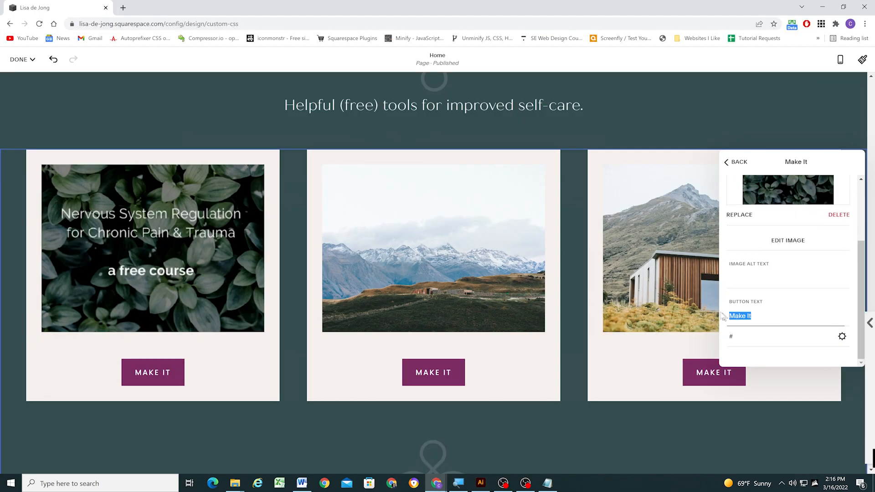
click(740, 163)
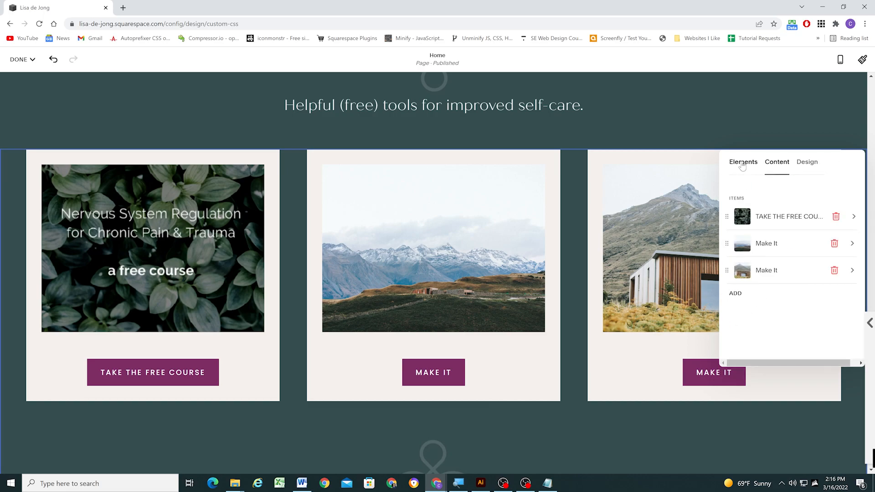
Copy the second card's button label from the Illustrator mockup and set its Squarespace button text to "DOWNLOAD YOUR FREE GUIDE".
key(alt+Tab)
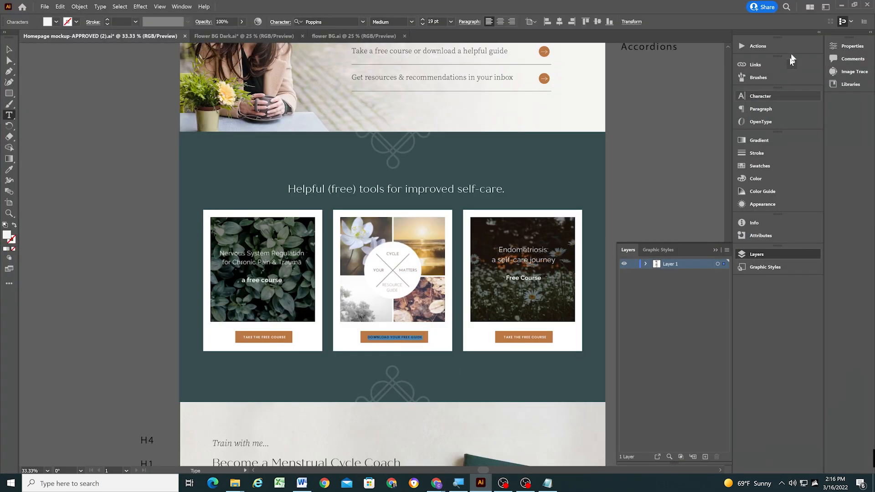
click(841, 5)
click(782, 245)
scroll(775, 283, down, 3)
click(791, 246)
Replace the second card's placeholder image with Asset 5 and set the image crop of all cards to 1:1.
click(59, 59)
click(741, 215)
click(800, 222)
double_click(210, 74)
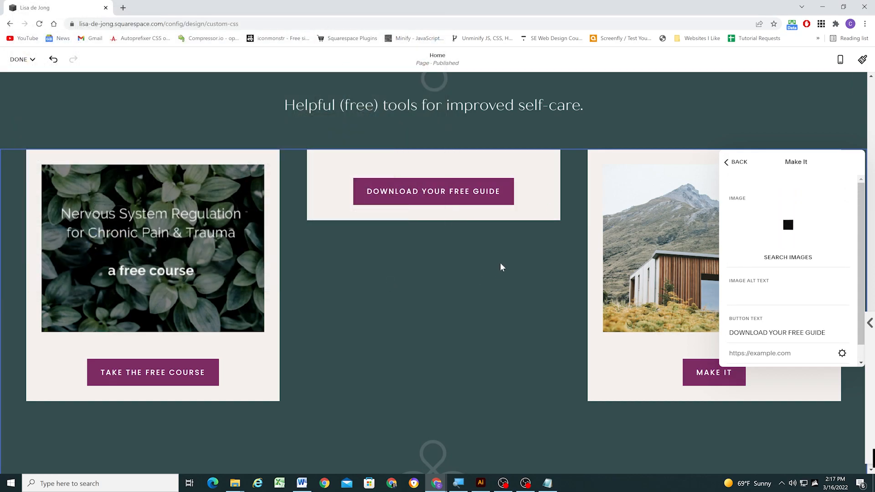
click(739, 162)
click(807, 162)
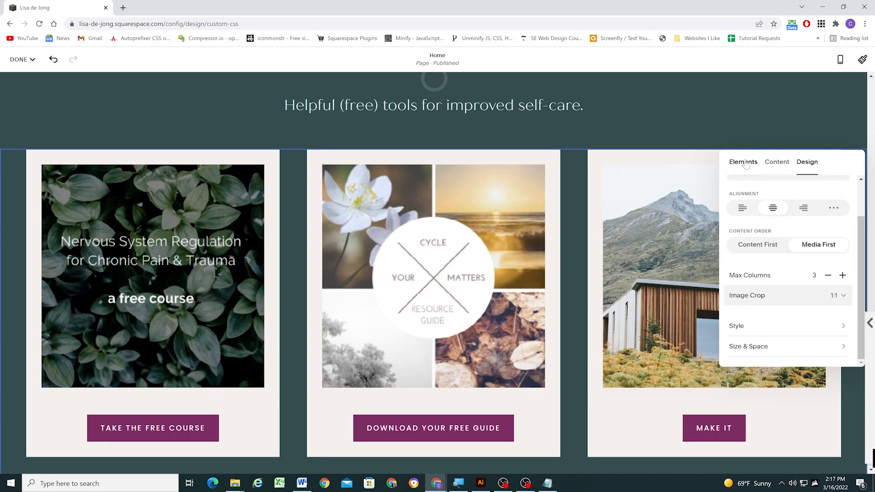
Copy the third card's button label from the Illustrator mockup and set its Squarespace button text to "TAKE THE FREE COURSE".
click(744, 162)
click(776, 269)
click(480, 483)
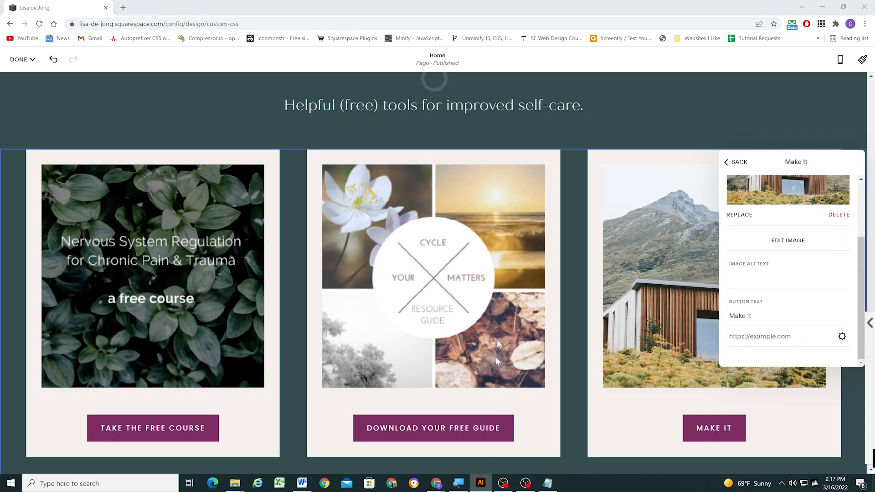
key(alt+Tab)
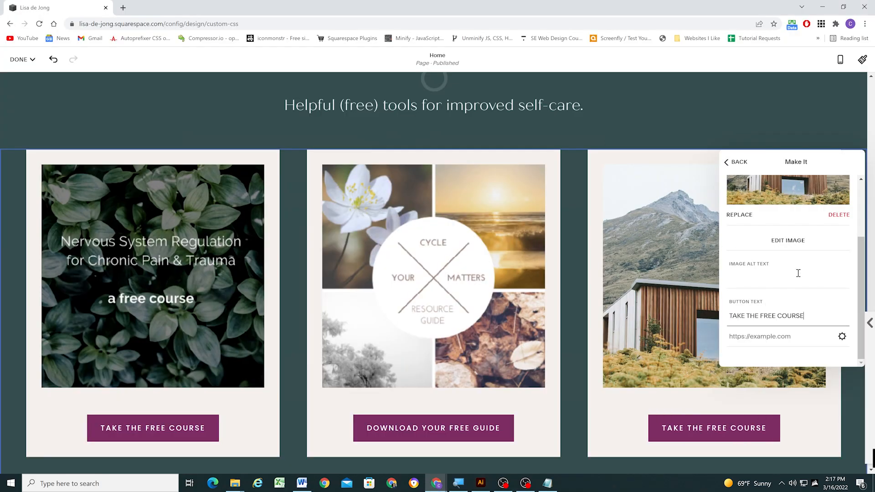
Replace the third card's placeholder image with Asset 6 from the 1x folder.
click(839, 215)
click(797, 236)
double_click(260, 75)
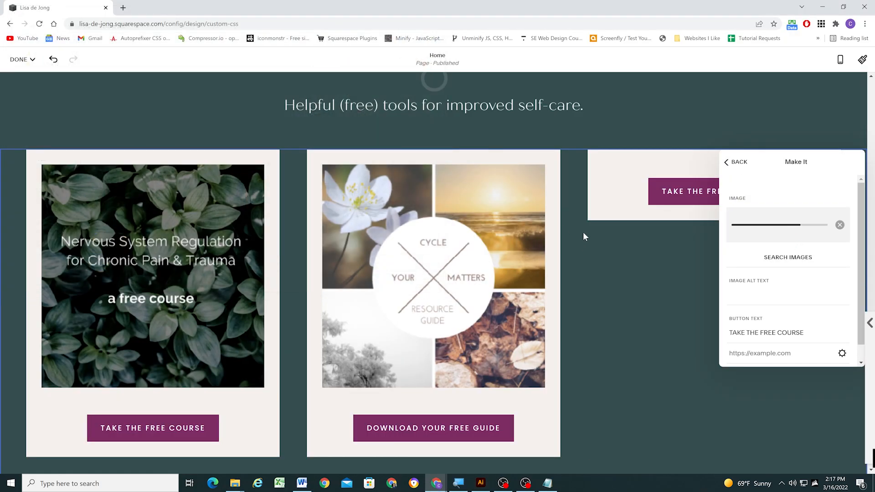
Compare the three cards with the Illustrator mockup and save the Squarespace page.
click(481, 483)
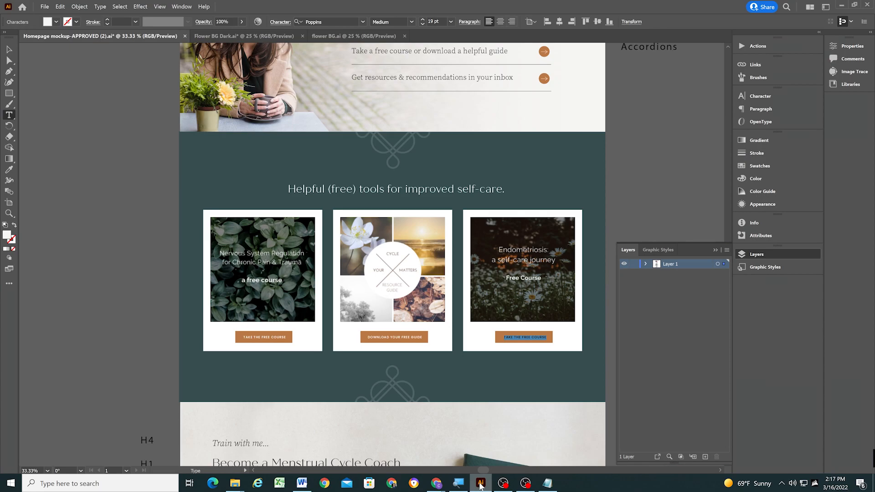
click(481, 484)
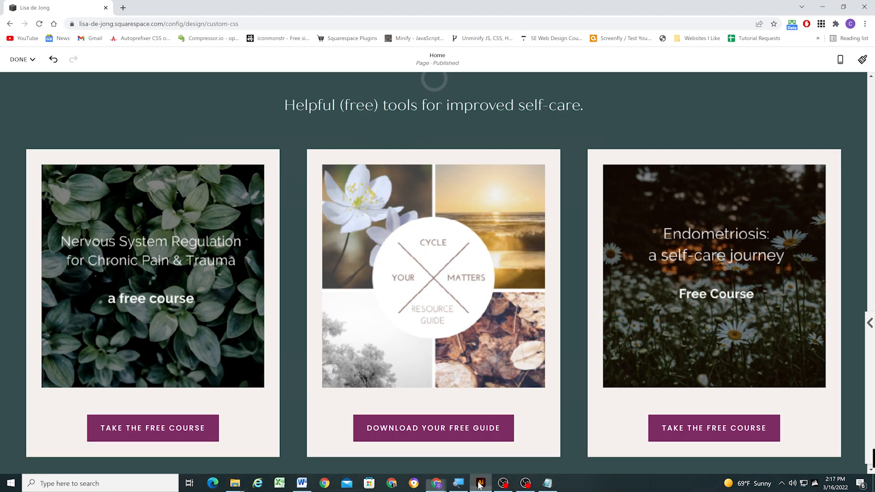
click(22, 60)
click(23, 77)
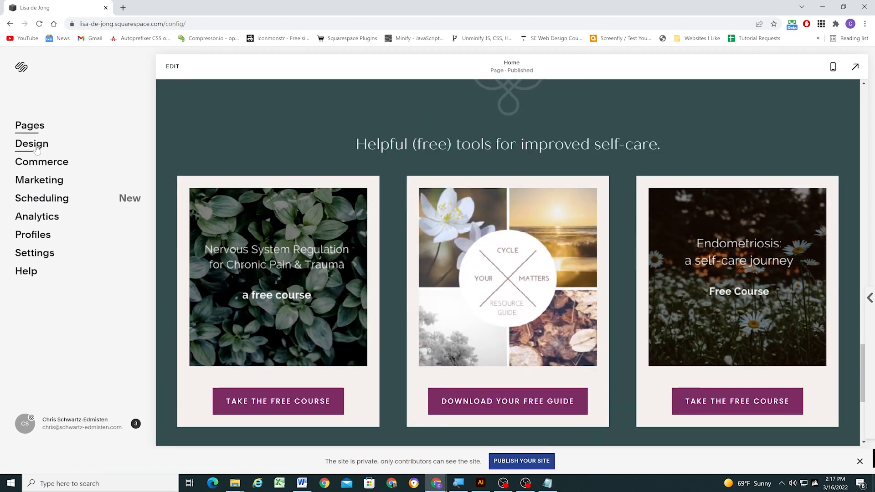
In the Dark 1 color theme, set the extra large heading, navigation links and site title to white (#FFFFFF).
click(37, 146)
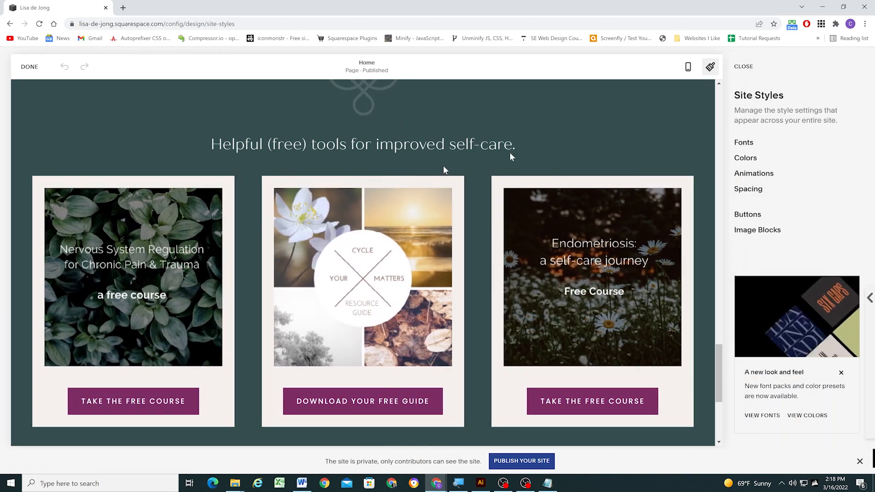
click(745, 152)
click(840, 321)
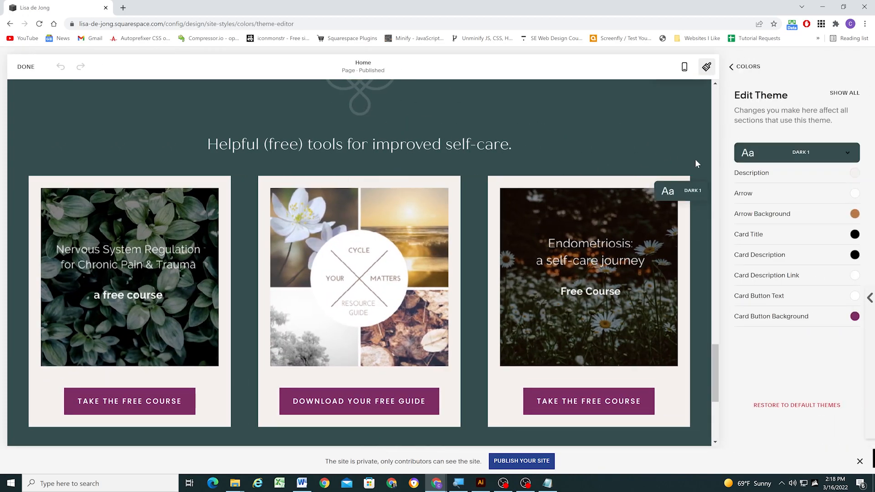
scroll(818, 244, down, 4)
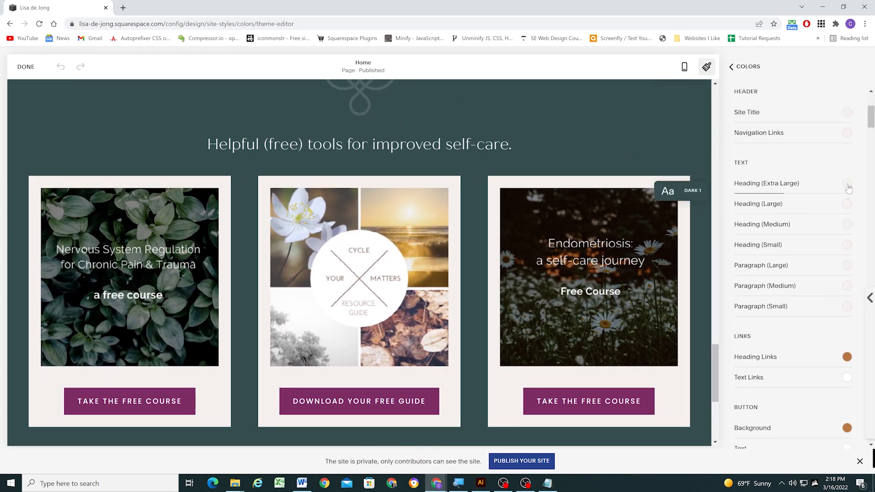
click(847, 184)
click(825, 206)
click(844, 133)
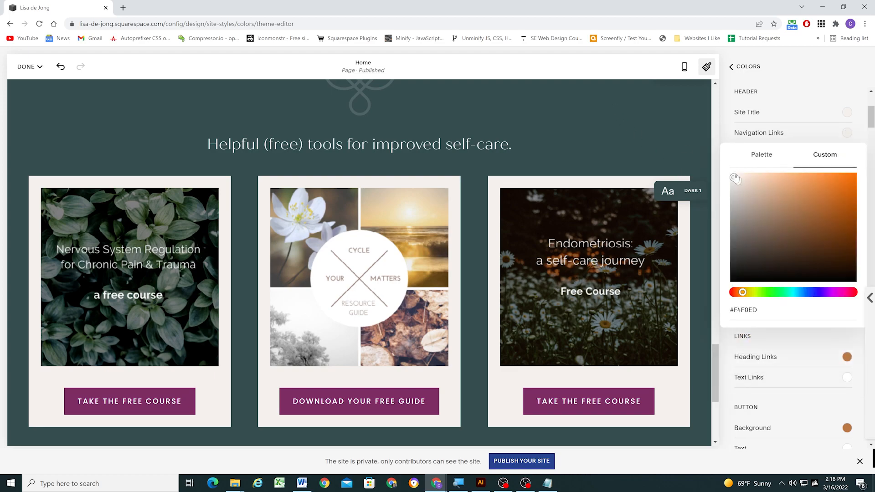
click(847, 112)
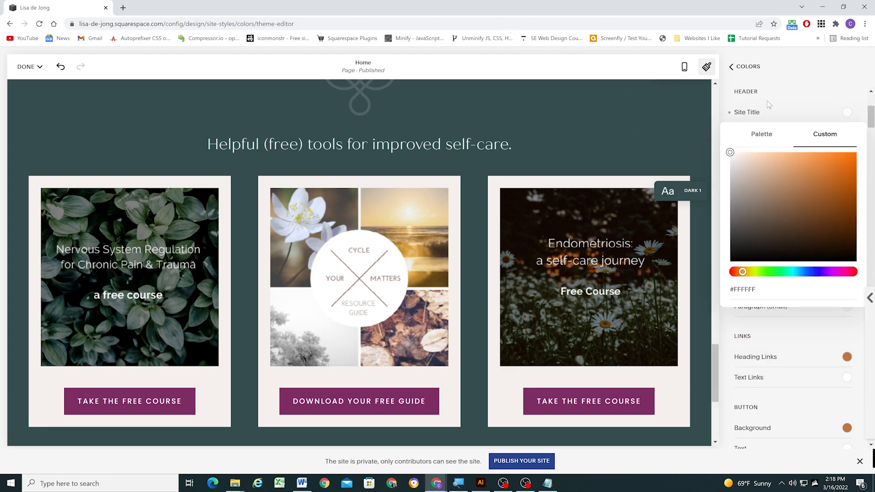
click(663, 100)
Change the Dark 1 theme's large, medium and small heading colors to white.
scroll(845, 161, down, 1)
click(847, 159)
click(647, 93)
scroll(843, 137, down, 1)
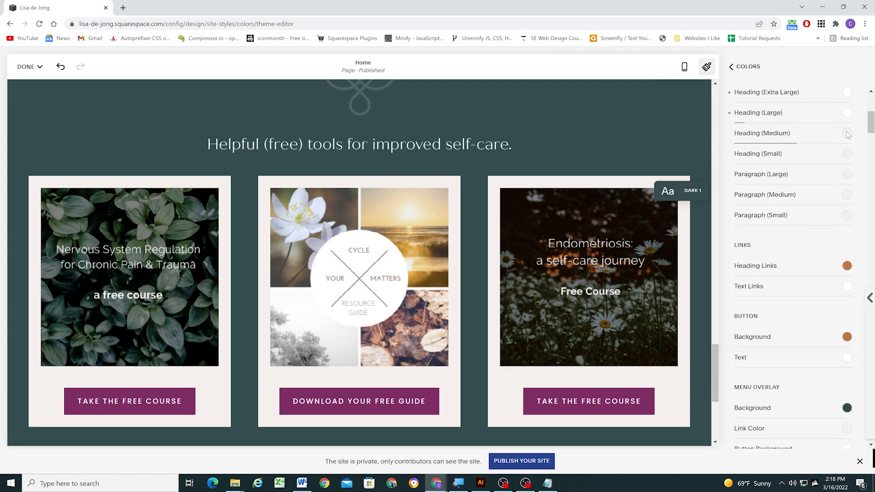
click(847, 133)
click(820, 78)
scroll(836, 100, down, 1)
click(847, 108)
click(825, 131)
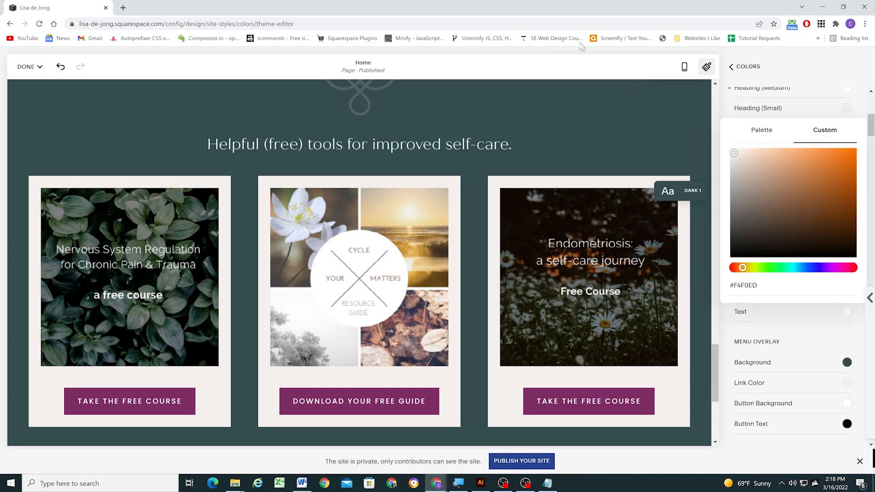
click(829, 72)
Change the Dark 1 theme's large, medium and small paragraph colors to white.
click(847, 128)
click(825, 150)
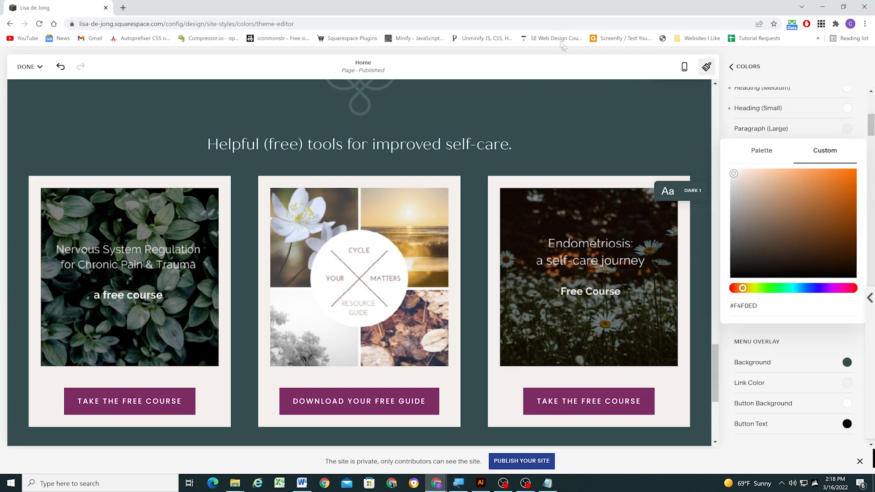
click(830, 67)
click(846, 149)
click(825, 171)
click(817, 75)
click(846, 169)
click(808, 190)
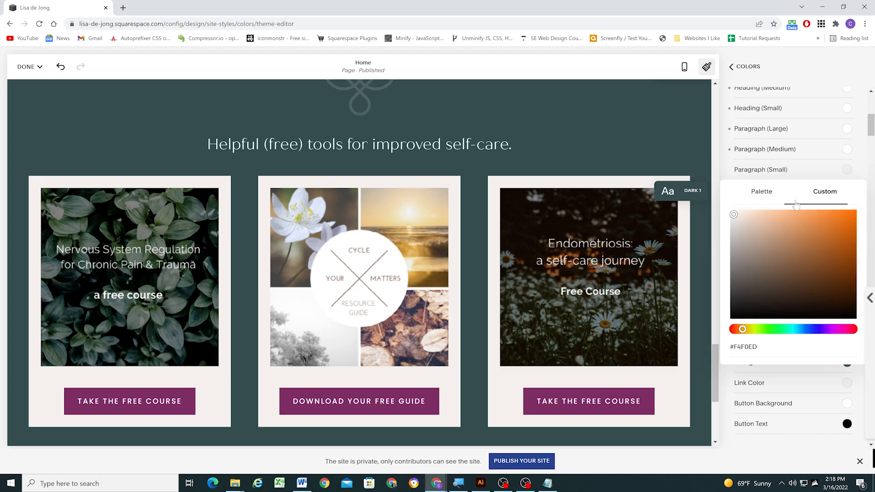
drag(747, 228, 576, 76)
click(826, 71)
Check the Dark 1 theme's heading link and button colors and the Lightest 1 theme's button background color.
scroll(844, 201, down, 1)
click(847, 175)
click(823, 196)
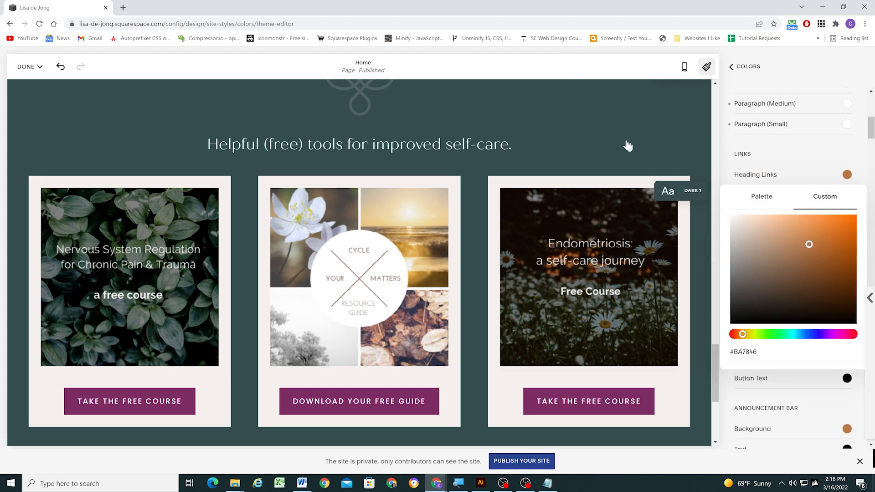
click(793, 163)
scroll(820, 182, down, 1)
click(847, 199)
click(854, 181)
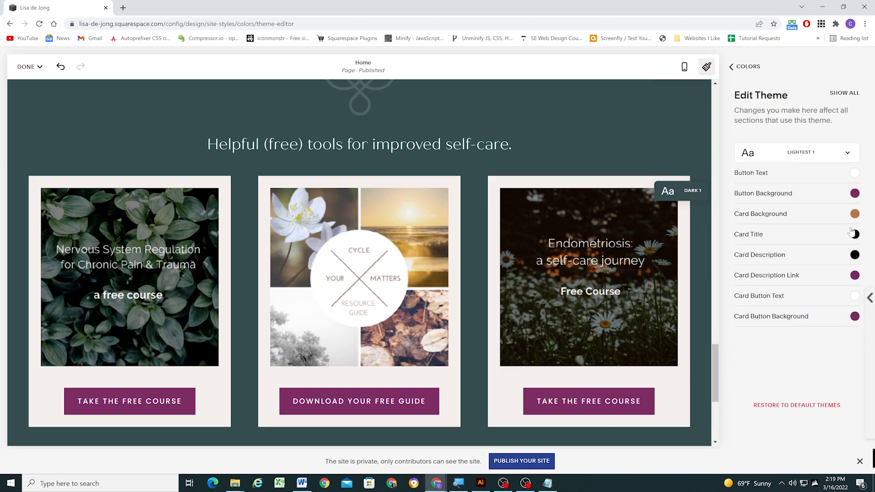
click(849, 196)
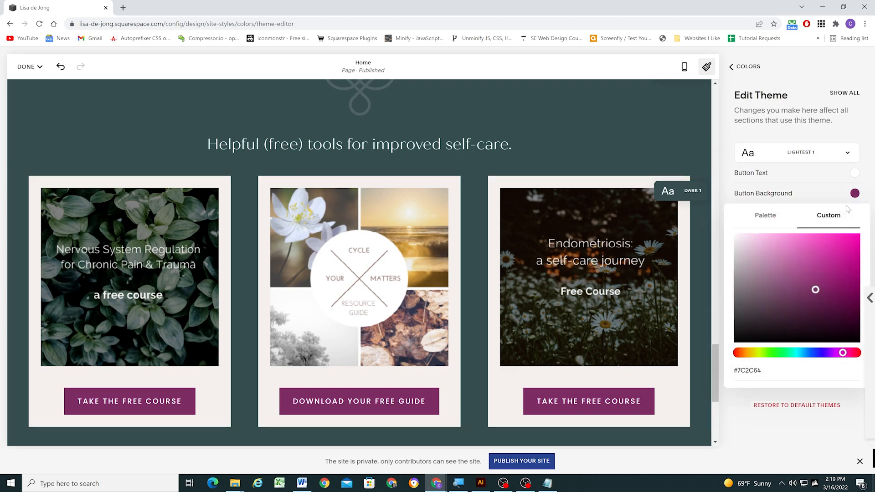
Return to the Dark 1 theme and set its card background color to white (#FFFFFF).
click(820, 152)
click(802, 333)
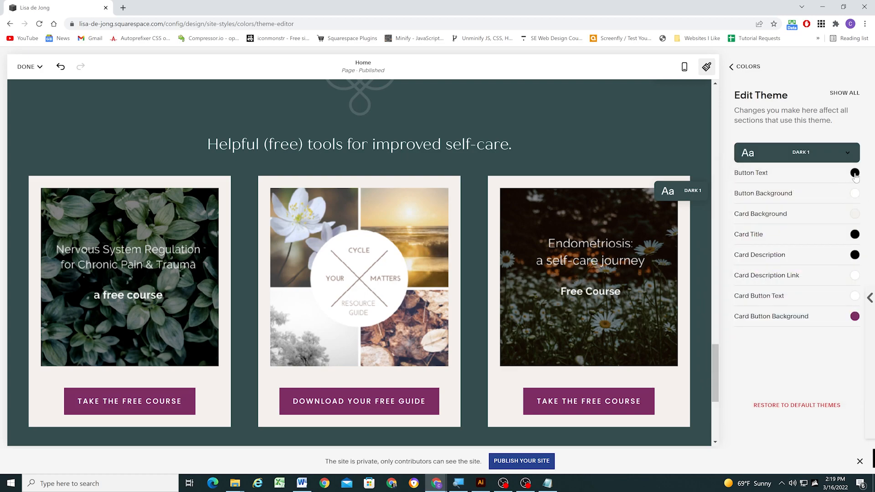
click(854, 214)
click(824, 234)
drag(772, 267, 547, 89)
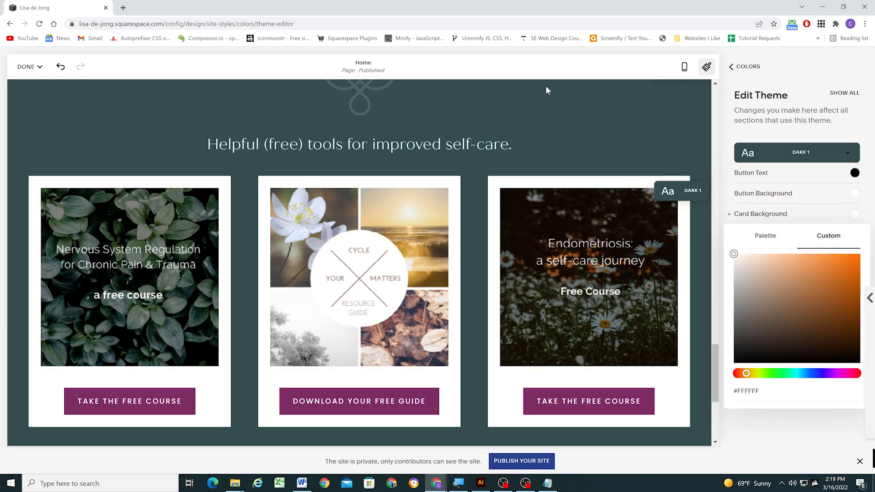
click(869, 177)
Set the Dark 1 theme's card button background to the palette's copper brown and the card button text to white.
click(855, 316)
click(772, 333)
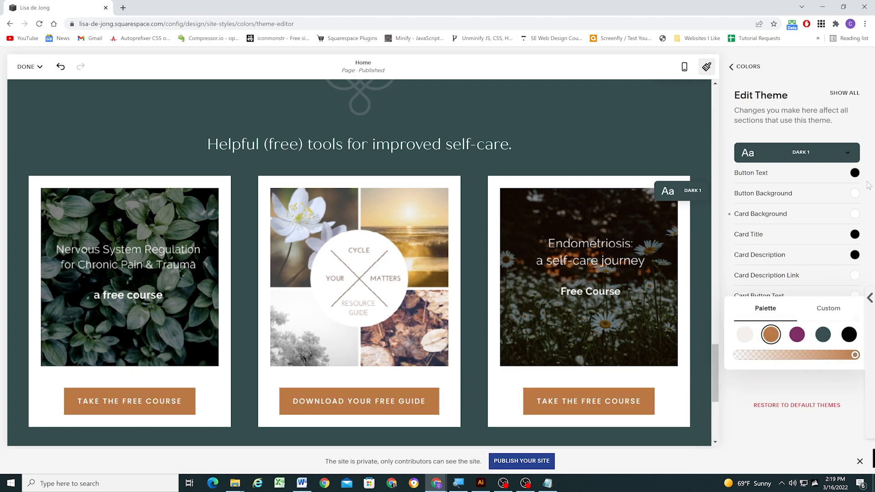
click(853, 296)
click(868, 234)
Save the theme color changes and reopen the home page for editing.
scroll(510, 257, down, 2)
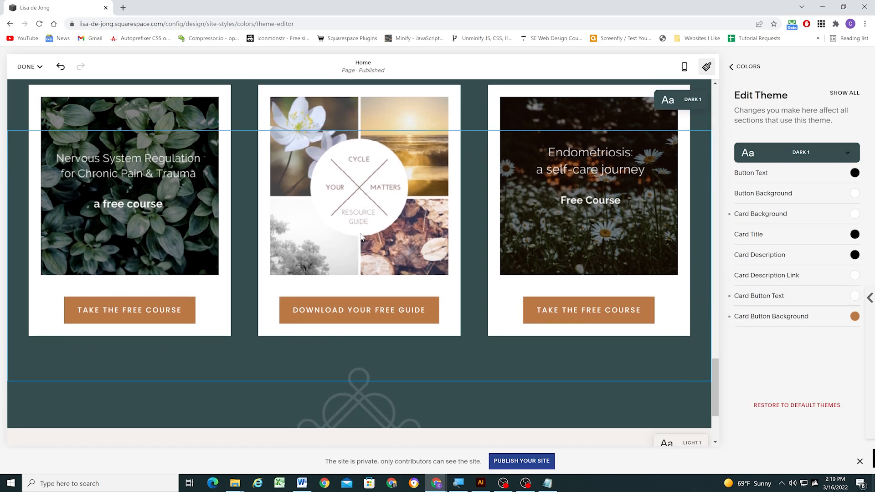
scroll(360, 233, up, 1)
mouse_move(30, 67)
click(30, 87)
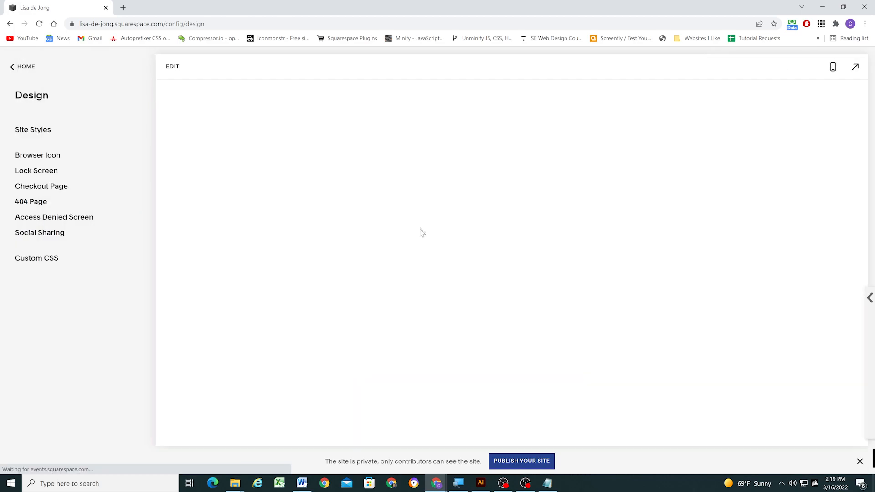
click(176, 70)
Set the text size in the card list's style settings to S.
scroll(744, 235, down, 1)
click(730, 131)
click(807, 156)
scroll(767, 302, down, 5)
click(775, 250)
click(740, 198)
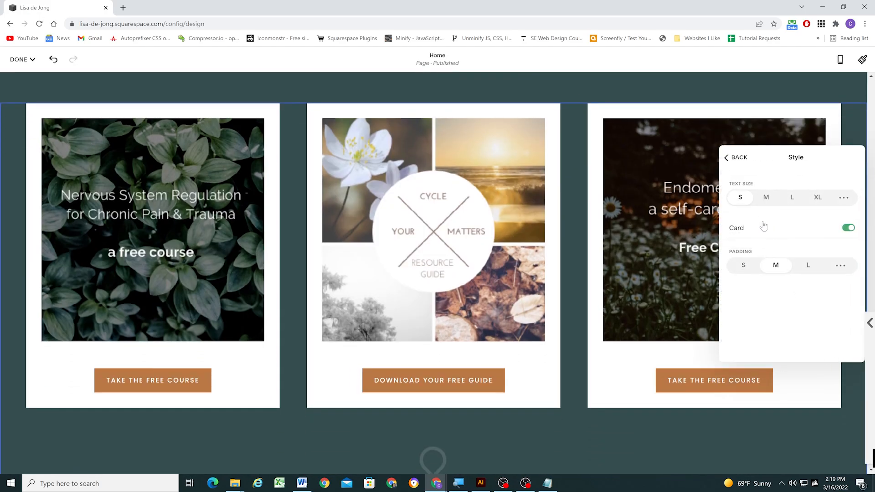
click(734, 168)
Try the S and M spacing between the cards and set the space between items to L.
scroll(776, 319, down, 3)
click(777, 343)
click(742, 267)
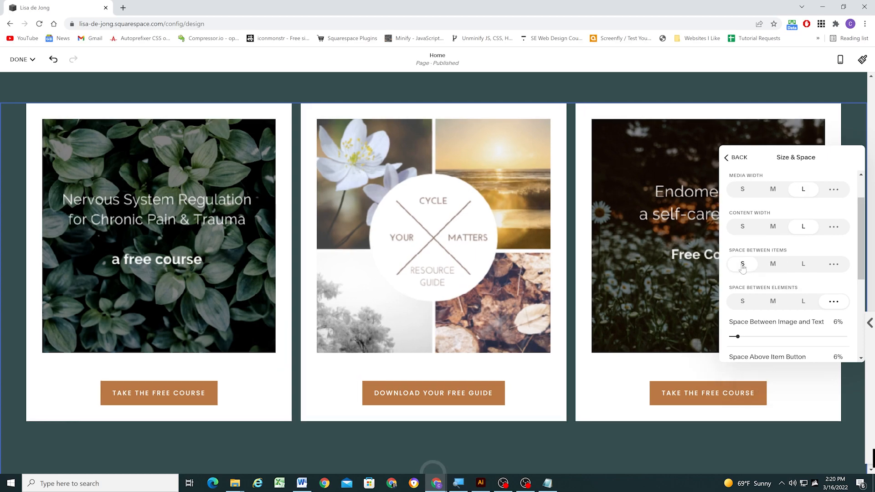
click(773, 264)
click(803, 264)
scroll(797, 265, down, 1)
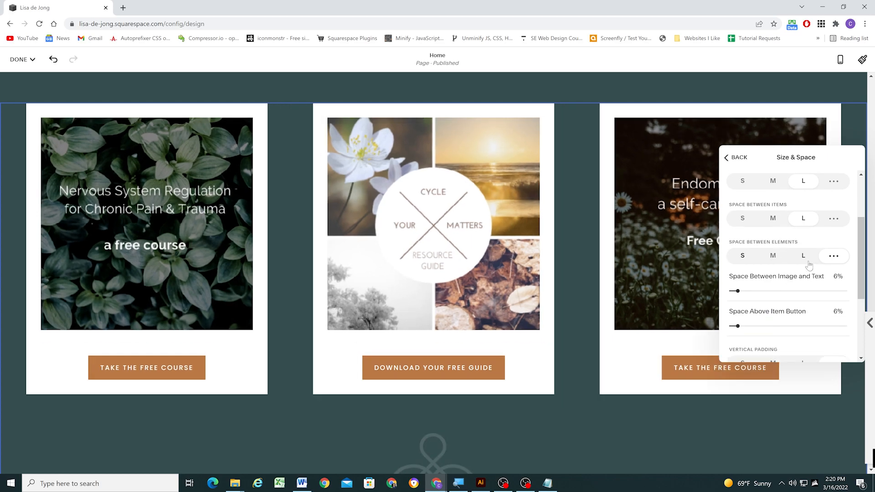
Set custom spacing between card elements, with 0% between image and text and 4% above the item button.
click(743, 256)
click(834, 256)
scroll(811, 260, down, 1)
drag(735, 245, 720, 243)
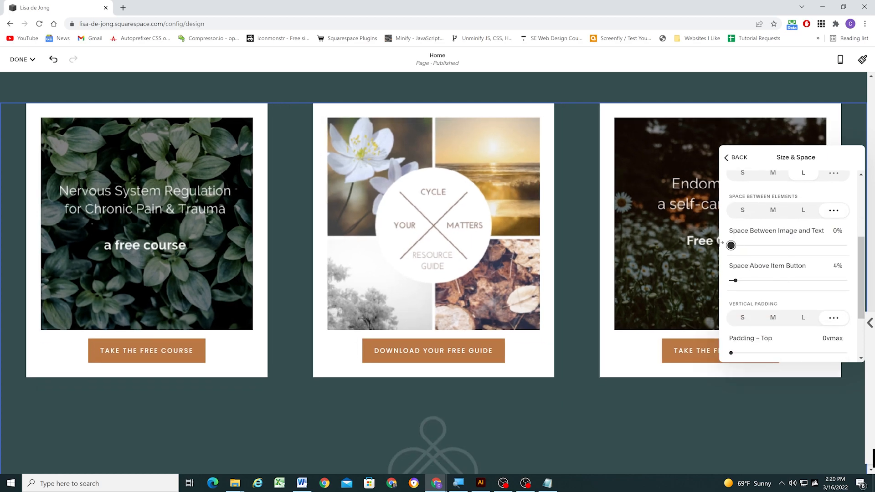
click(481, 483)
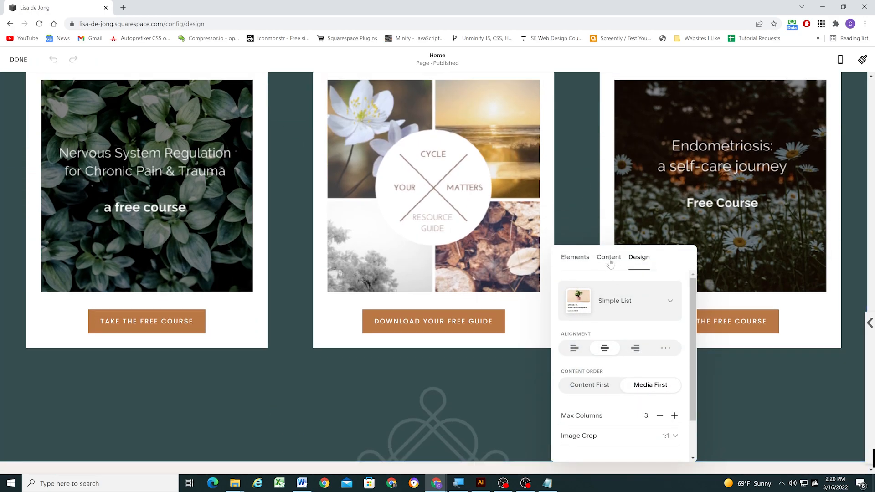
Adjust the card list's size and space settings again and save the page.
click(610, 258)
click(639, 257)
scroll(620, 401, down, 2)
click(597, 442)
click(567, 369)
click(562, 368)
click(23, 81)
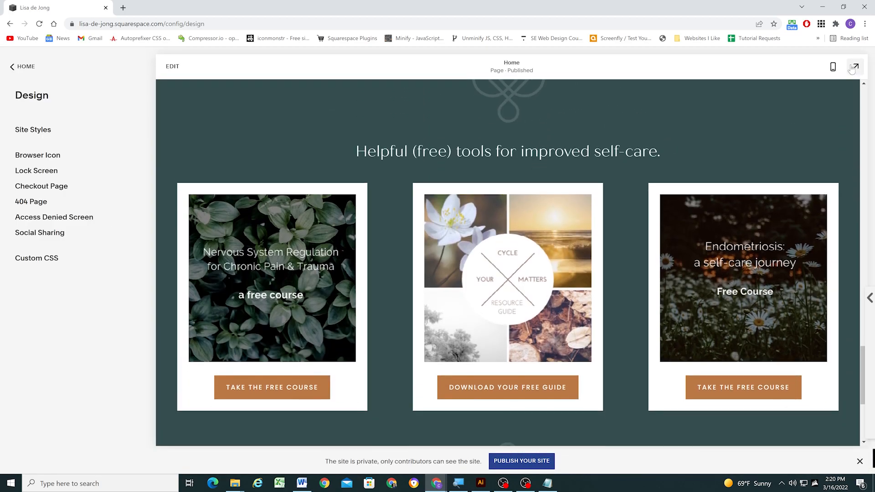
Preview the self-care tools cards in the mobile view.
click(855, 67)
click(867, 55)
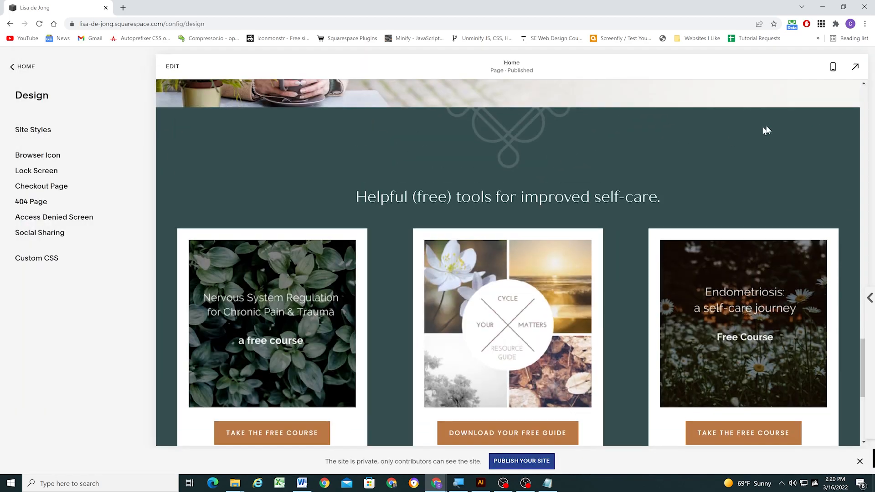
click(833, 67)
scroll(545, 196, down, 3)
scroll(546, 197, down, 5)
scroll(545, 197, up, 4)
click(46, 129)
click(26, 67)
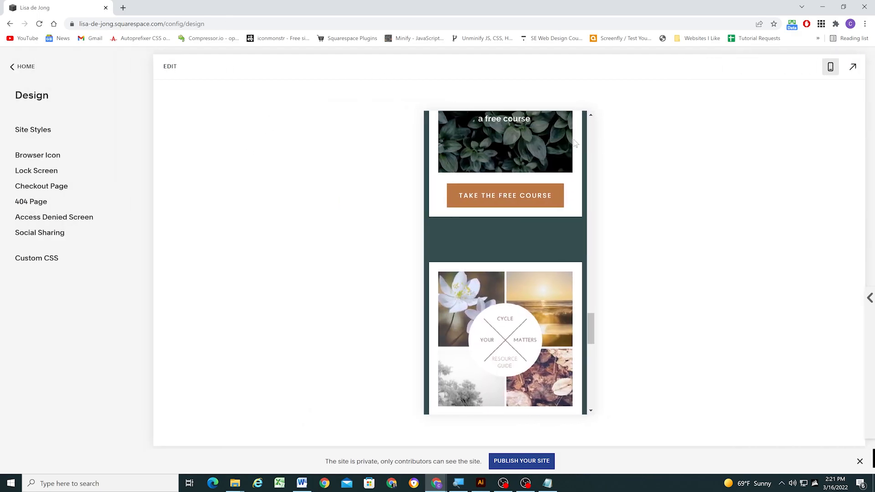
Try different presets for the space between the card list's items, choose a smaller spacing and save the page.
click(173, 68)
click(427, 132)
click(58, 158)
click(86, 163)
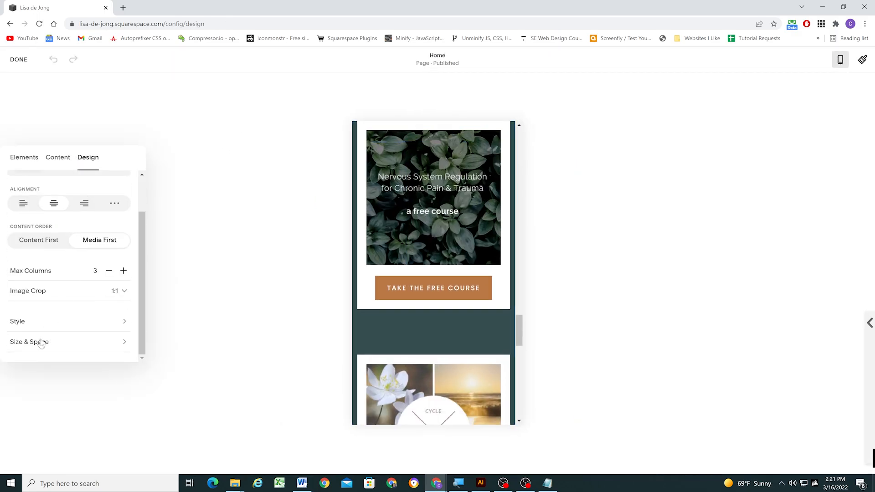
click(40, 343)
click(55, 311)
click(28, 310)
click(54, 309)
click(115, 310)
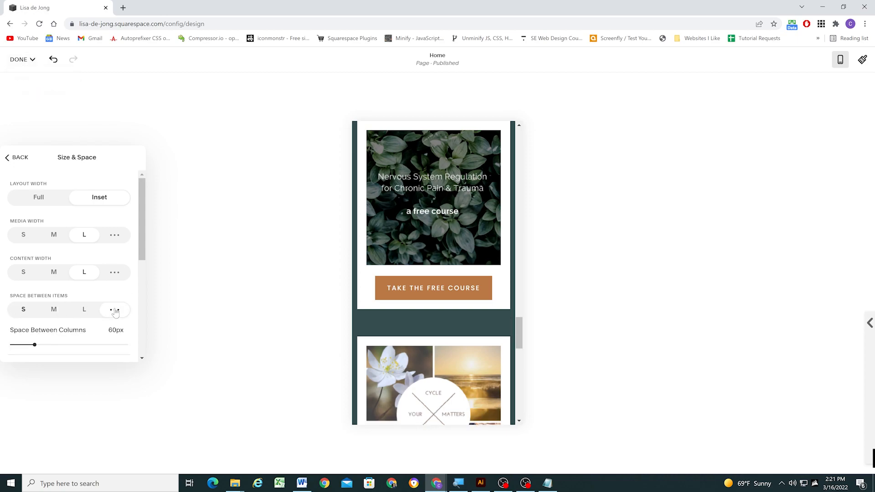
click(53, 308)
click(23, 77)
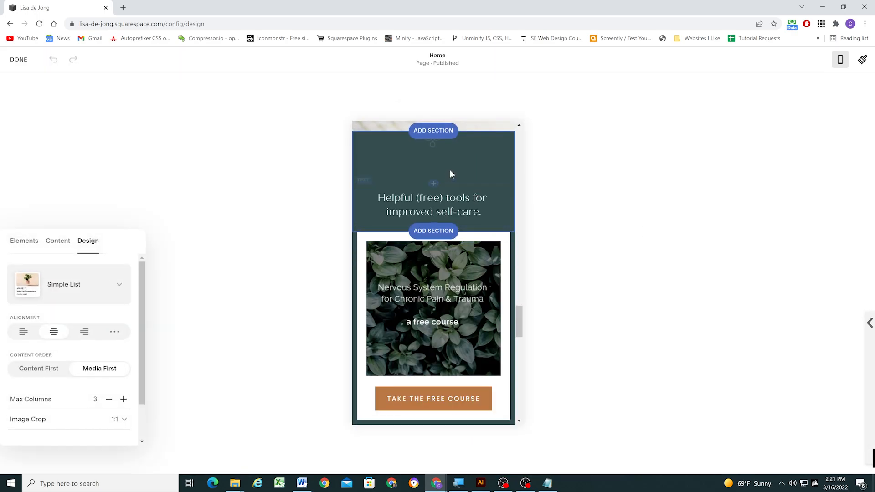
Align the self-care heading section's content to the middle, adjust its custom section height and save the page.
click(469, 195)
scroll(474, 214, up, 2)
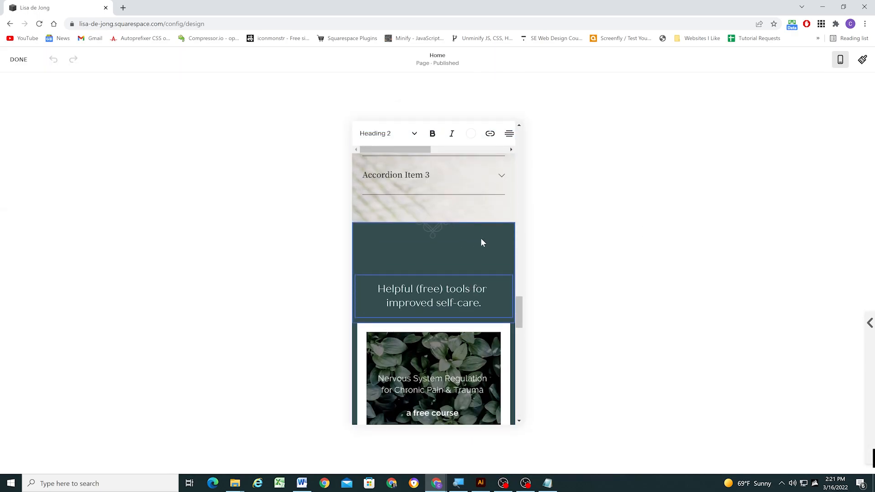
click(479, 246)
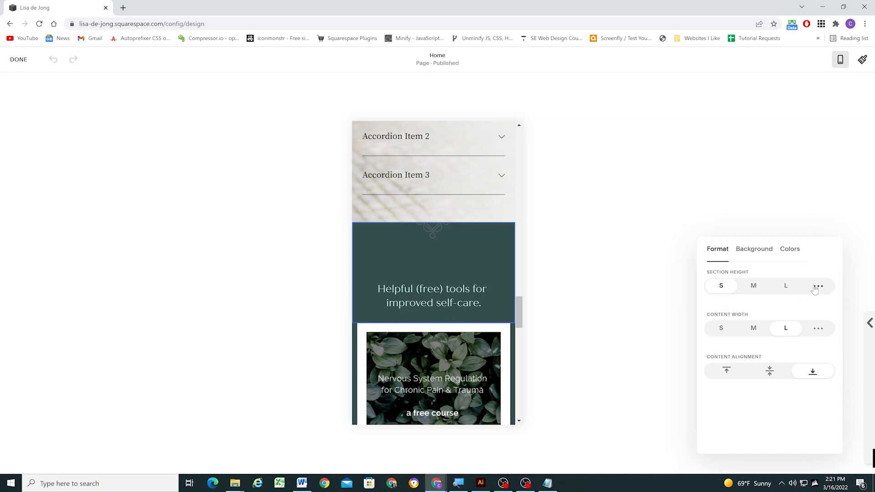
click(770, 370)
click(818, 286)
drag(709, 306, 725, 306)
click(18, 59)
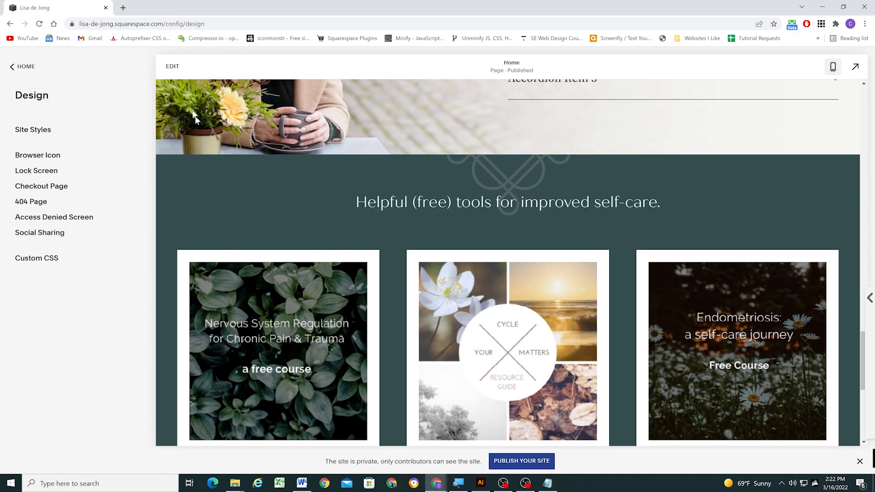
Insert a spacer above the self-care tools heading, adjust its height and save the page.
click(173, 66)
scroll(453, 250, down, 1)
click(771, 150)
click(826, 149)
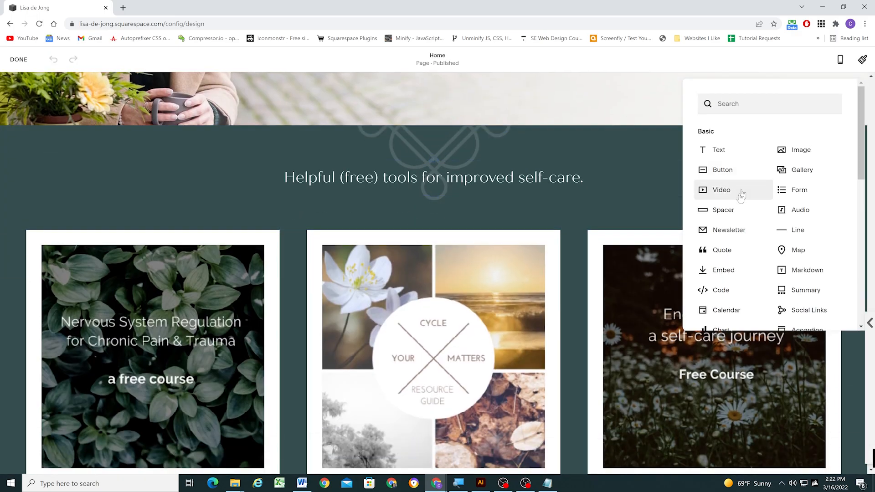
click(724, 209)
drag(435, 186, 438, 209)
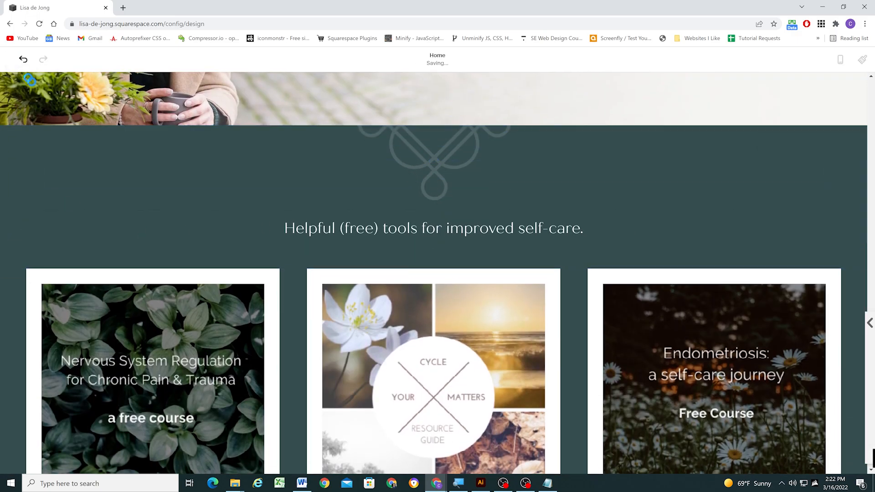
click(18, 59)
Switch to Illustrator and export the background image group of the Become a Menstrual Cycle Coach section.
scroll(358, 127, down, 5)
key(alt+Tab)
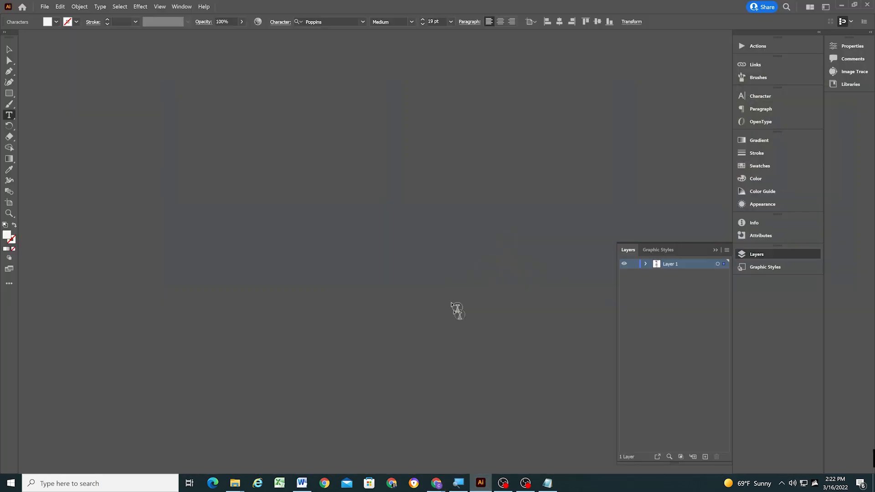
scroll(370, 254, down, 3)
scroll(370, 254, down, 1)
click(9, 49)
click(474, 176)
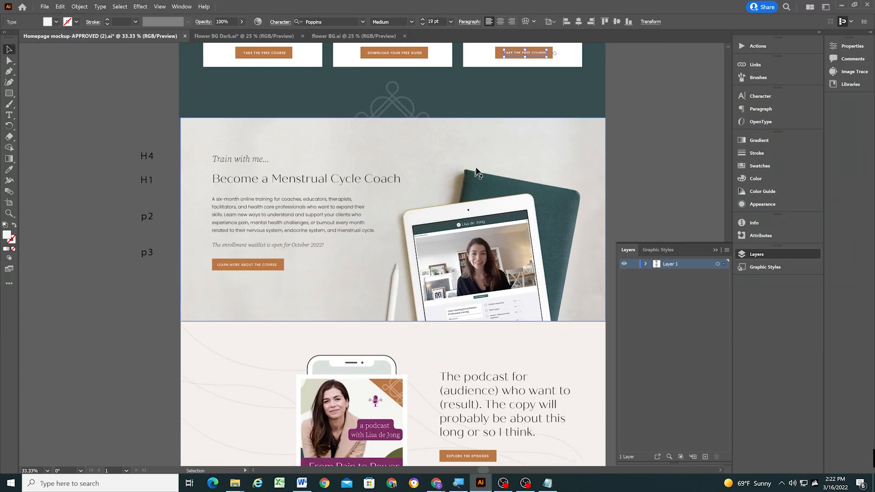
right_click(483, 151)
click(534, 277)
click(554, 343)
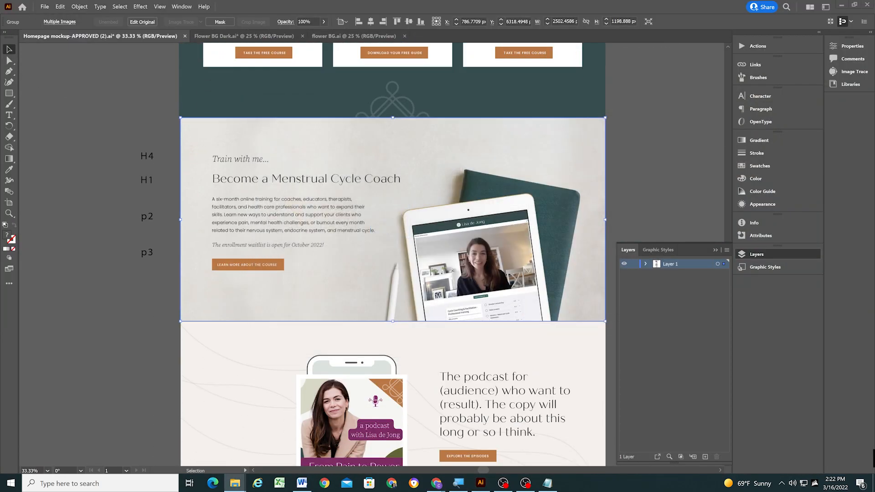
Copy the heading "Become a Menstrual Cycle Coach" from the mockup.
triple_click(273, 180)
drag(273, 181, 393, 182)
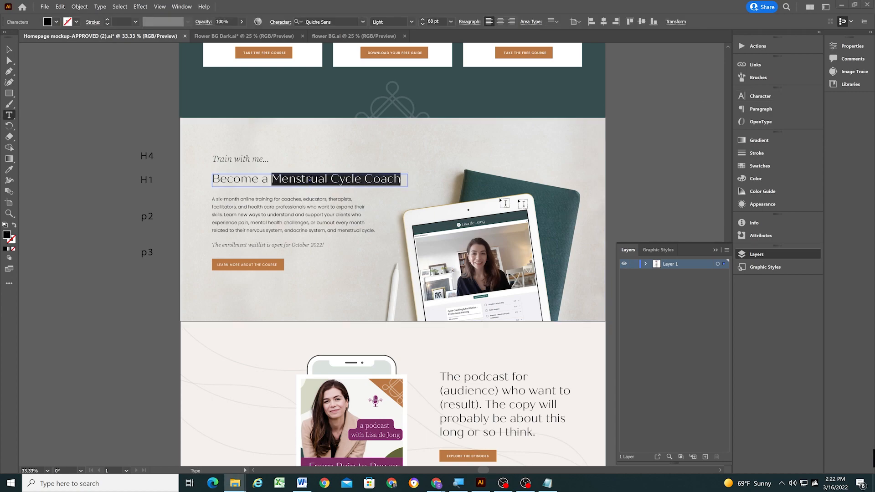
key(ctrl+a)
key(ctrl+c)
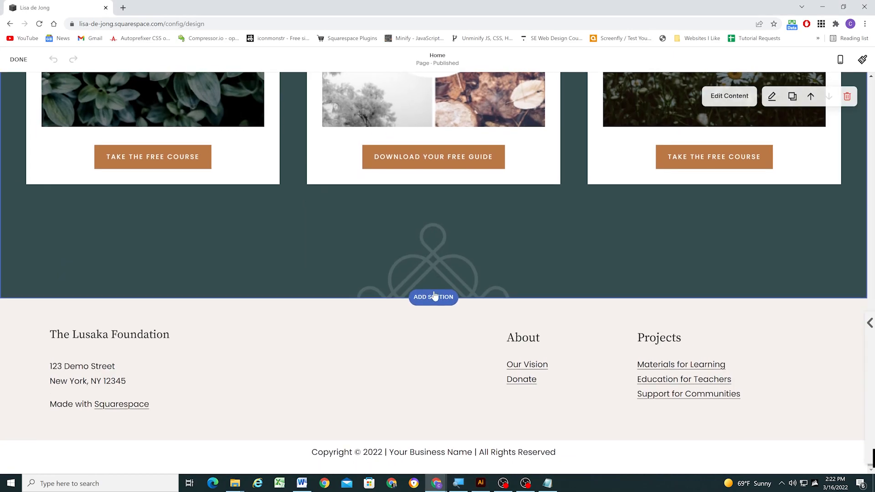
In Squarespace, add a blank section above the footer and set Menstrual Cycle Coach.png as its background image.
click(433, 298)
click(384, 247)
click(771, 122)
click(766, 221)
double_click(314, 133)
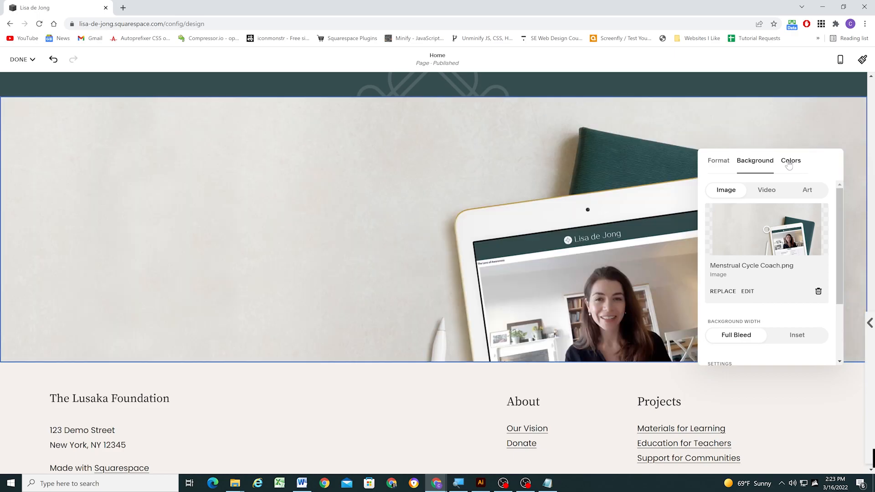
click(790, 161)
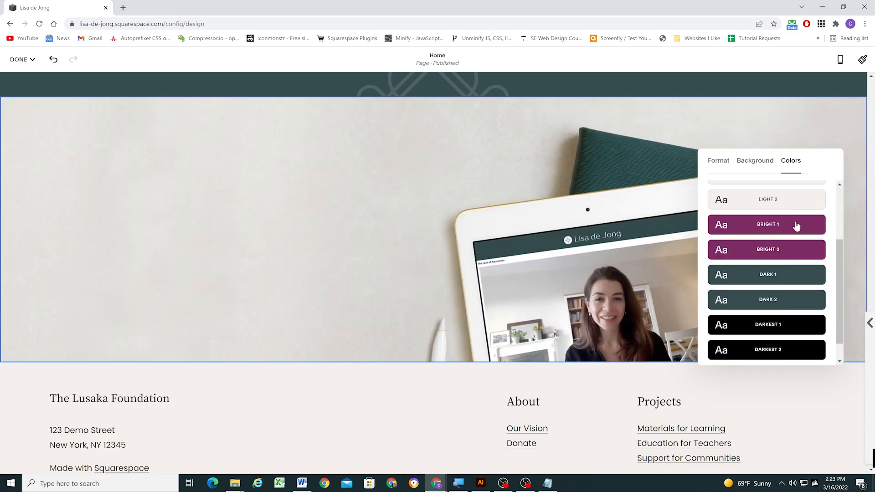
click(719, 160)
click(755, 160)
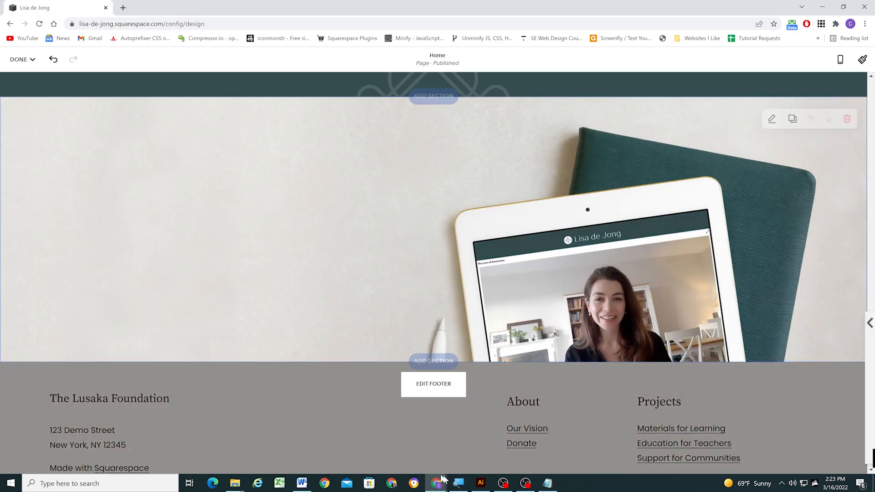
Paste "Become a Menstrual Cycle Coach" as text into the new section and give it a heading style.
click(480, 483)
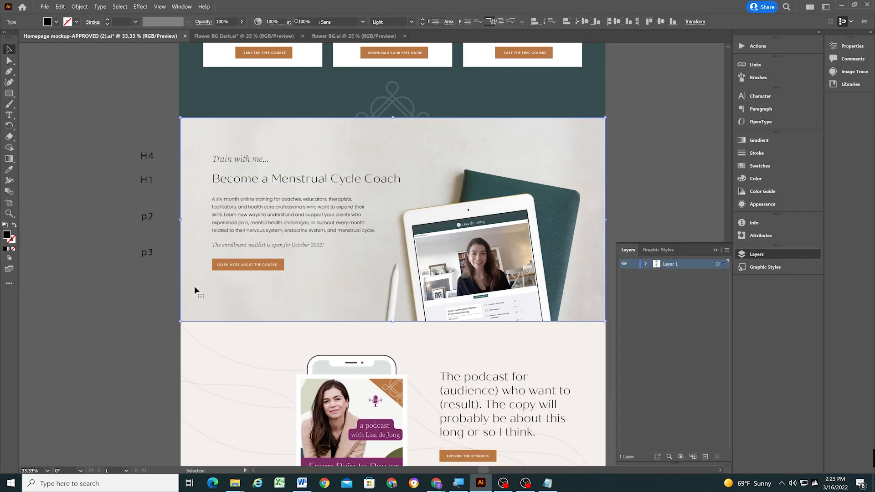
mouse_move(436, 483)
click(471, 445)
mouse_move(781, 120)
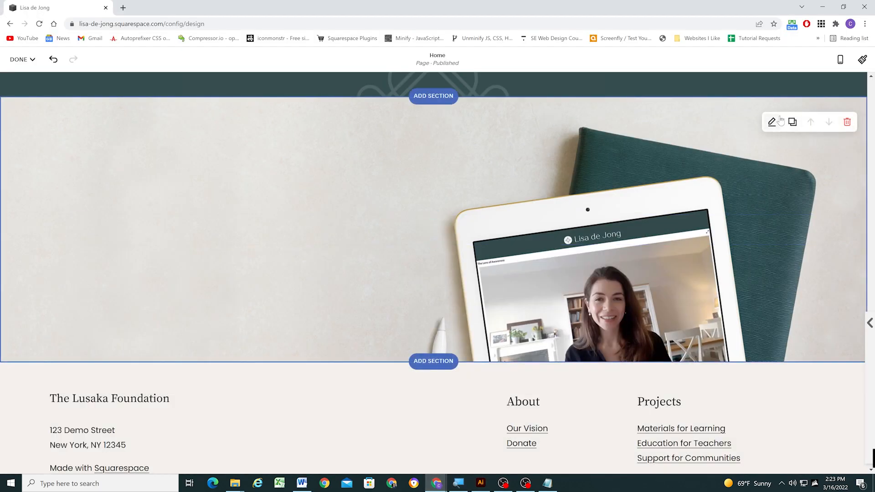
click(335, 229)
key(ctrl+v)
key(ctrl+a)
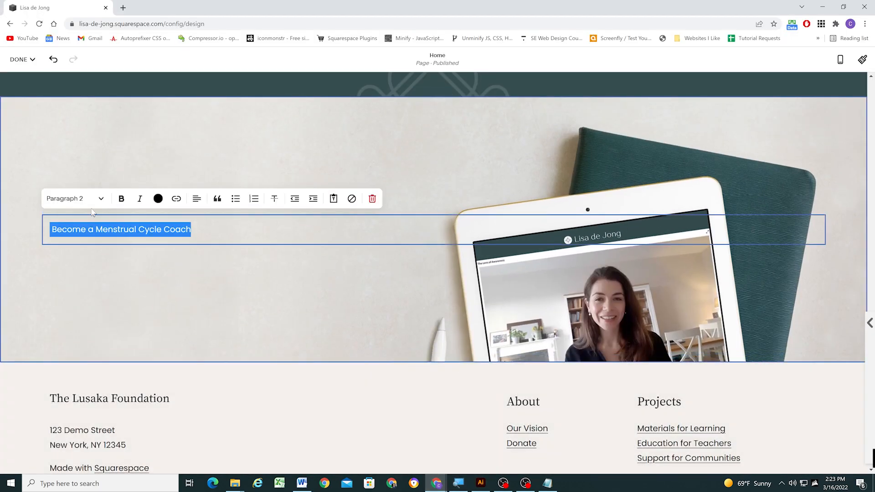
click(92, 199)
click(54, 236)
Add the line "Train with me..." above the section's heading and format it as Heading 4.
click(57, 238)
key(Return)
text(Train wi)
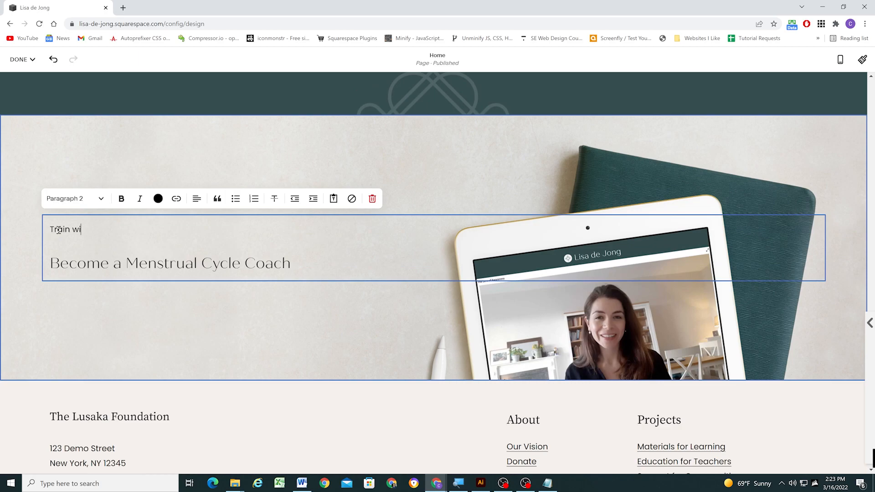
drag(111, 230, 50, 230)
click(75, 199)
click(64, 281)
click(219, 324)
Copy the six-month online training paragraph from the Illustrator mockup and paste it below the section's heading.
scroll(219, 324, down, 2)
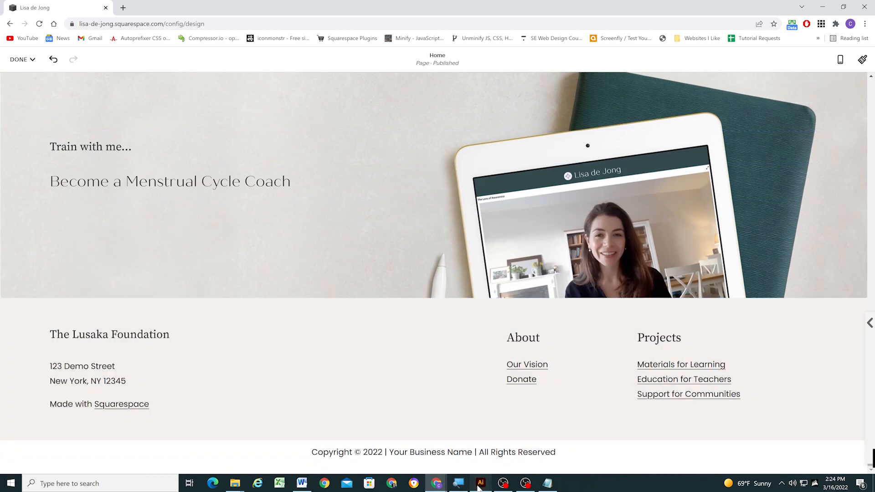
click(480, 483)
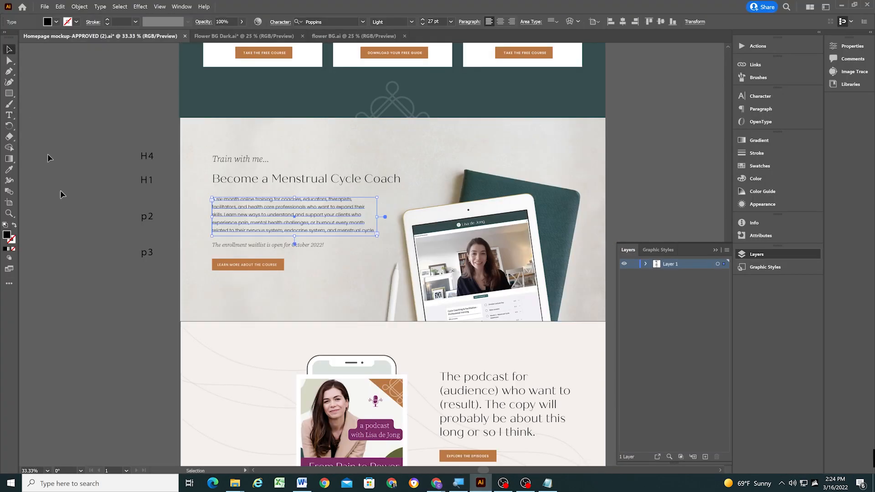
mouse_move(436, 483)
click(487, 433)
click(303, 179)
key(Return)
text(A six-month online training for coaches, educators, therapists, facilitators, and health care professionals who want to expand their skills. Learn new ways to understand and support your clients who experience pain, mental health challenges, or burnout every month related to their nervous system, endocrine system, and menstrual cycle.)
key(Escape)
Set the coach section's content width to S and align its content to the left.
click(774, 97)
click(758, 184)
click(730, 185)
click(734, 239)
click(201, 248)
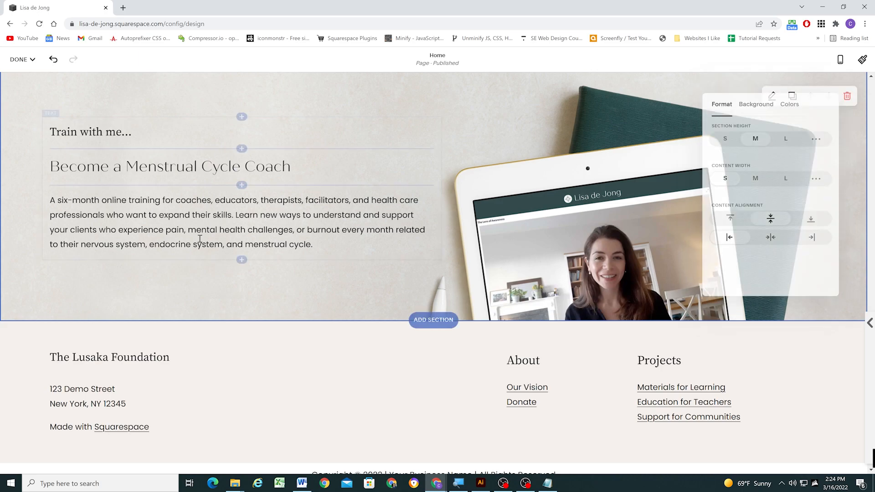
Copy "The enrollment waitlist is open for October 2022!" from the Illustrator mockup and paste it below the training paragraph.
click(332, 243)
key(Return)
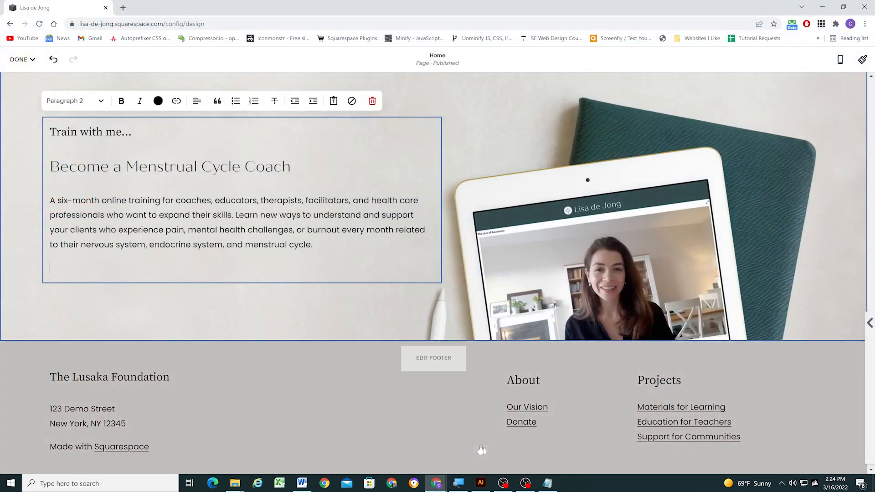
click(481, 483)
key(t)
drag(327, 246, 195, 238)
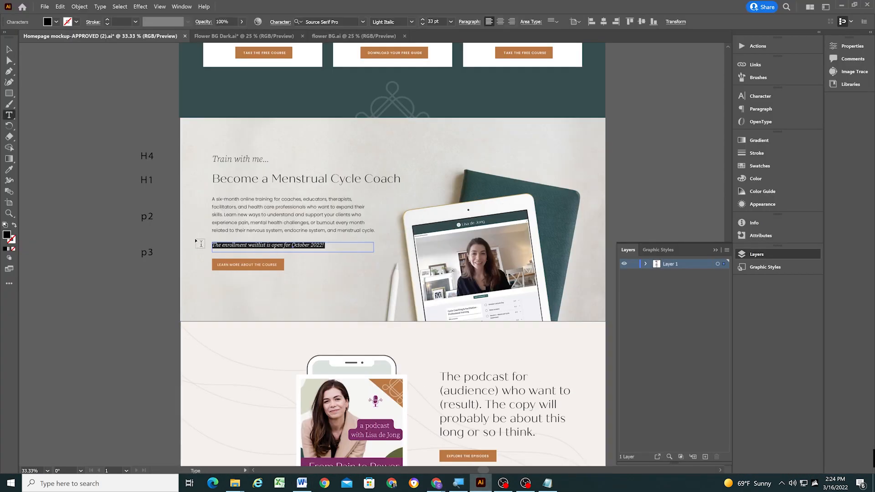
click(822, 6)
click(275, 266)
text(The enrollment waitlist is open for October 2022!)
Make the enrollment waitlist line italic.
drag(275, 266, 28, 260)
click(78, 99)
click(148, 83)
drag(258, 268, 45, 275)
click(139, 101)
click(334, 313)
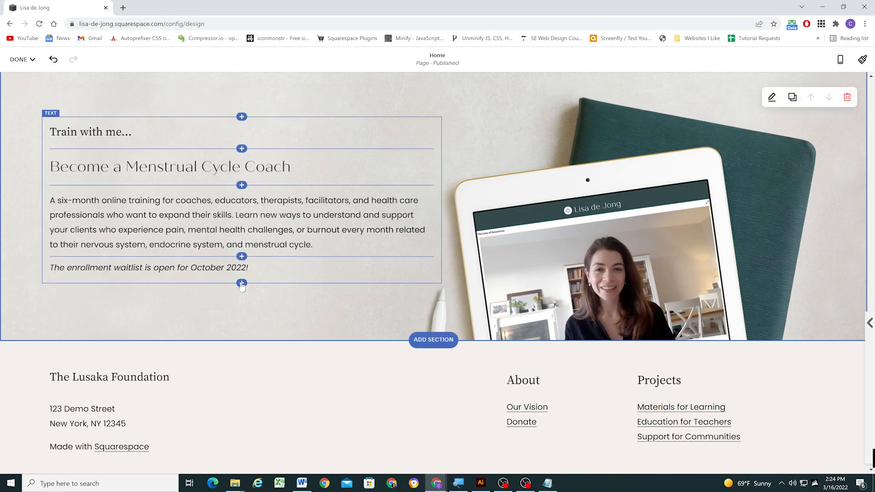
Add a button below the waitlist line and label it LEARN MORE ABOUT THE COURSE, copying the wording from the Illustrator mockup.
click(242, 283)
click(495, 254)
click(496, 262)
key(Escape)
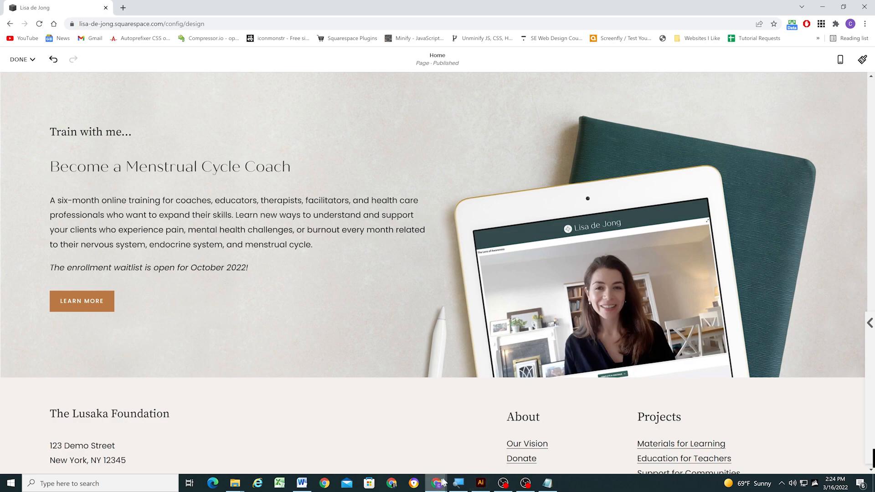
click(481, 483)
click(233, 264)
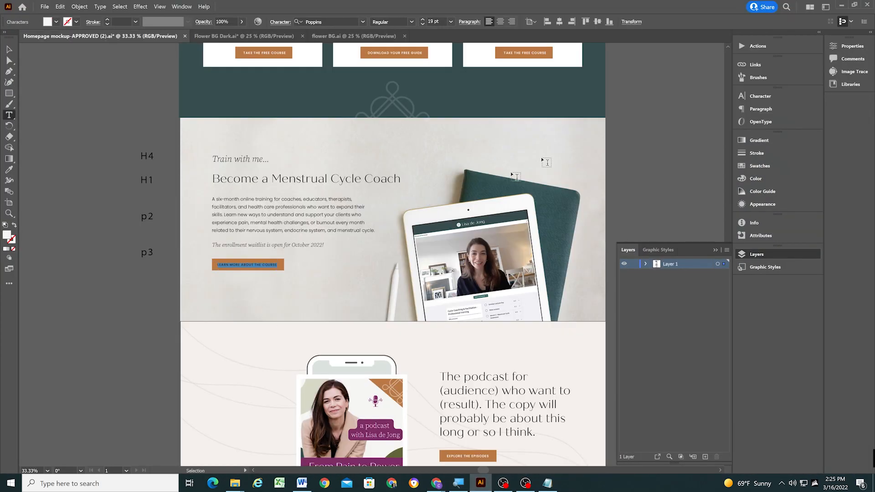
key(alt+Tab)
drag(89, 300, 56, 300)
text(LEARN MORE ABOUT THE COURSE)
click(136, 335)
Make the "Train with me..." line italic to match the mockup.
scroll(295, 248, up, 1)
click(481, 483)
click(481, 483)
drag(136, 178, 49, 178)
click(140, 146)
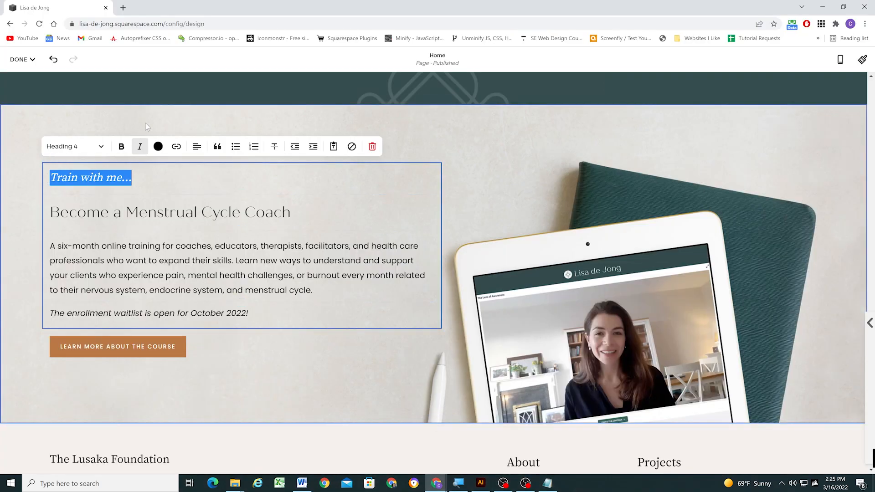
click(303, 321)
Check the waitlist line's style in the mockup, format the line as Paragraph 3 and save the page.
scroll(302, 321, down, 1)
click(478, 486)
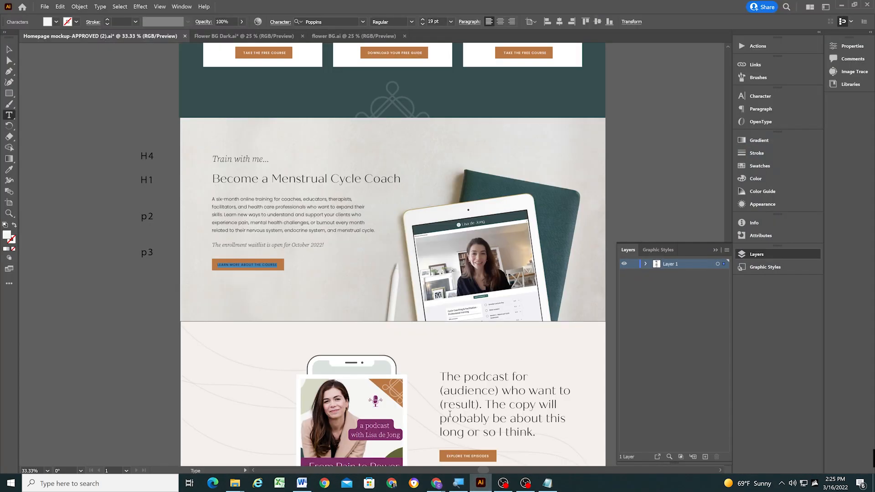
click(840, 4)
drag(250, 268, 49, 269)
click(77, 100)
click(68, 245)
click(351, 347)
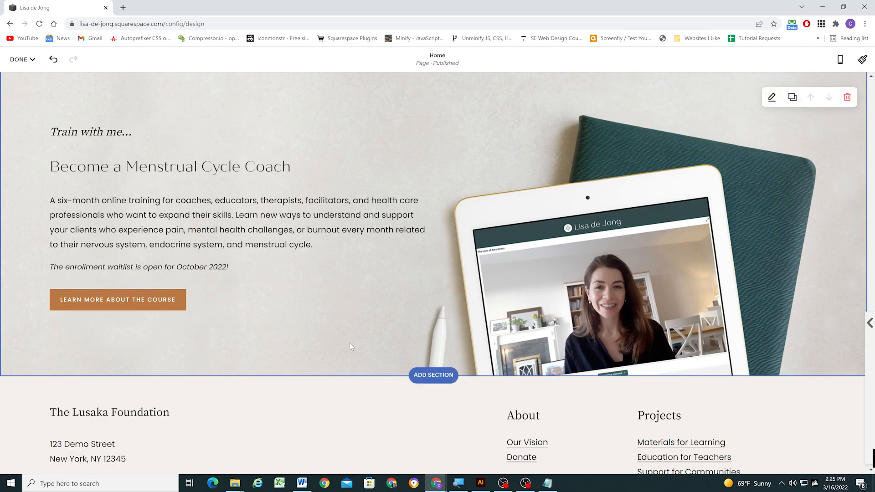
click(19, 81)
Review the saved coach section, then switch to Illustrator and look up the font notes beside the mockup.
scroll(374, 228, down, 20)
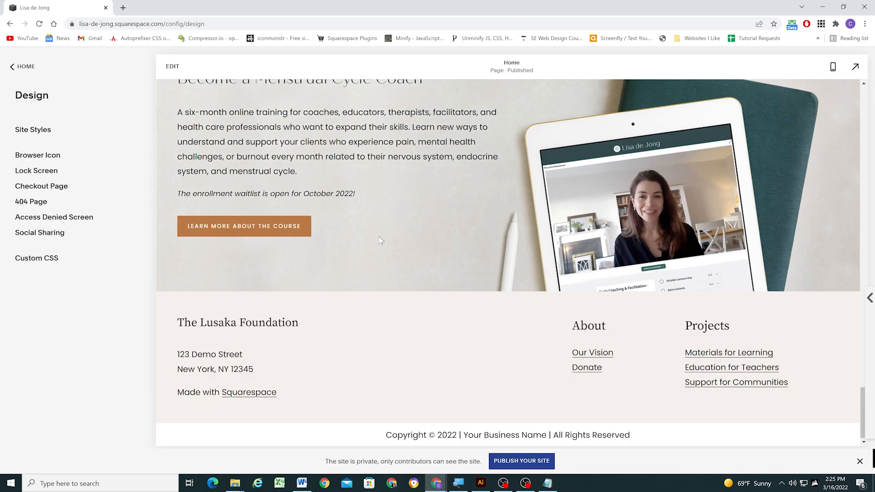
scroll(382, 248, up, 2)
click(480, 483)
scroll(596, 182, up, 10)
scroll(592, 181, down, 4)
scroll(450, 135, up, 4)
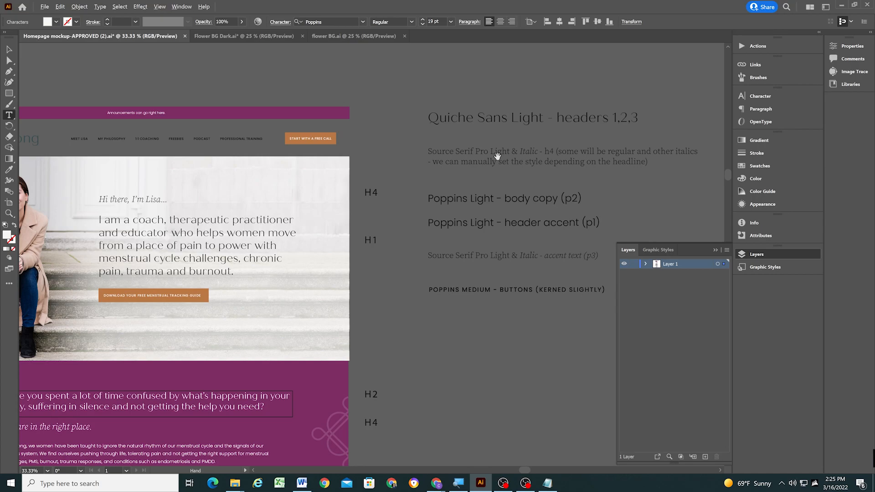
Check the mockup's text styles, then return to the site's Custom CSS, apply the Source Serif Pro rule to h4,p.sqsrte-small and save.
scroll(497, 156, down, 1)
scroll(547, 162, down, 10)
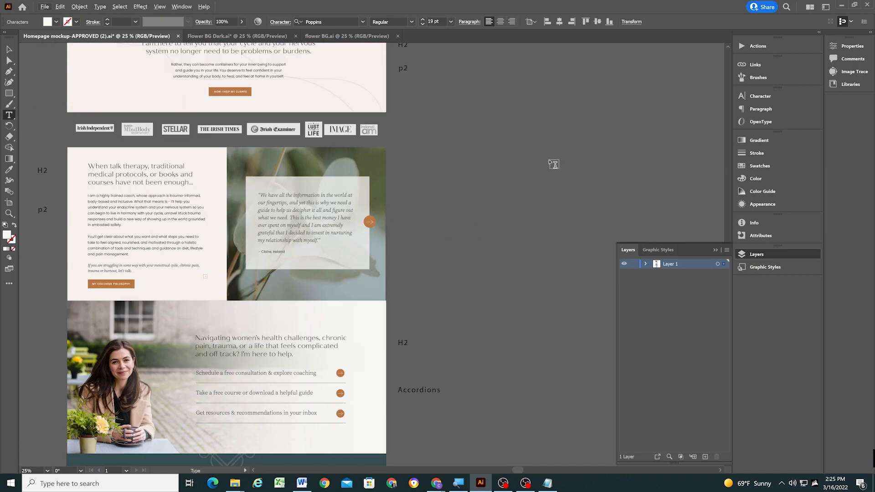
key(alt+Tab)
click(37, 269)
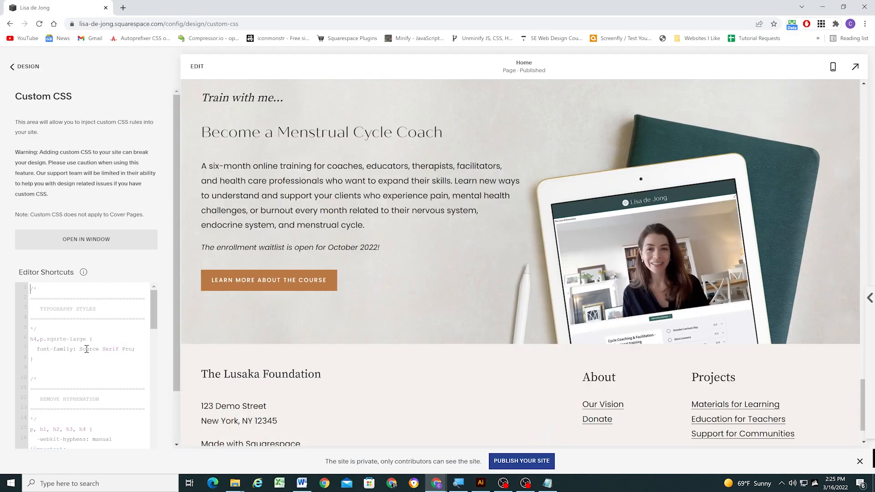
key(ctrl+s)
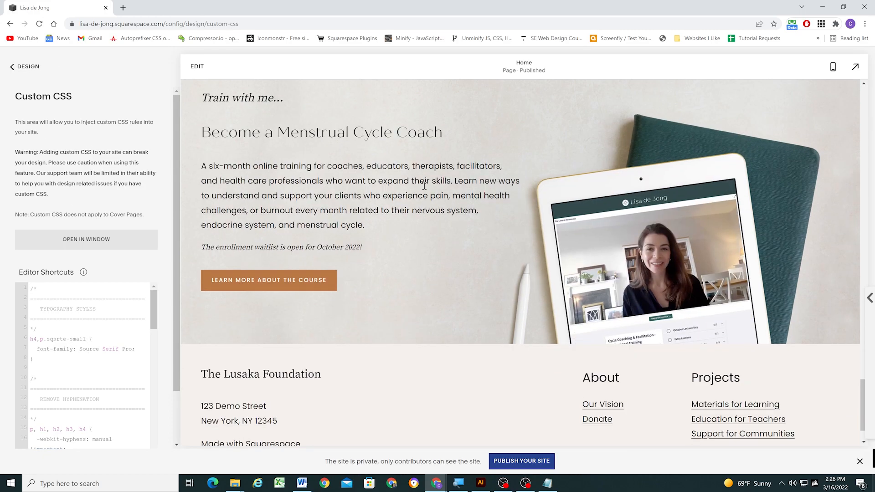
Look over the podcast section and the footer at the end of the home page preview.
scroll(414, 221, down, 1)
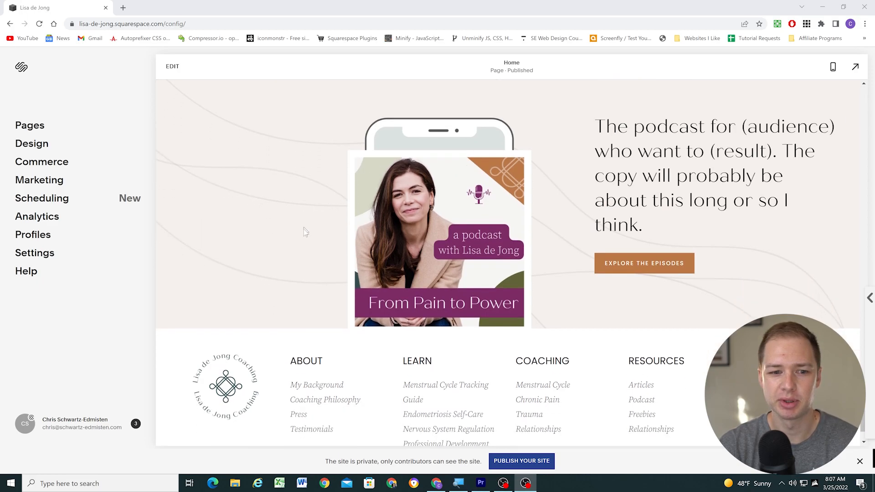
scroll(363, 229, down, 2)
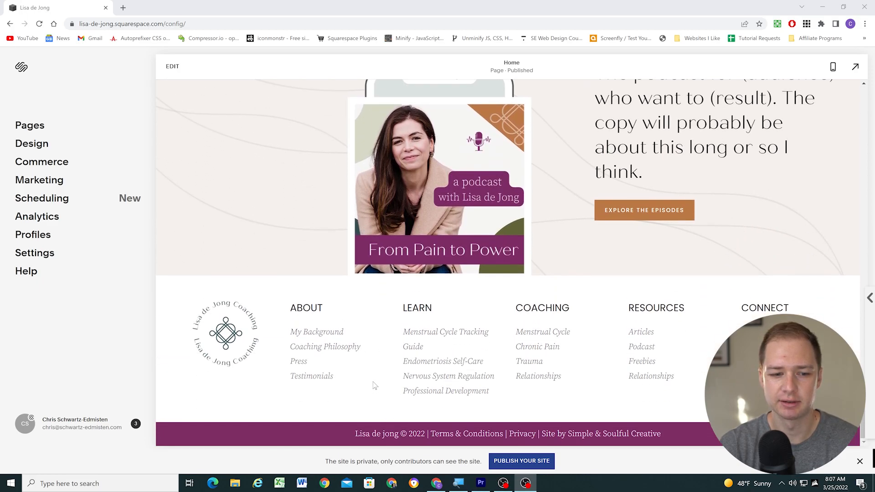
scroll(350, 308, up, 3)
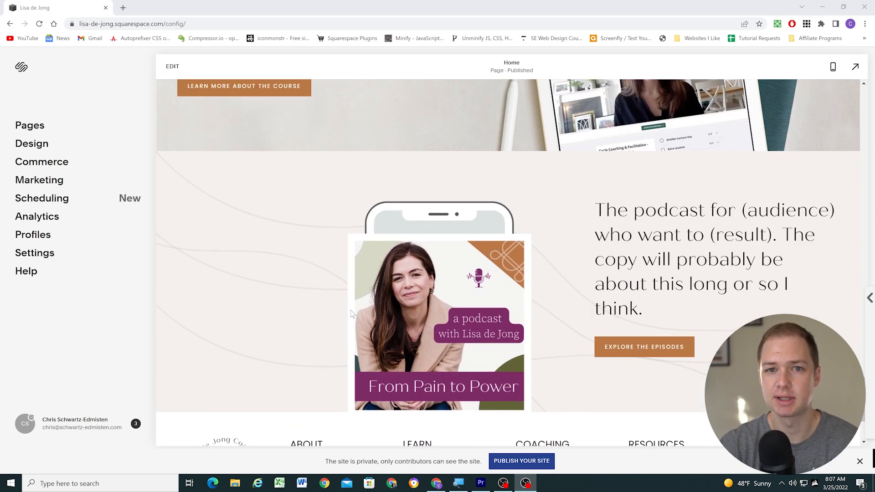
Open the home page for editing and inspect the podcast section's format settings and the spacer beside its text.
click(172, 66)
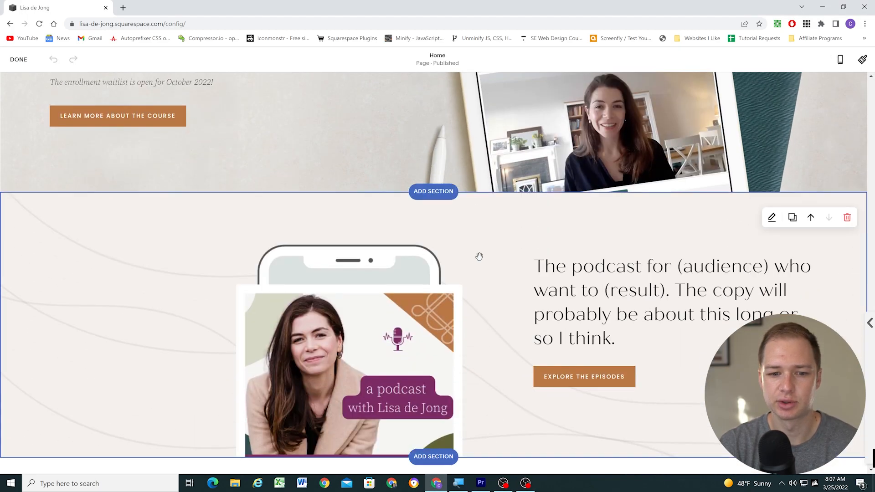
scroll(479, 261, down, 2)
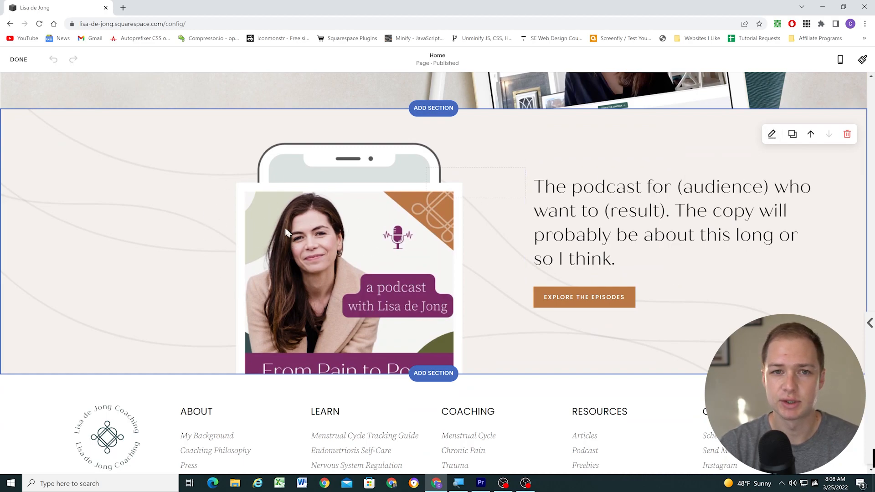
scroll(290, 267, up, 1)
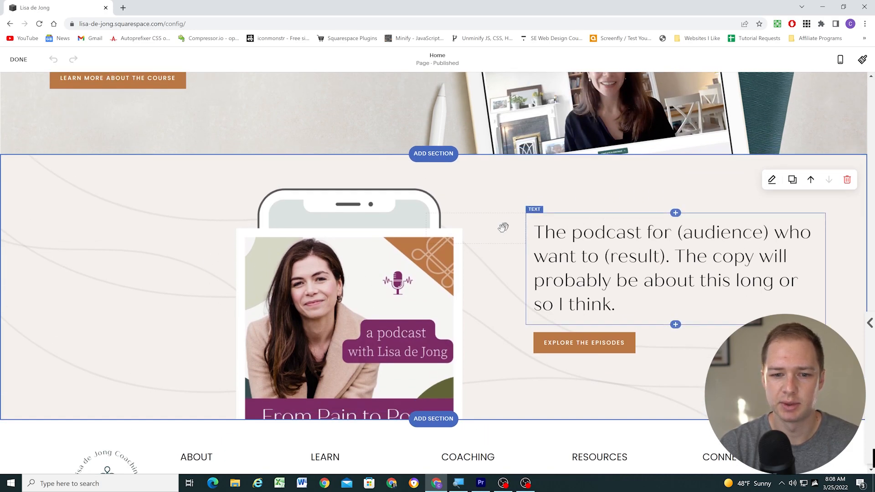
click(771, 180)
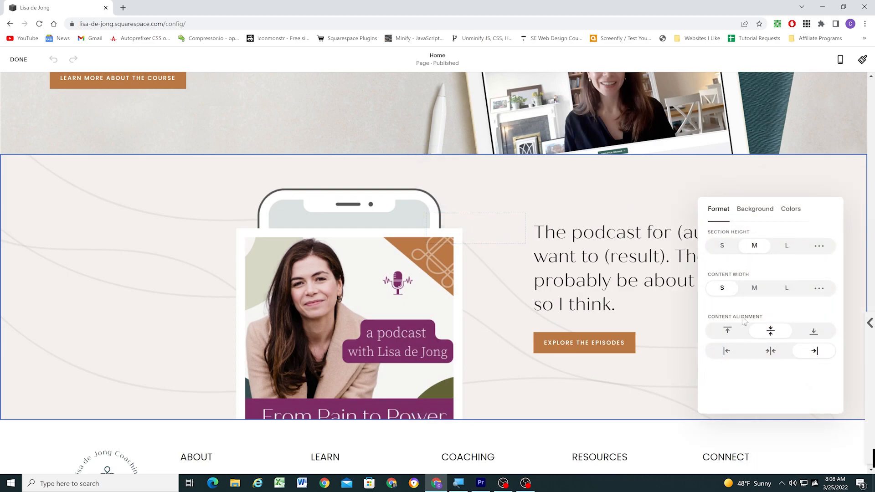
click(484, 275)
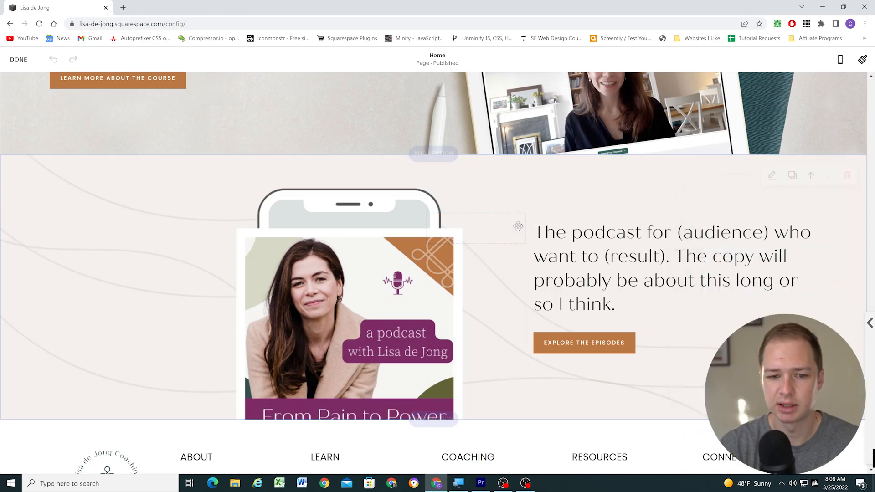
mouse_move(522, 225)
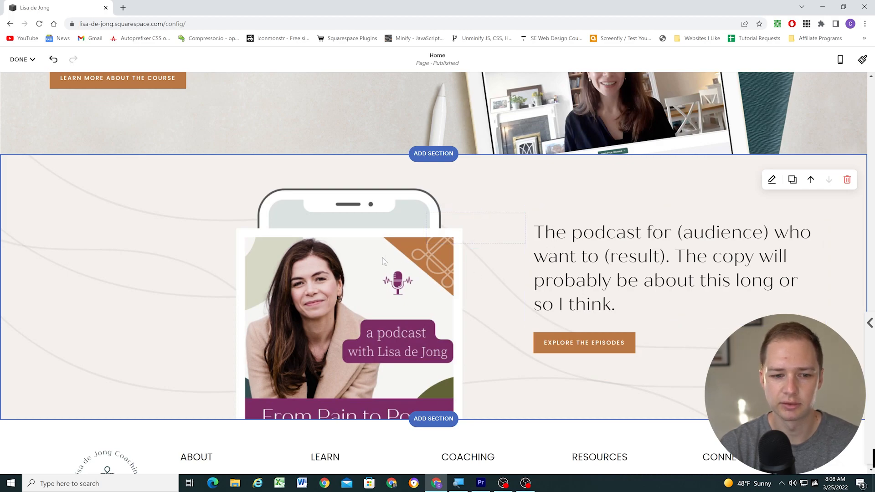
Open the site footer for editing and examine its link columns and the purple copyright bar.
scroll(381, 259, up, 4)
scroll(441, 261, down, 3)
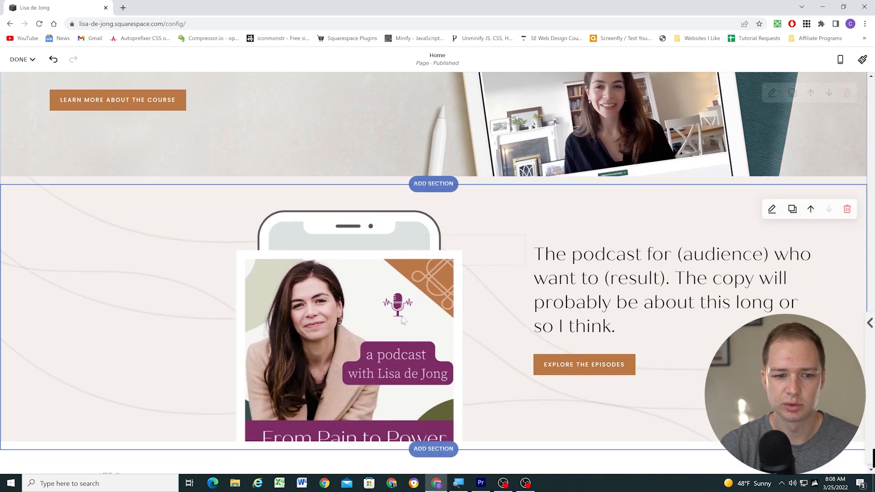
scroll(403, 320, down, 4)
scroll(396, 237, up, 1)
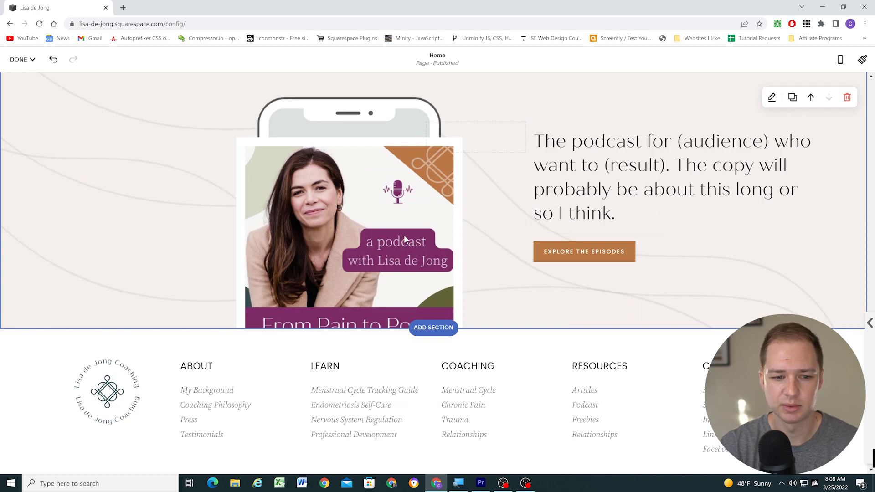
scroll(402, 255, down, 1)
click(438, 313)
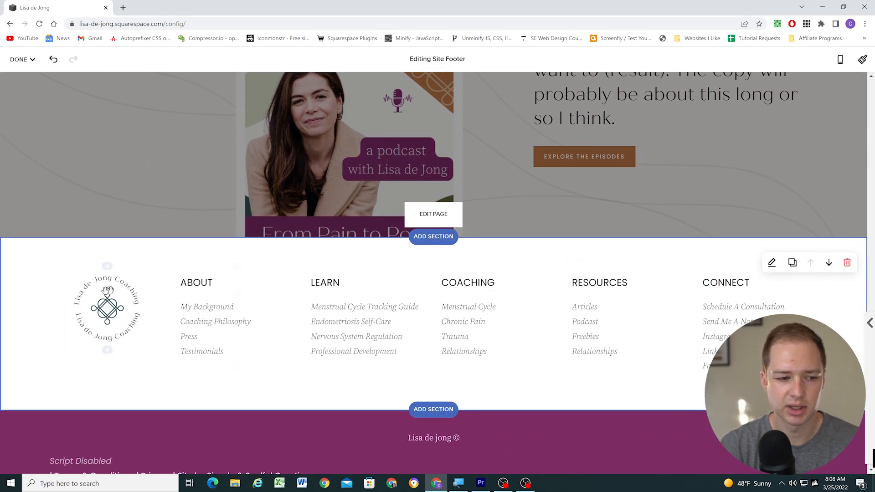
scroll(137, 319, down, 1)
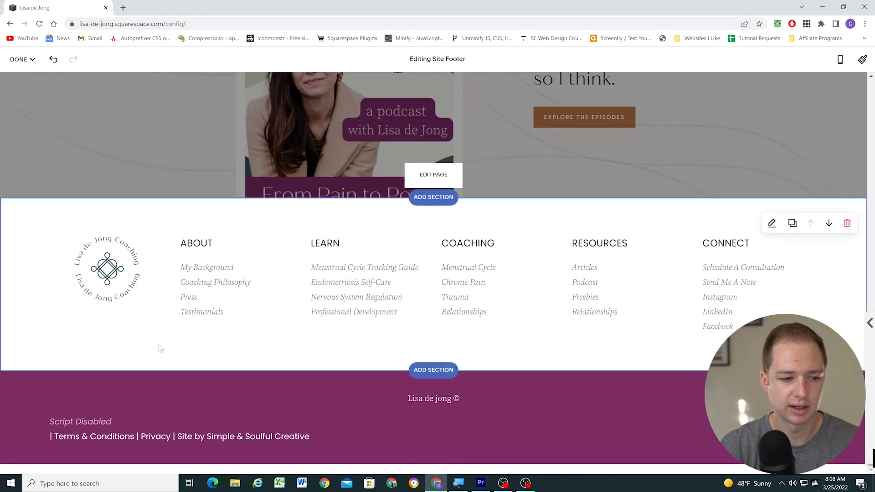
scroll(110, 325, up, 2)
scroll(211, 420, down, 2)
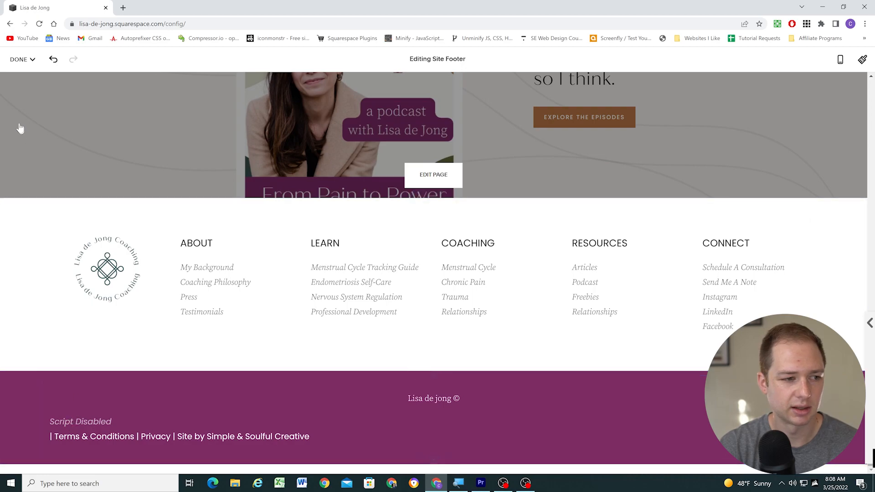
Leave the footer editor and view the footer in the page preview.
click(22, 60)
click(24, 78)
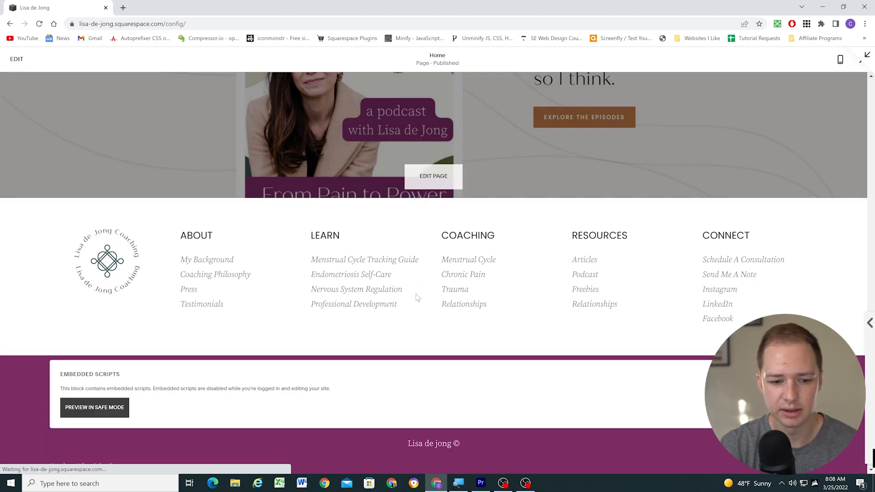
scroll(445, 383, down, 20)
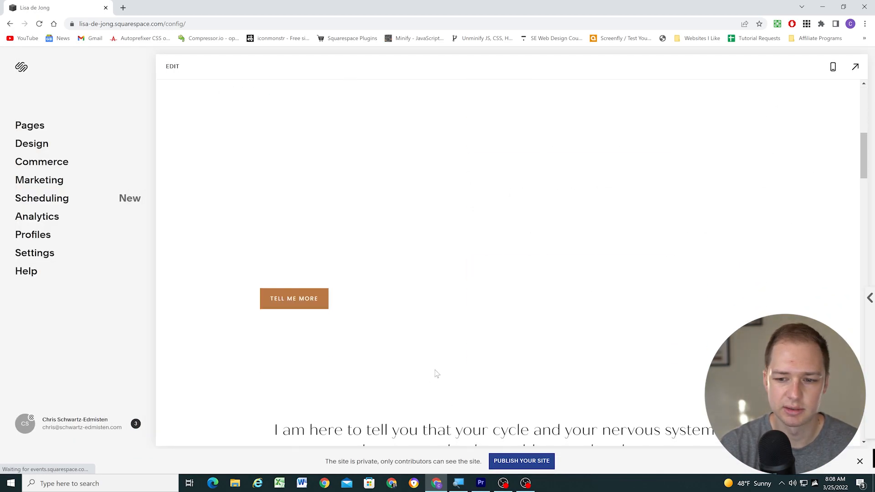
scroll(438, 359, down, 10)
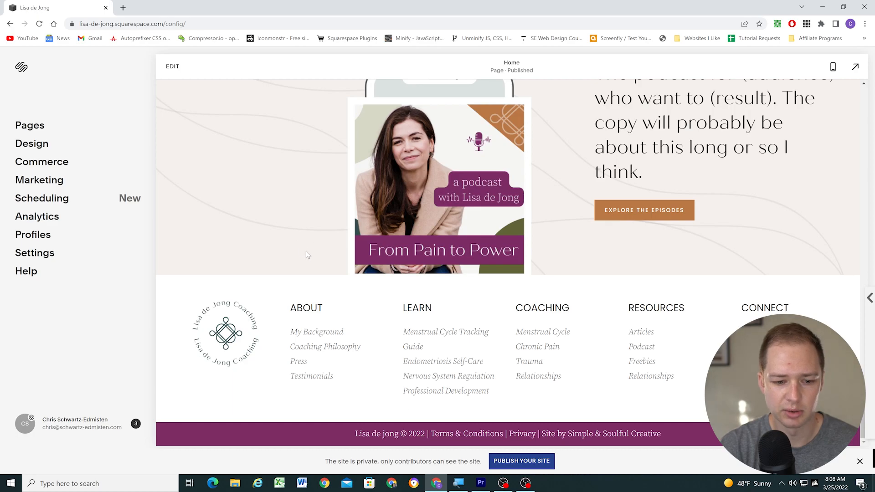
Review the home page from the hero section through the purple intro section to the press logo row.
scroll(310, 258, up, 10)
scroll(310, 265, up, 15)
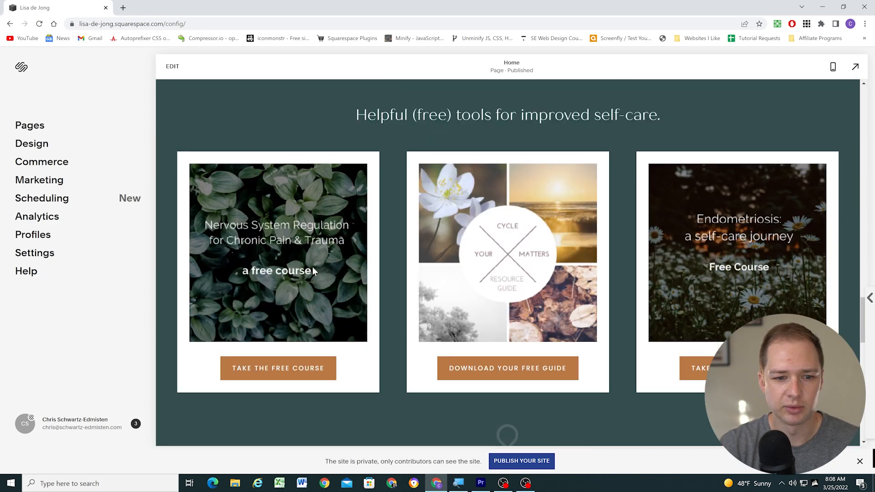
scroll(339, 299, up, 15)
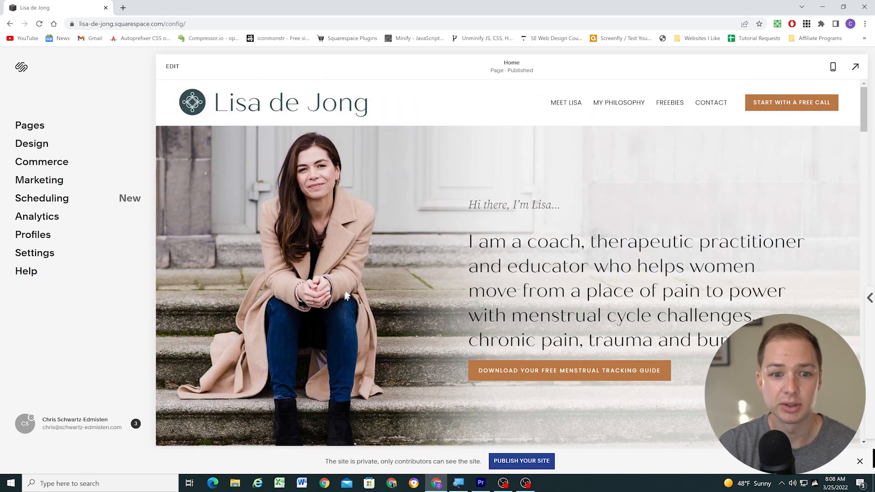
scroll(578, 190, down, 2)
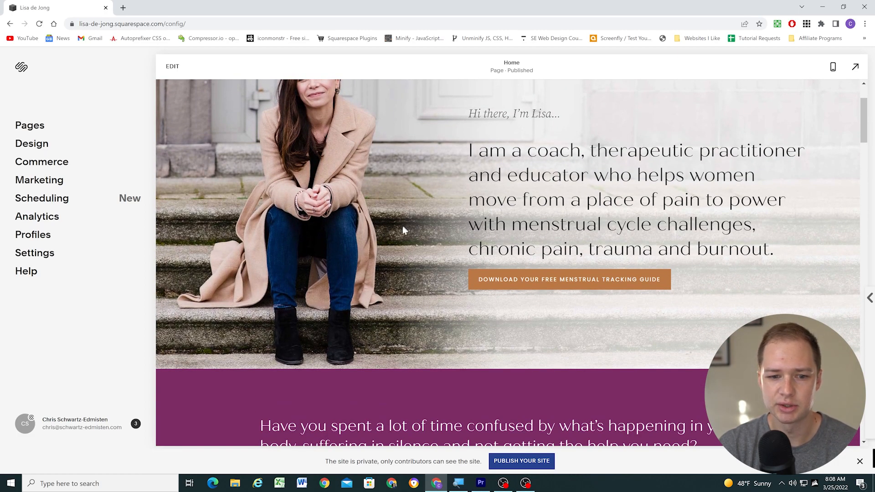
scroll(402, 230, up, 2)
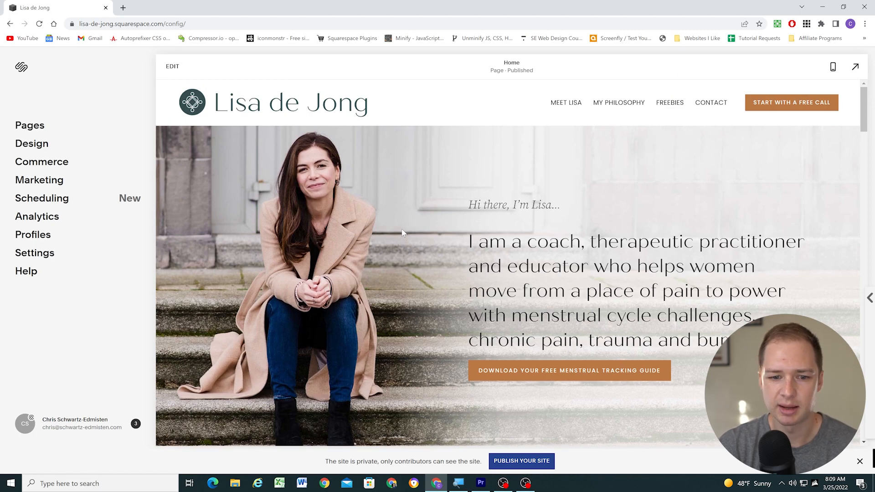
scroll(401, 236, down, 10)
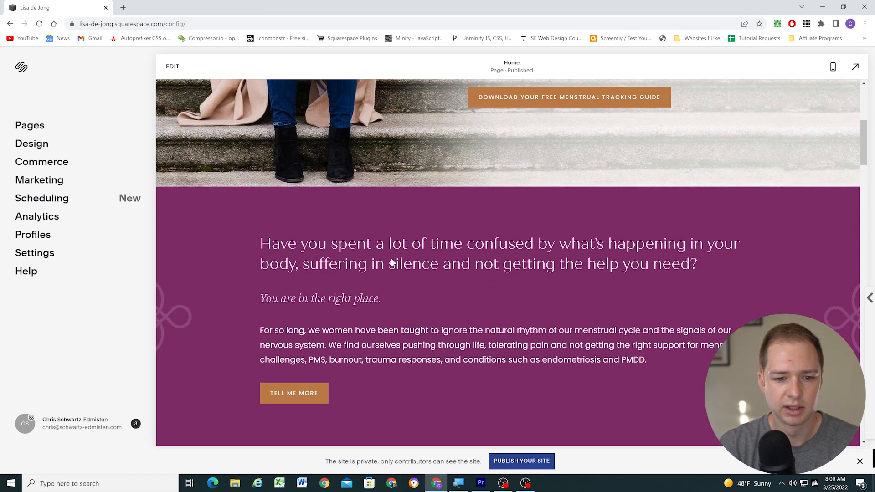
scroll(394, 258, down, 6)
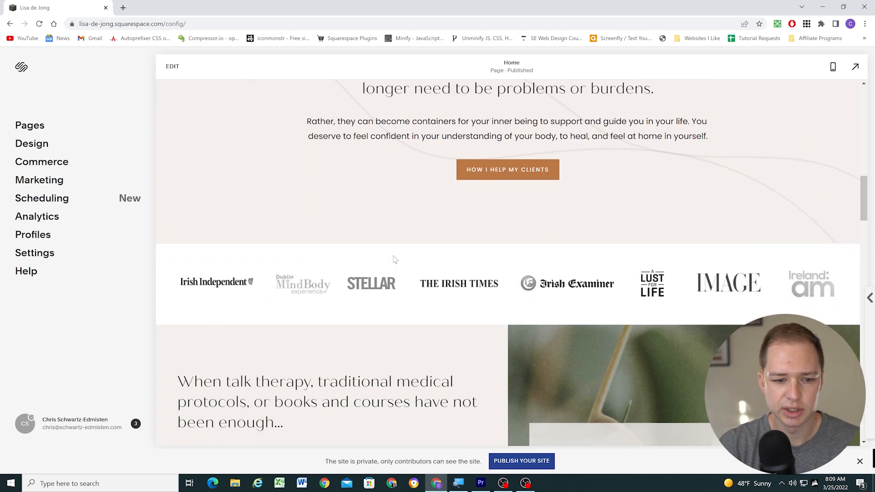
Open the press logo section for editing and inspect its background settings, elements and the Asset 9.png content item.
click(172, 67)
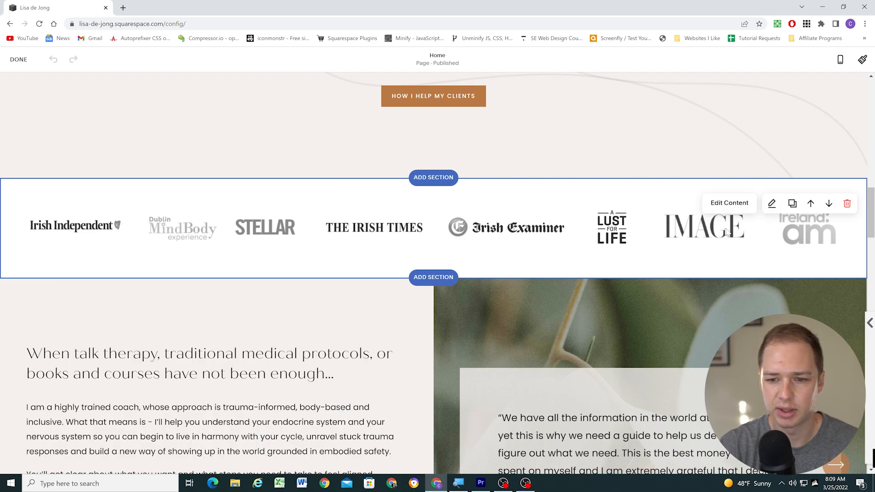
click(769, 208)
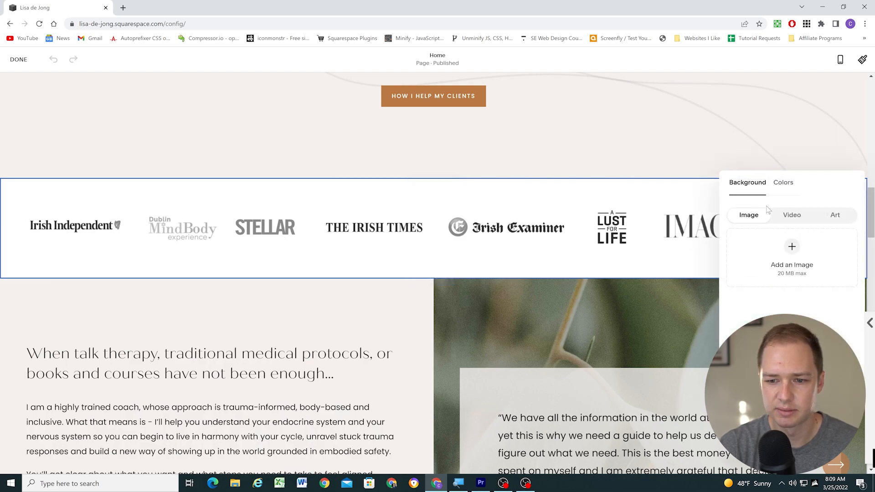
click(651, 220)
click(735, 200)
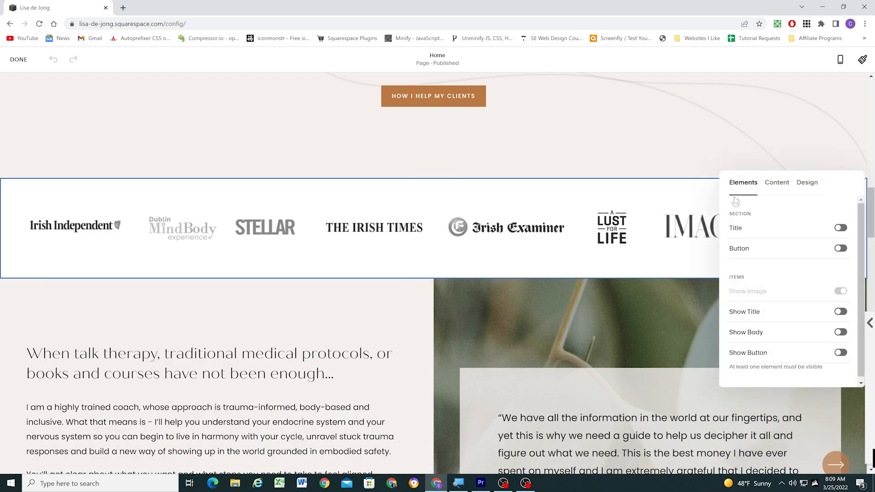
click(776, 183)
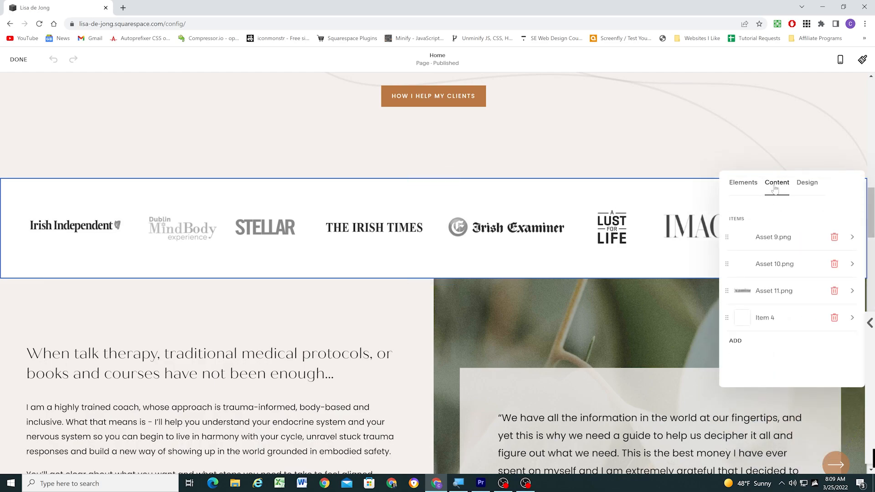
click(777, 244)
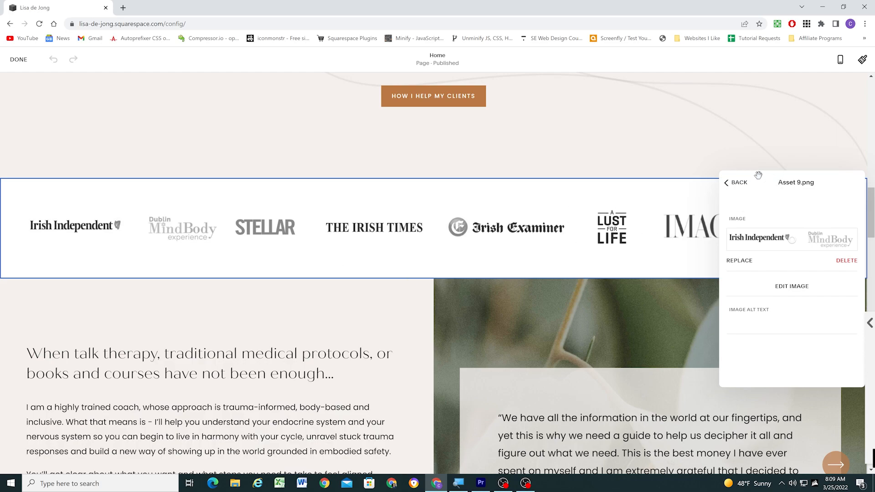
Close the press logo section's content settings, exit page editing and view the logo row in the preview.
click(739, 183)
click(703, 263)
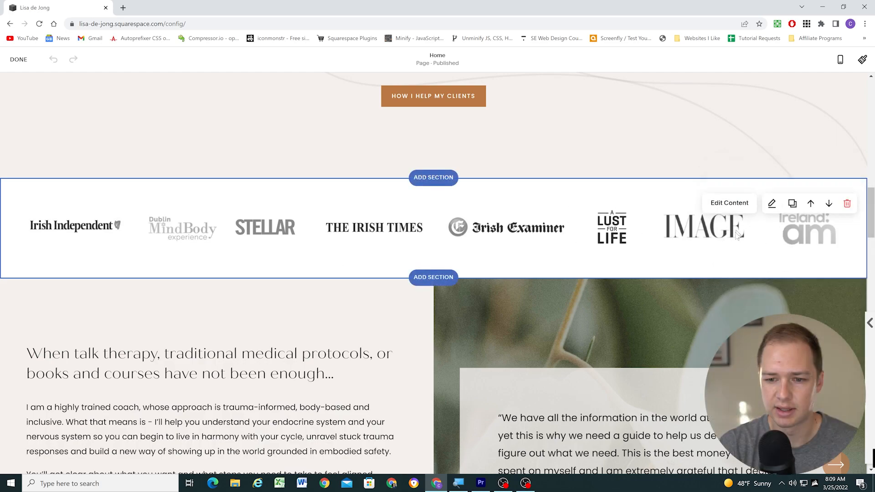
click(19, 59)
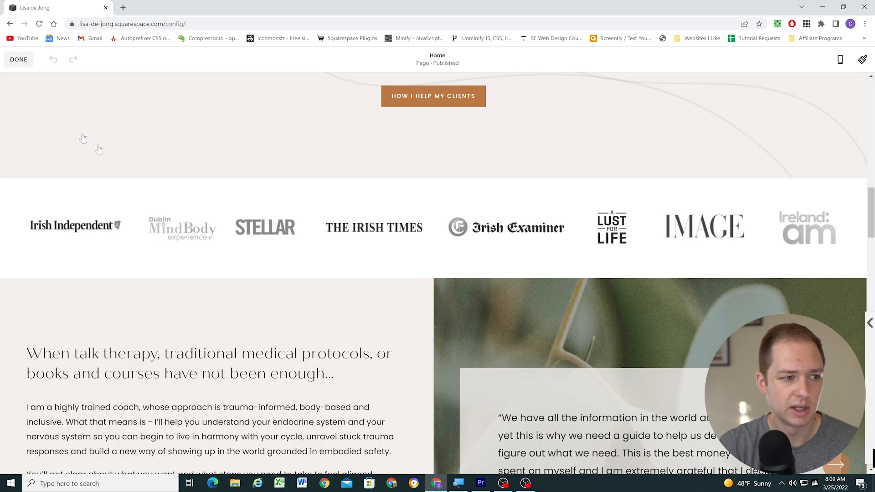
scroll(586, 210, up, 4)
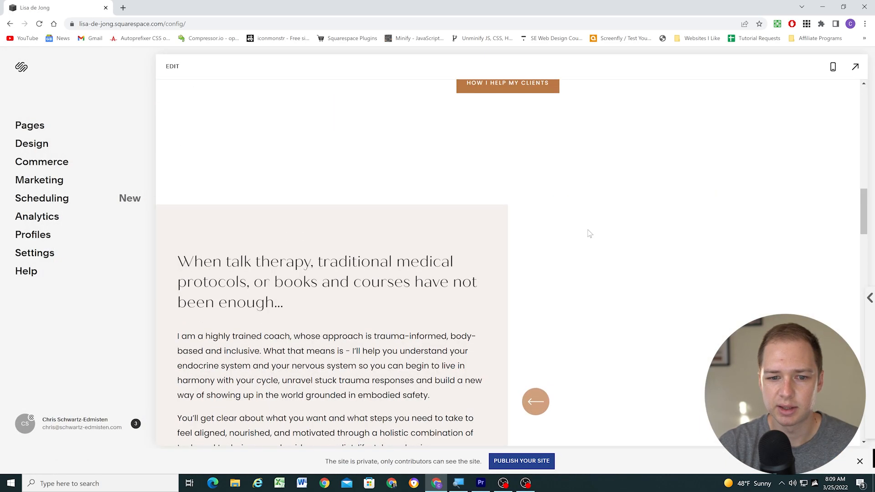
scroll(597, 282, down, 1)
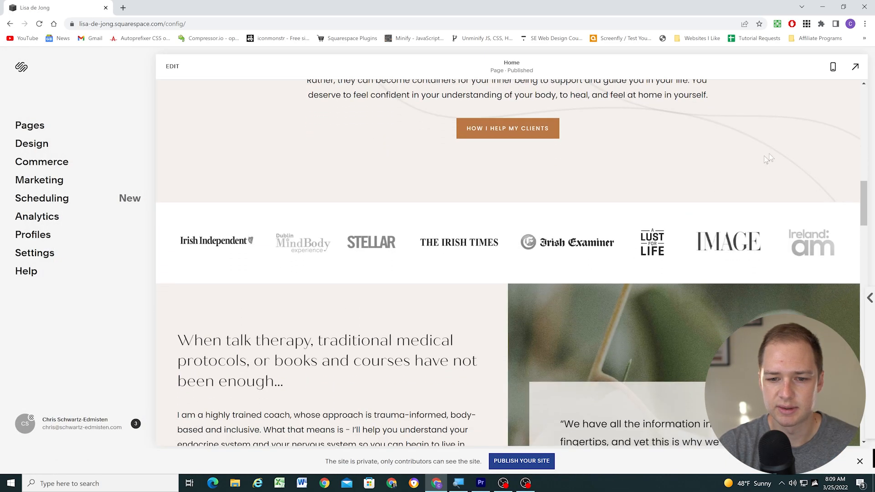
Check the press logo section in the mobile preview and return to the desktop preview.
click(833, 66)
scroll(487, 258, down, 2)
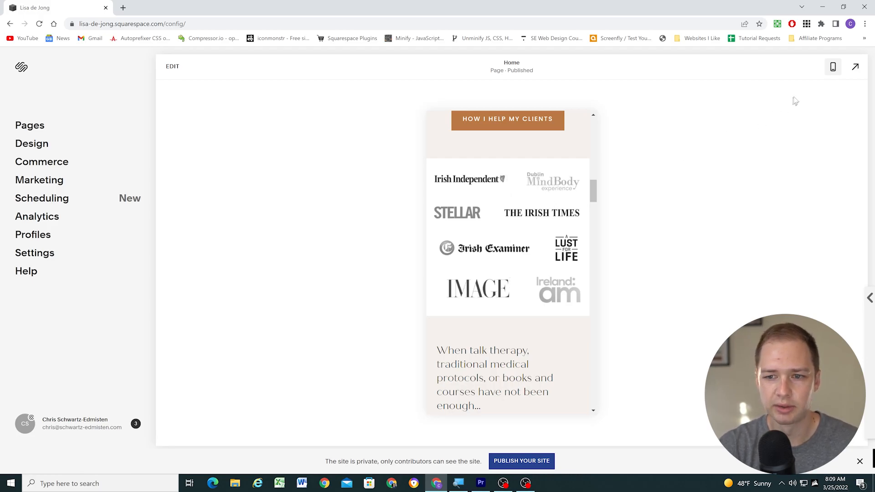
click(833, 67)
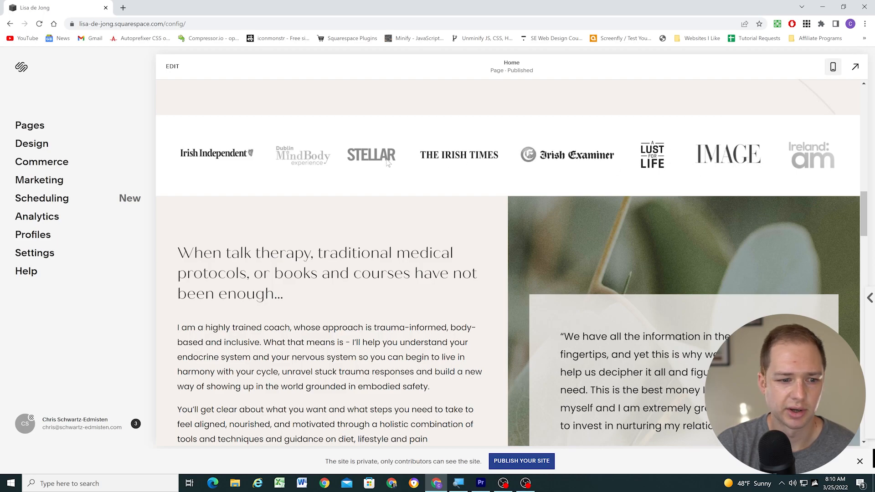
Review the home page from the coaching philosophy and testimonial section through the accordion section to the green free tools section.
scroll(388, 161, down, 4)
scroll(377, 224, up, 1)
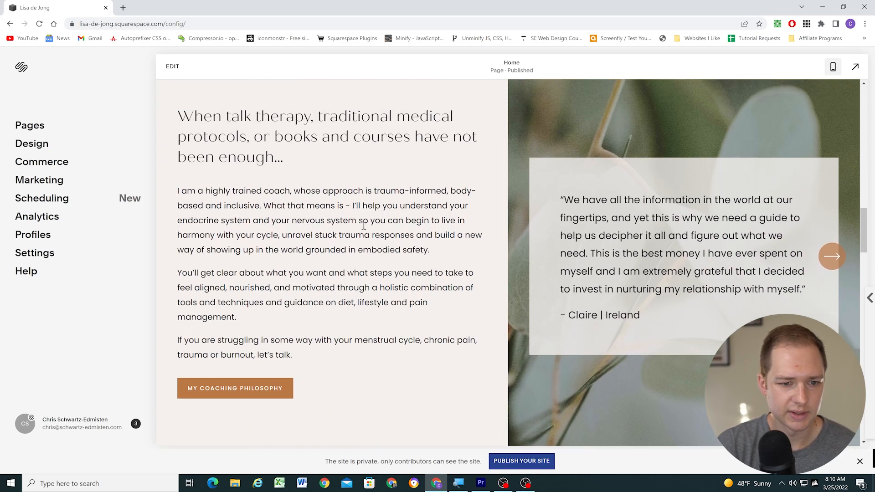
scroll(637, 246, down, 3)
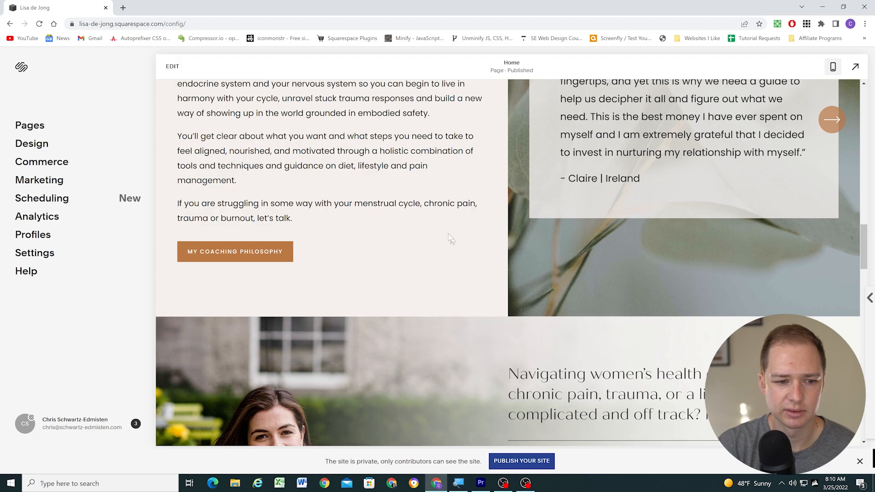
scroll(413, 243, up, 3)
scroll(386, 218, up, 1)
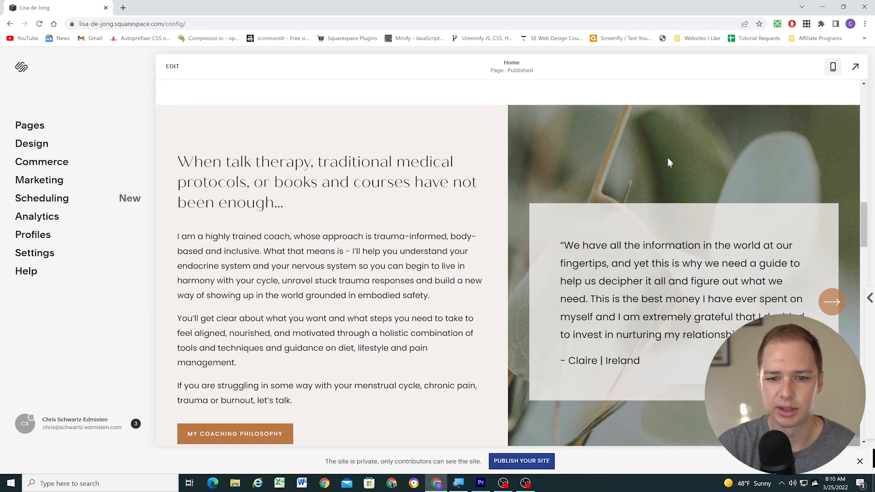
scroll(668, 166, down, 10)
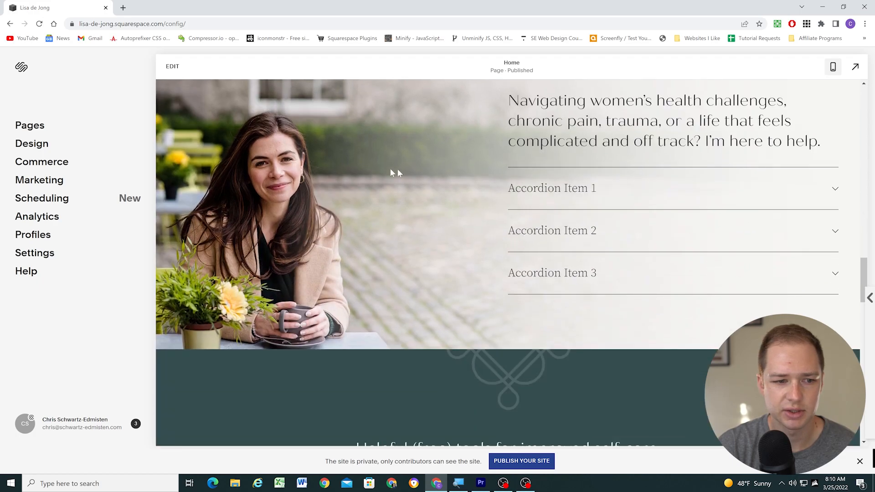
scroll(410, 191, down, 4)
scroll(412, 205, down, 1)
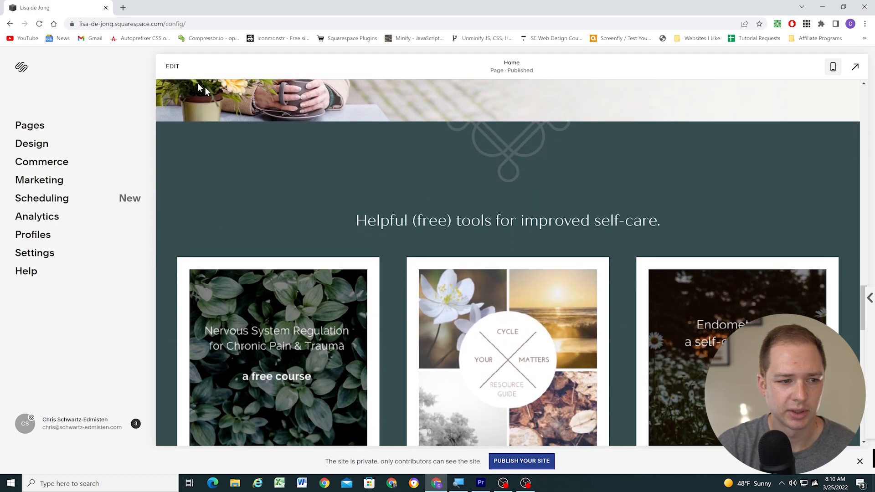
Open the page for editing, inspect the spacer above the "Helpful (free) tools for improved self-care." heading, and leave the editor.
click(168, 68)
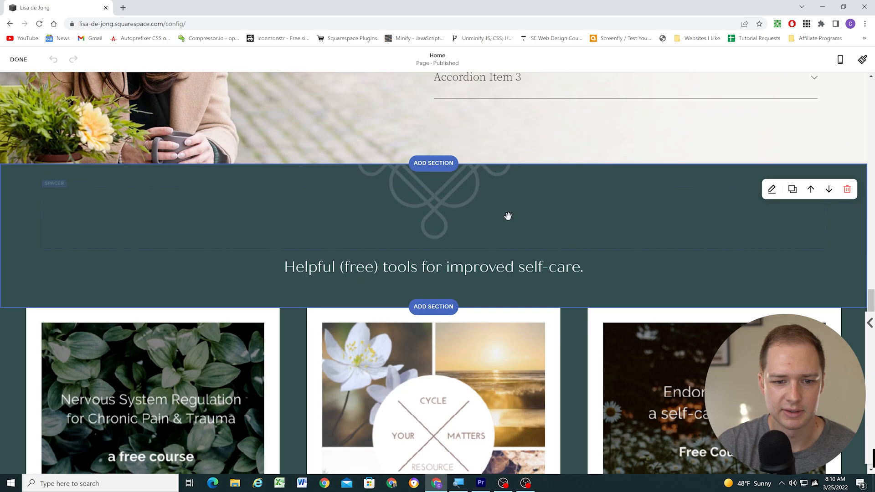
scroll(437, 176, down, 1)
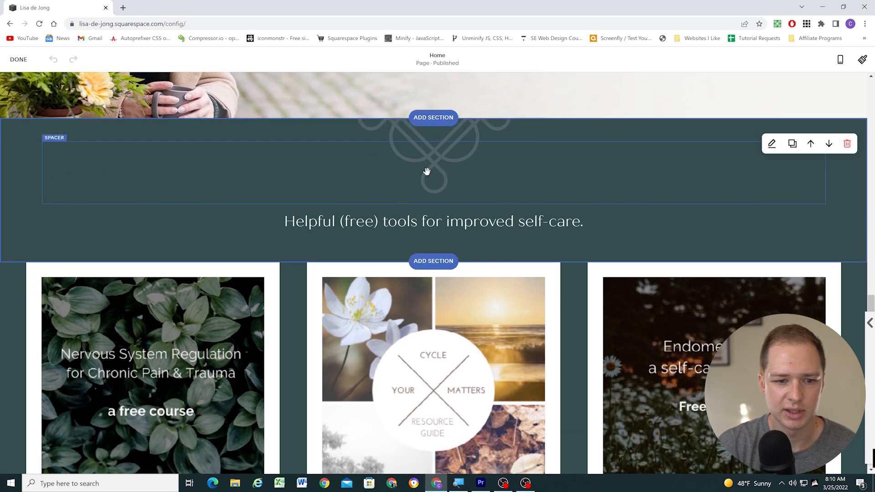
click(426, 170)
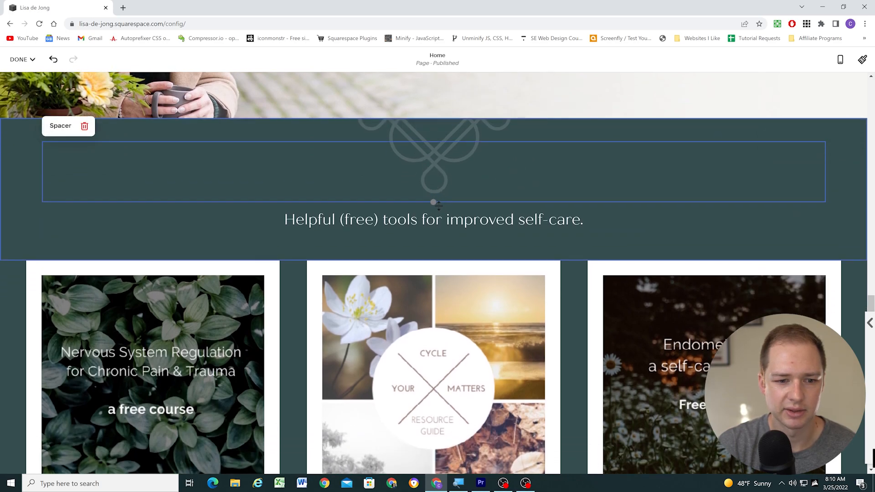
click(21, 60)
click(24, 75)
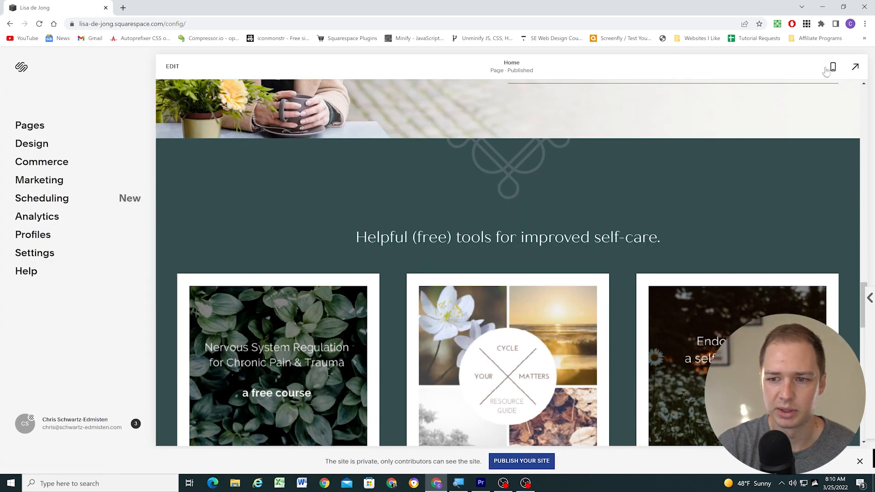
Check the green free tools section in the mobile preview, then view its cards in the desktop preview.
click(832, 67)
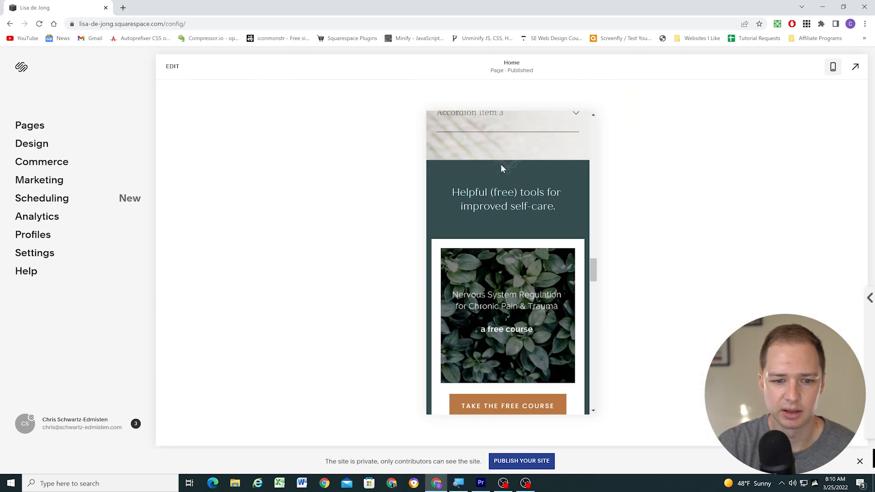
click(833, 67)
scroll(396, 143, down, 3)
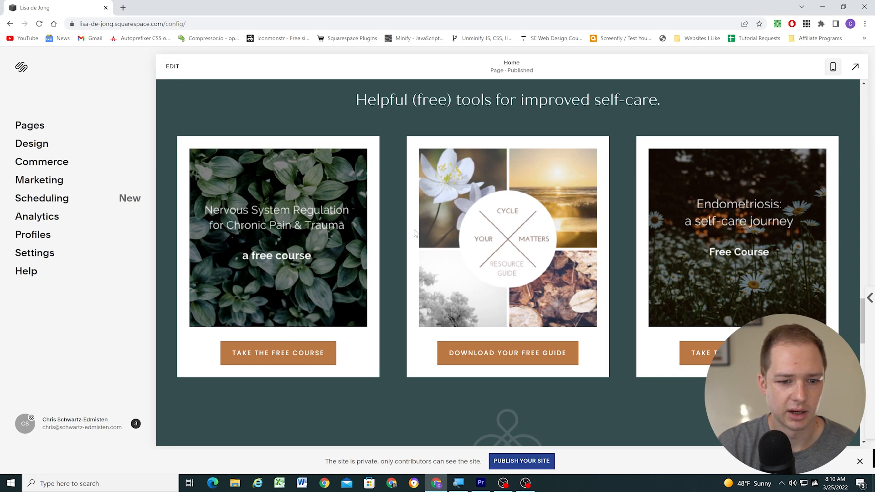
Review the rest of the home page from the online training section through the podcast section to the footer.
scroll(415, 233, down, 10)
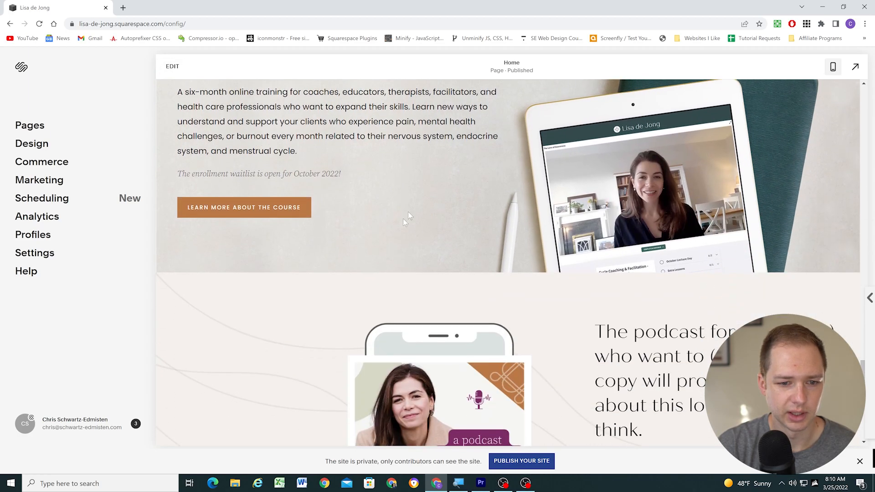
scroll(408, 212, up, 3)
scroll(459, 236, down, 5)
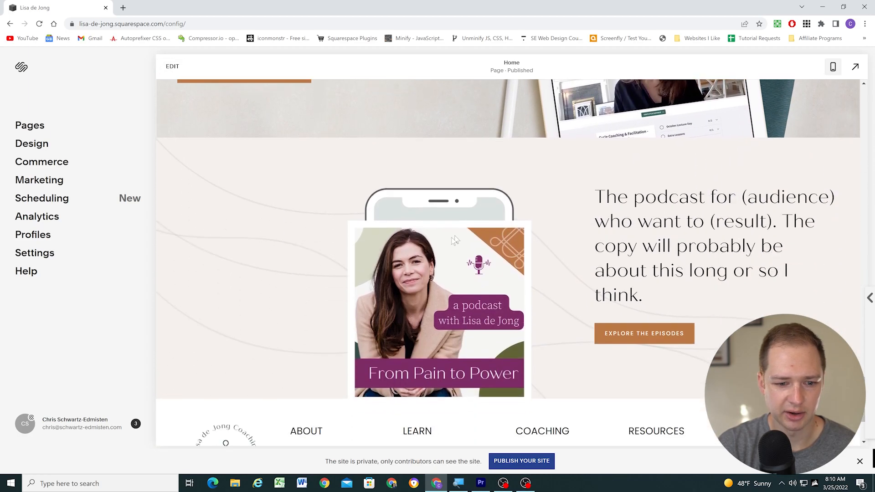
scroll(251, 242, down, 3)
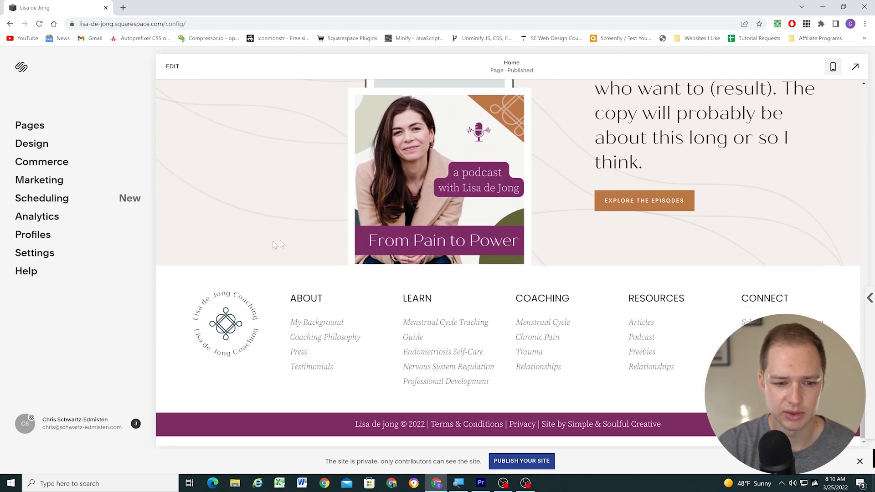
Switch to the mobile preview and examine how the hero text reads over its background image.
scroll(266, 246, up, 10)
click(833, 66)
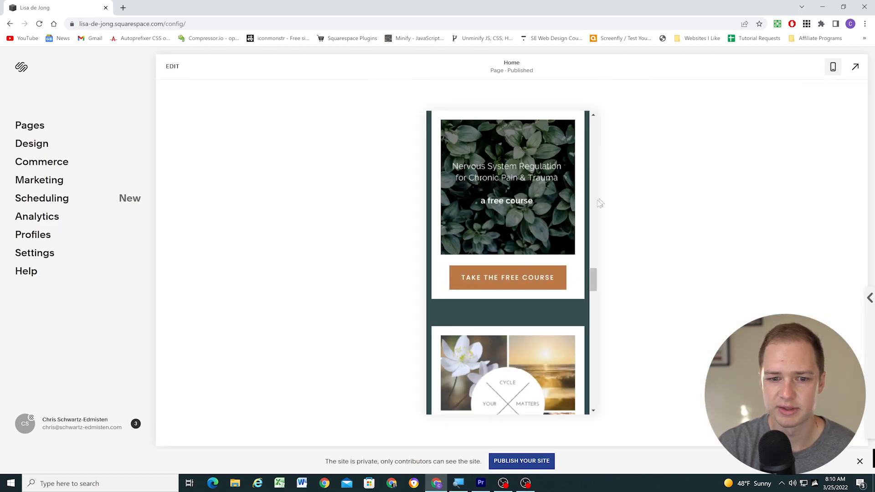
scroll(535, 237, up, 15)
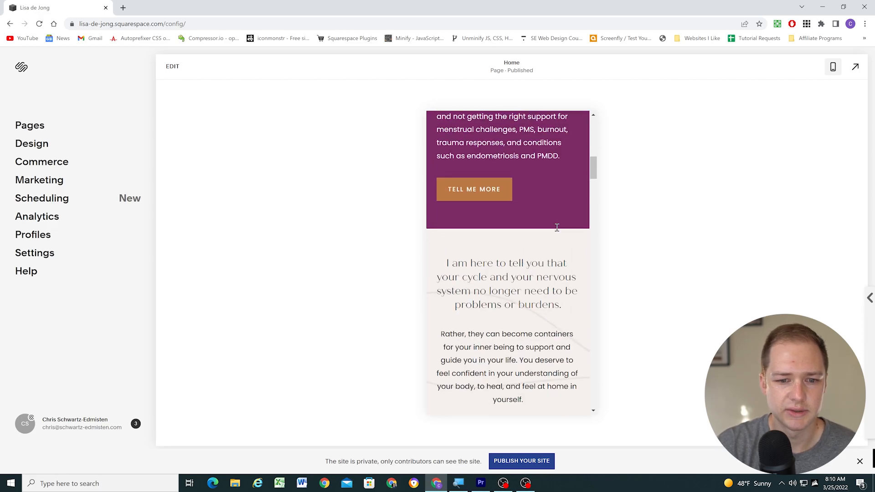
scroll(557, 227, up, 10)
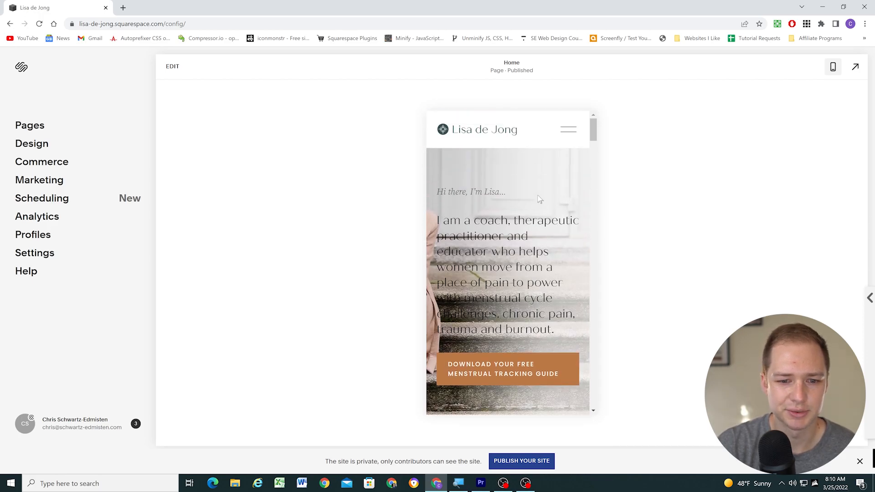
scroll(541, 202, down, 2)
scroll(501, 200, up, 2)
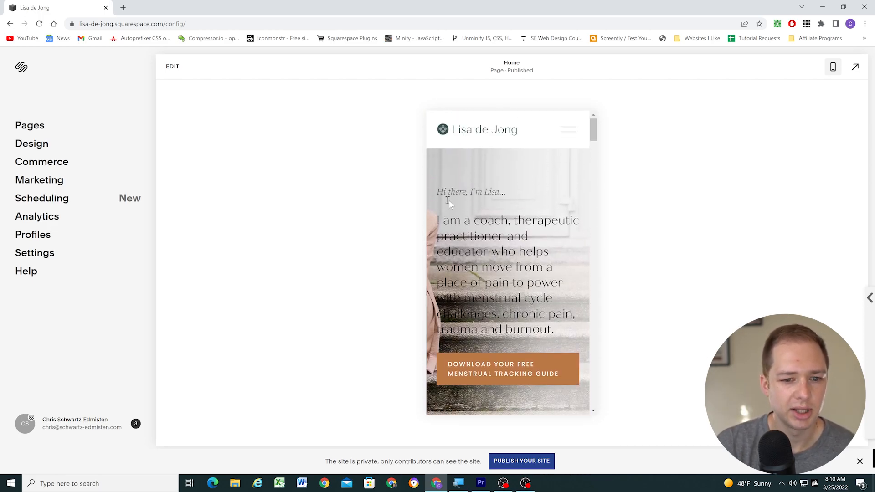
scroll(460, 177, down, 1)
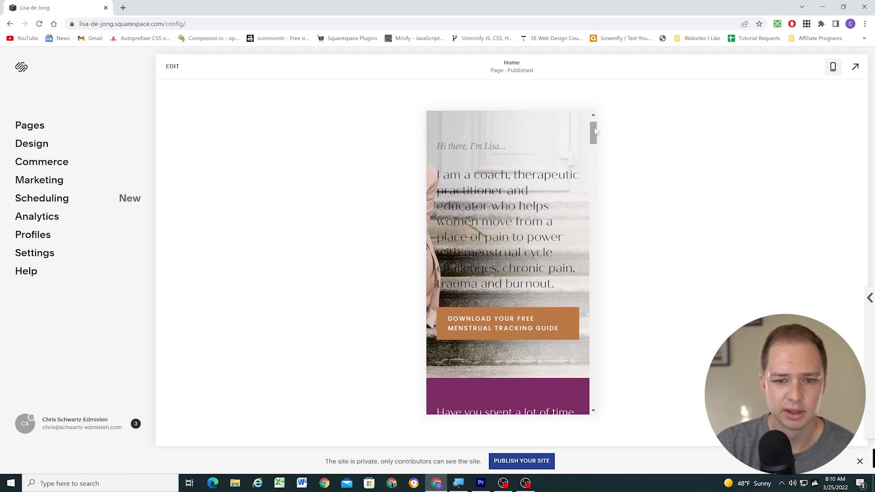
scroll(548, 186, up, 1)
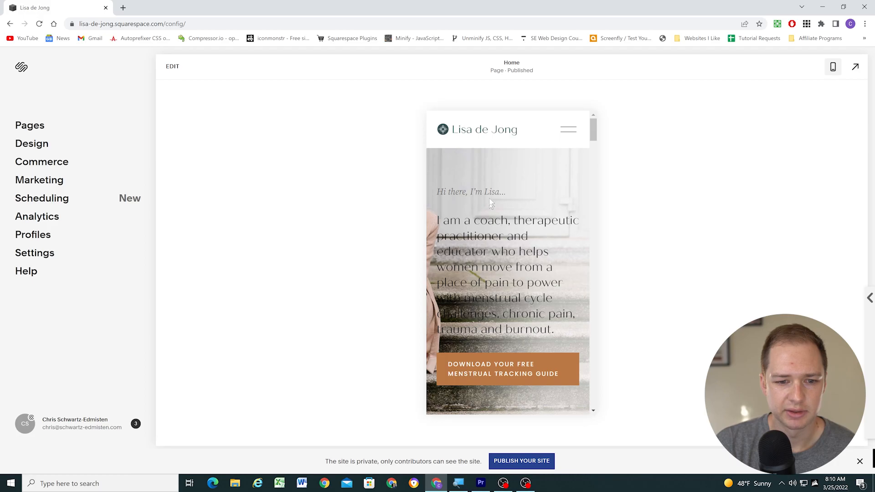
Open the site's Custom CSS and make room for a new rule below the home carousel rule in the homepage styles.
click(33, 145)
click(34, 258)
scroll(88, 326, down, 10)
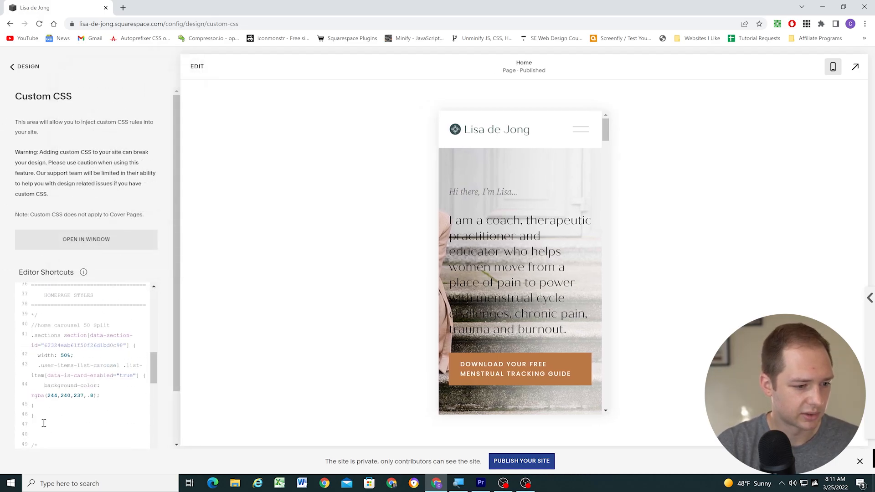
text(})
key(Return)
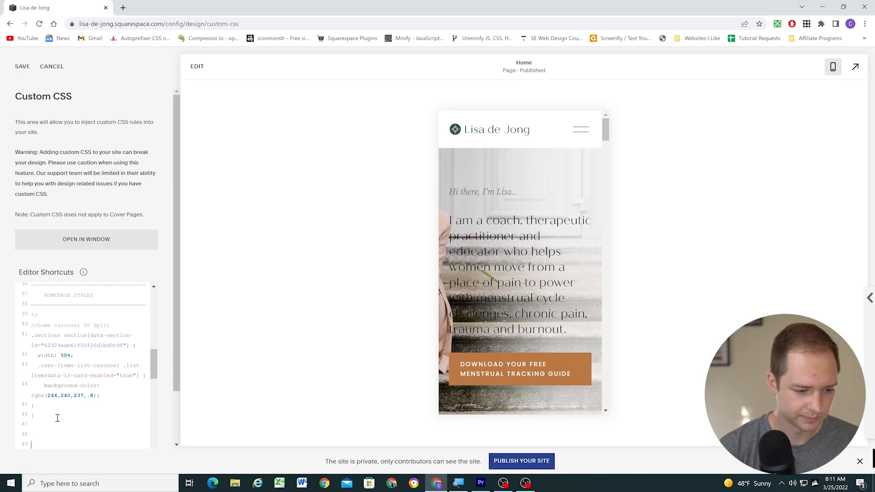
Get the hero section's ID and start a rule for section[data-section-id="62324acfbb478a540fc1aa05"] below the home carousel rule.
click(806, 25)
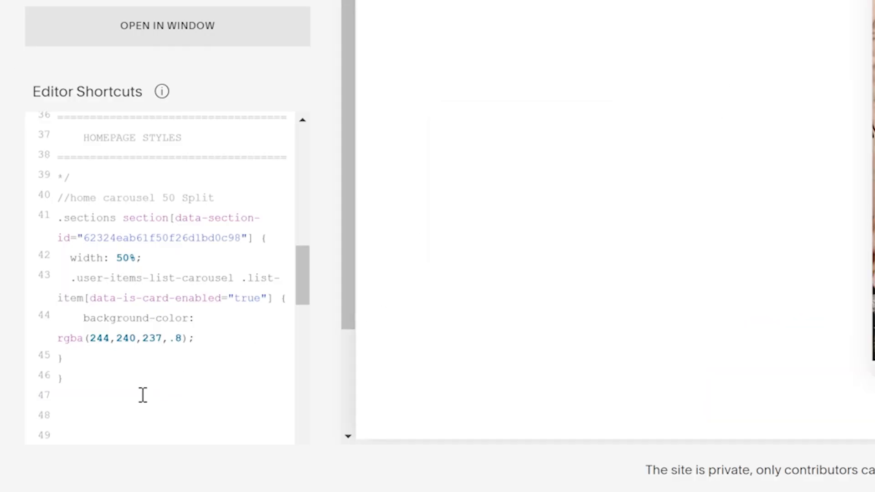
click(67, 433)
text(section[data-section-id="62324acfbb478a540fc1aa05"])
scroll(228, 328, down, 3)
text({)
key(Return)
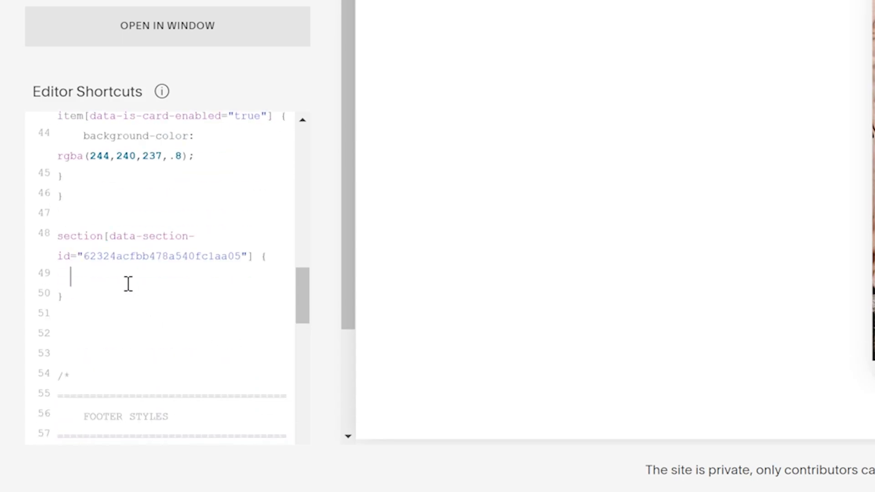
Nest a .section-background-overlay rule with opacity: 1!important inside the hero section's rule.
text(.section-background-overl)
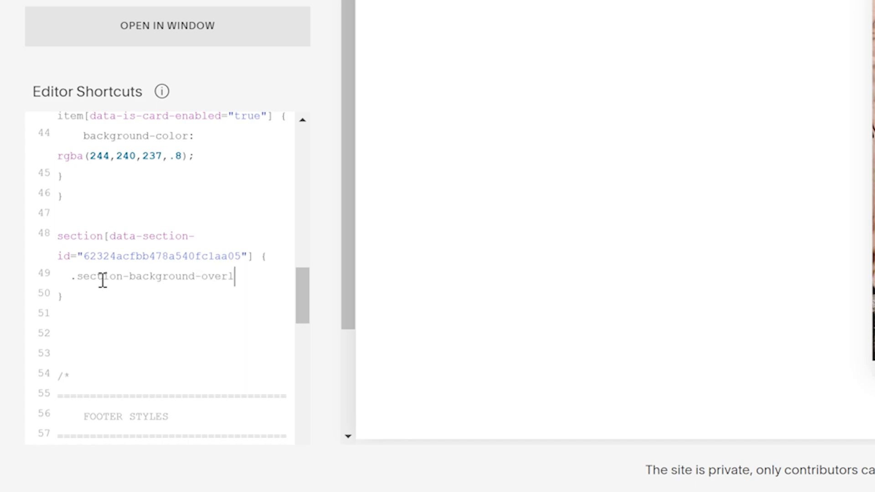
text(ay {)
key(Return)
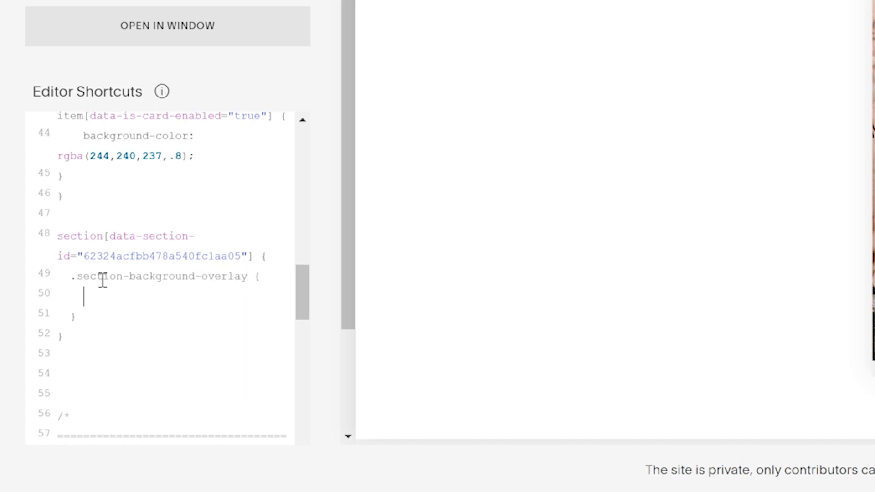
text(opacity: 1!important;)
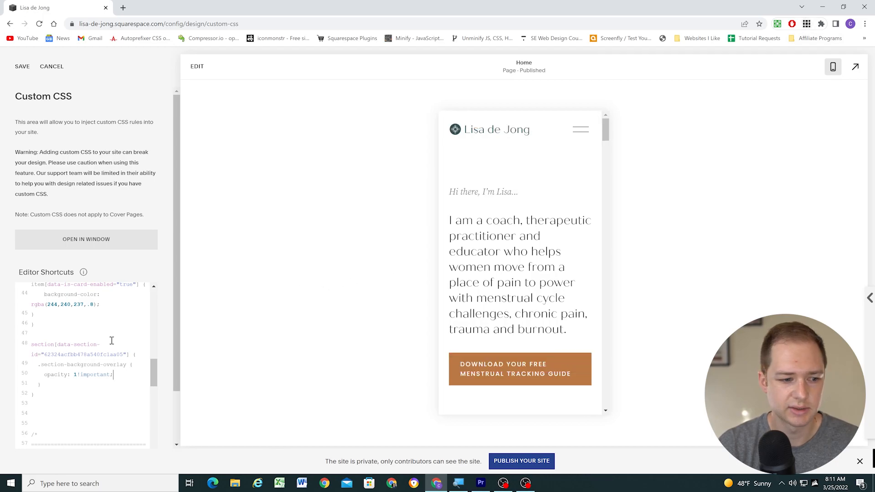
Try a hero overlay opacity of .5, set it to .7, and check the hero in the mobile preview.
drag(73, 374, 77, 374)
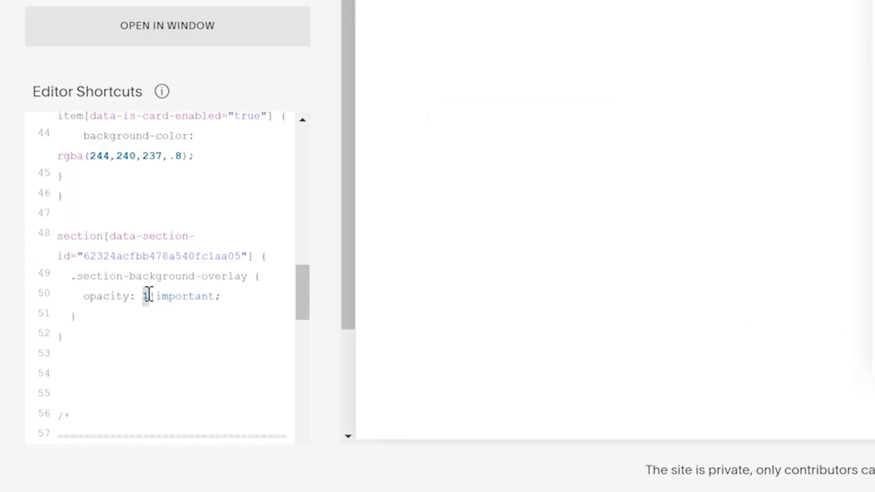
text(.5)
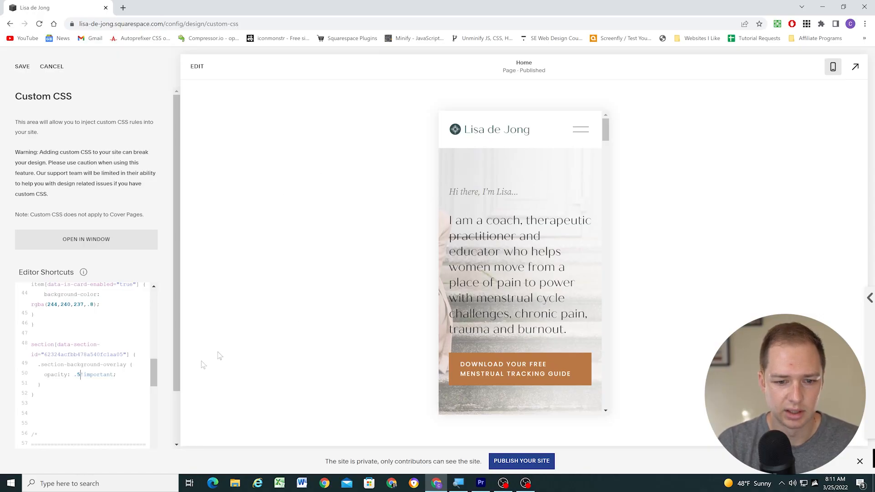
key(BackSpace)
text(7)
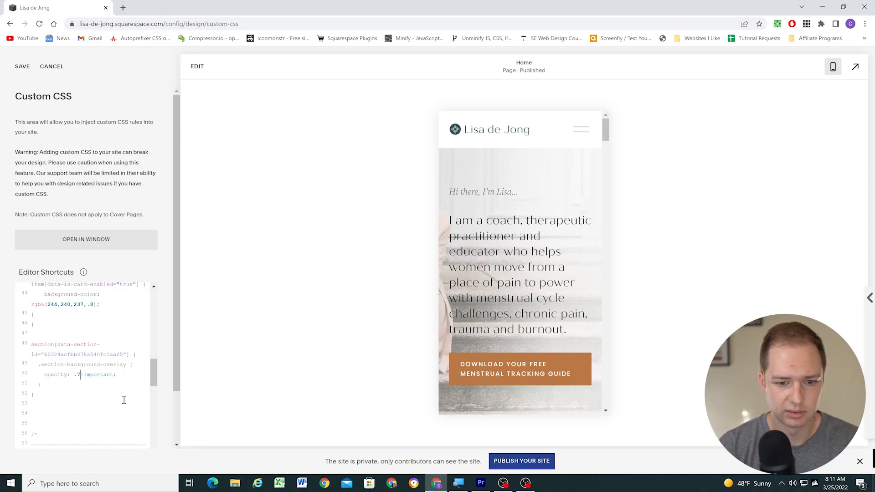
scroll(488, 254, down, 3)
scroll(488, 254, up, 2)
scroll(511, 232, down, 1)
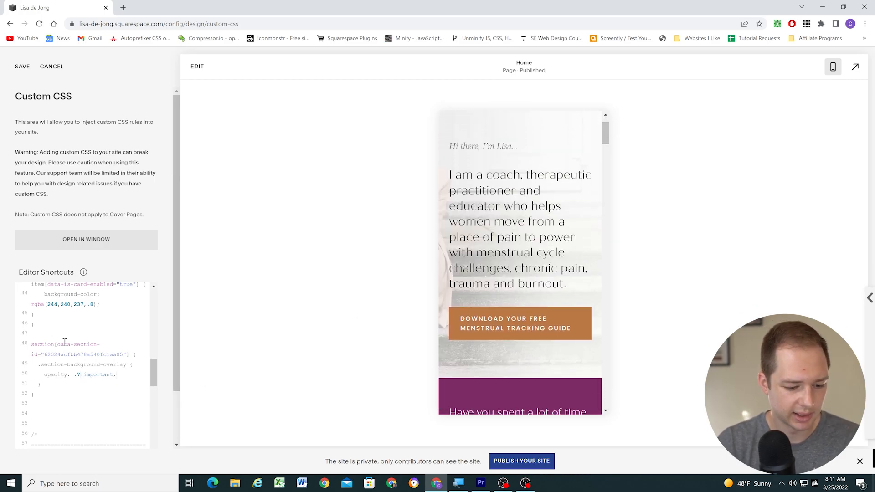
text(@media screen)
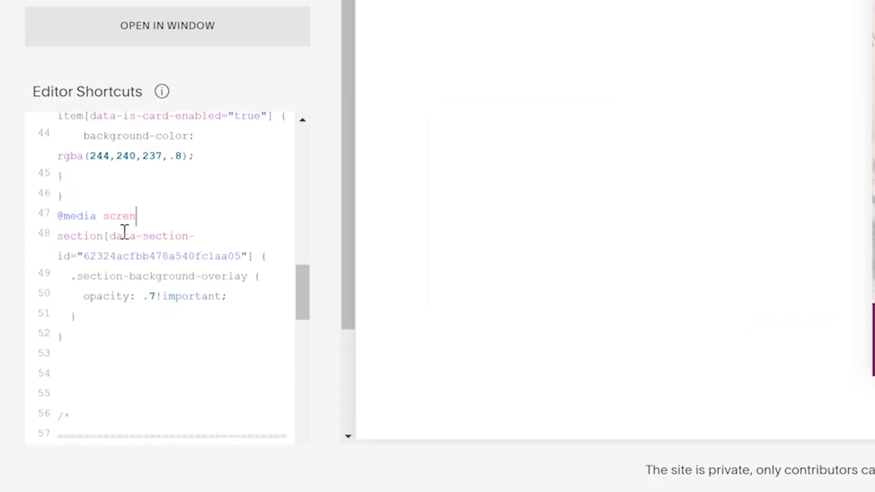
text( and (max-width)
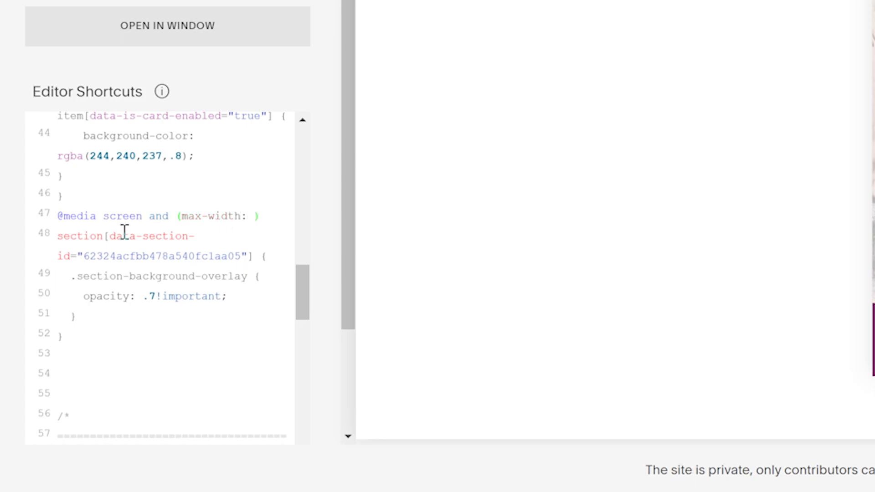
text(: 640px)
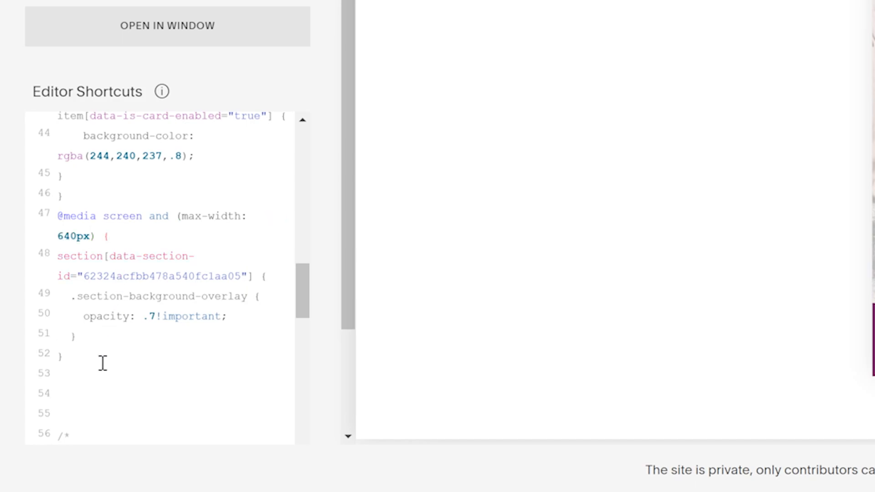
drag(67, 378, 55, 216)
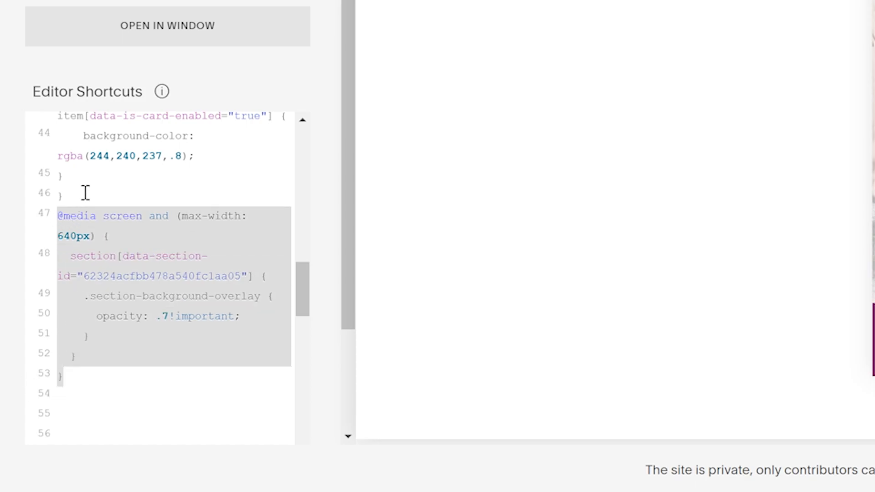
key(shift+Tab)
Label the media query with the comment "//home page banner overlay: mobile", put a blank line above it, and save the CSS.
click(86, 182)
key(Return)
text(//home page)
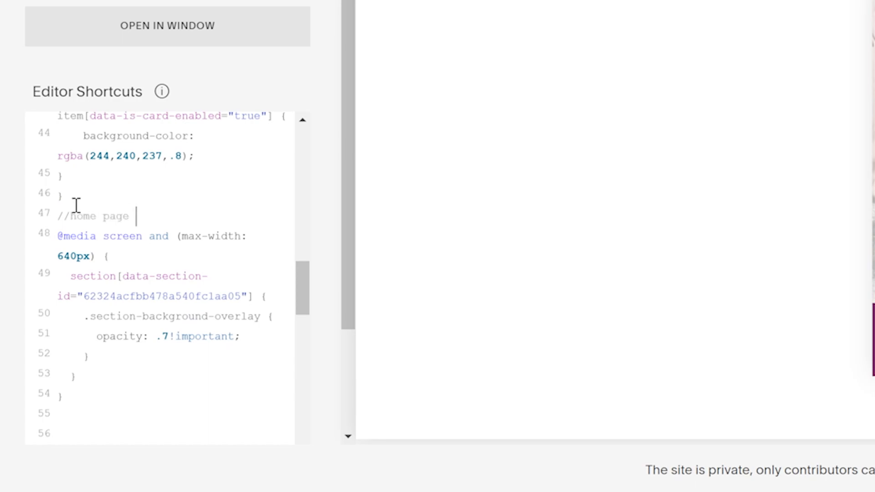
text( banner overlay: mobile)
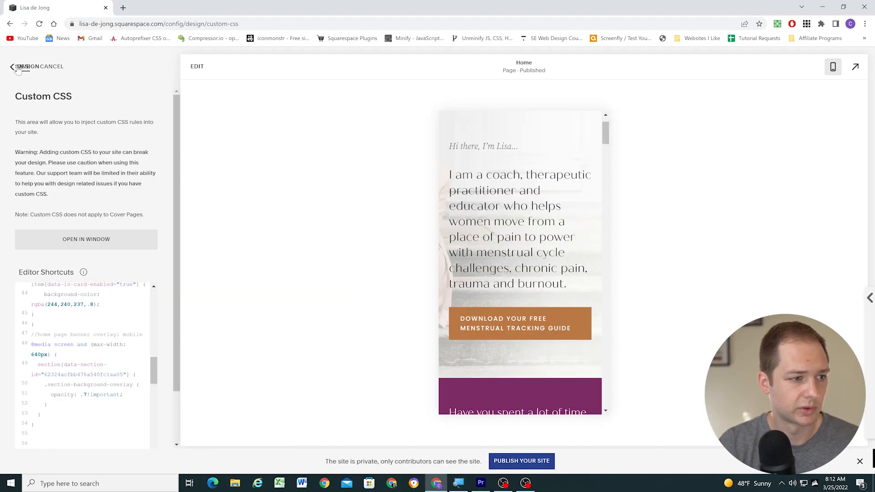
click(45, 323)
key(Return)
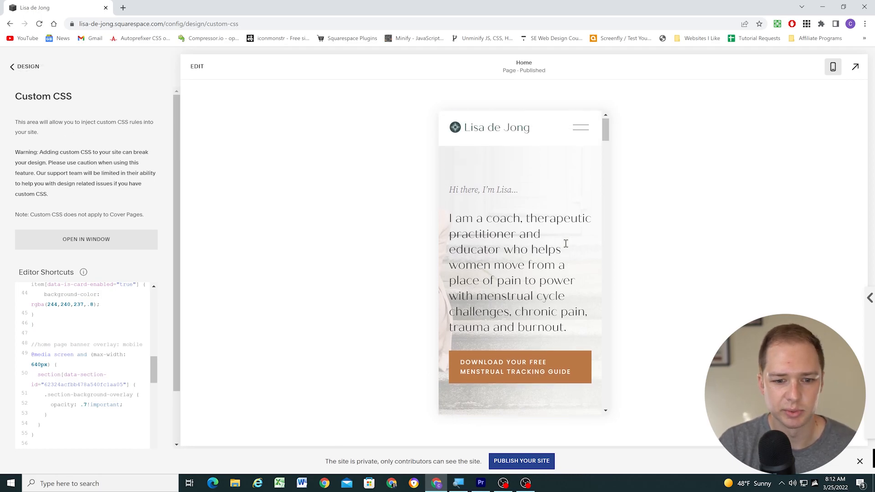
Check the hero overlay in the desktop preview and on the live site in a browser window resized to tablet width.
click(833, 67)
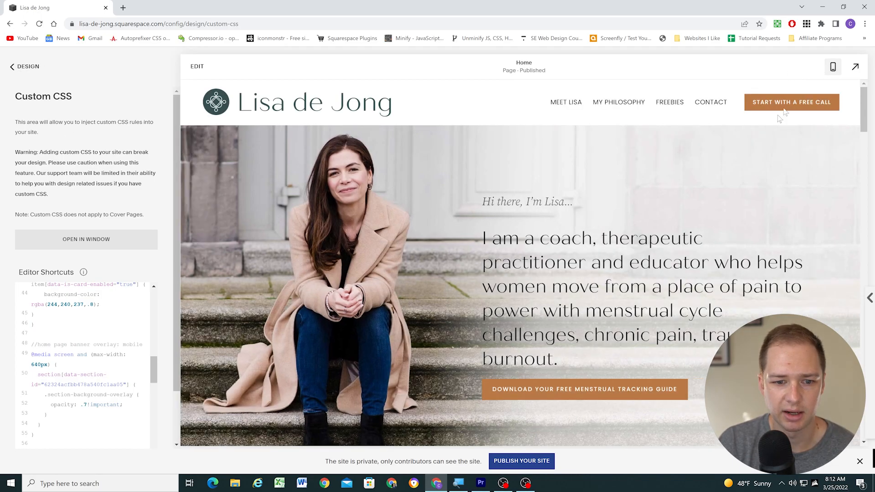
click(854, 67)
click(843, 7)
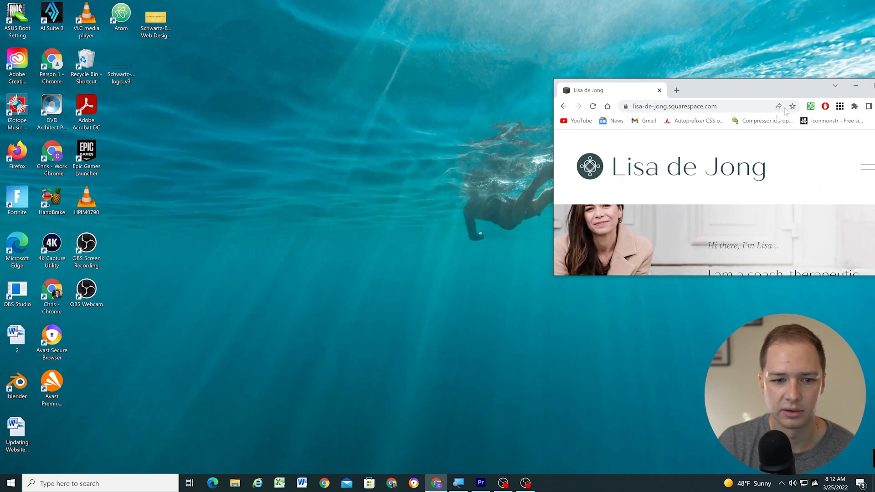
drag(773, 91, 414, 35)
drag(438, 215, 435, 398)
drag(550, 195, 596, 190)
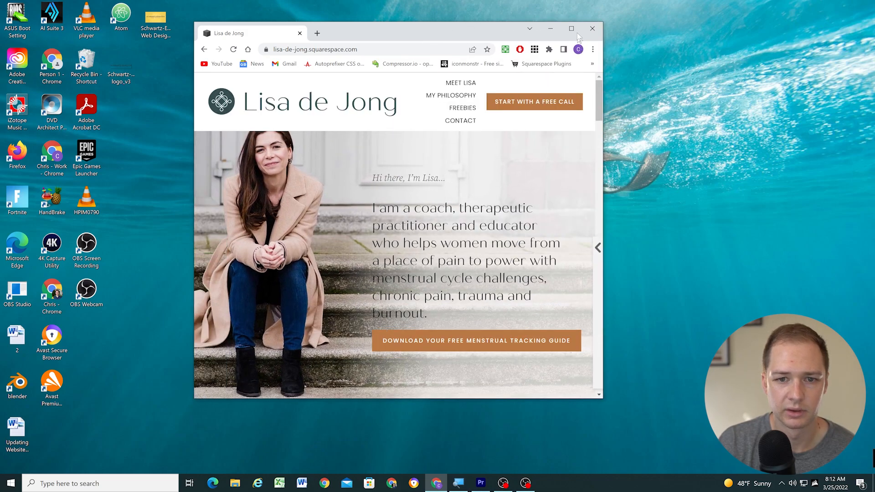
click(566, 28)
click(866, 55)
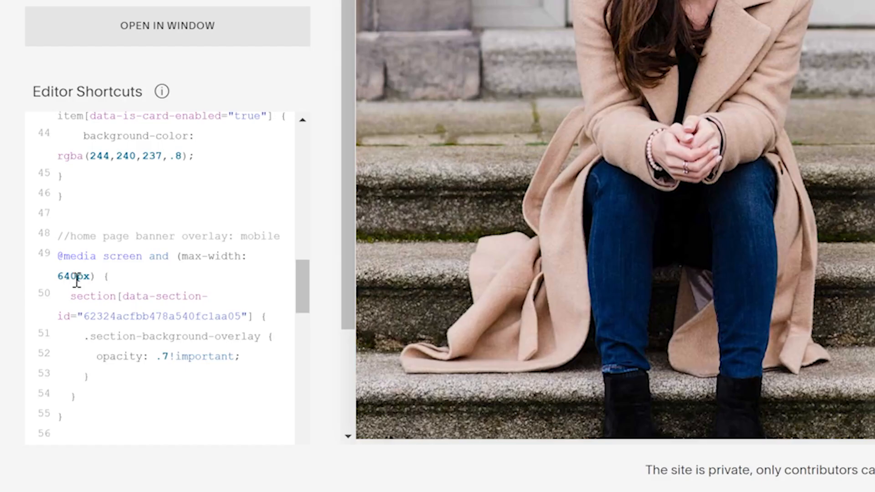
Set the overlay media query's max-width to 767px and check the hero on the live site at a narrower window width.
drag(42, 364, 32, 367)
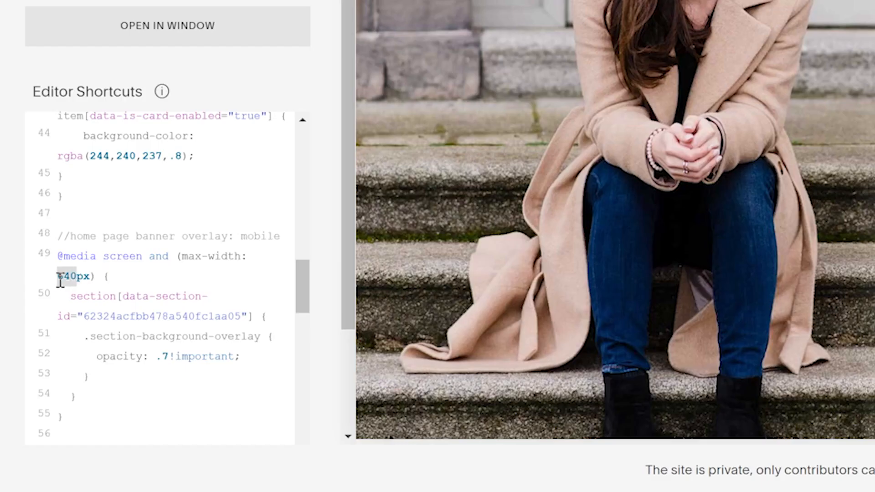
text(767)
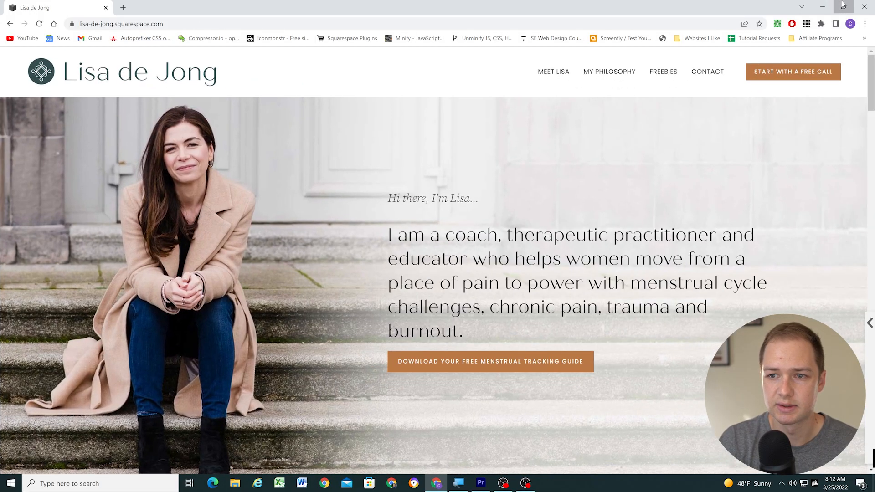
click(843, 6)
drag(604, 188, 540, 173)
click(509, 30)
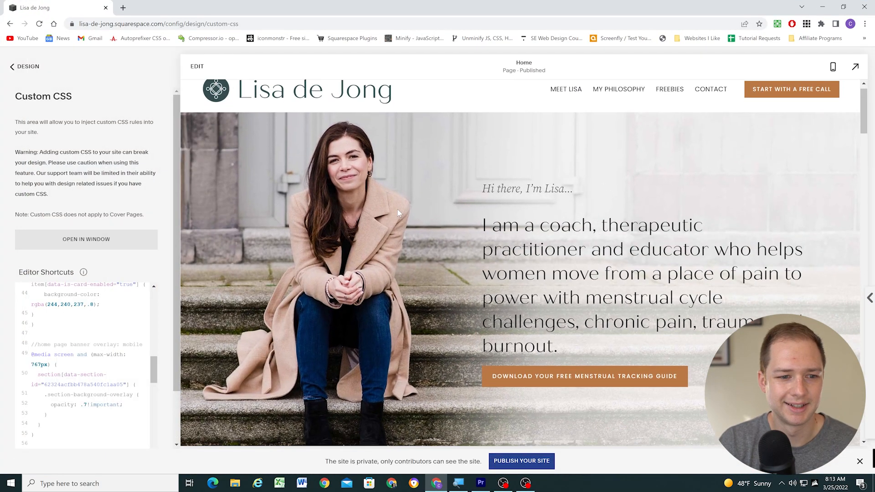
Examine the home page in the mobile preview from the hero through the press logos to the testimonials.
scroll(806, 106, down, 3)
click(833, 67)
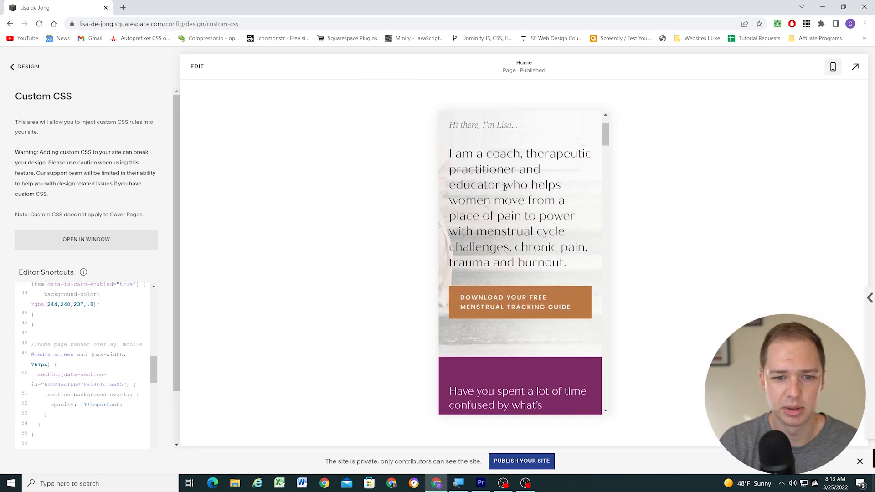
scroll(522, 232, down, 4)
scroll(523, 233, down, 10)
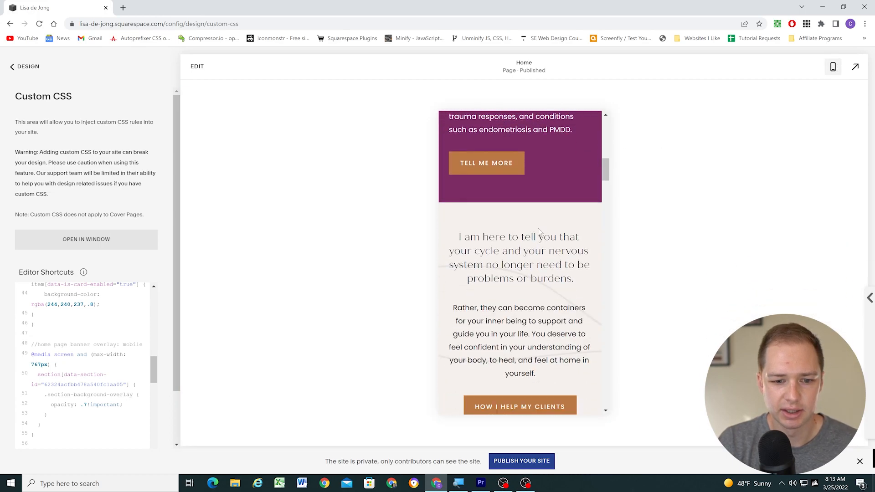
scroll(555, 221, down, 5)
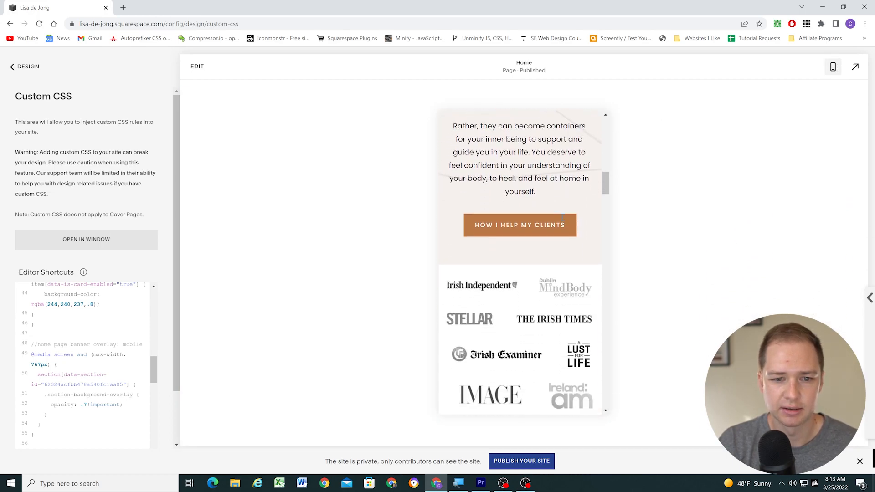
scroll(539, 202, down, 8)
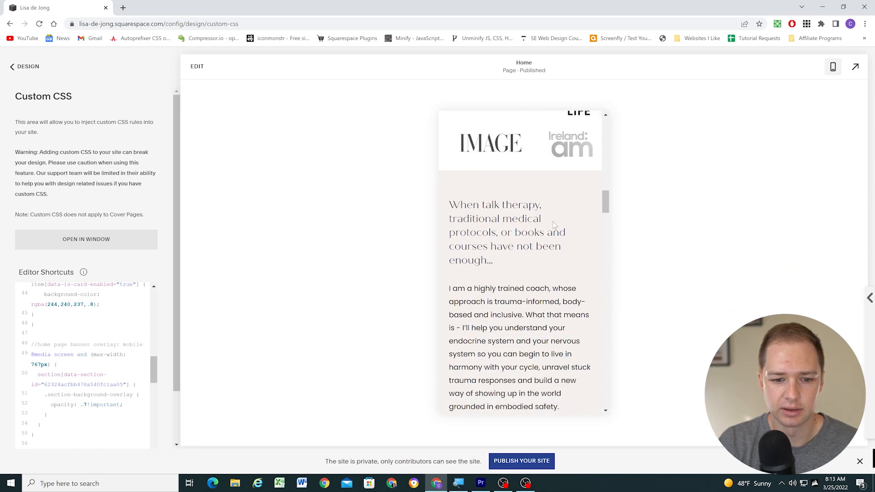
scroll(549, 214, down, 5)
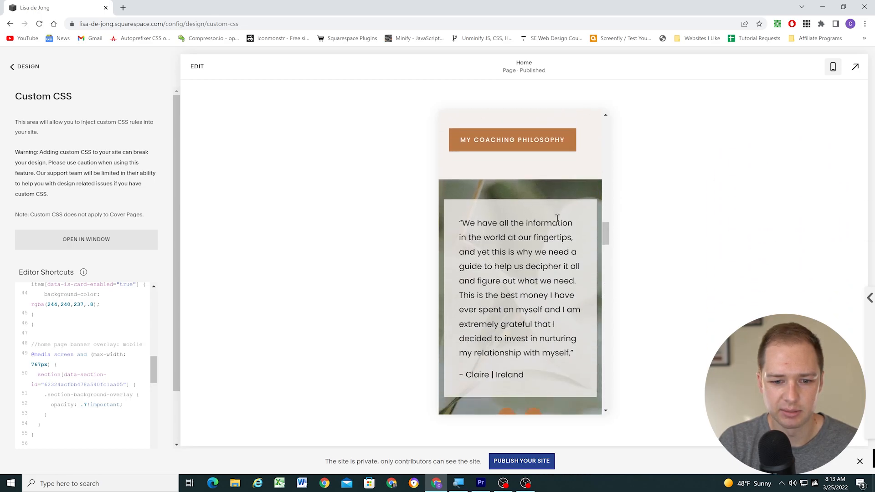
Page through the testimonial carousel's slides in the mobile preview and check the section's layout.
click(535, 331)
click(508, 330)
click(532, 328)
scroll(542, 299, up, 3)
scroll(546, 298, up, 6)
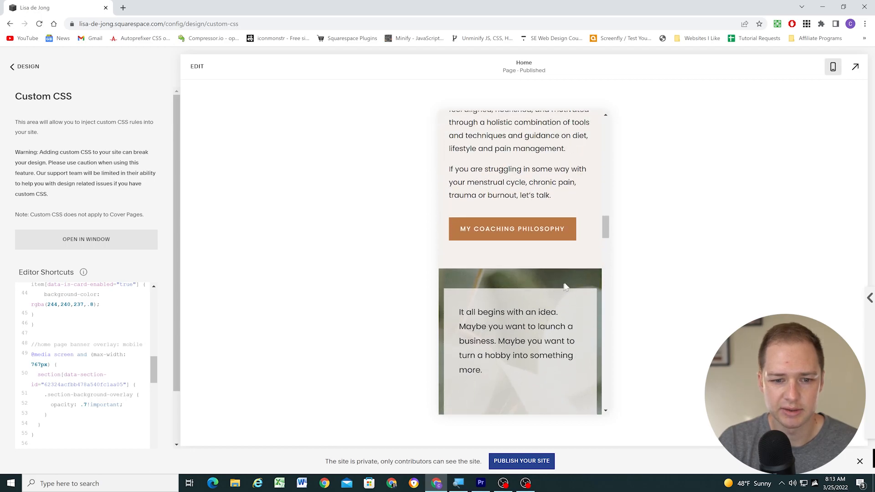
scroll(548, 283, down, 7)
scroll(549, 282, down, 4)
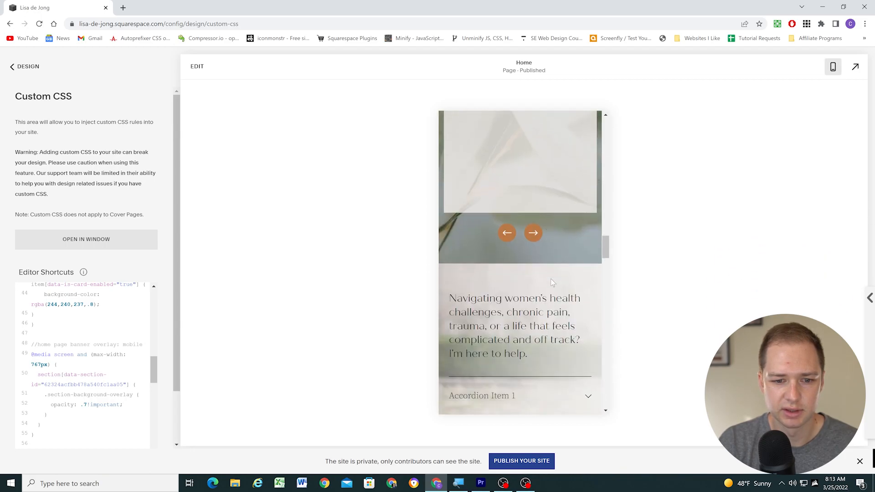
Review the mobile layout of the accordion section and the free course cards.
scroll(539, 234, down, 3)
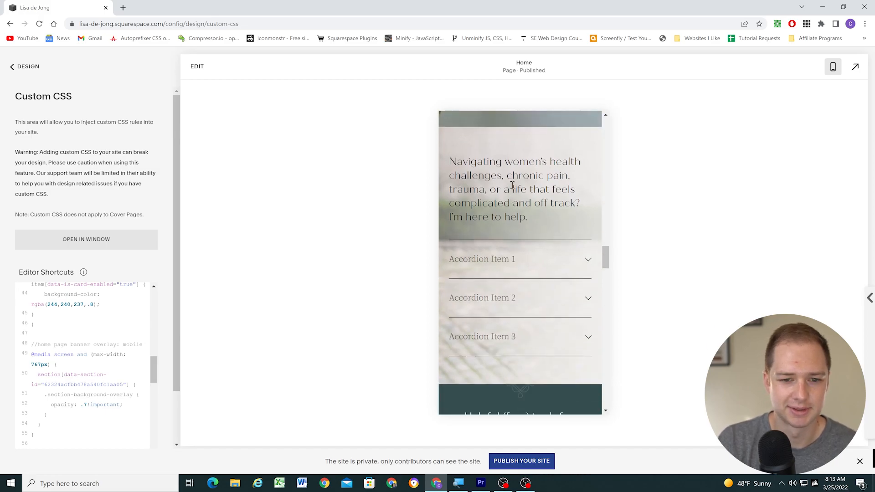
scroll(512, 199, down, 1)
click(571, 213)
click(563, 215)
scroll(556, 279, up, 4)
scroll(555, 279, down, 7)
scroll(556, 279, down, 12)
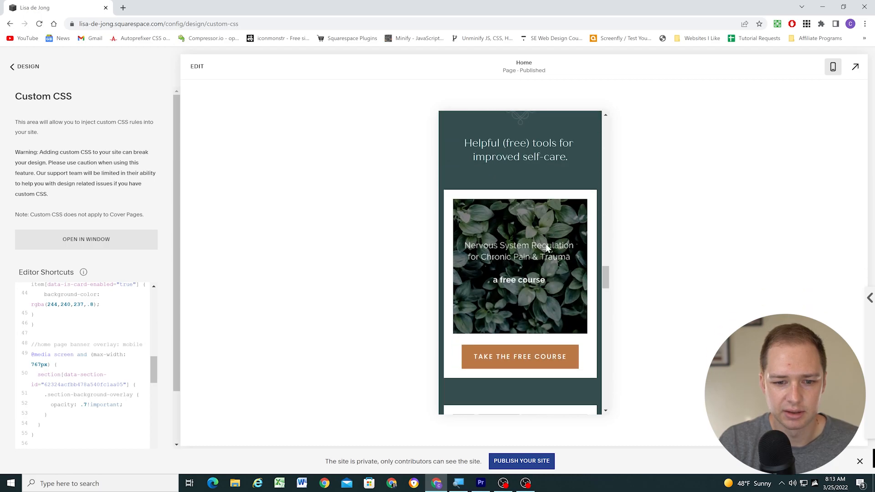
scroll(553, 239, down, 2)
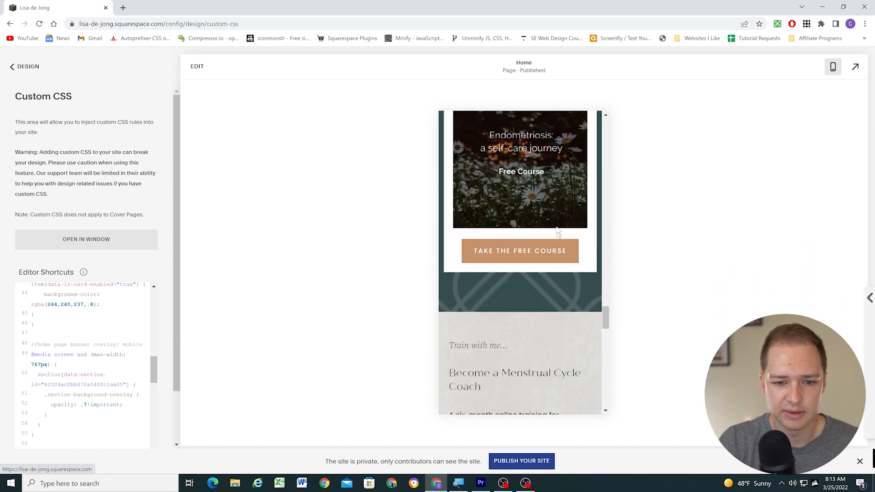
Examine the text readability over the Menstrual Cycle Coach section's background image, and review the podcast section and footer on mobile.
scroll(556, 253, down, 6)
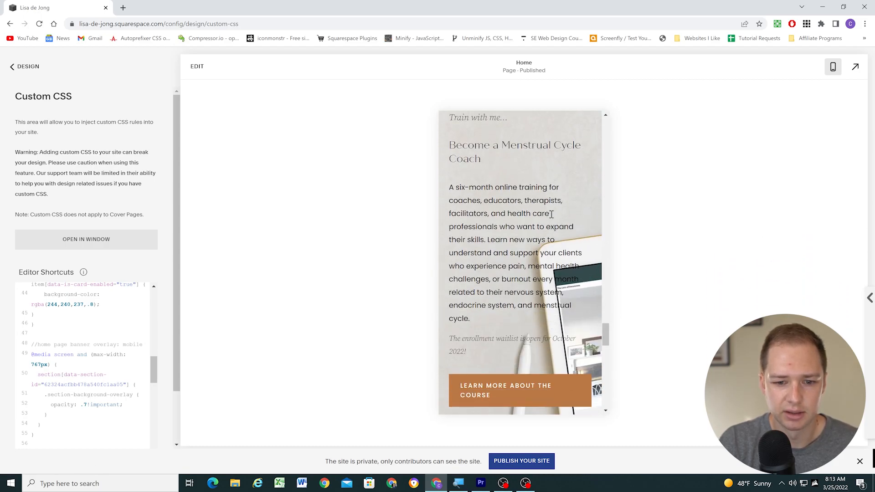
scroll(562, 250, up, 2)
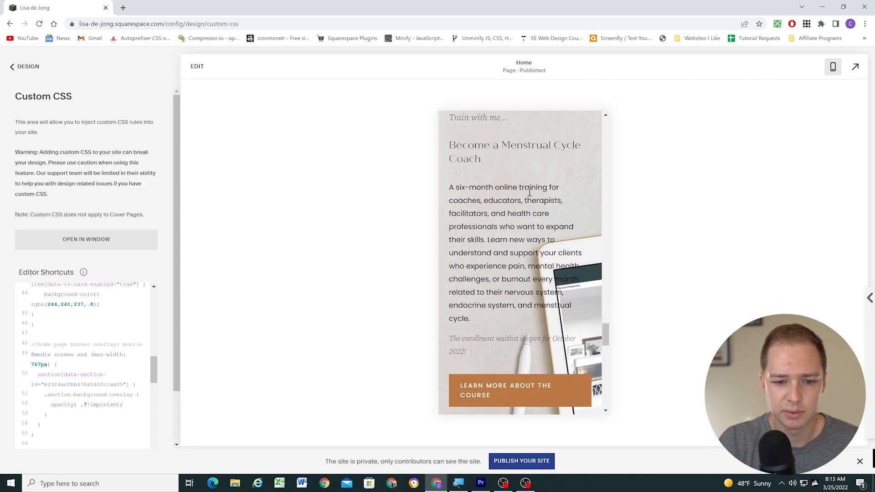
scroll(492, 212, down, 2)
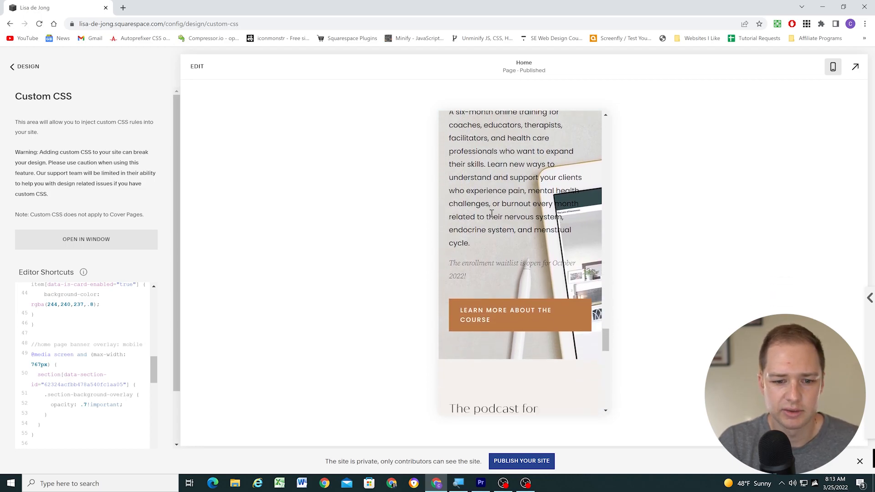
scroll(533, 232, up, 3)
scroll(570, 228, down, 2)
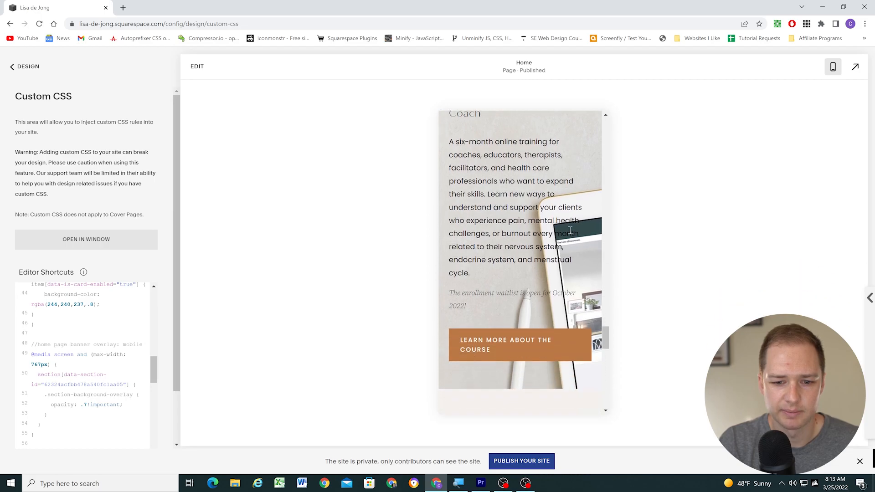
scroll(577, 240, down, 2)
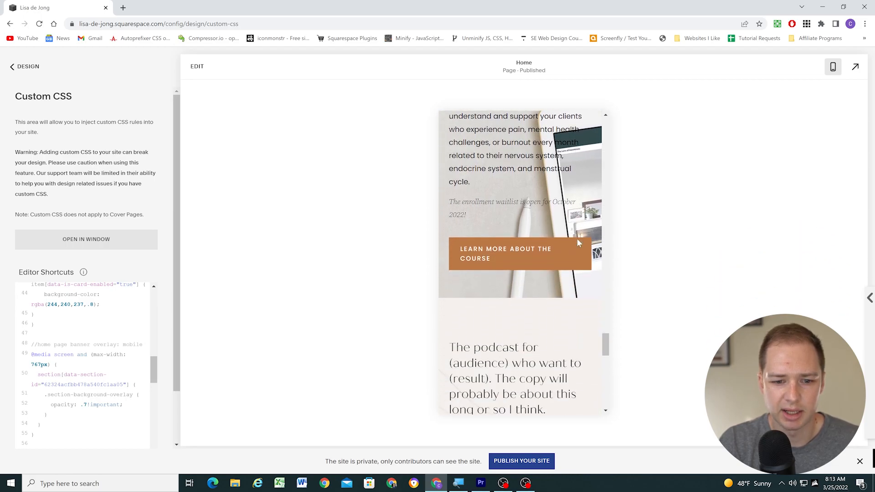
scroll(565, 259, down, 2)
scroll(556, 276, up, 1)
scroll(543, 237, up, 1)
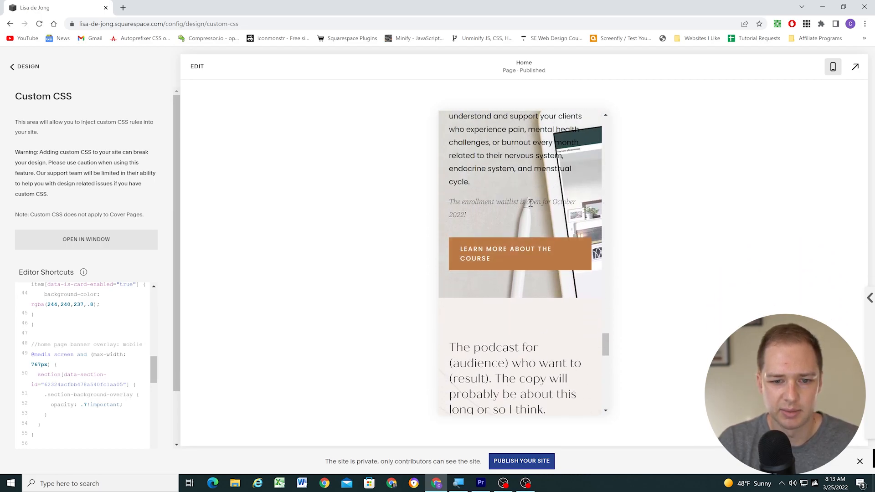
scroll(532, 211, down, 6)
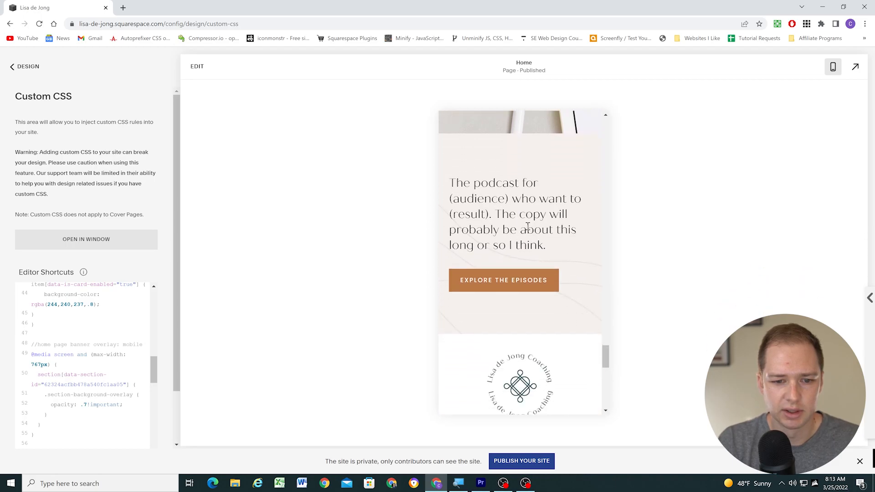
scroll(569, 238, down, 6)
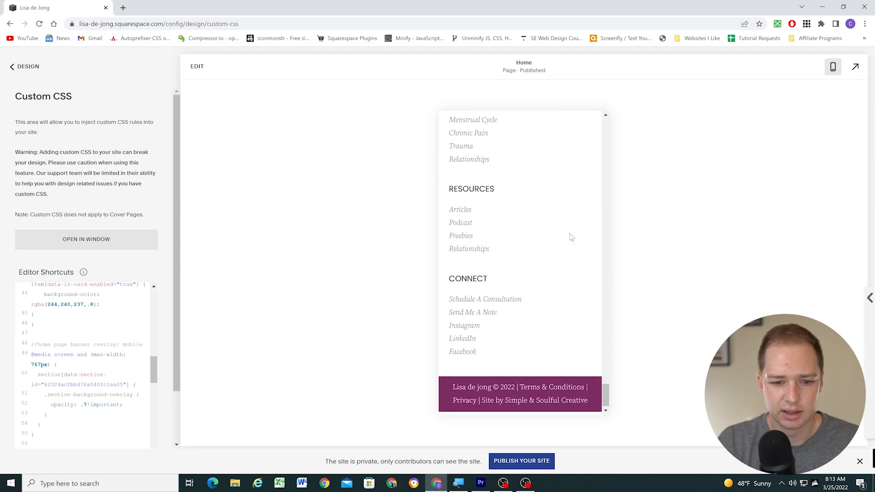
scroll(569, 277, up, 12)
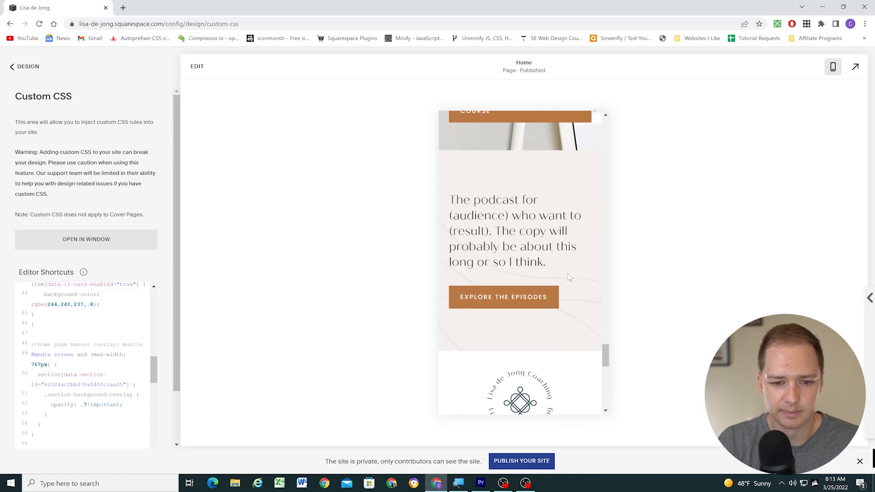